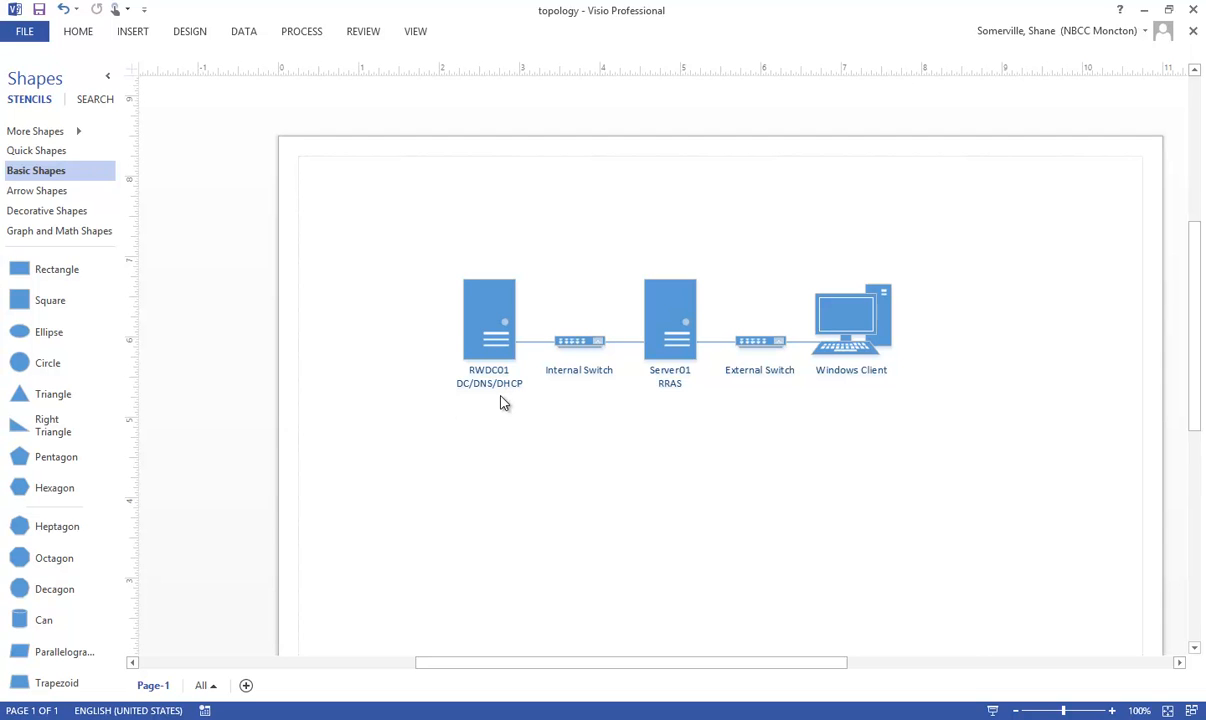
left_click(579, 341)
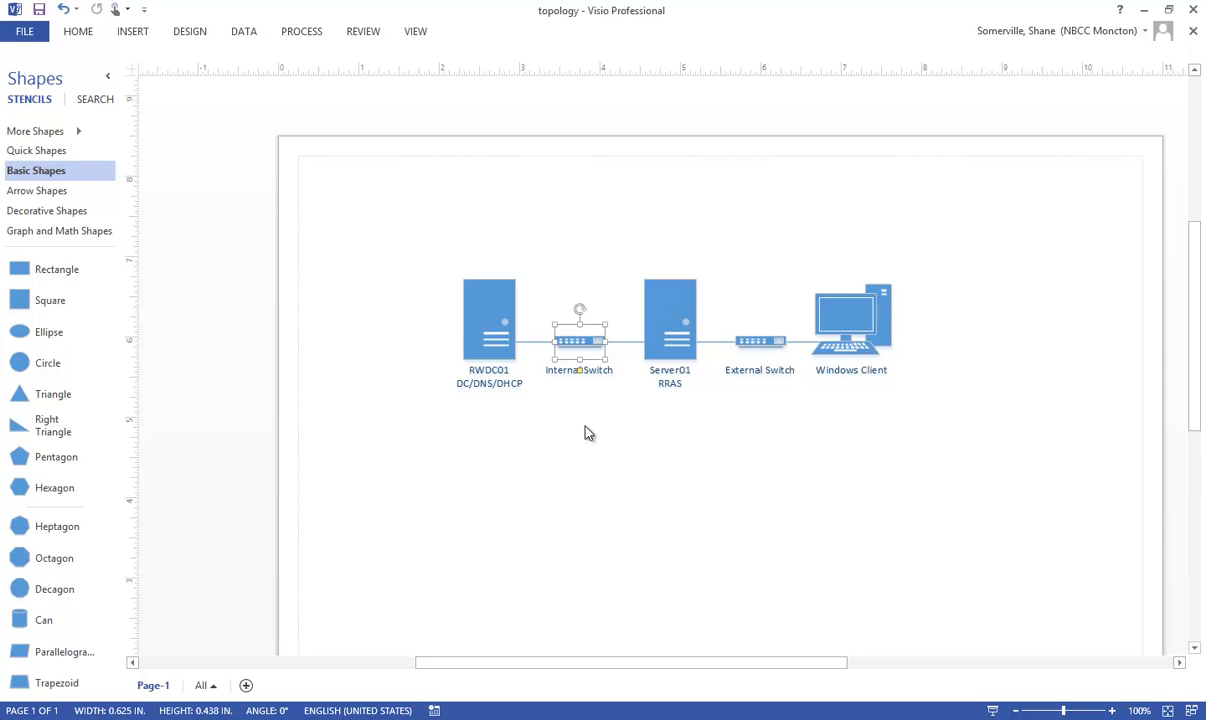
left_click(584, 424)
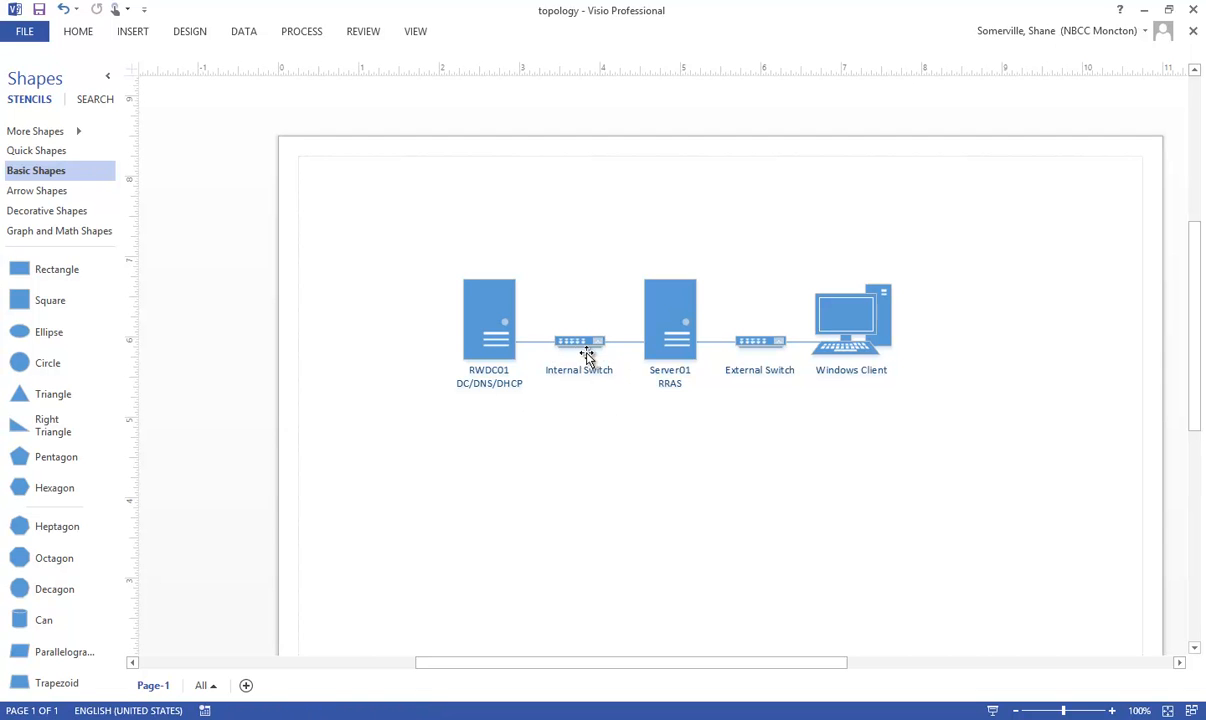
Step: Add the address 192.168.0.10/24 as a new last line of the RWDC01 server's label
double_click(505, 335)
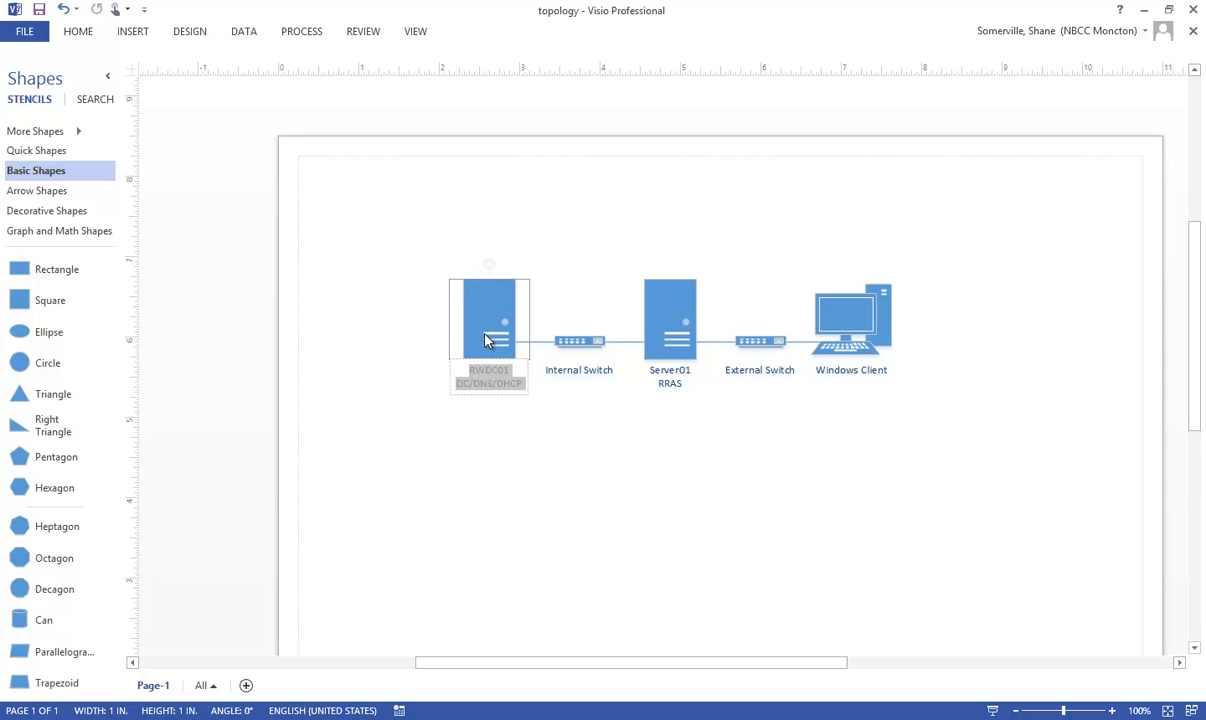
left_click(527, 388)
key("Return")
type("192.168")
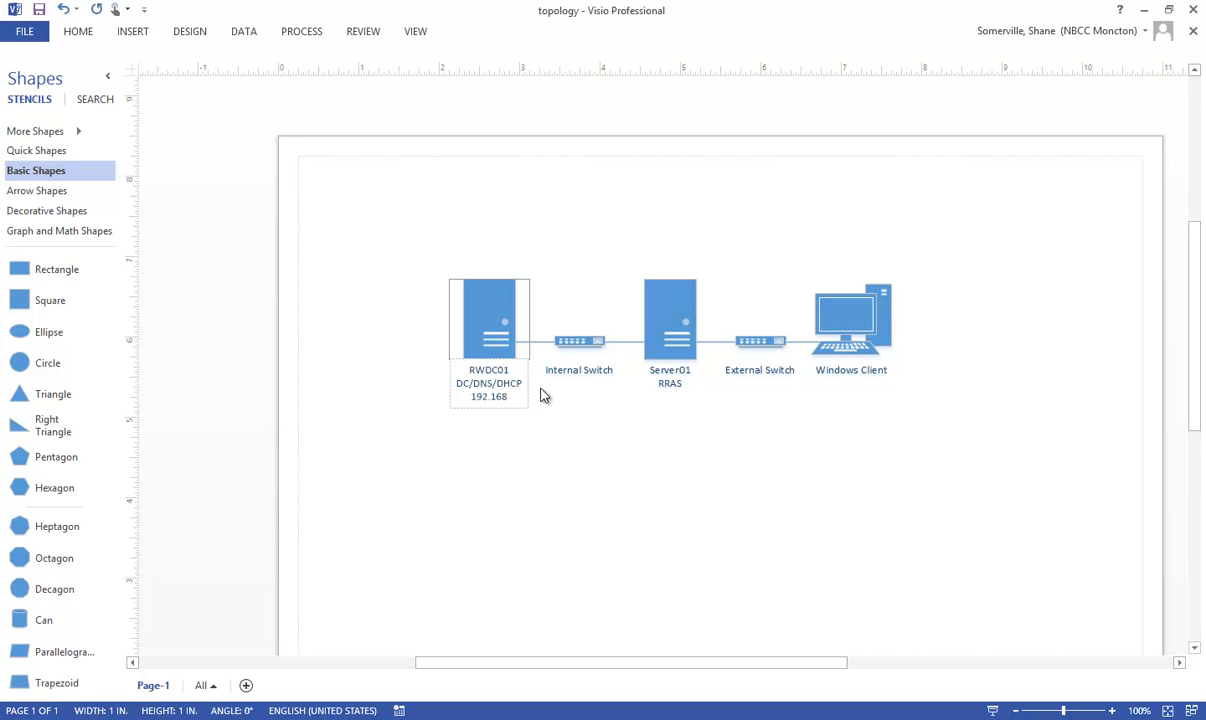
type(".0.10/24")
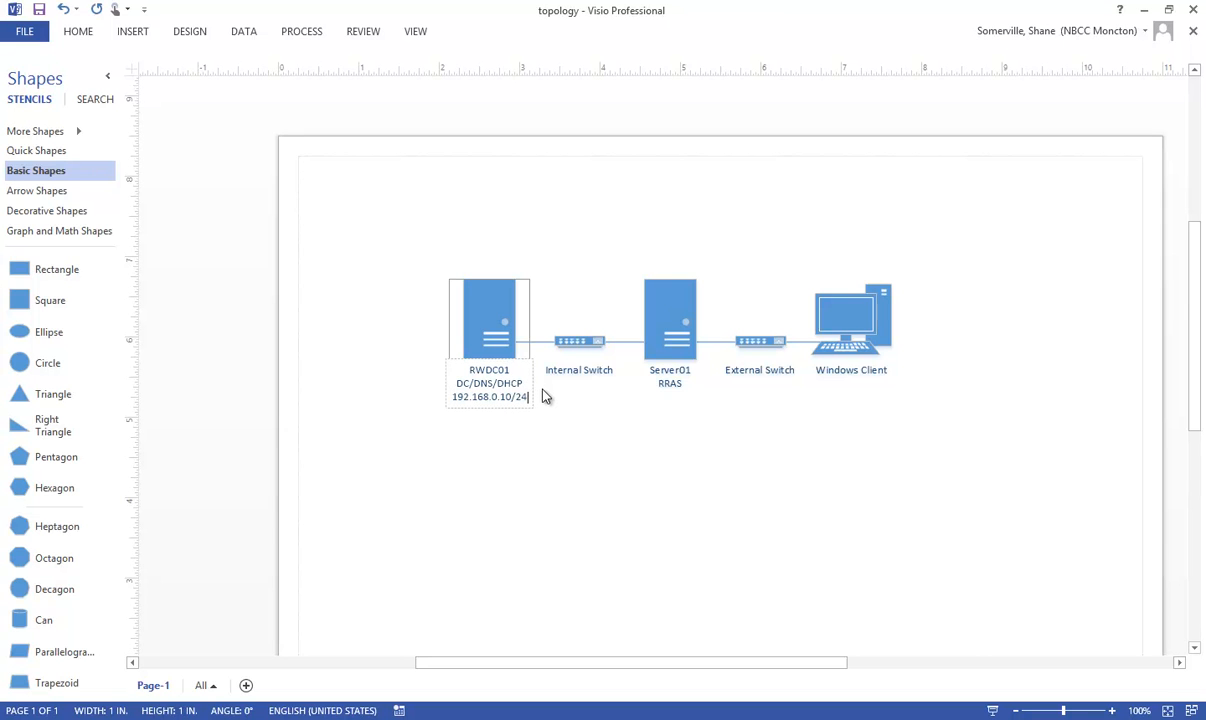
Step: Add the lines Int-192.168.0.1 and Ext-10.152.70.114 below RRAS in the Server01 label
double_click(668, 341)
left_click(668, 341)
double_click(681, 354)
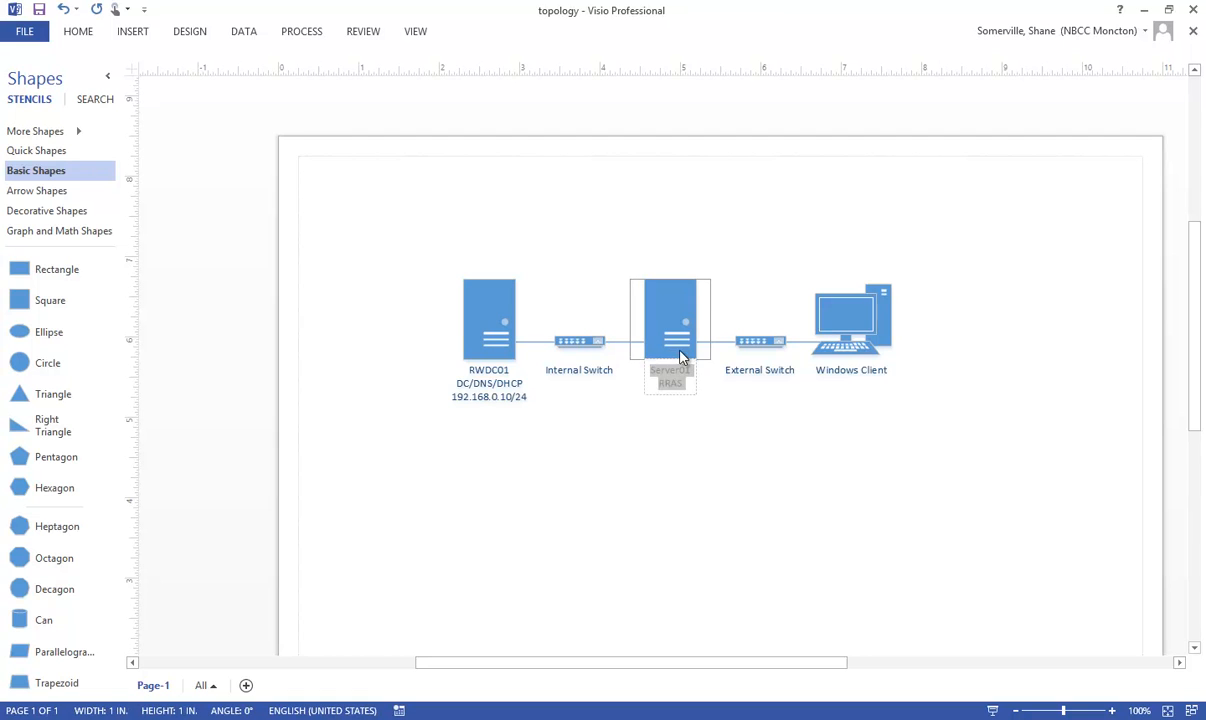
left_click(688, 381)
key("Return")
type("Int-192.168.0.1")
key("Return")
type("Ext-")
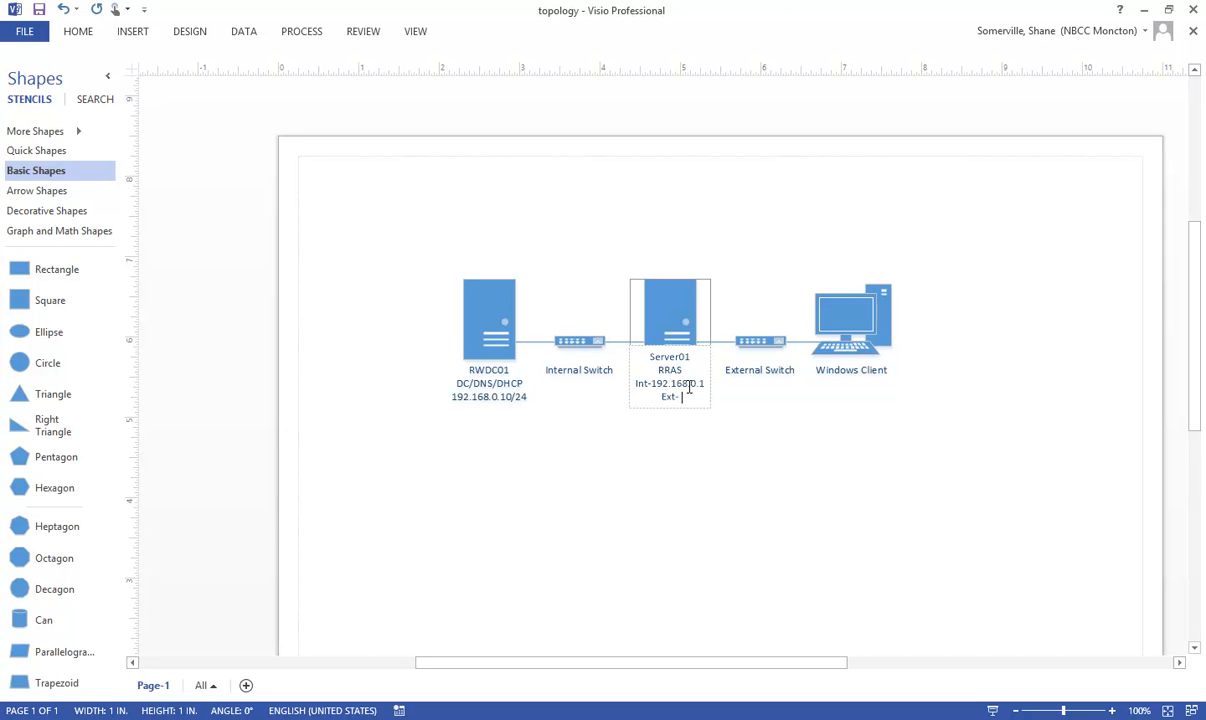
type("10.152.70.114")
left_click(707, 518)
Step: Move the Server01 label slightly down so its first line clears the server shape
left_click(707, 372)
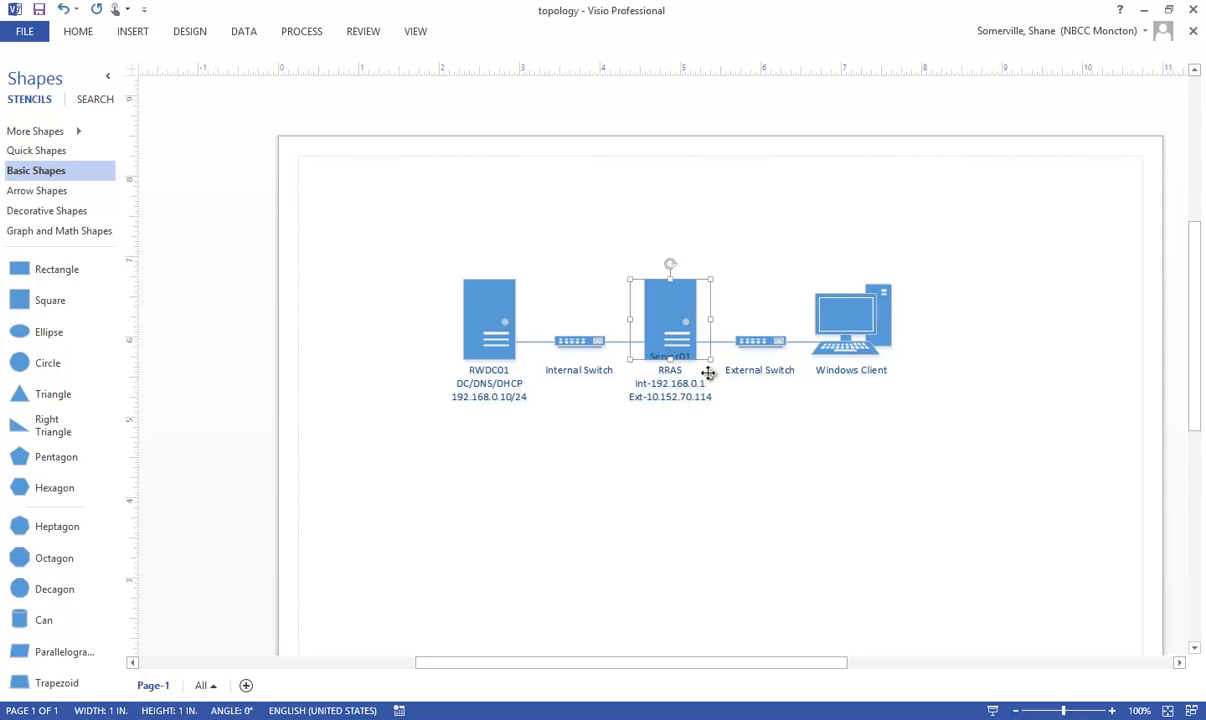
left_click(751, 466)
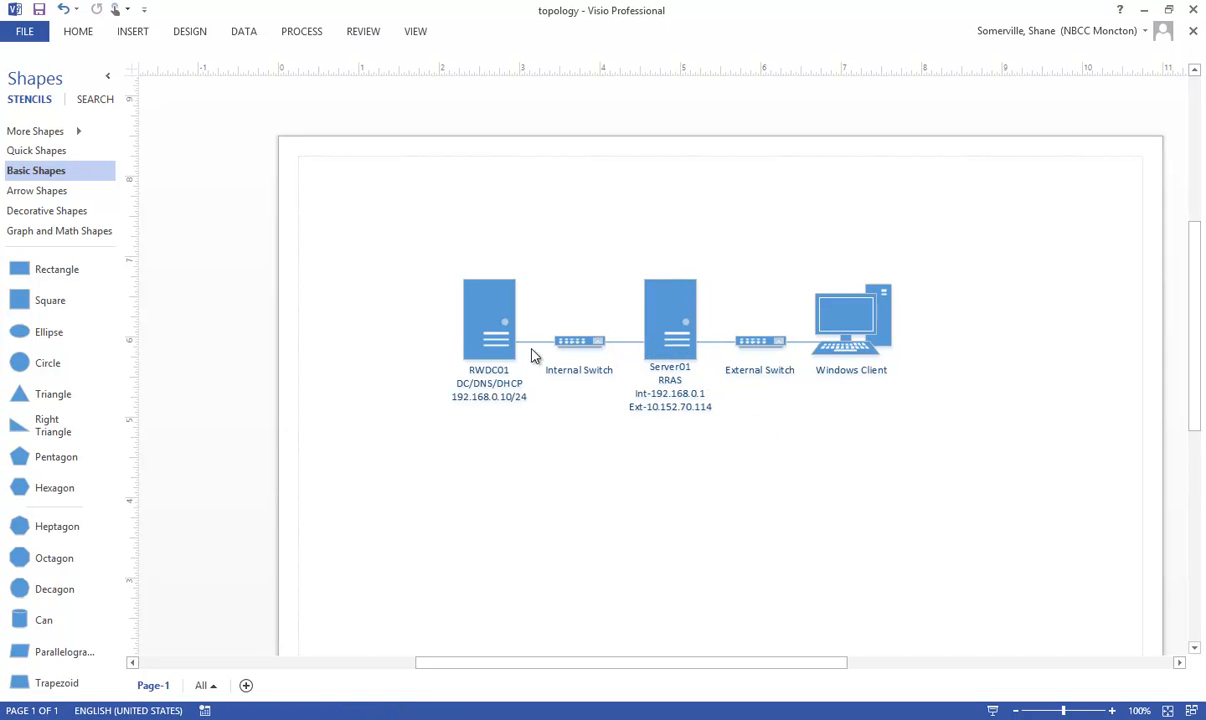
Step: Add NBCC as a second line to the External Switch label
double_click(767, 343)
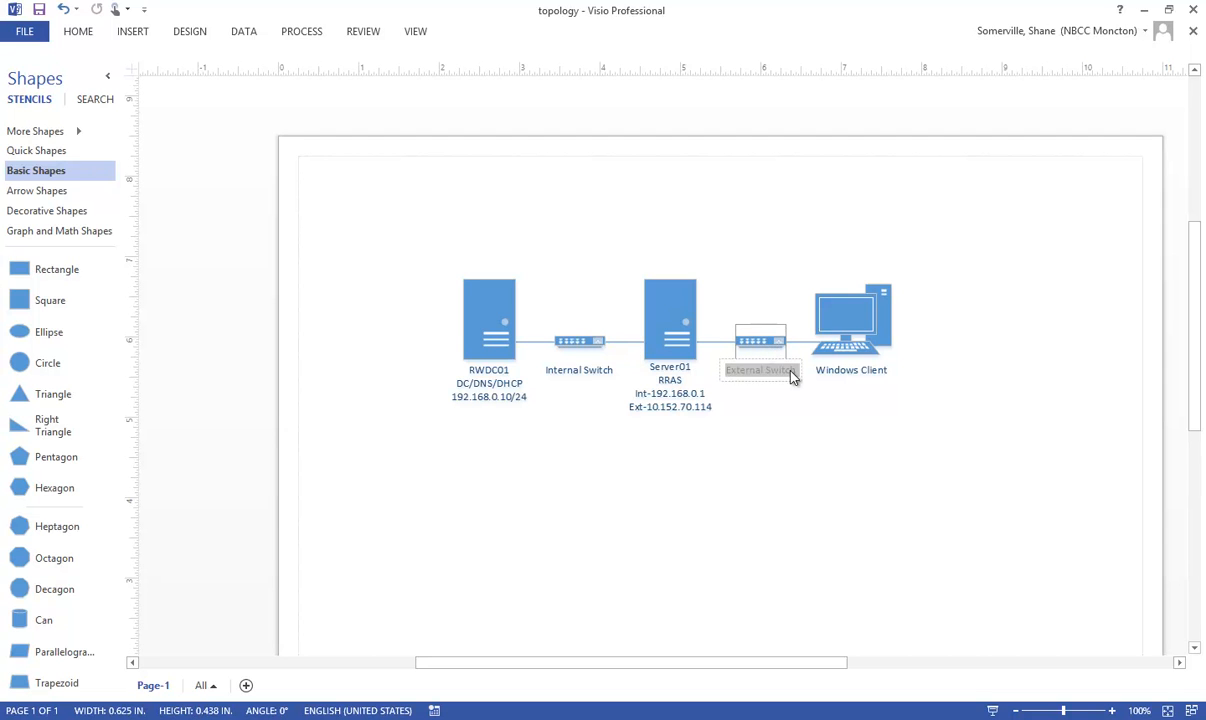
left_click(802, 371)
key("Return")
type("NBCC")
Step: Add DHCP client as a second line to the Windows Client label
left_click(870, 371)
left_click(876, 373)
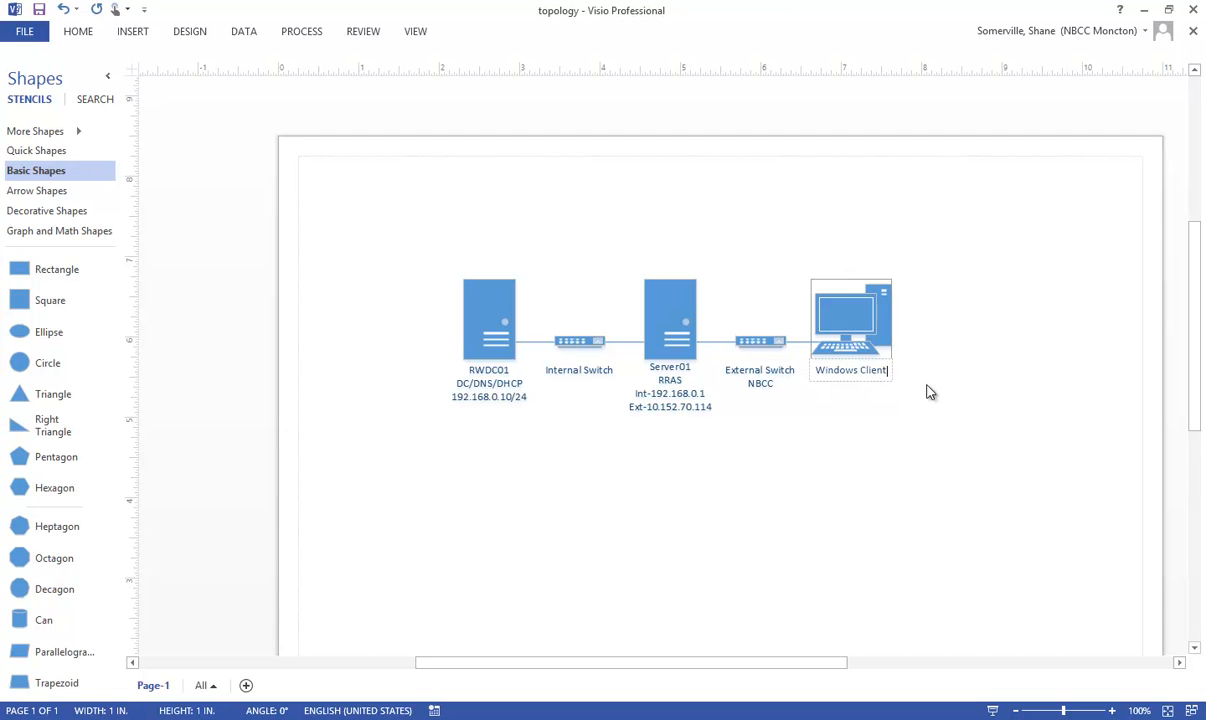
key("Return")
type("DHCP client")
left_click(772, 503)
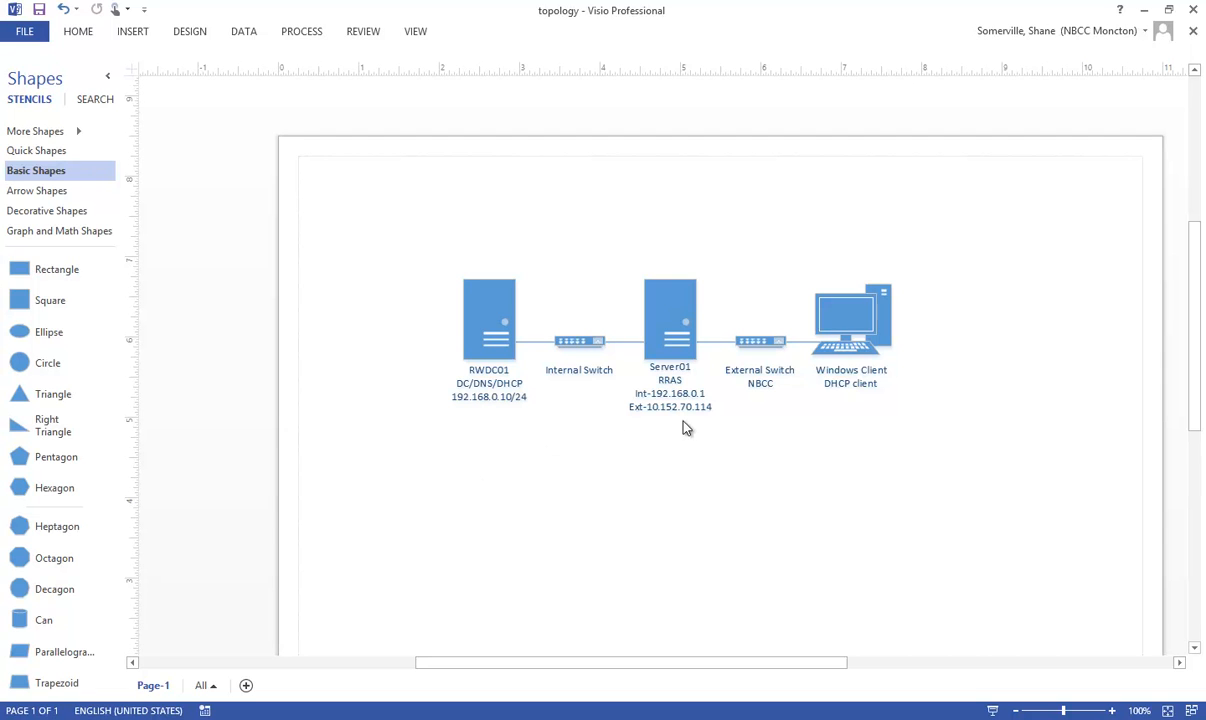
left_click(665, 320)
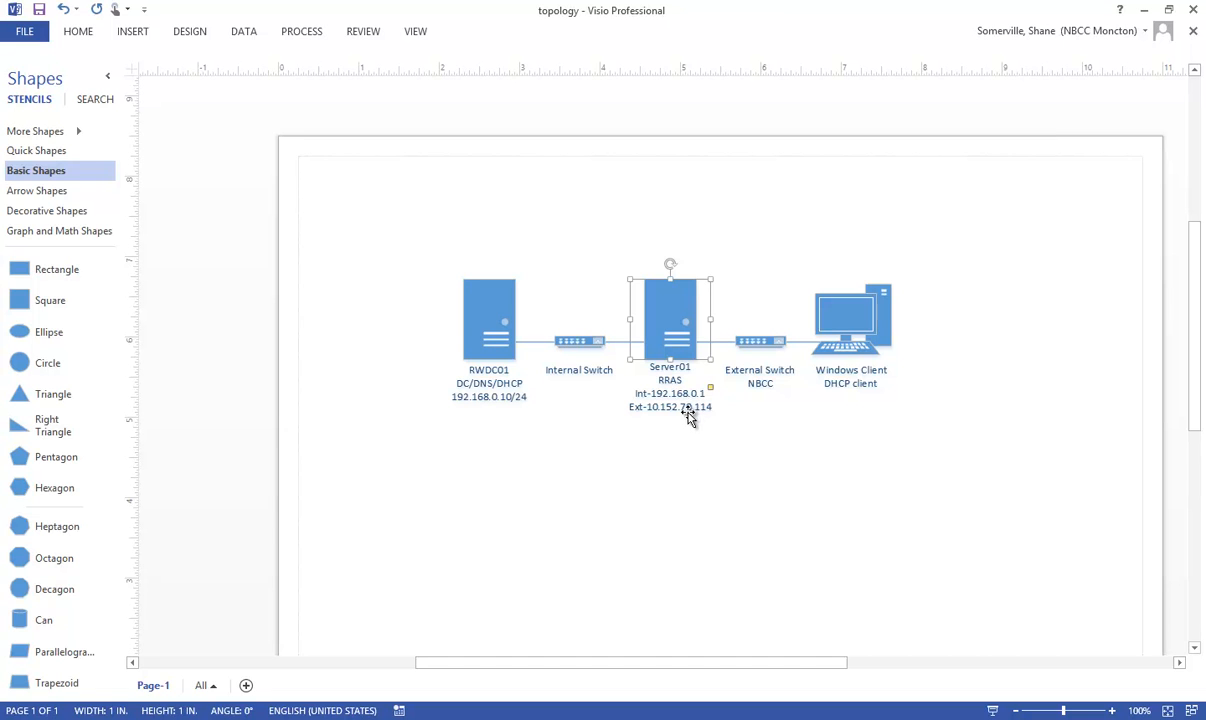
left_click(849, 332)
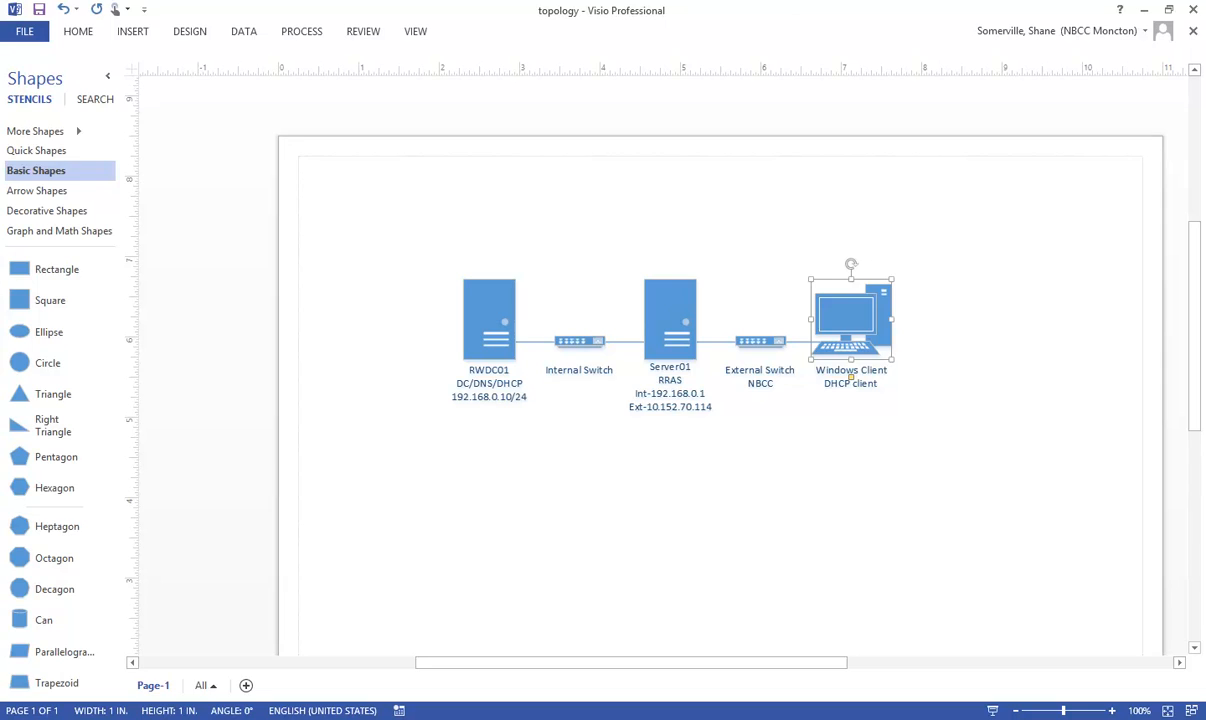
Step: Switch to the rwdc01 virtual machine console and examine both network adapters' labels and connection status in its settings, leaving them unedited
key("alt+Tab")
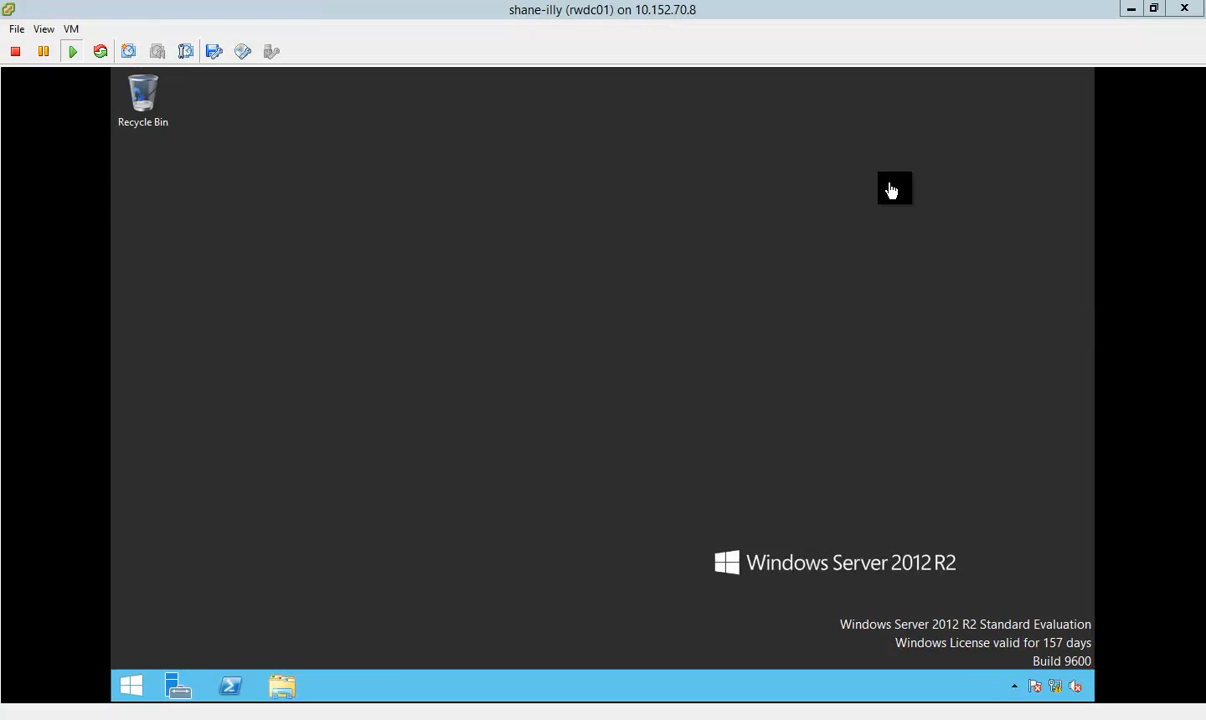
left_click(891, 190)
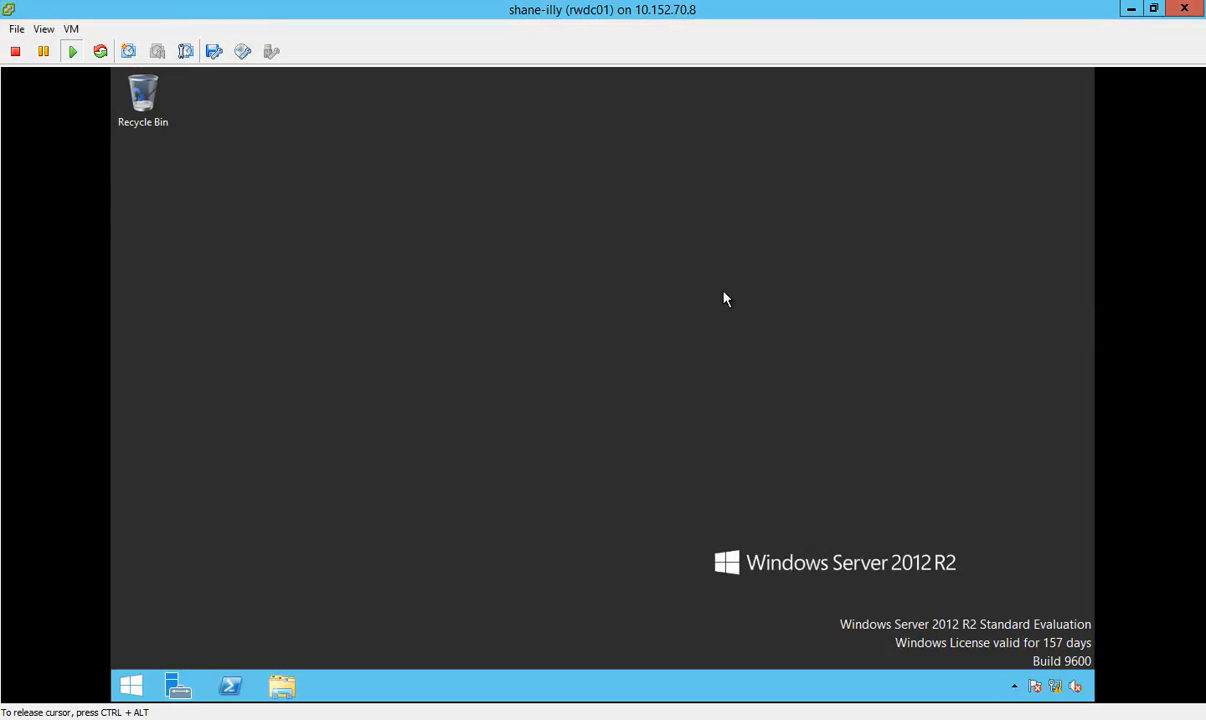
key("ctrl+alt")
left_click(70, 32)
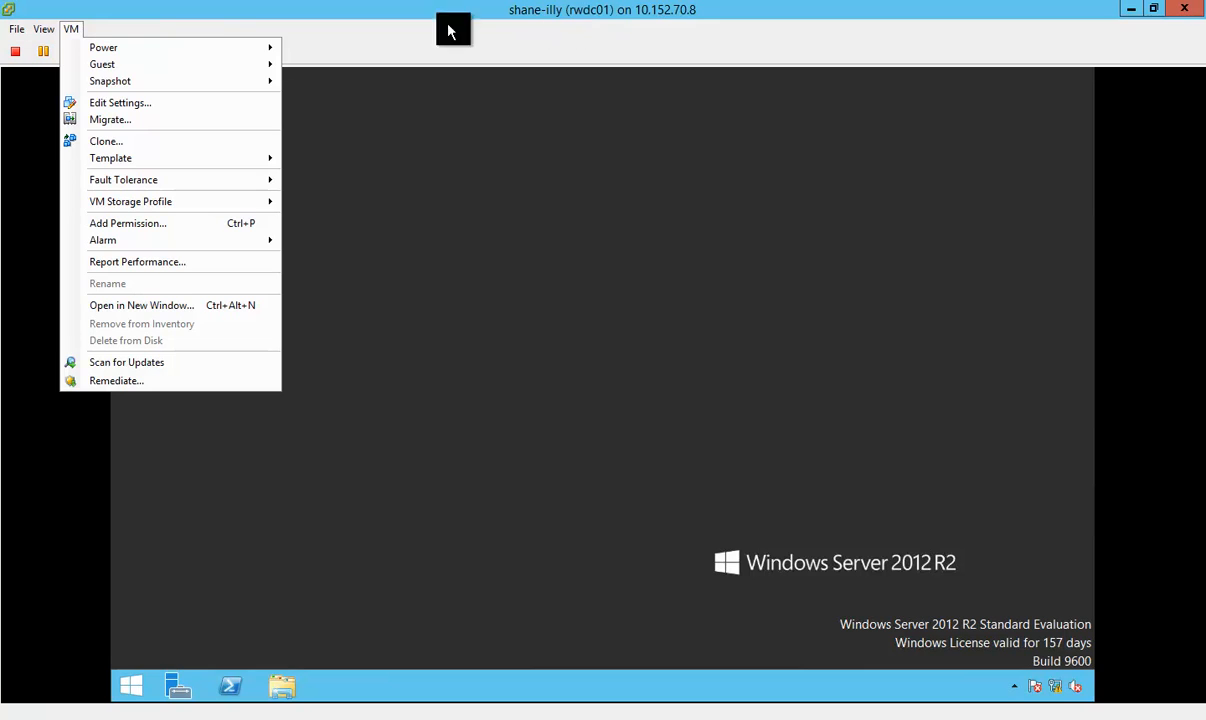
left_click(160, 100)
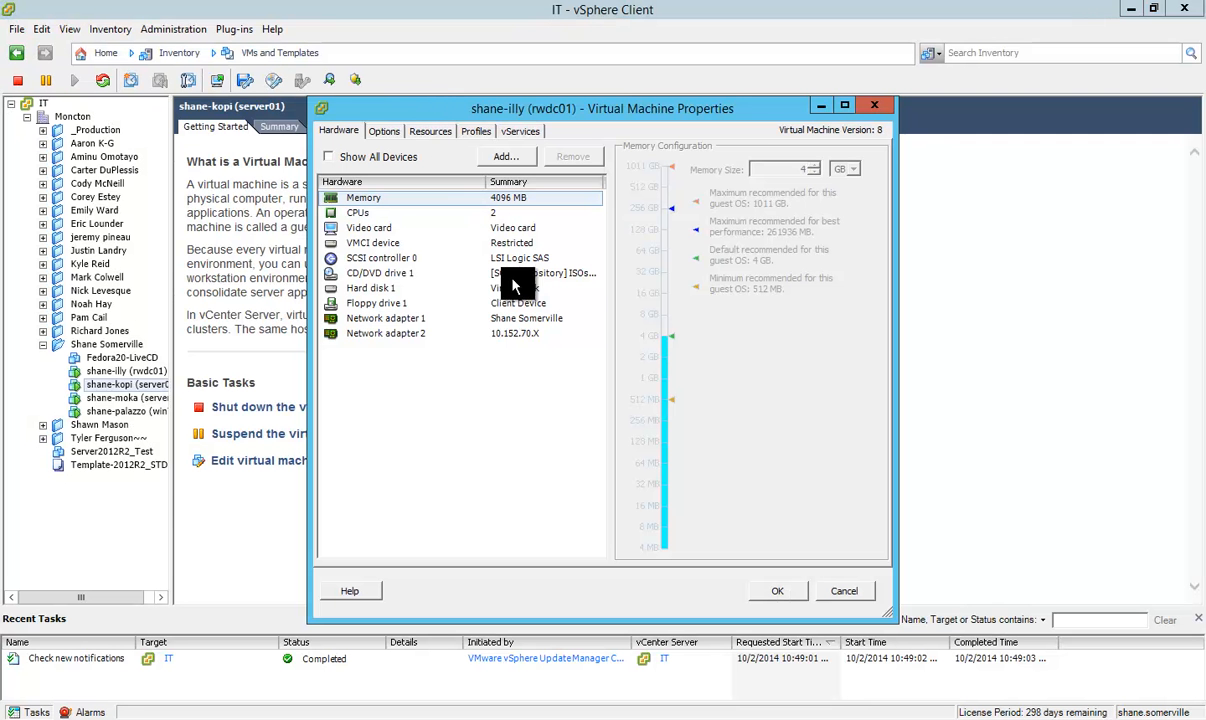
left_click(412, 336)
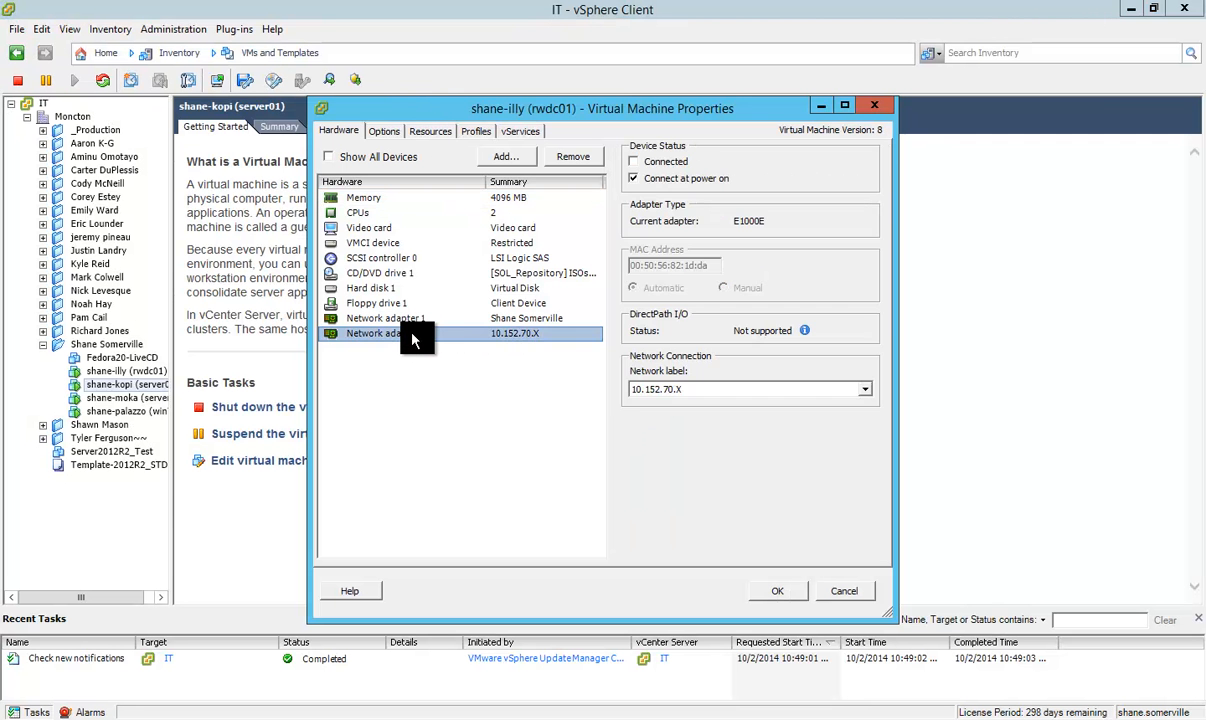
left_click(432, 319)
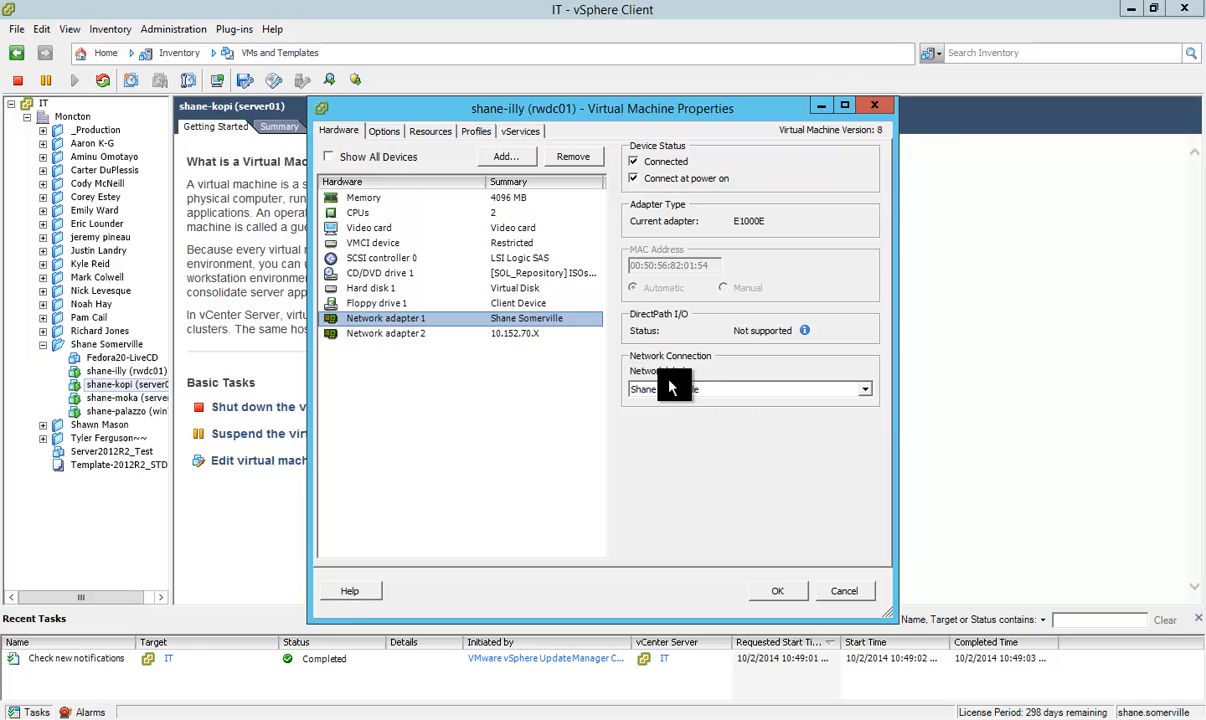
left_click(522, 339)
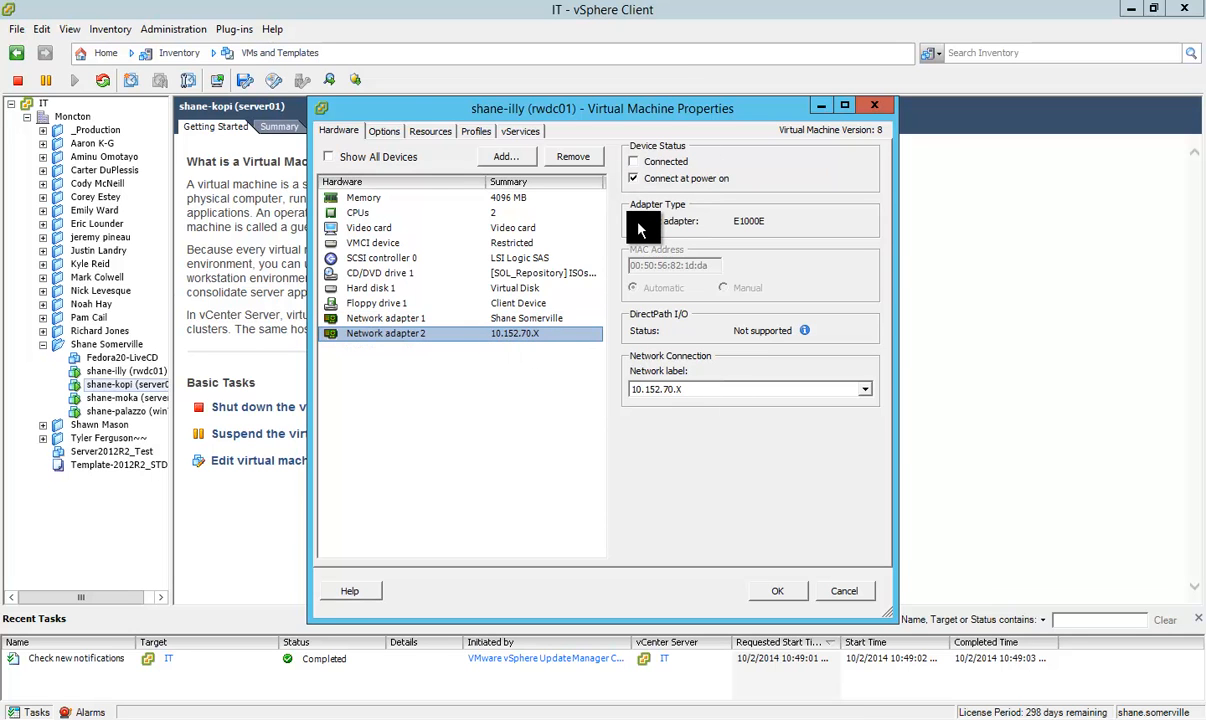
left_click(546, 319)
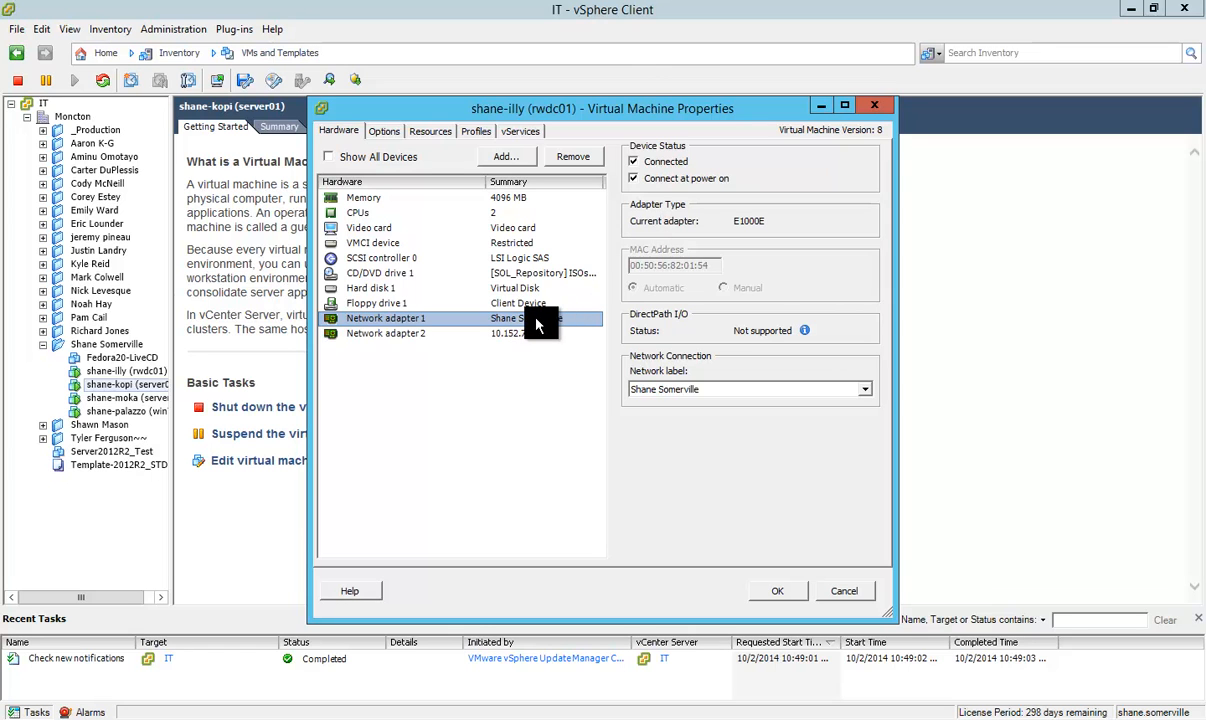
left_click(848, 592)
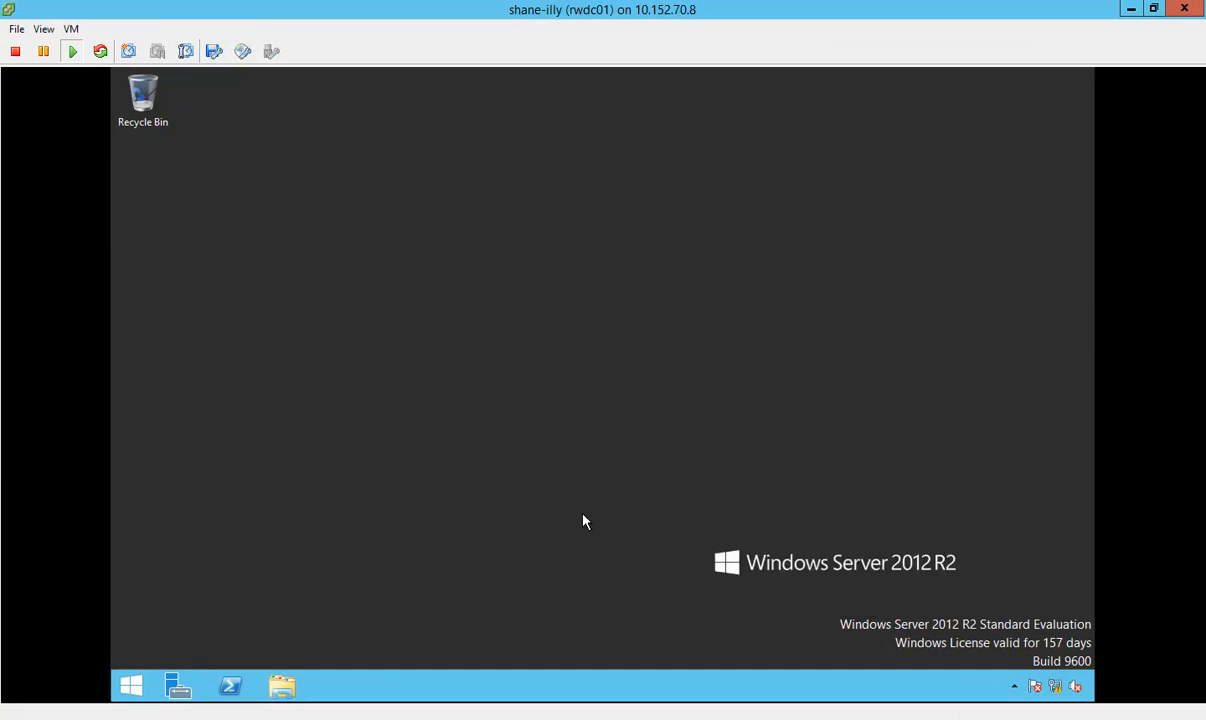
left_click(583, 515)
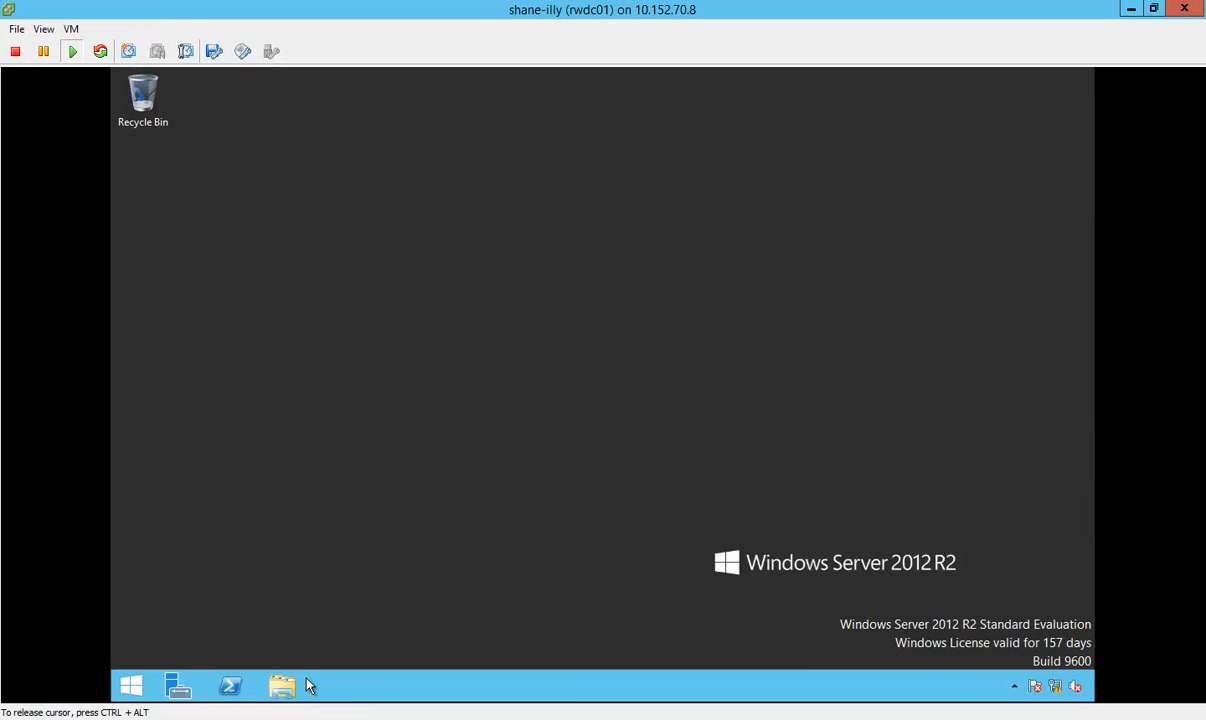
Step: Switch to the server01 console and examine the network labels and connection status of its two network adapters
left_click(338, 719)
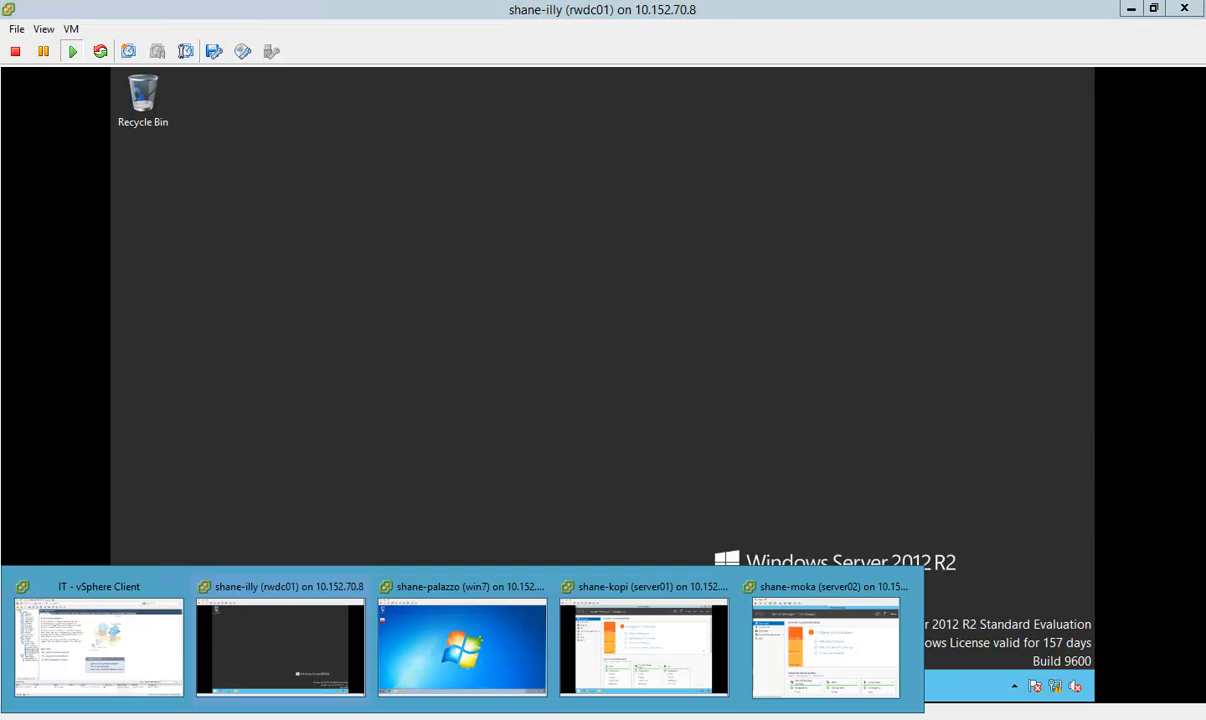
left_click(681, 651)
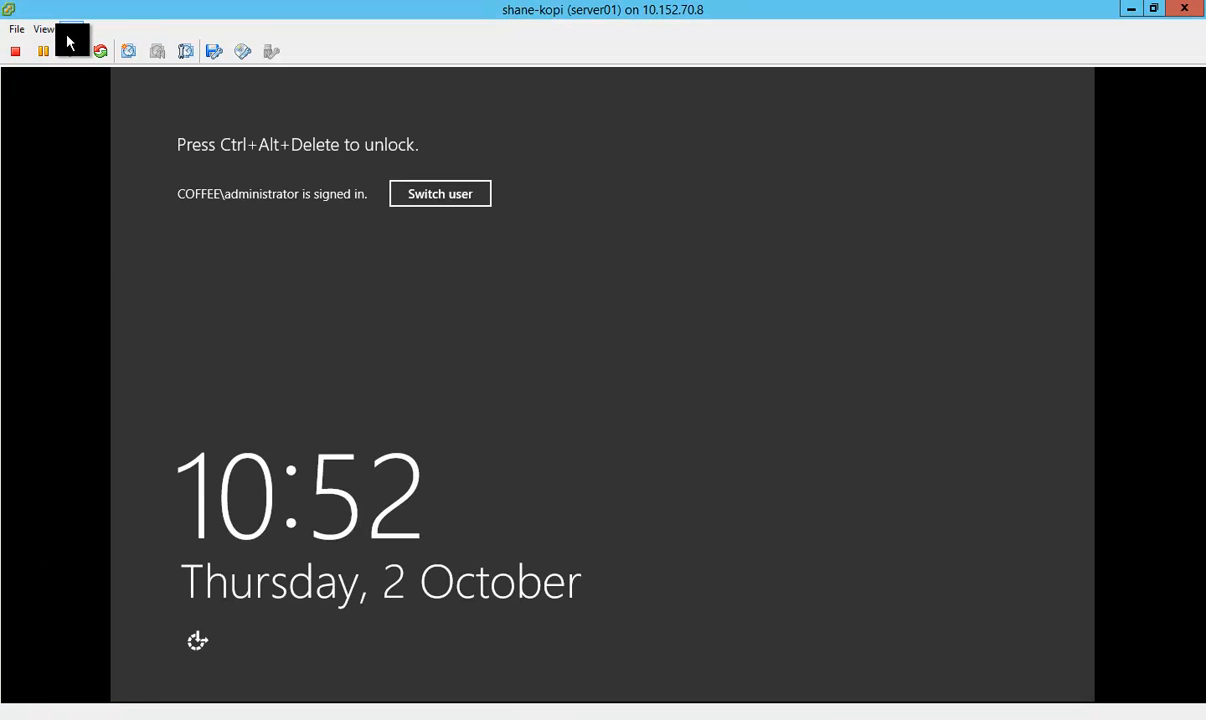
left_click(68, 34)
left_click(100, 102)
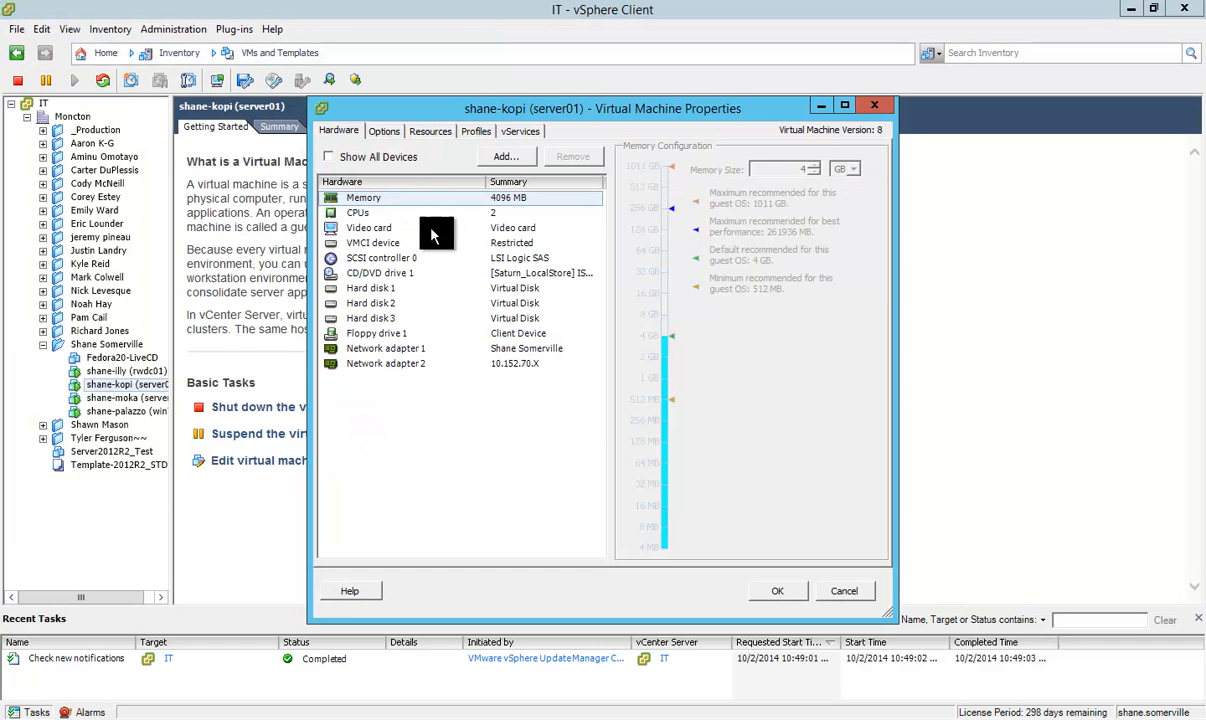
left_click(462, 363)
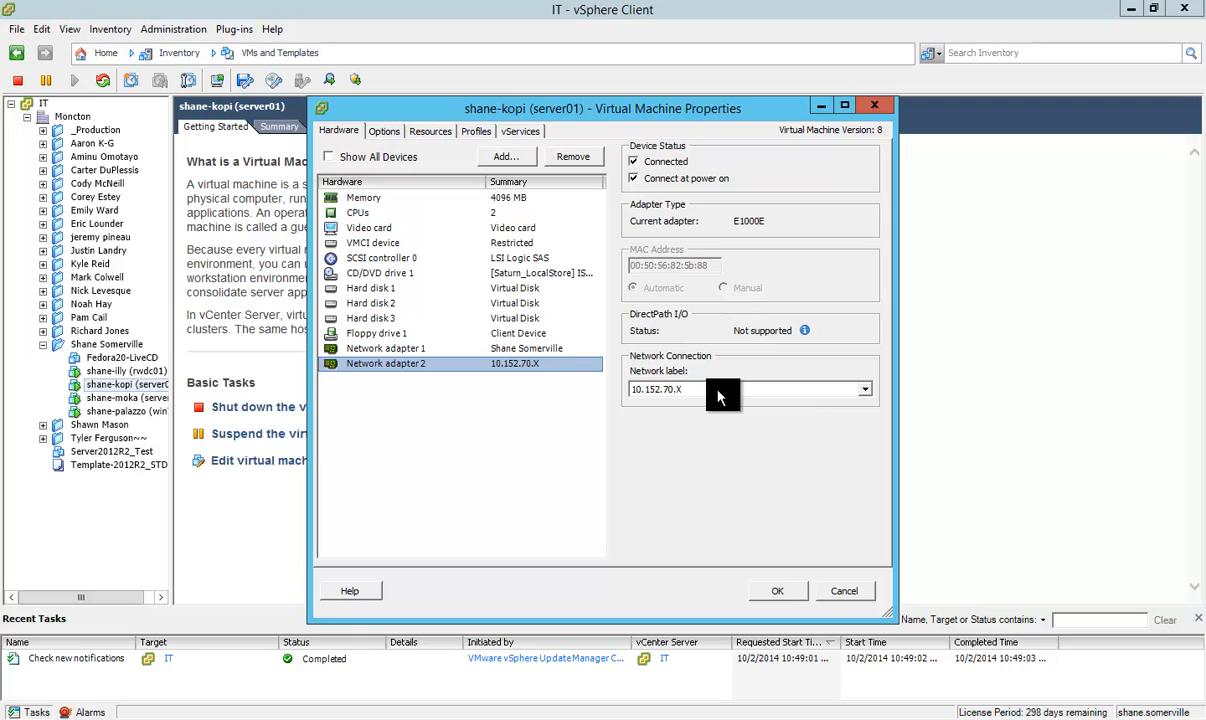
left_click(554, 348)
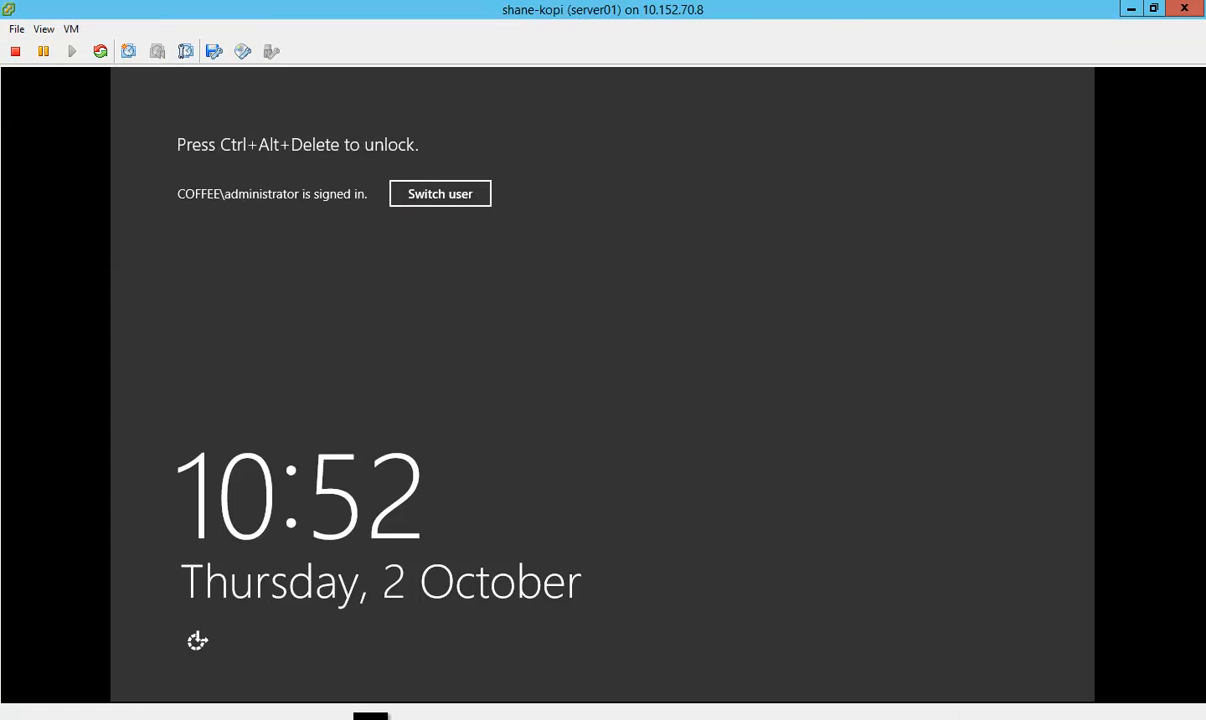
Step: Switch to the win7 client console and examine its network adapter's connection in the virtual machine settings
left_click(371, 718)
left_click(417, 668)
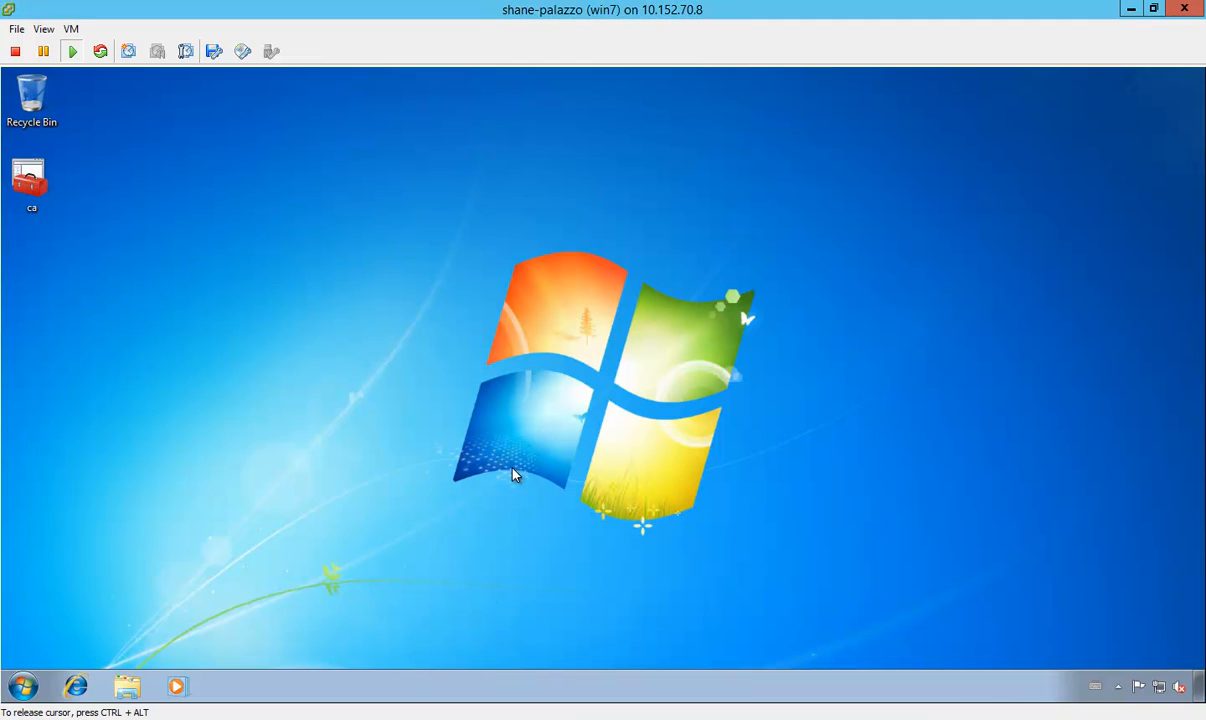
left_click(71, 29)
mouse_move(245, 66)
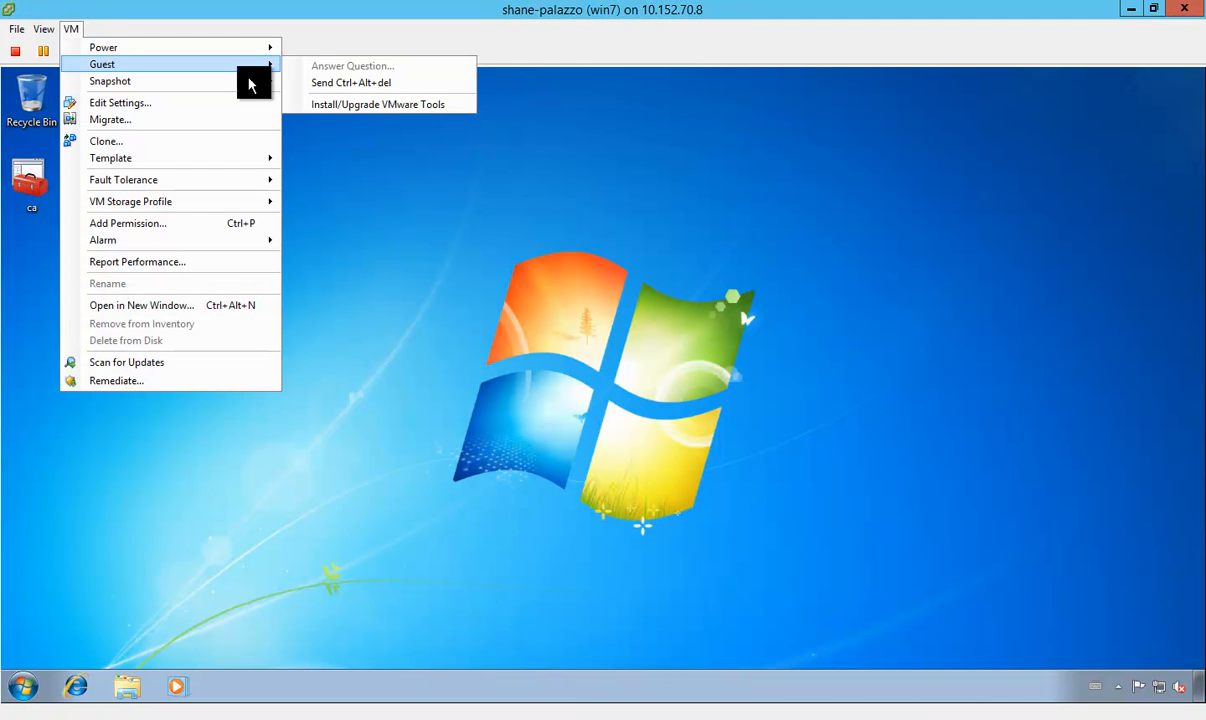
left_click(128, 105)
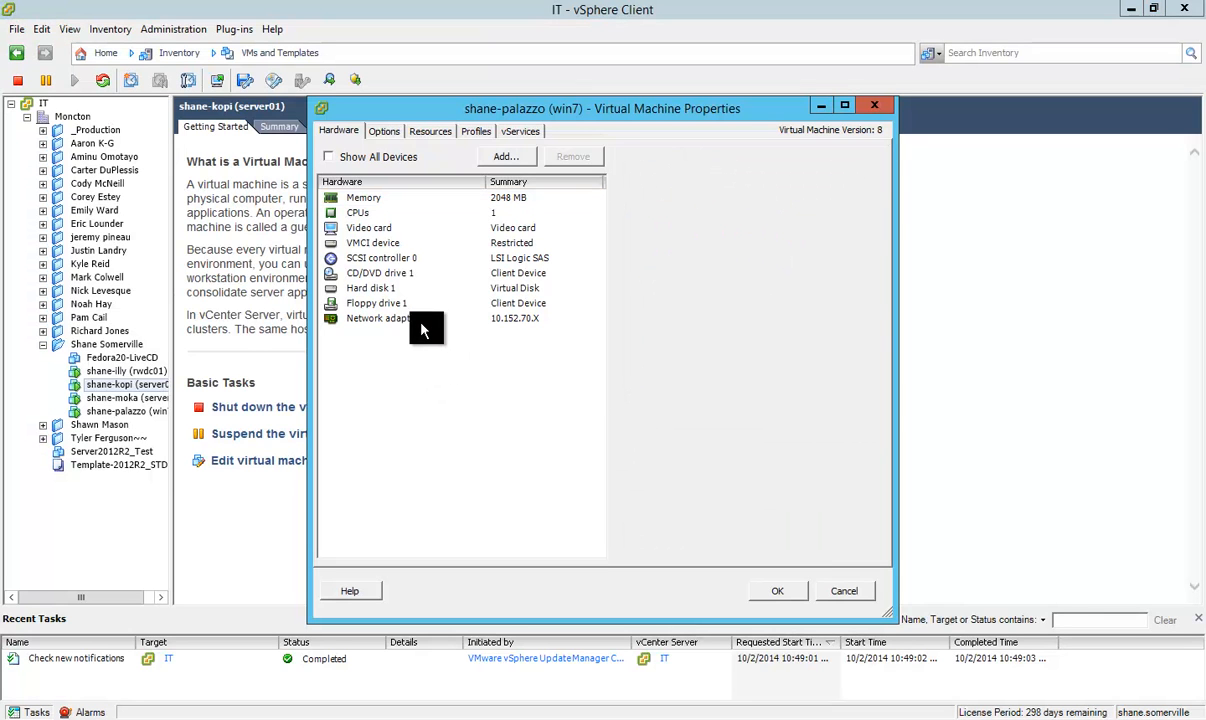
left_click(420, 318)
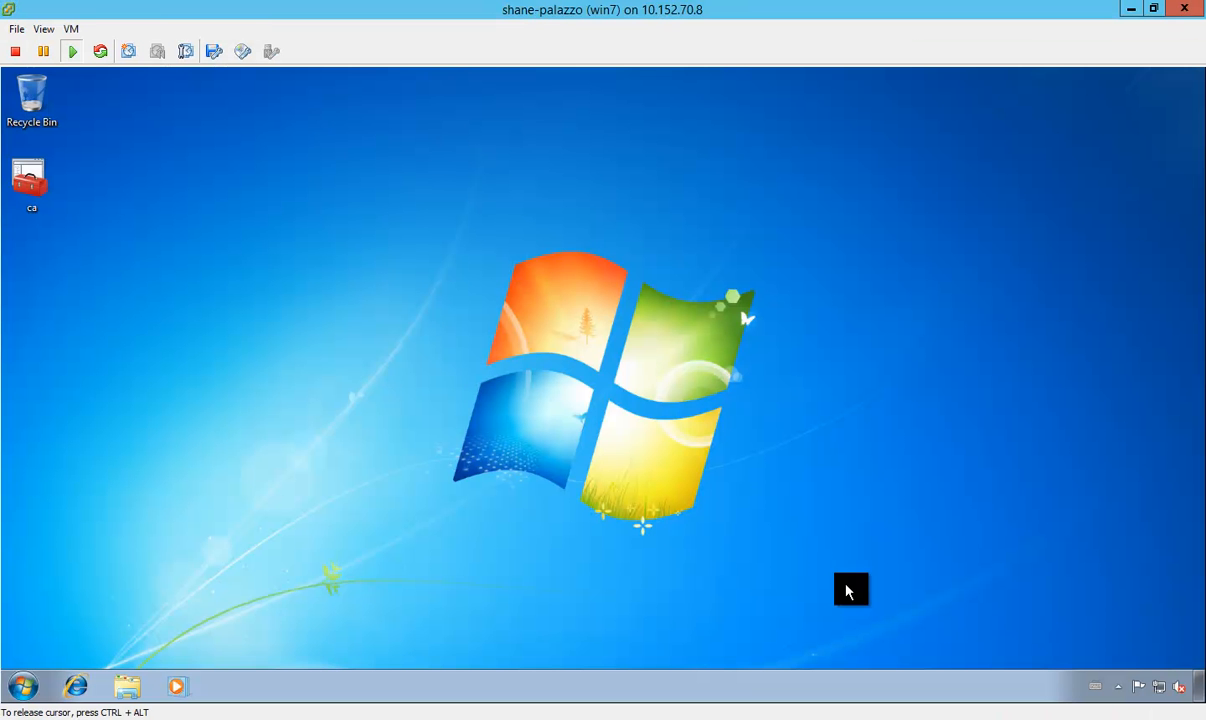
Step: Switch to the server01 console and unlock the signed-in administrator session with the account password
left_click(400, 717)
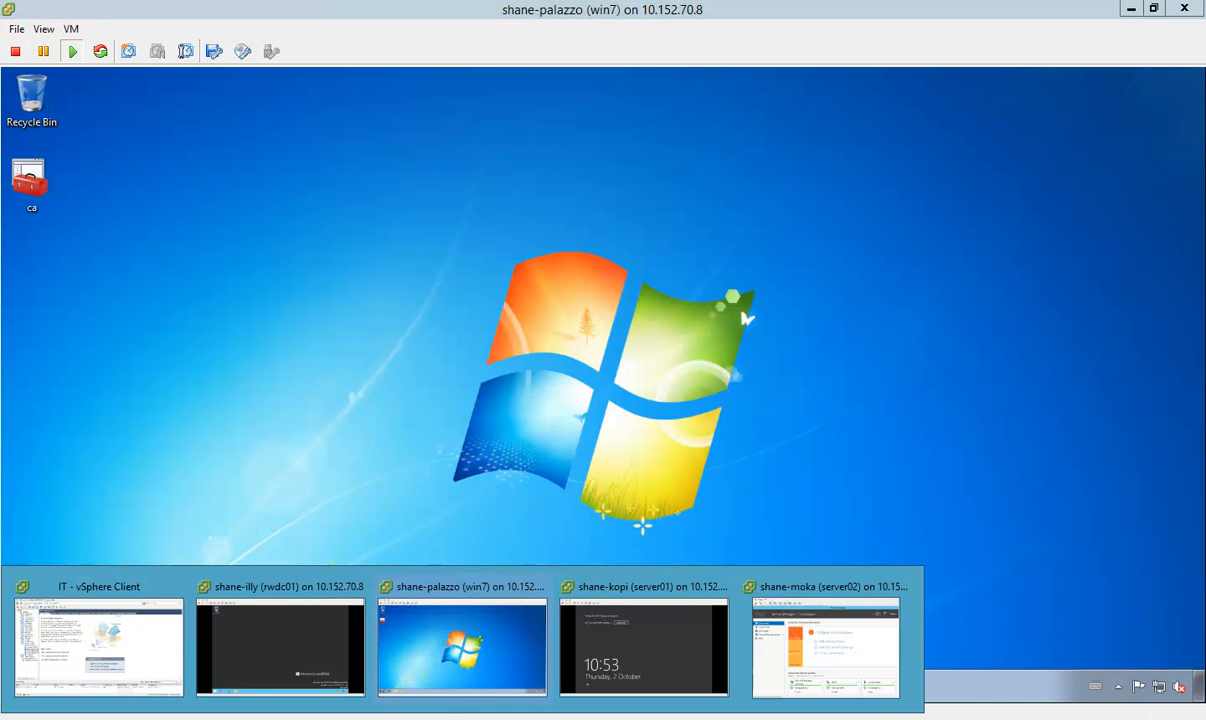
left_click(638, 671)
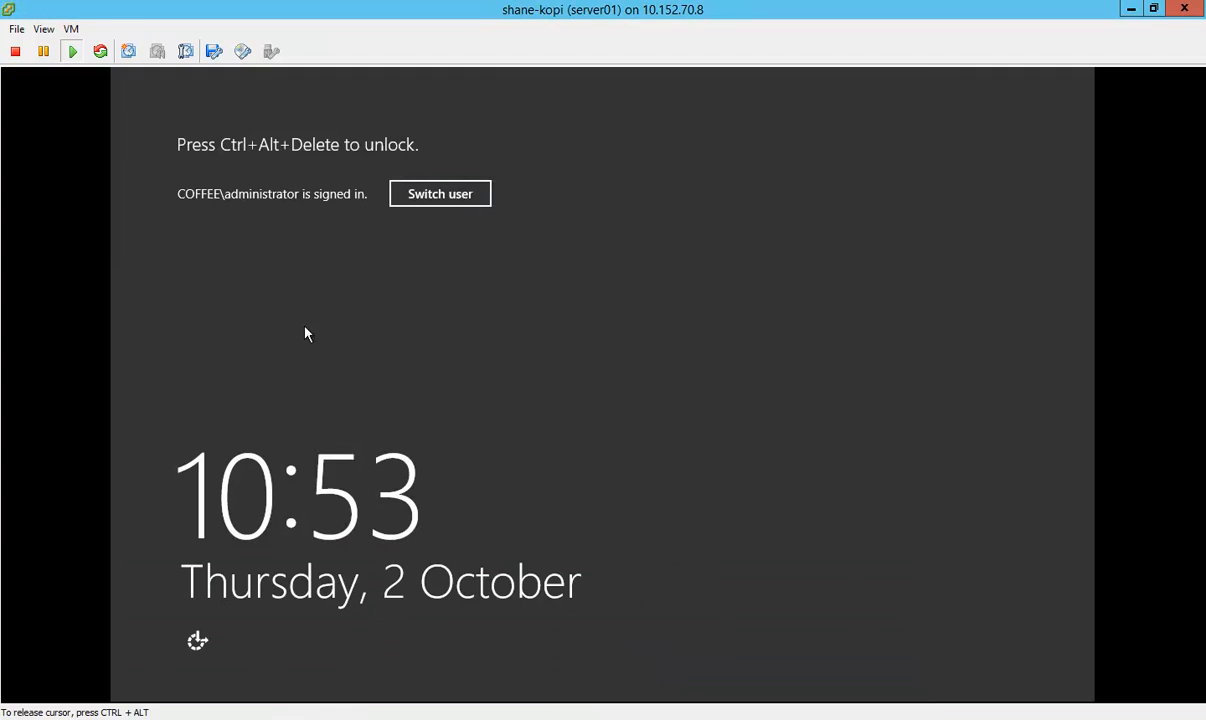
left_click(70, 30)
mouse_move(102, 77)
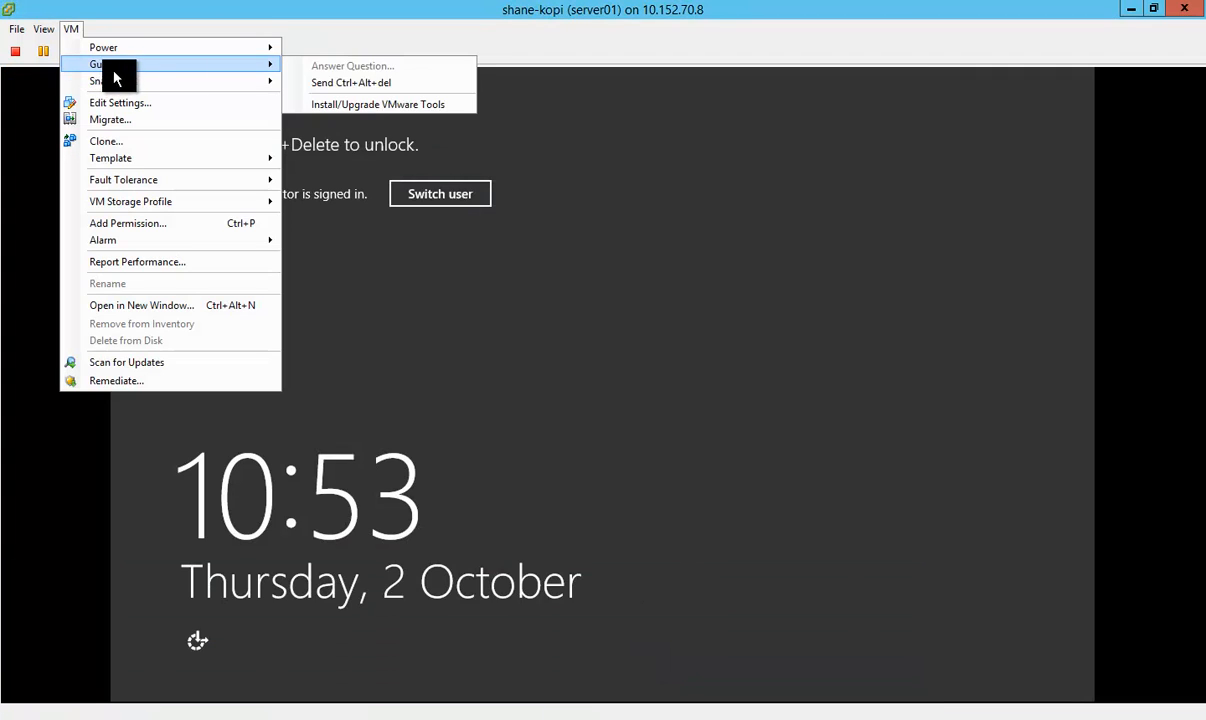
left_click(368, 83)
type("••••••")
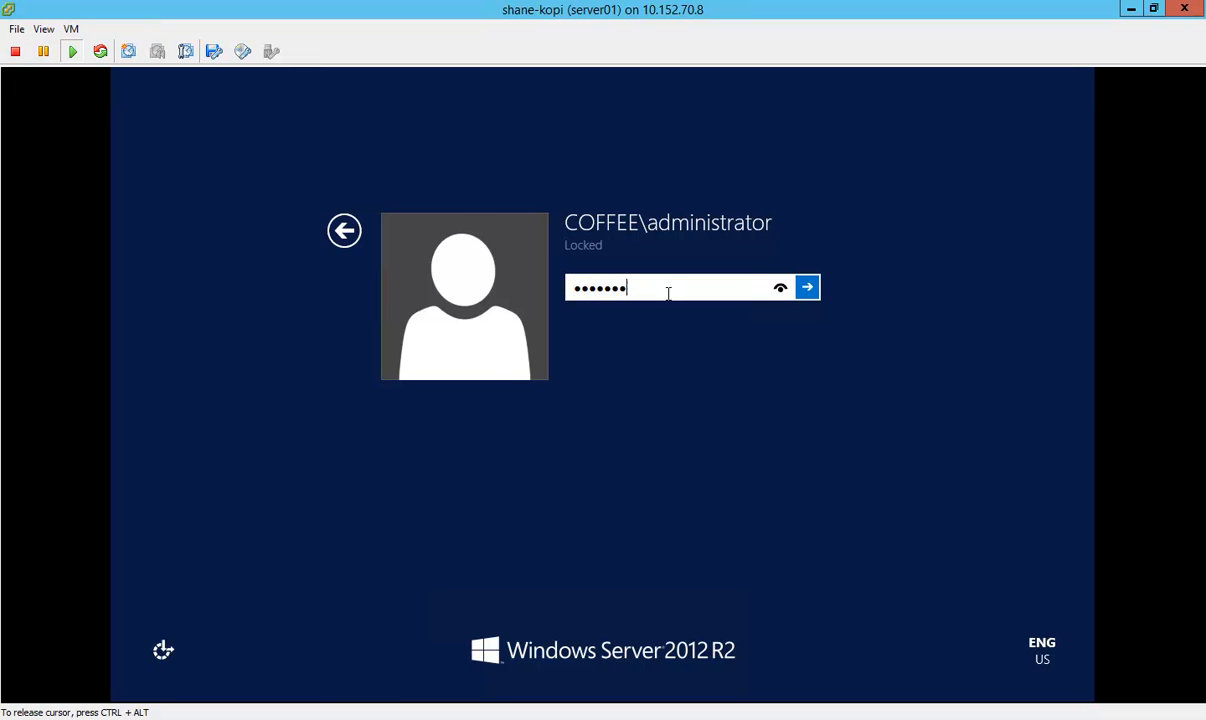
type("•")
key("Return")
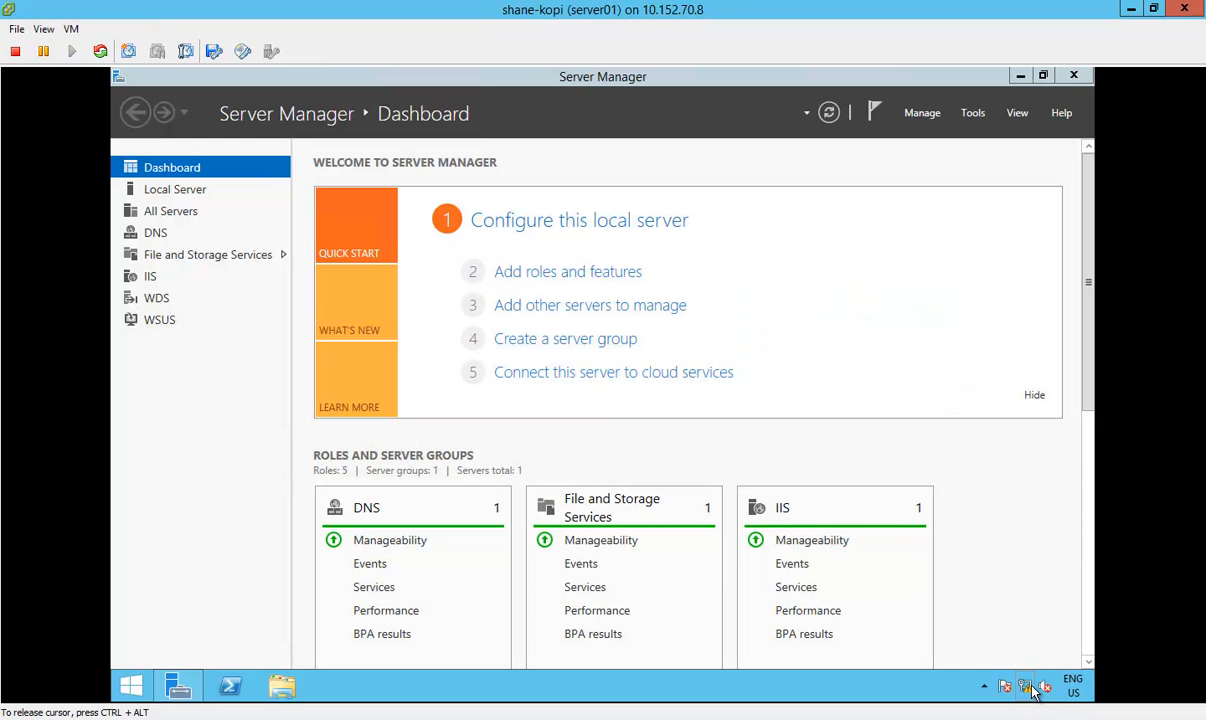
Step: Open the network adapter settings on server01 and examine the External nic and Internal nic connections
right_click(1035, 688)
left_click(995, 645)
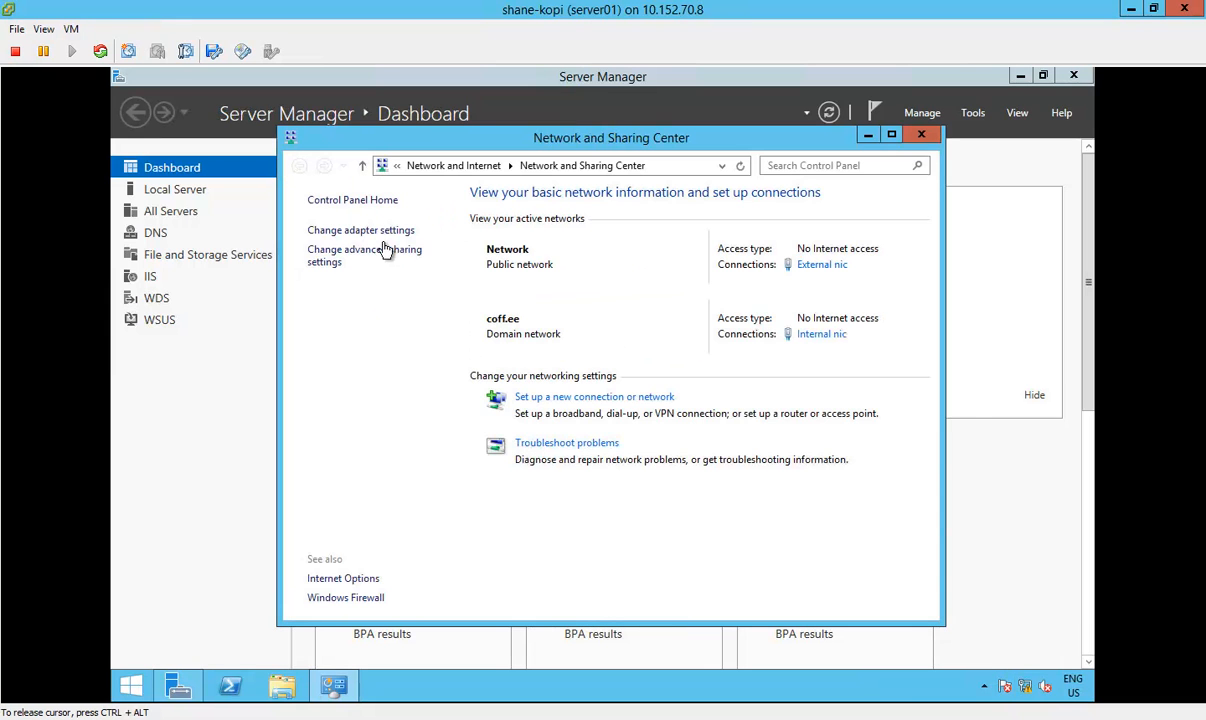
left_click(370, 231)
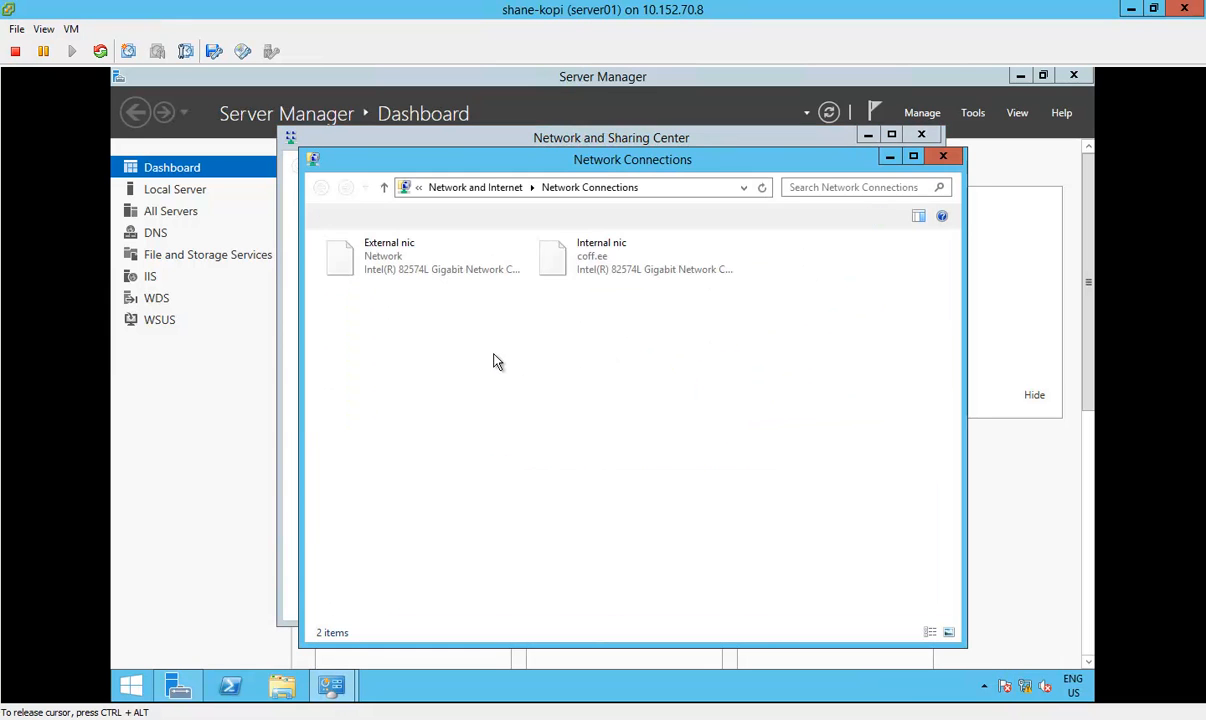
left_click(397, 260)
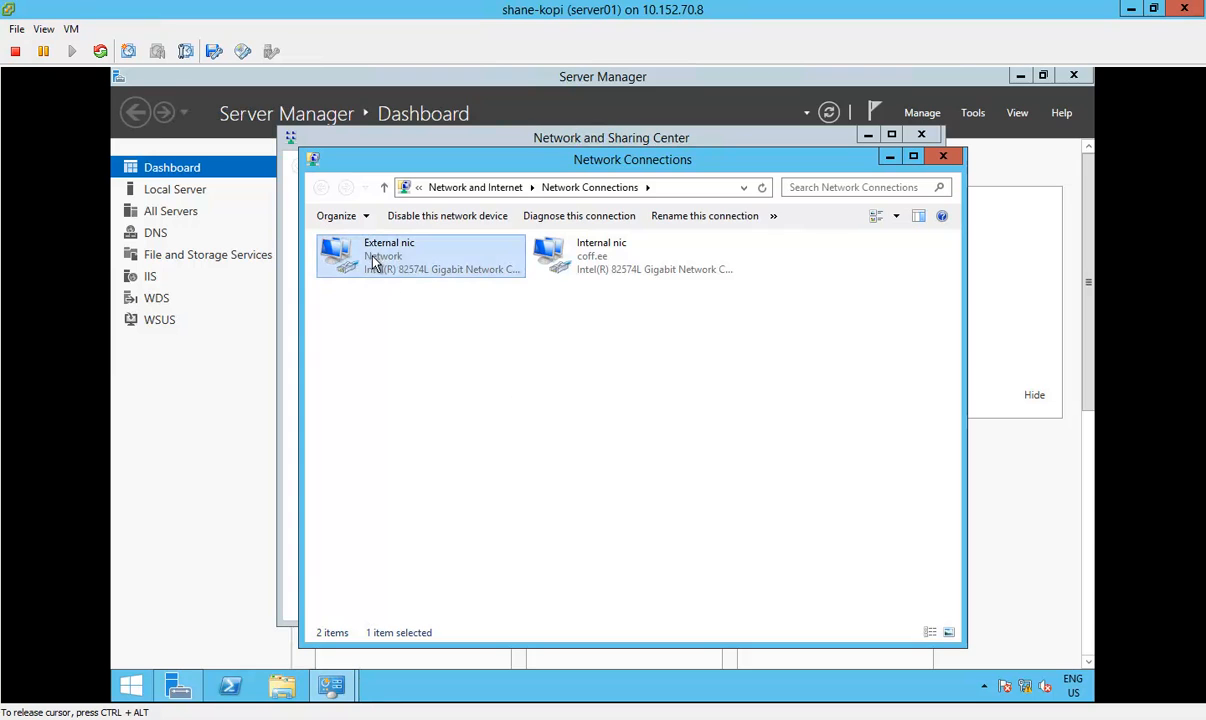
left_click(587, 262)
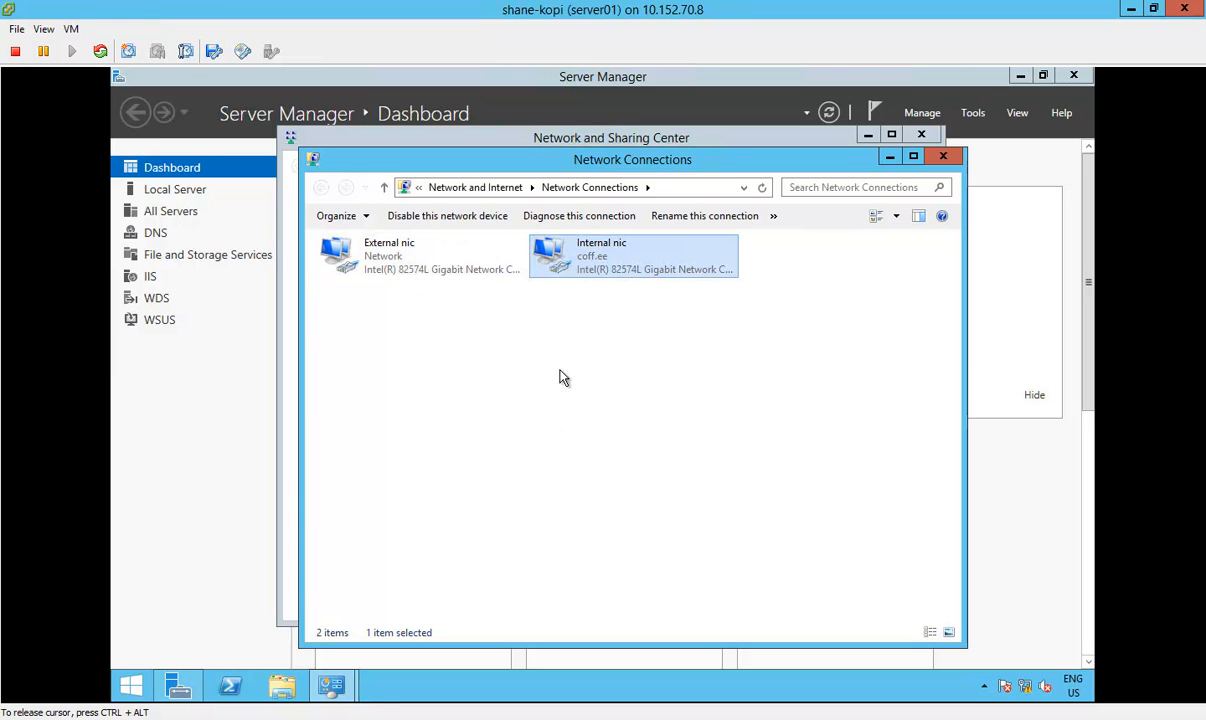
left_click(398, 262)
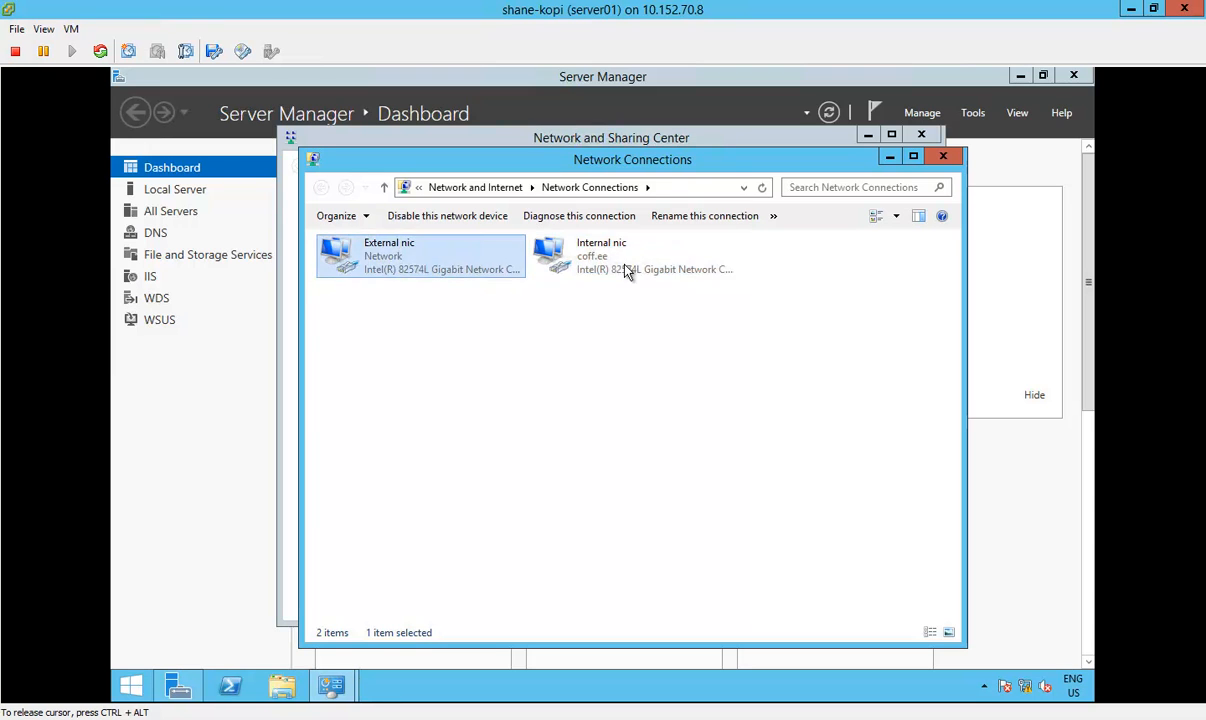
left_click(590, 260)
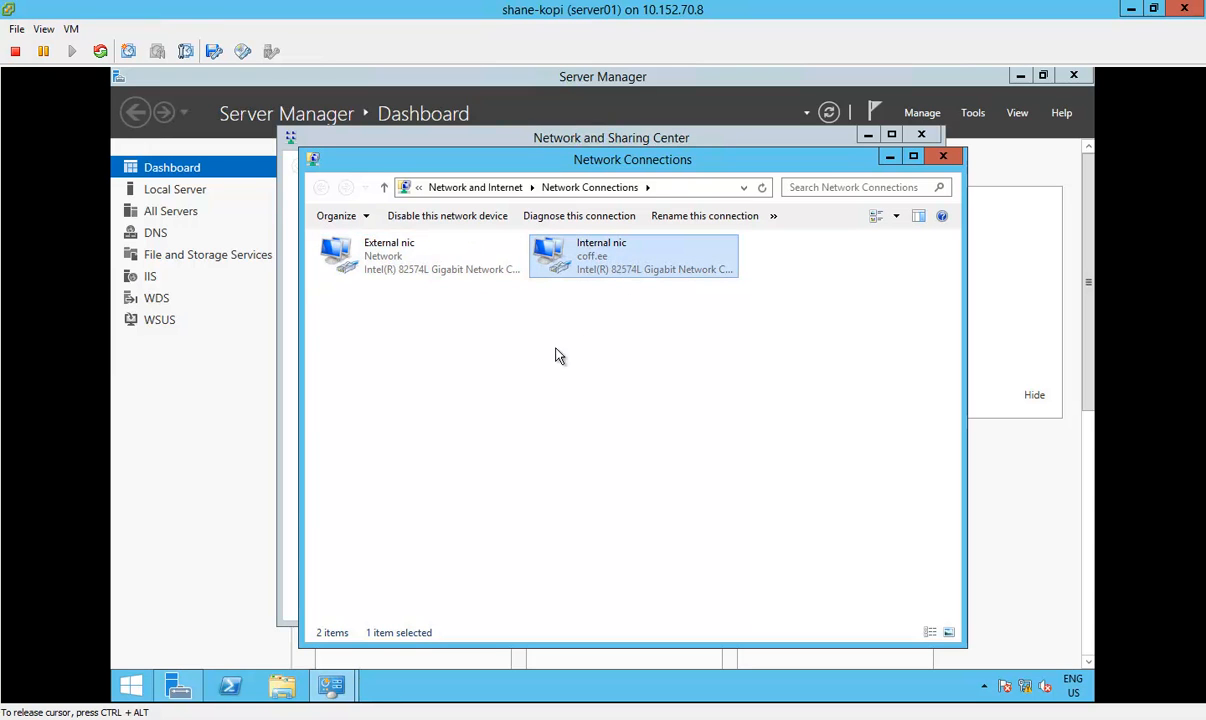
left_click(410, 277)
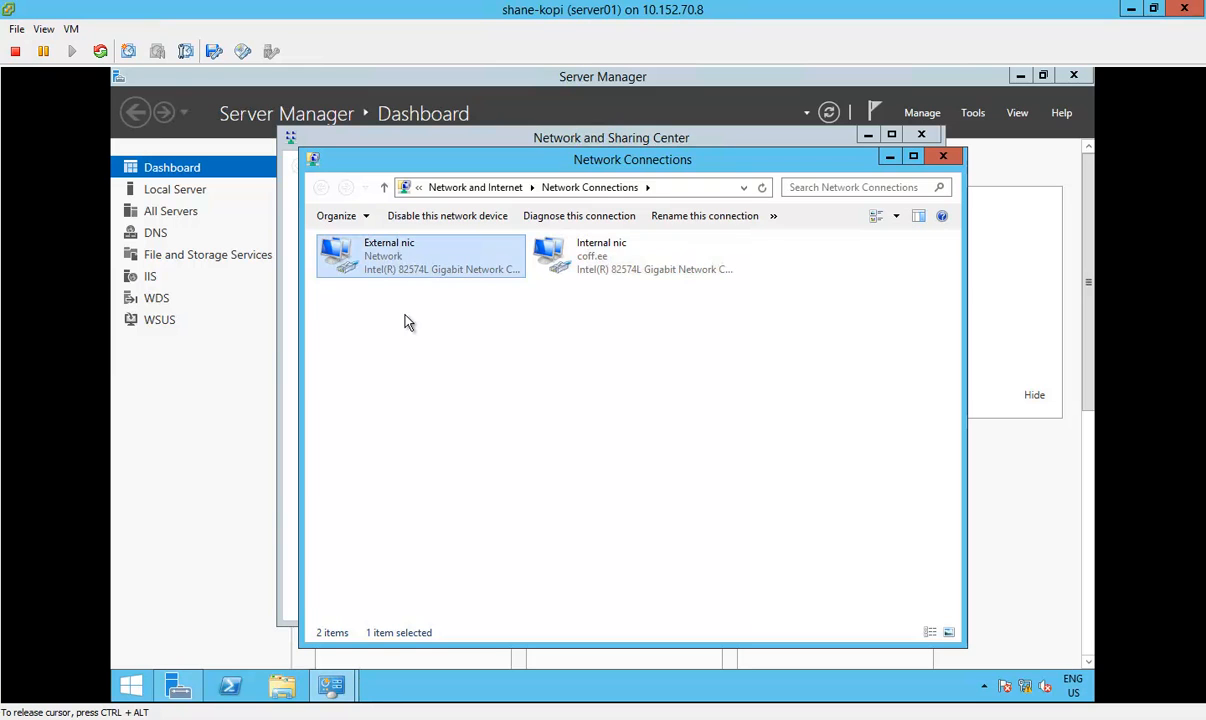
Step: Disconnect Network adapter 1 in server01's virtual machine settings and check which guest connection loses its link
left_click(71, 29)
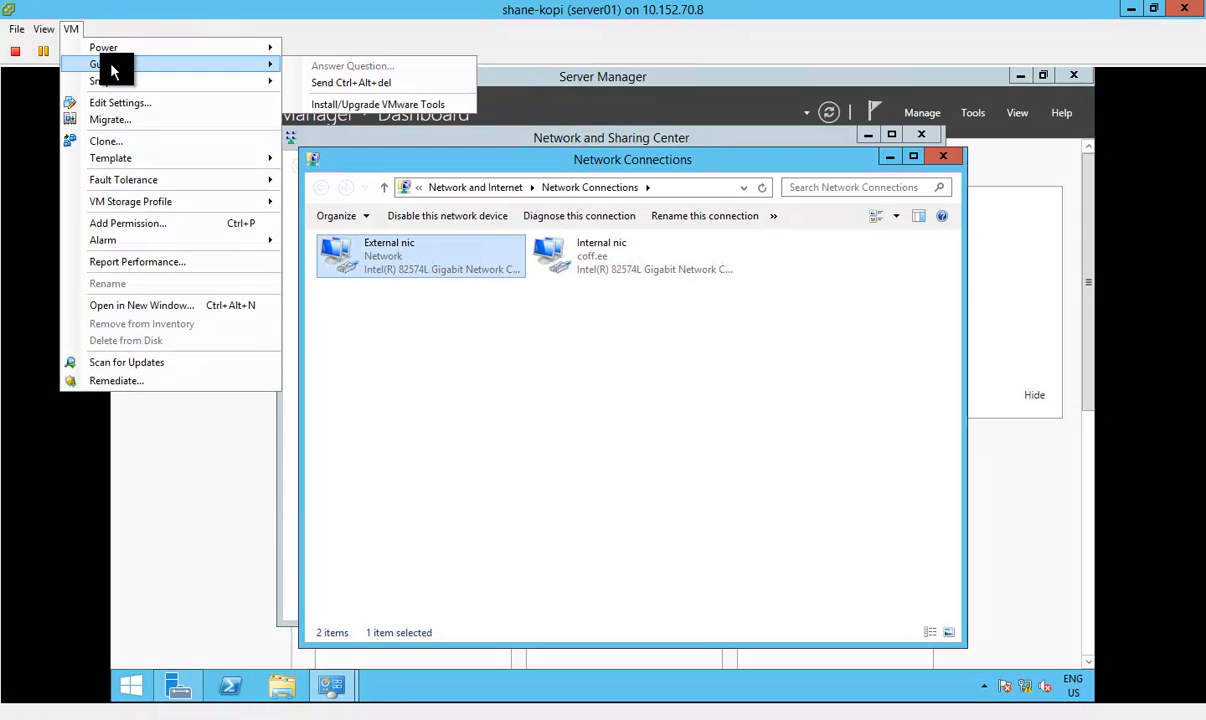
left_click(105, 102)
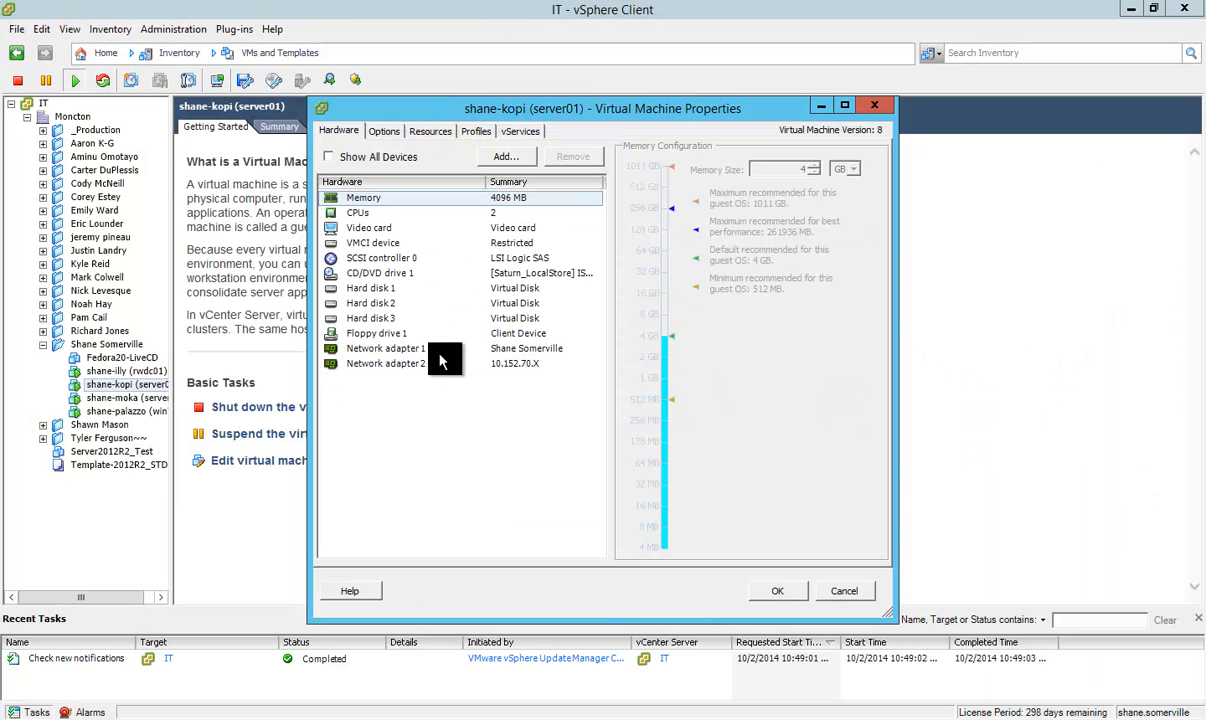
left_click(425, 349)
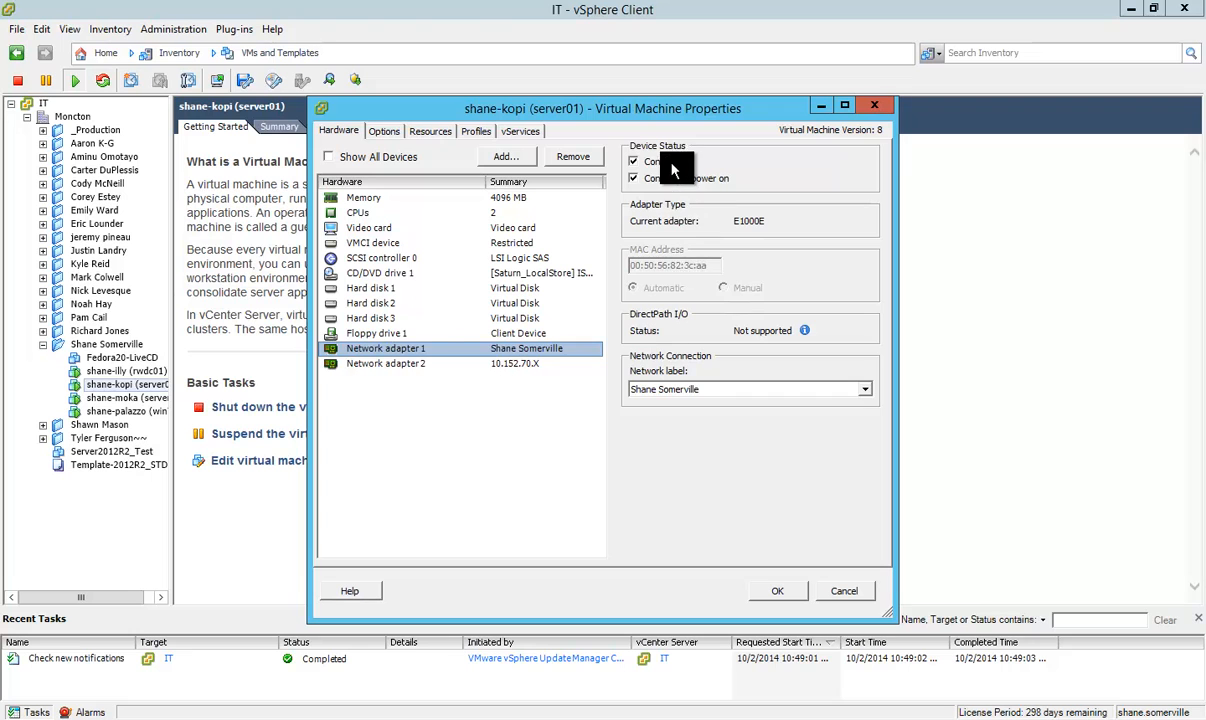
left_click(633, 161)
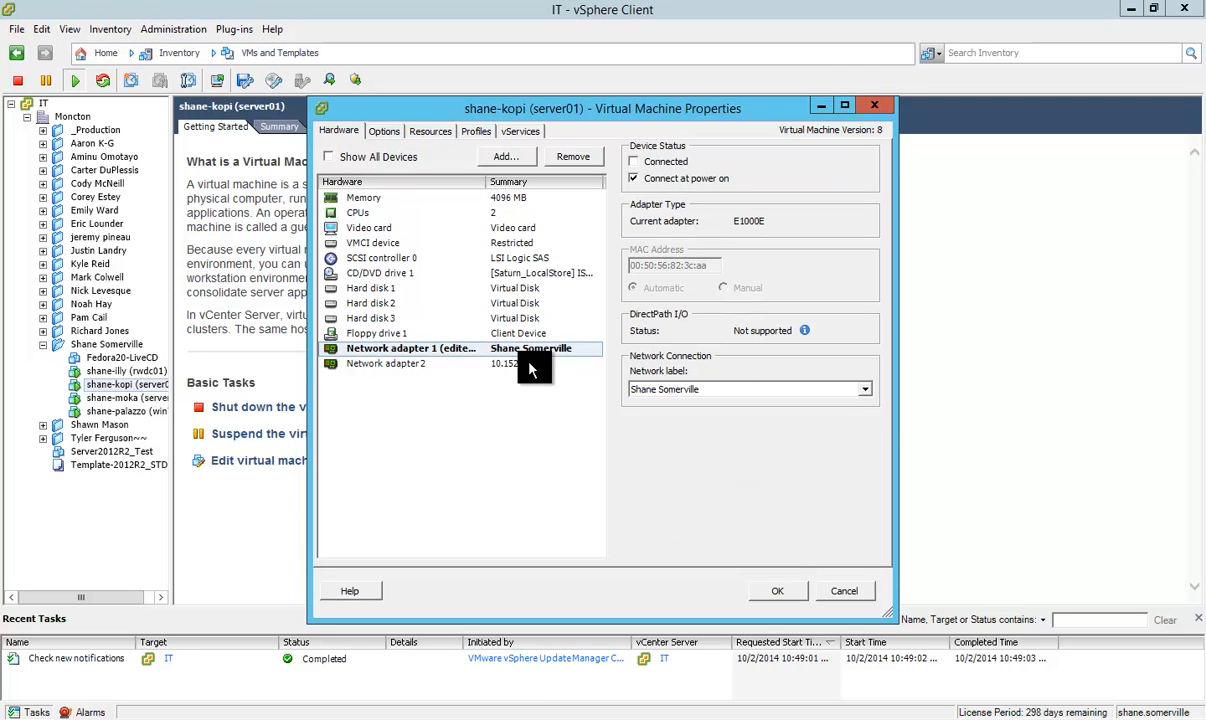
left_click(455, 364)
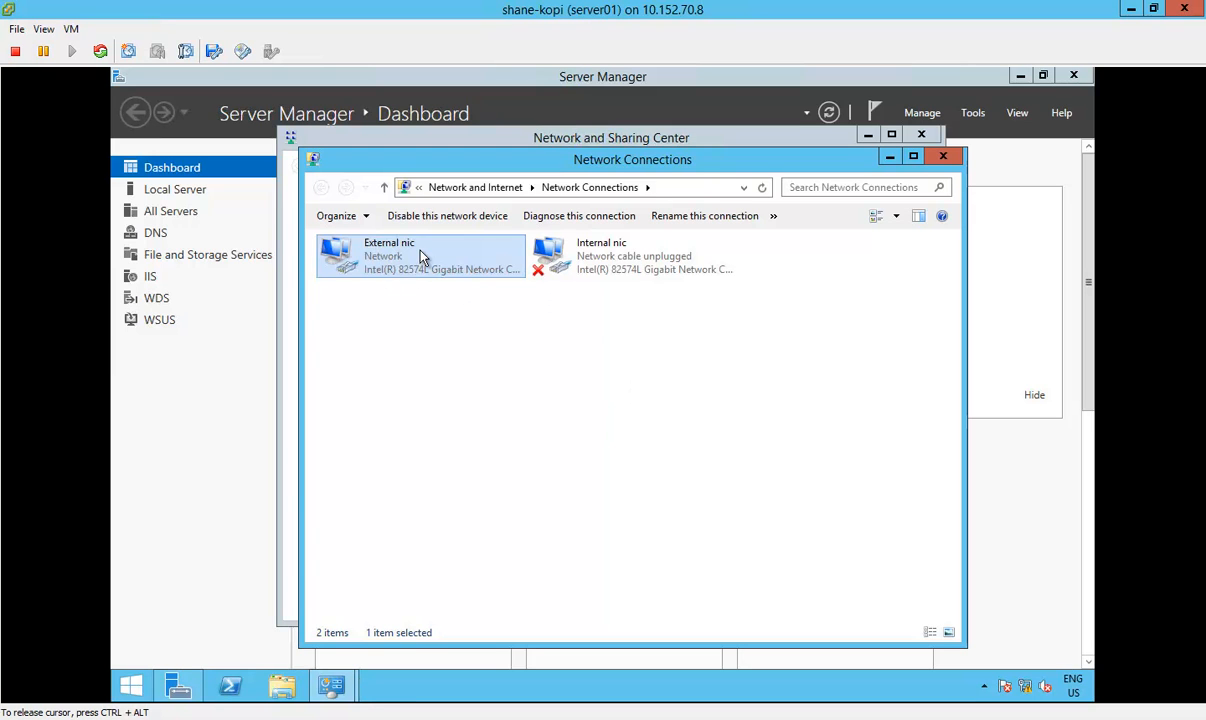
left_click(613, 265)
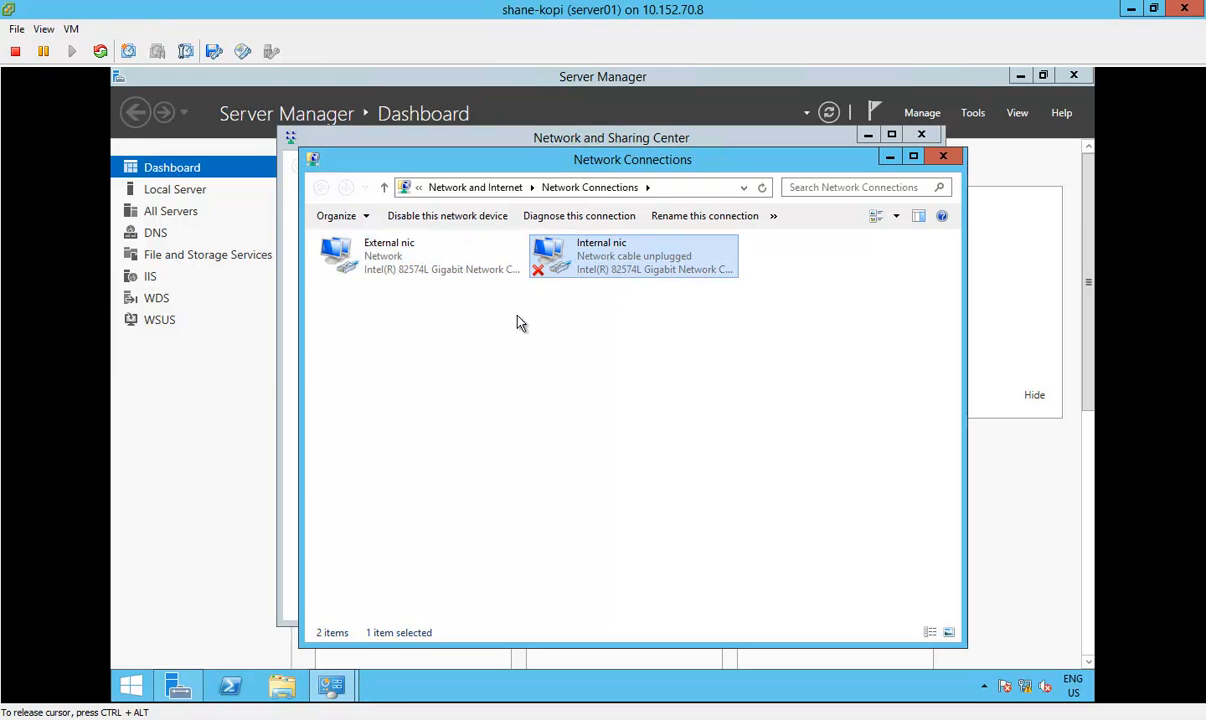
Step: Reconnect Network adapter 1 in server01's virtual machine settings
left_click(70, 28)
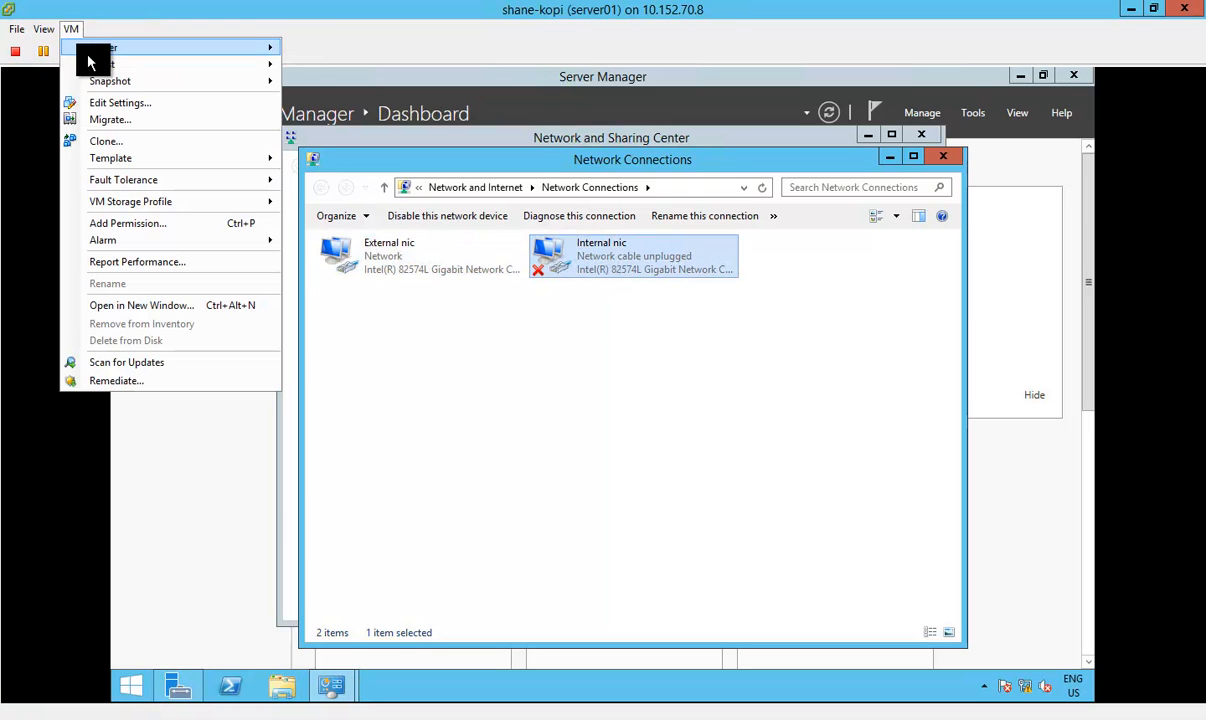
left_click(122, 103)
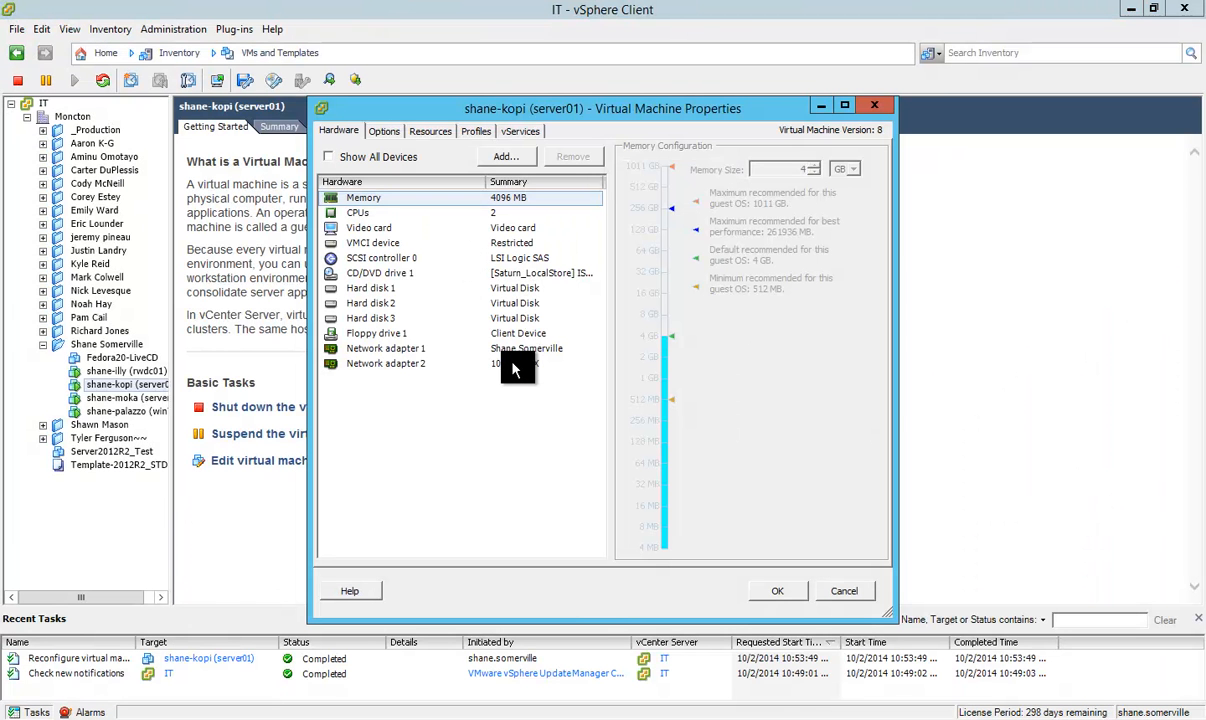
left_click(513, 366)
left_click(535, 349)
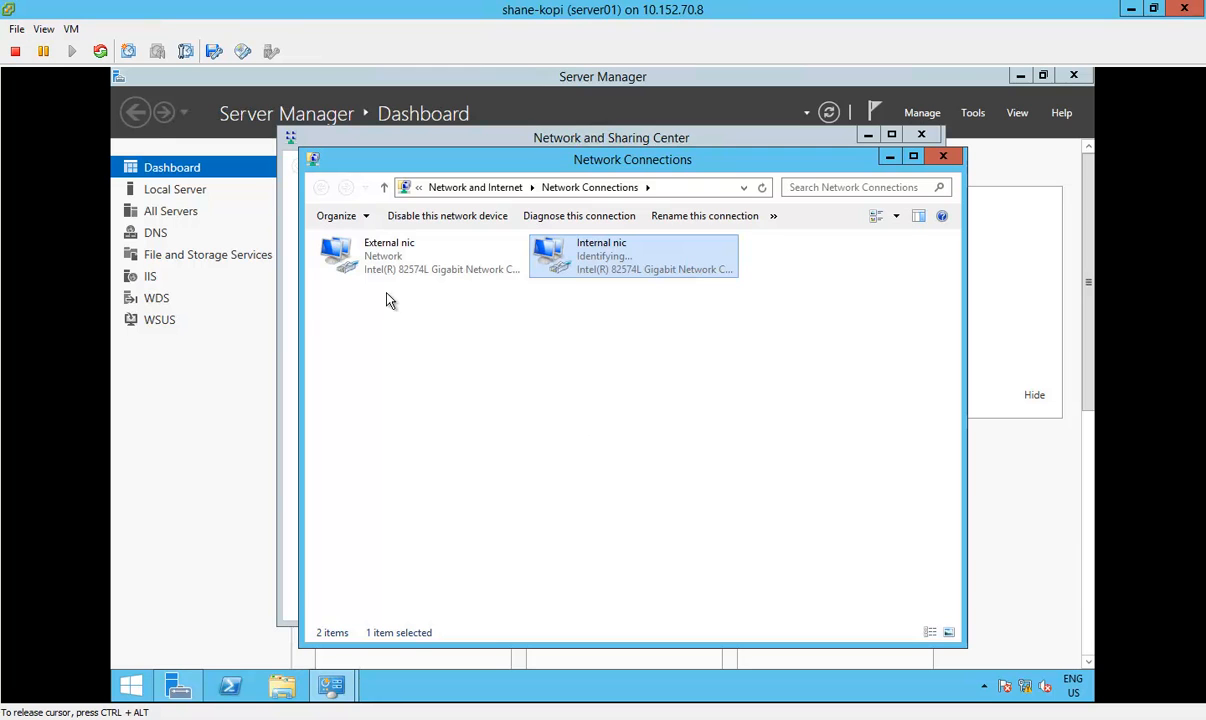
Step: Examine the External nic's IPv4 address, gateway and DNS settings on server01, then close its properties
right_click(364, 250)
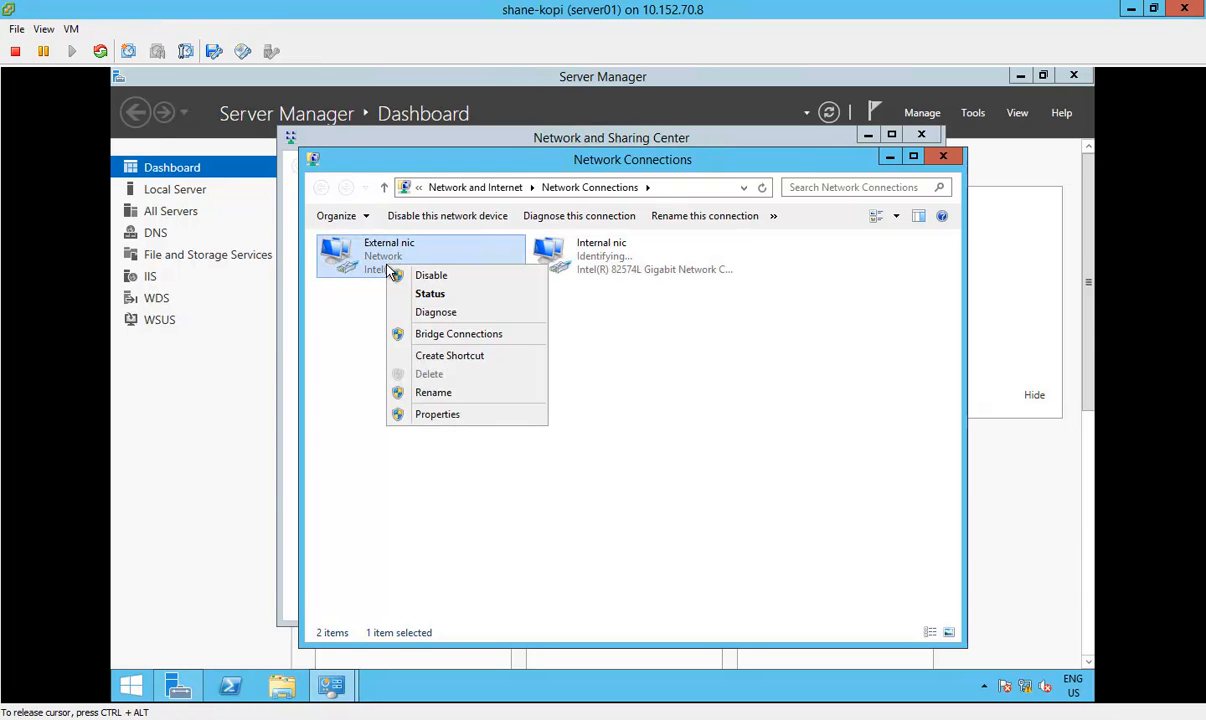
left_click(458, 416)
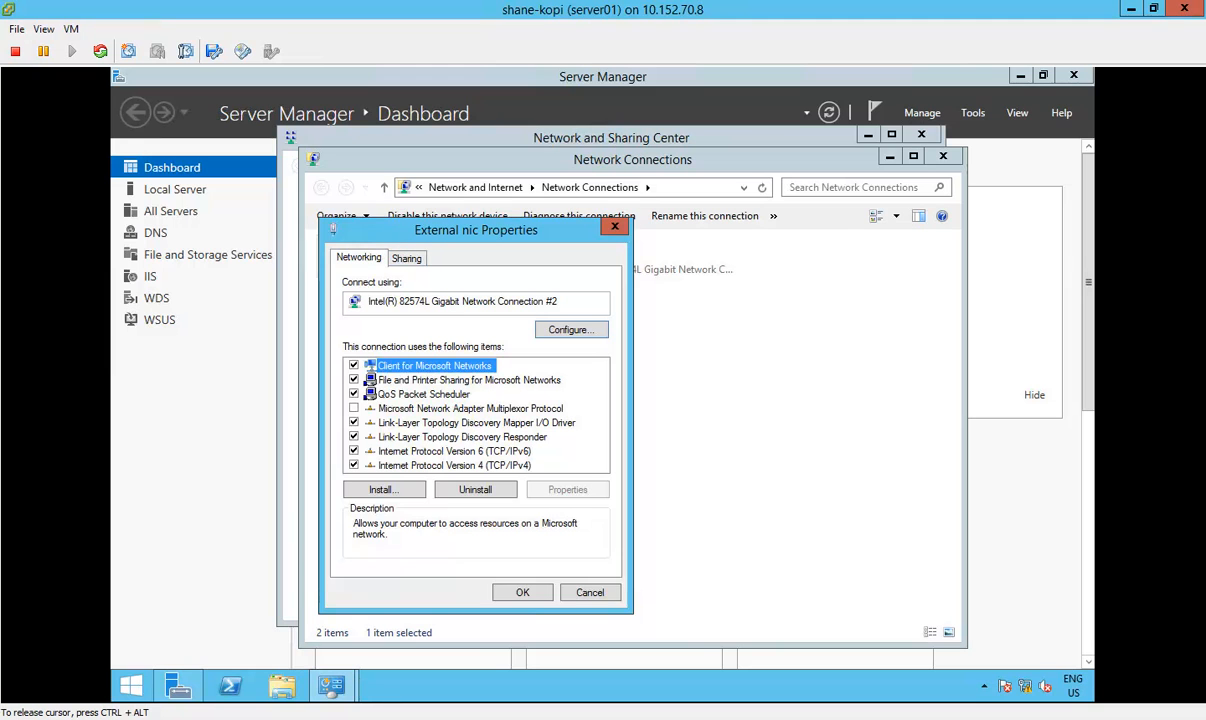
left_click_drag(388, 231, 394, 196)
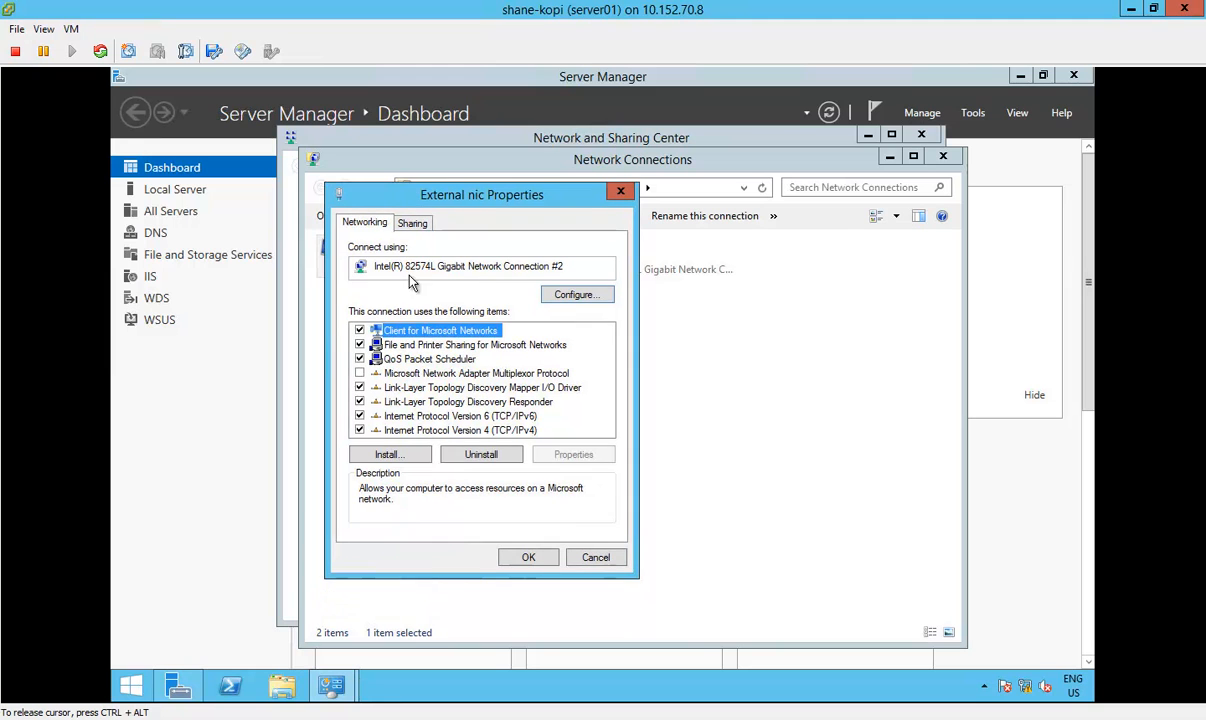
left_click(480, 430)
left_click(573, 454)
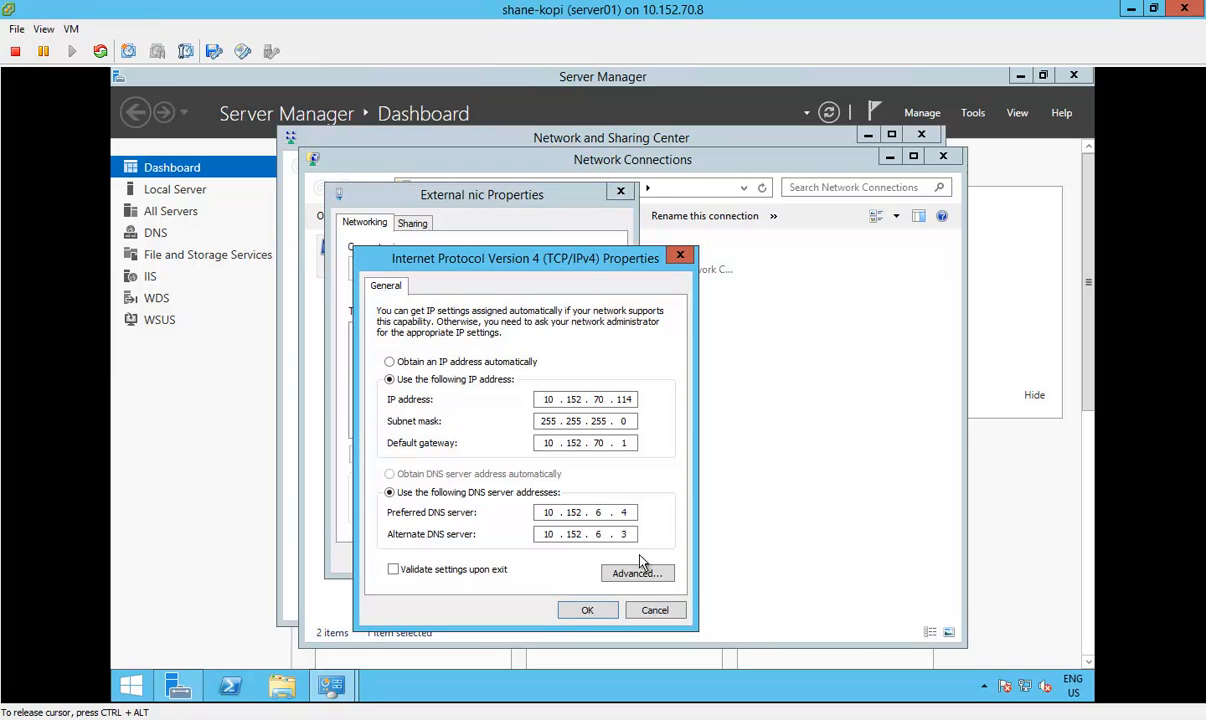
left_click(580, 612)
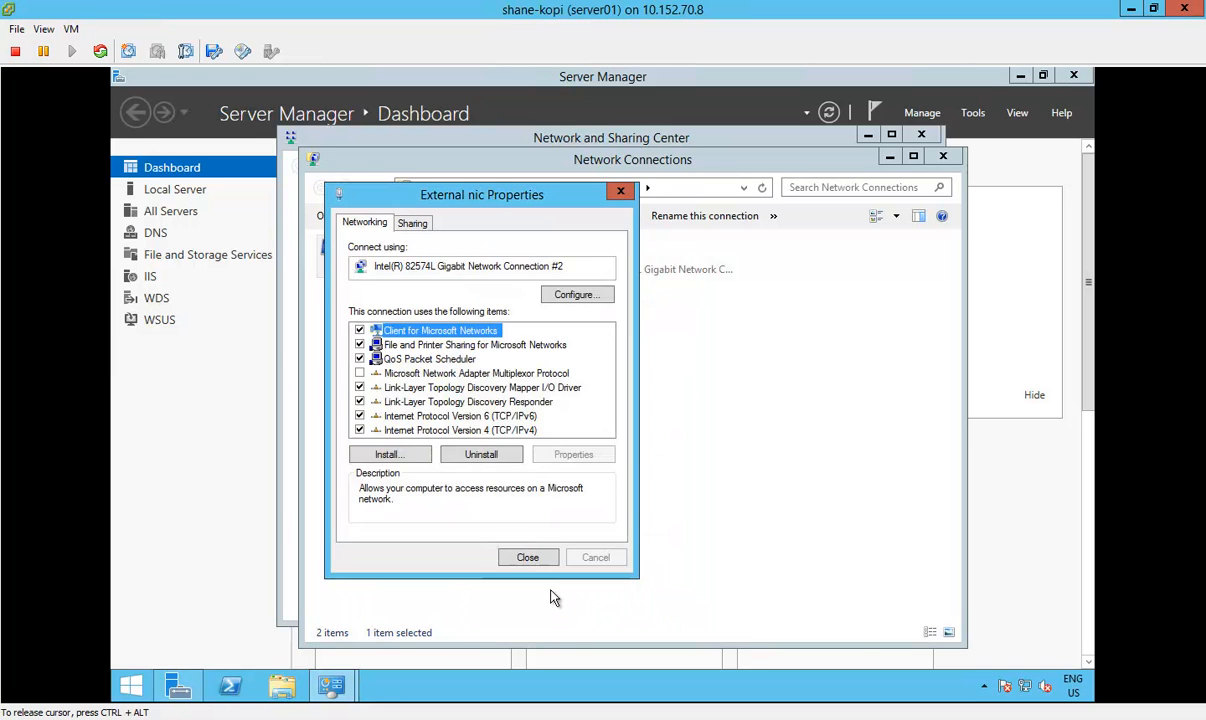
left_click(530, 561)
Step: Examine the Internal nic's IPv4 address, gateway and DNS settings on server01, then close its properties
left_click(624, 262)
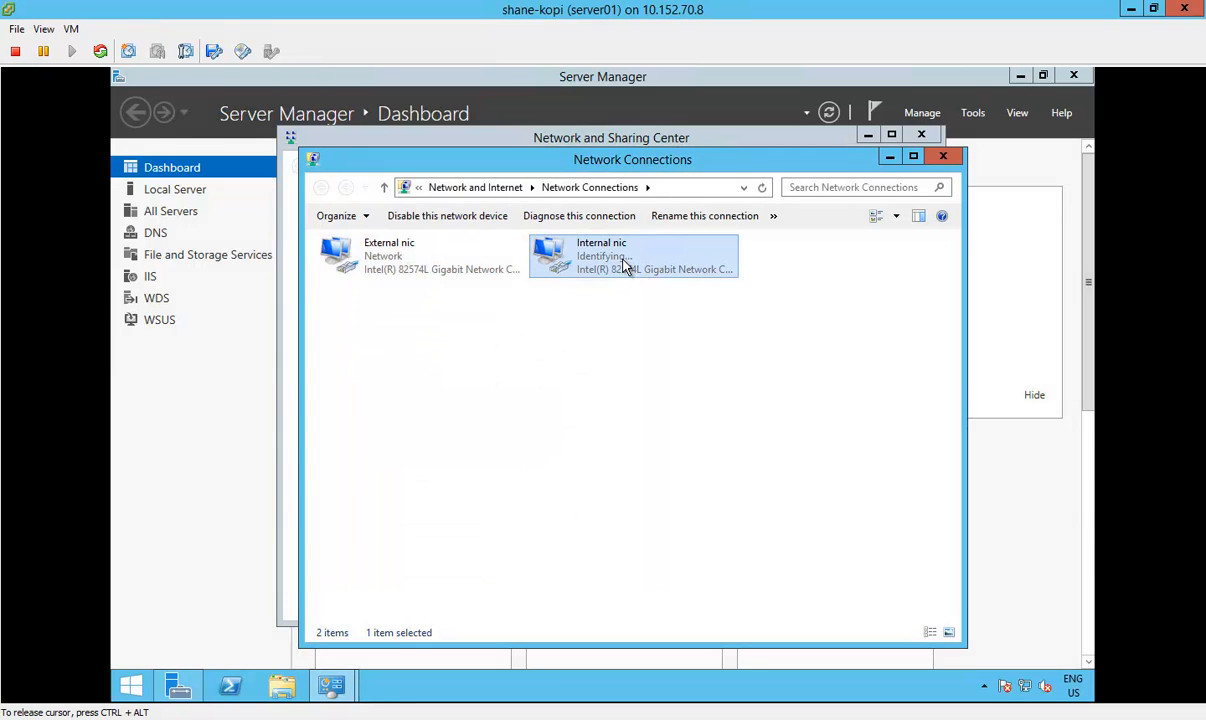
right_click(624, 262)
left_click(677, 410)
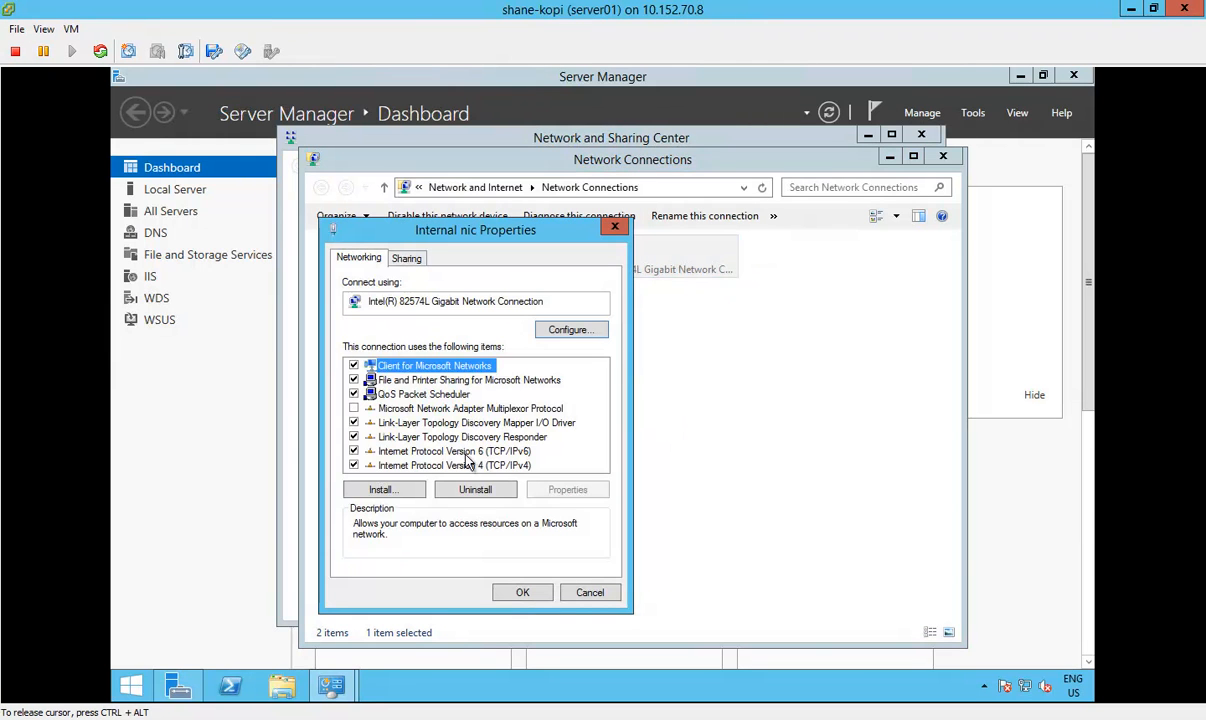
left_click(465, 465)
left_click(567, 489)
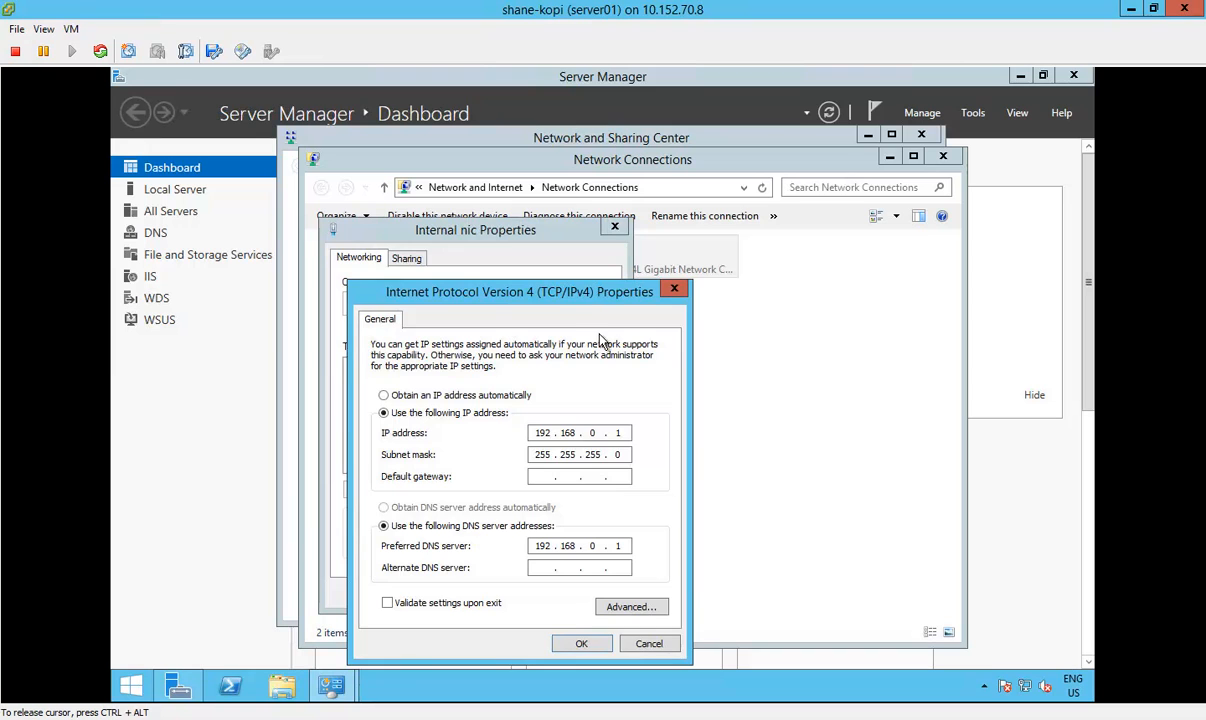
left_click_drag(585, 300, 586, 253)
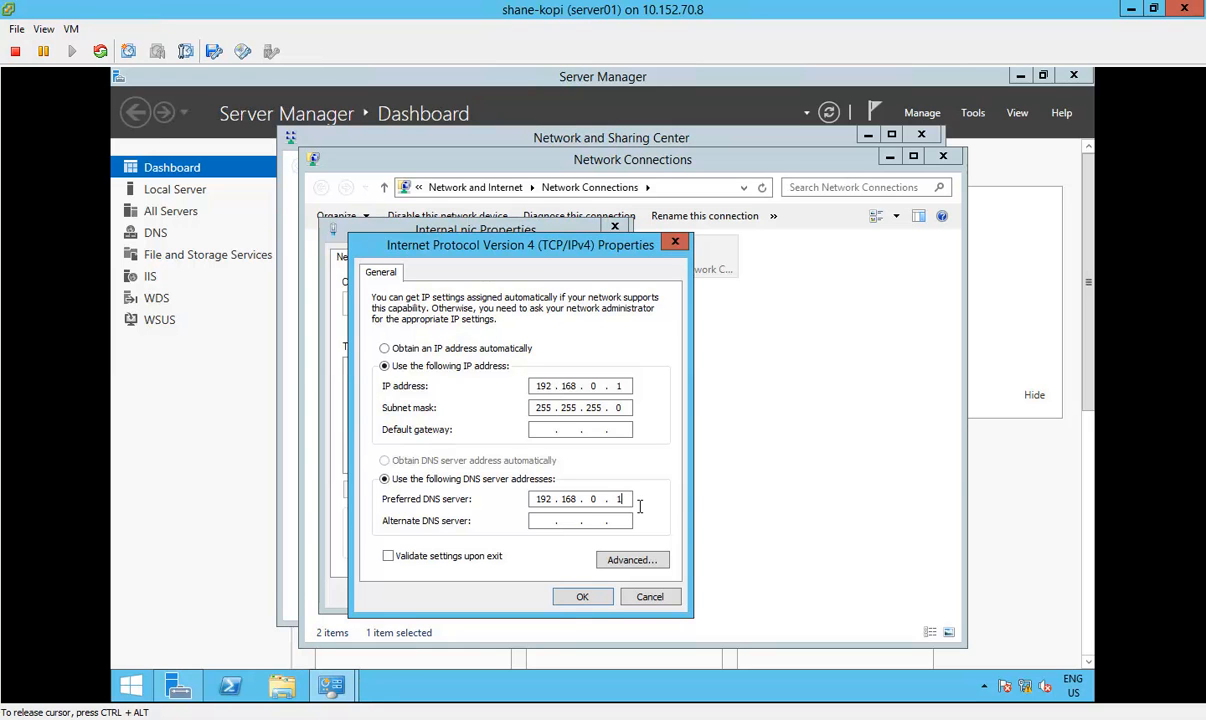
left_click(585, 598)
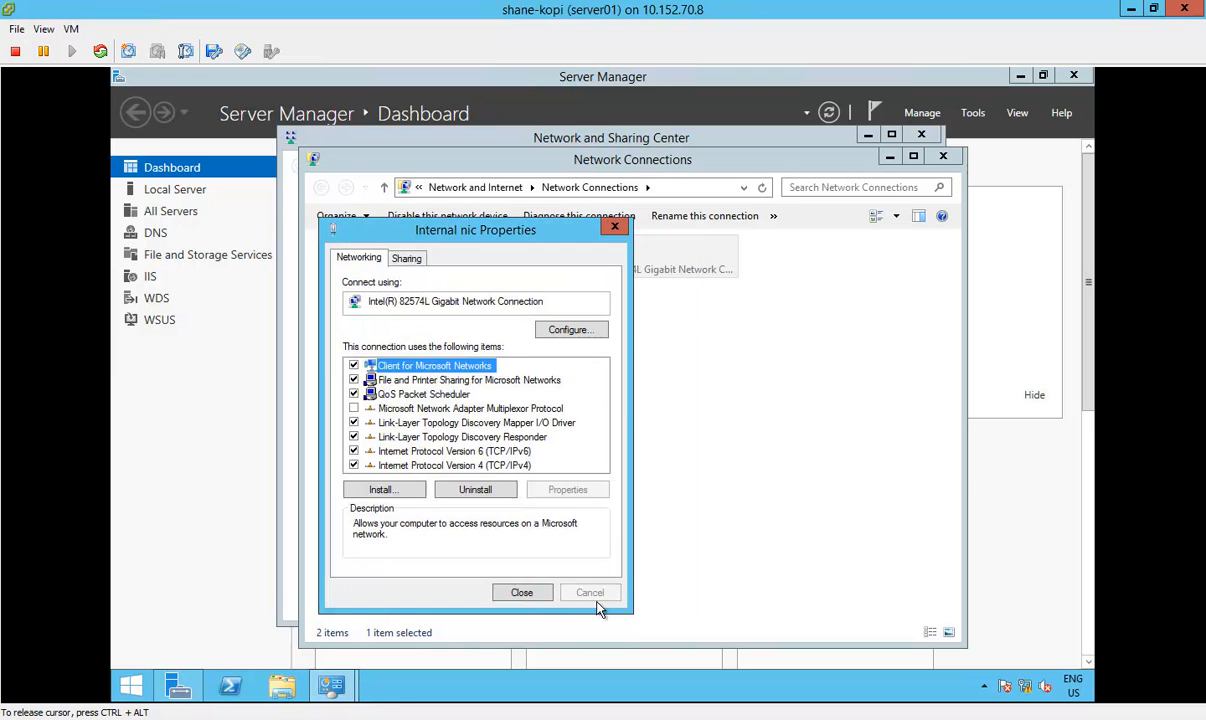
left_click(533, 597)
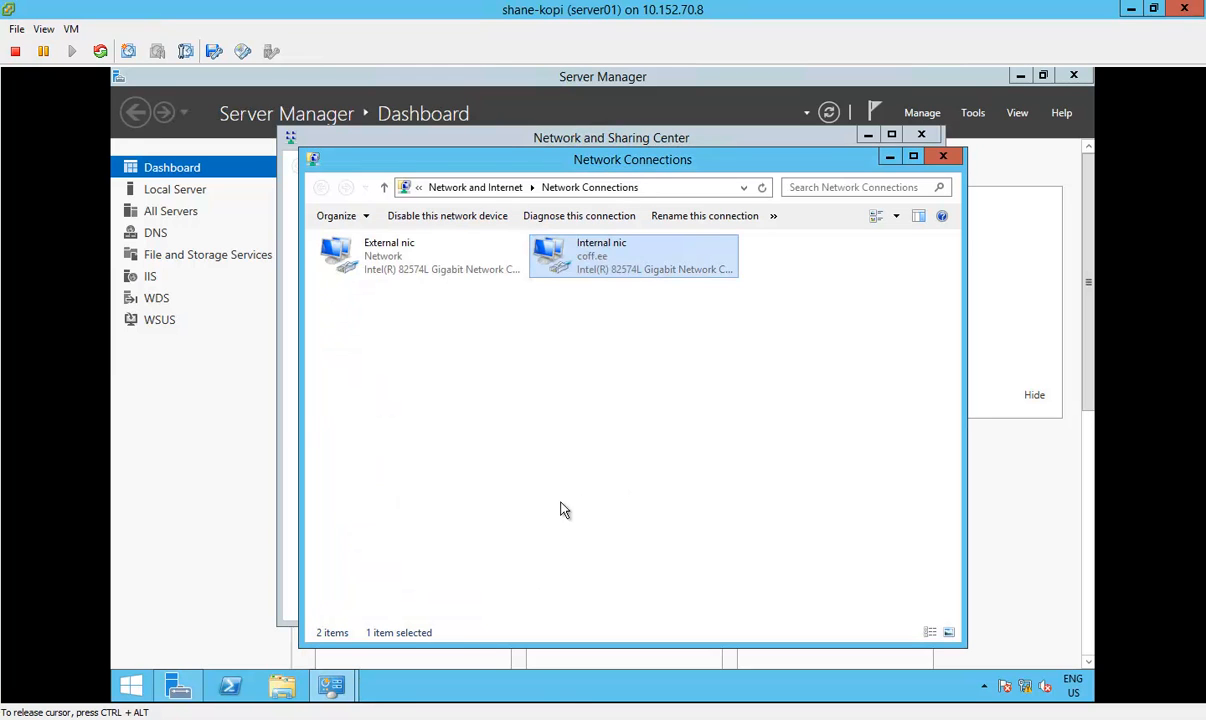
Step: Switch to the rwdc01 console and open its network connections to check the external nic's link status
mouse_move(355, 716)
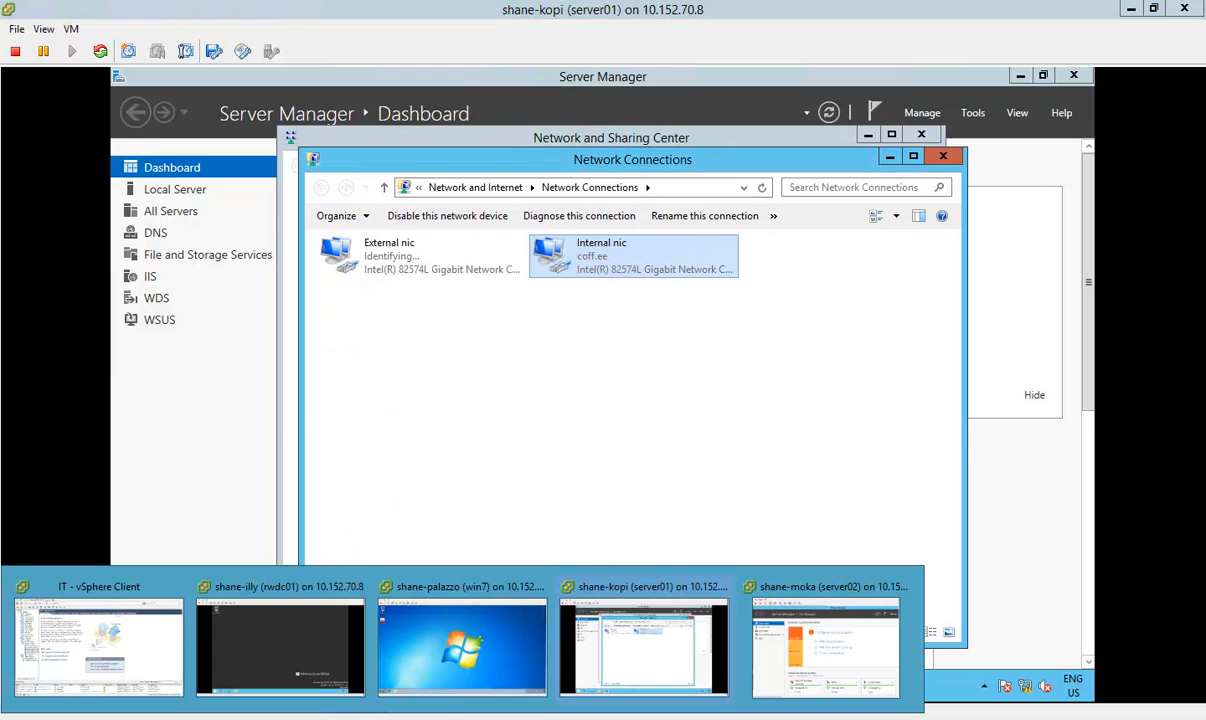
left_click(316, 658)
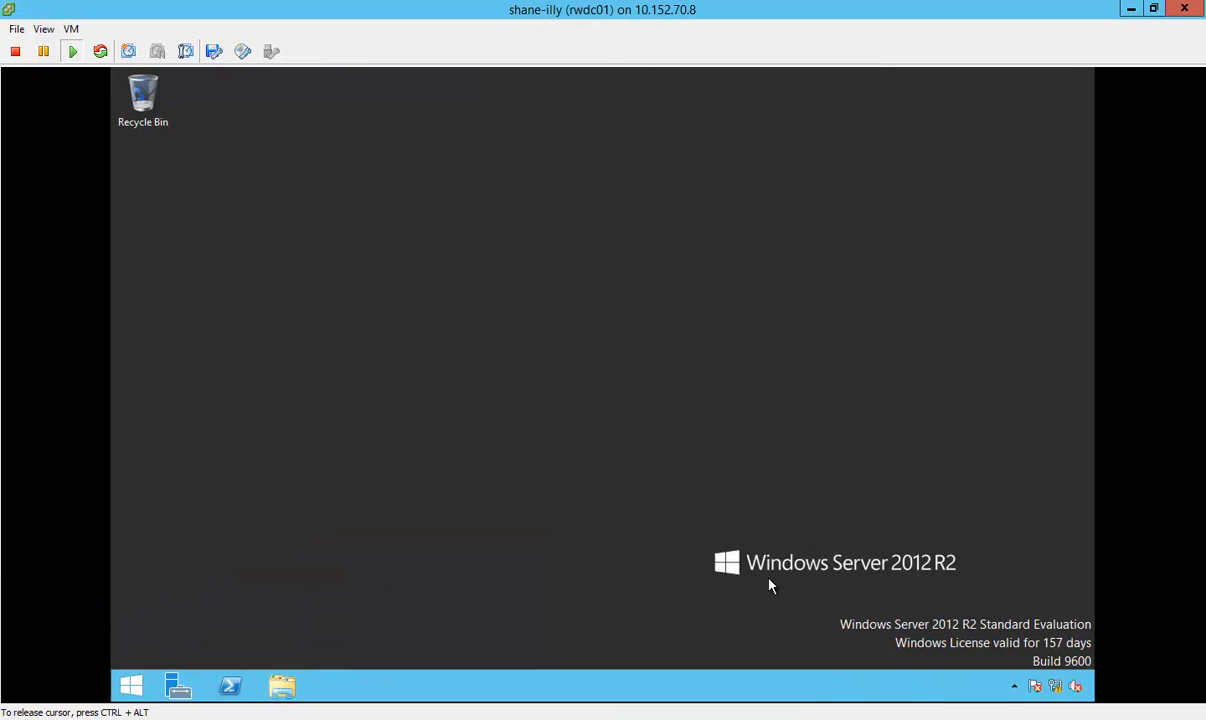
right_click(1057, 688)
left_click(1017, 674)
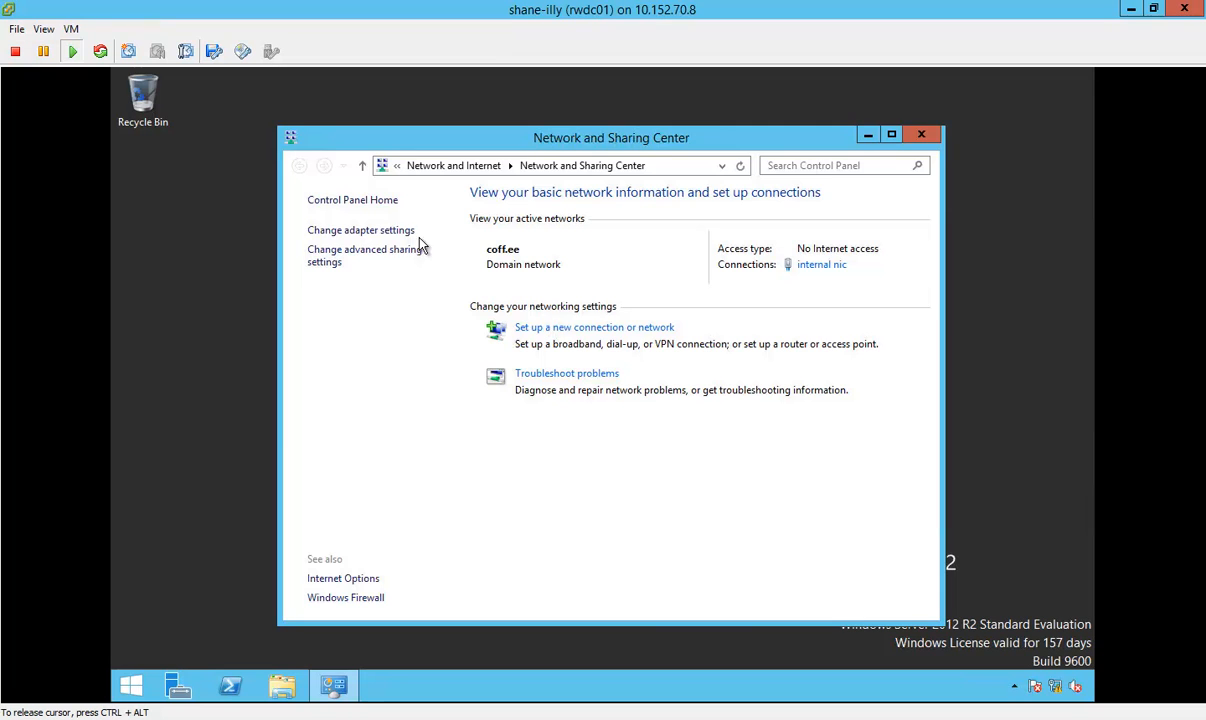
left_click(392, 232)
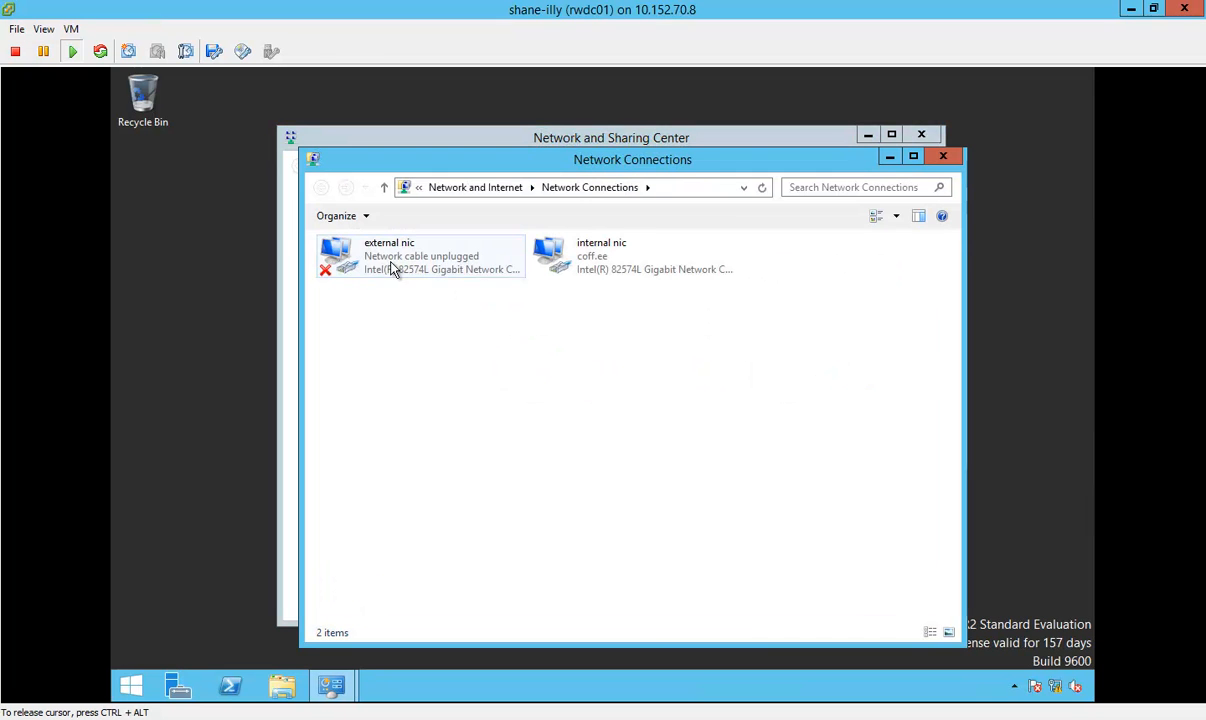
left_click(395, 264)
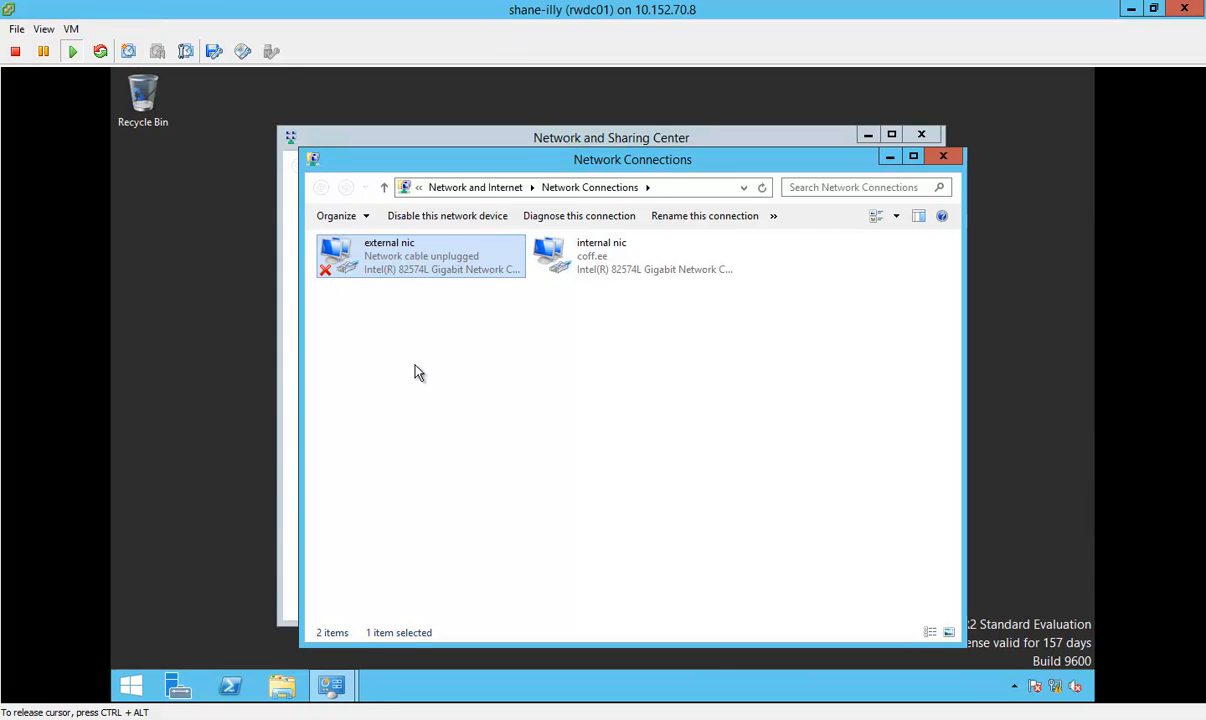
Step: Open the internal nic's IPv4 properties on rwdc01 and examine its address, gateway and DNS settings
left_click(609, 270)
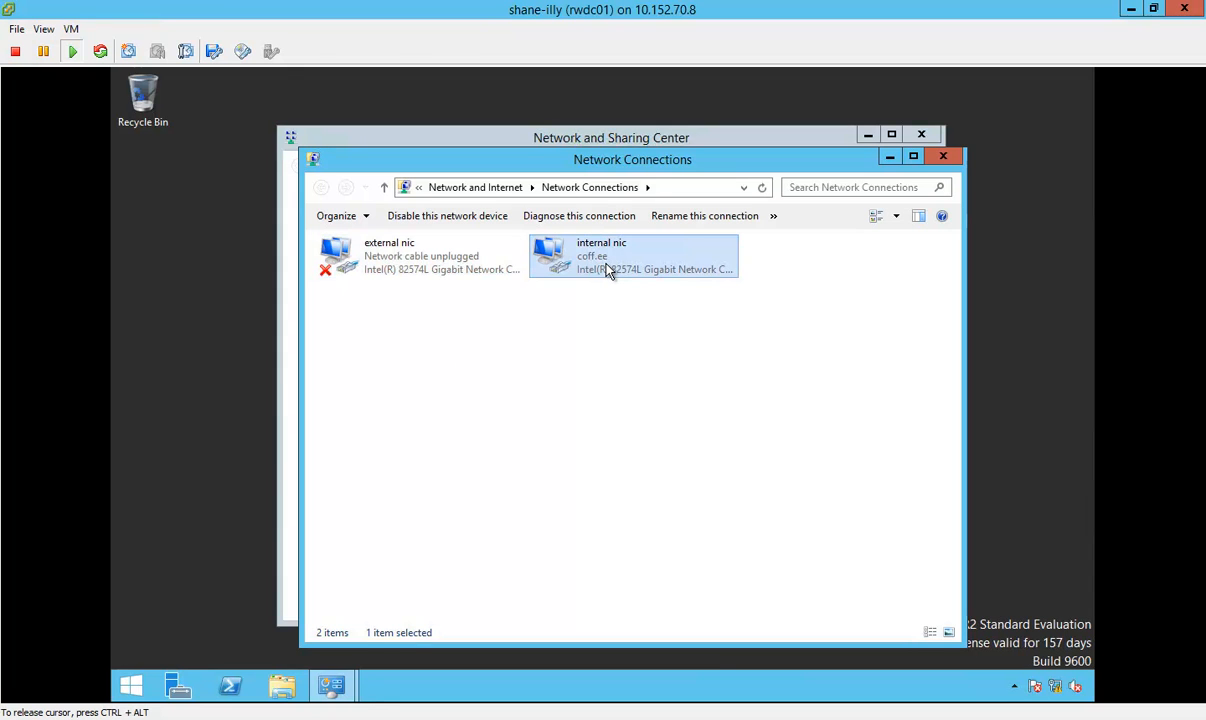
right_click(609, 270)
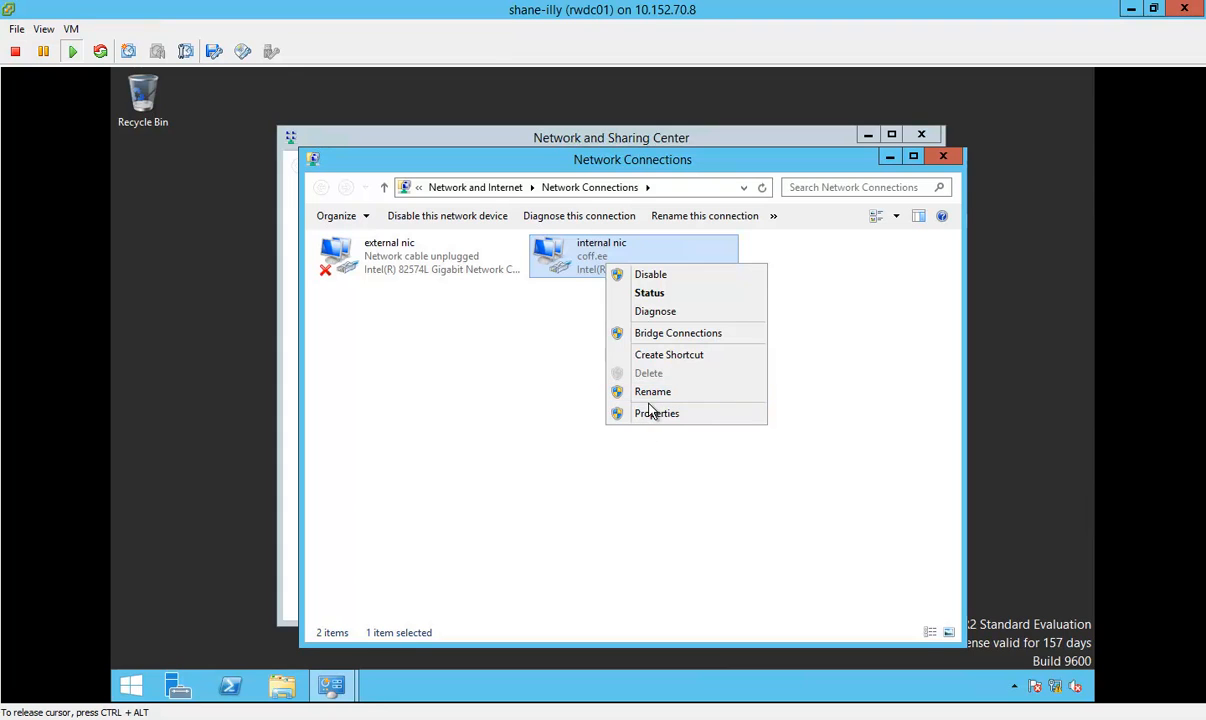
left_click(655, 414)
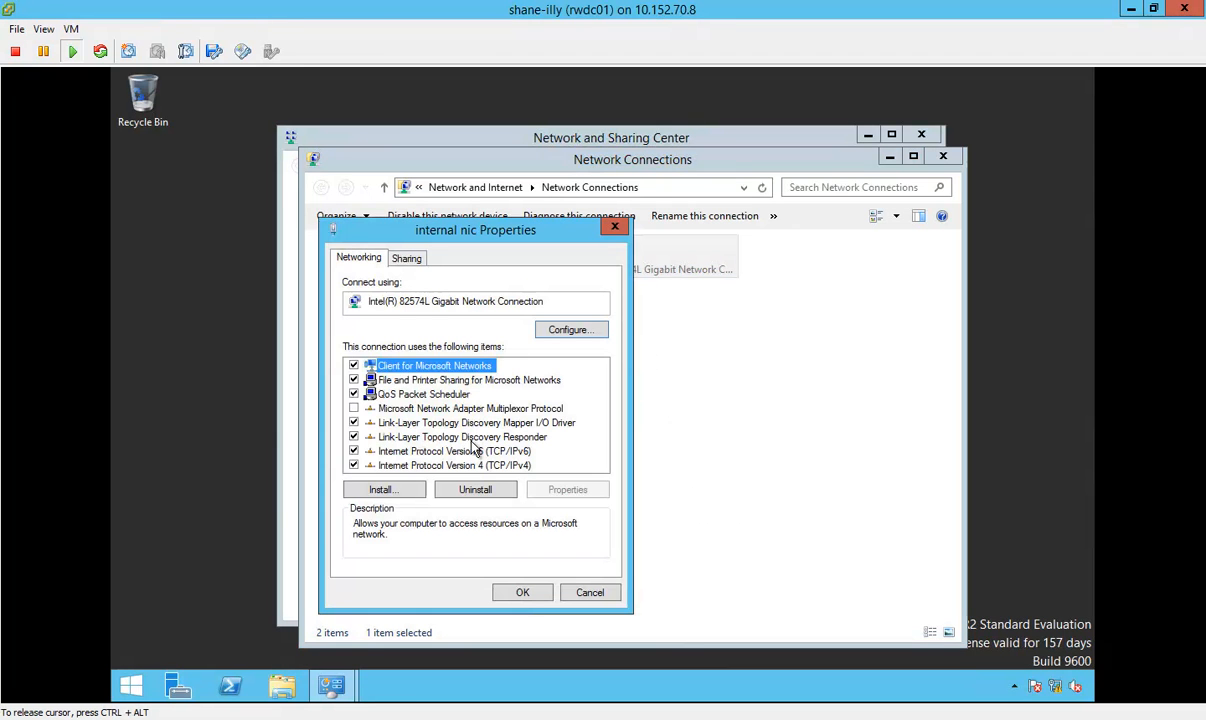
left_click(475, 466)
left_click(562, 489)
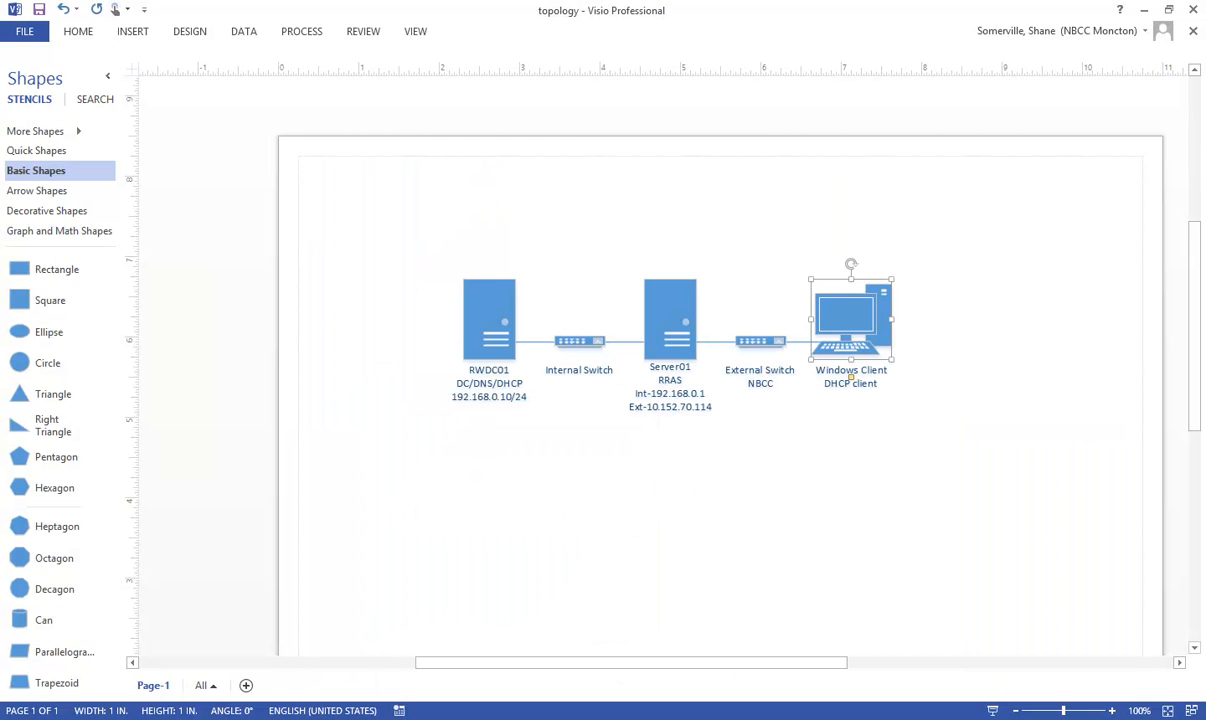
Step: In the Visio topology drawing, add the line "DG 192.168.0.1" below the IP address in the RWDC01 label
left_click(480, 391)
left_click(493, 394)
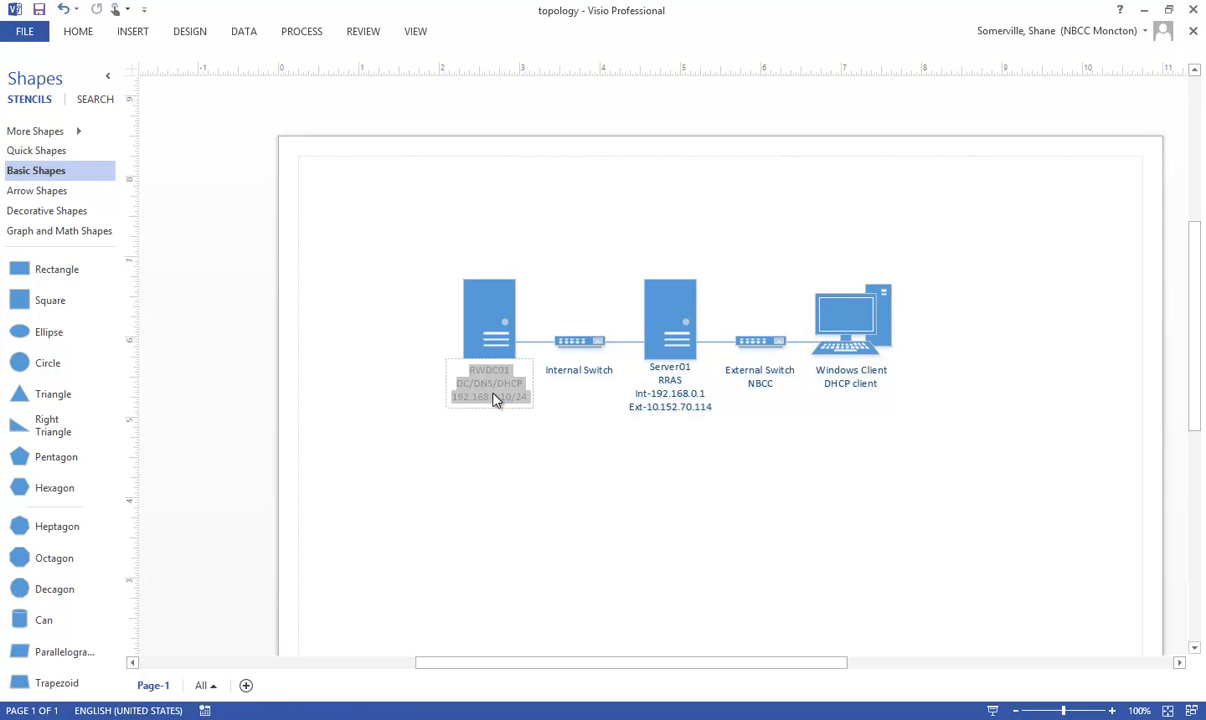
double_click(525, 398)
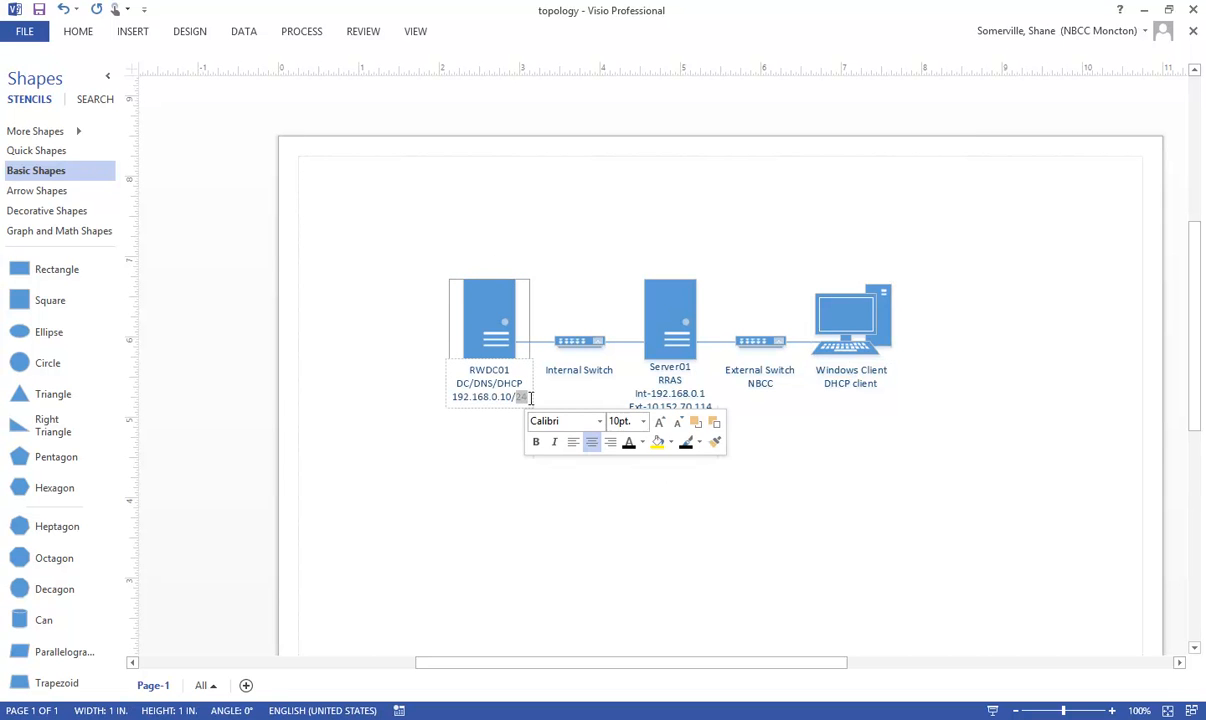
key("End")
key("Return")
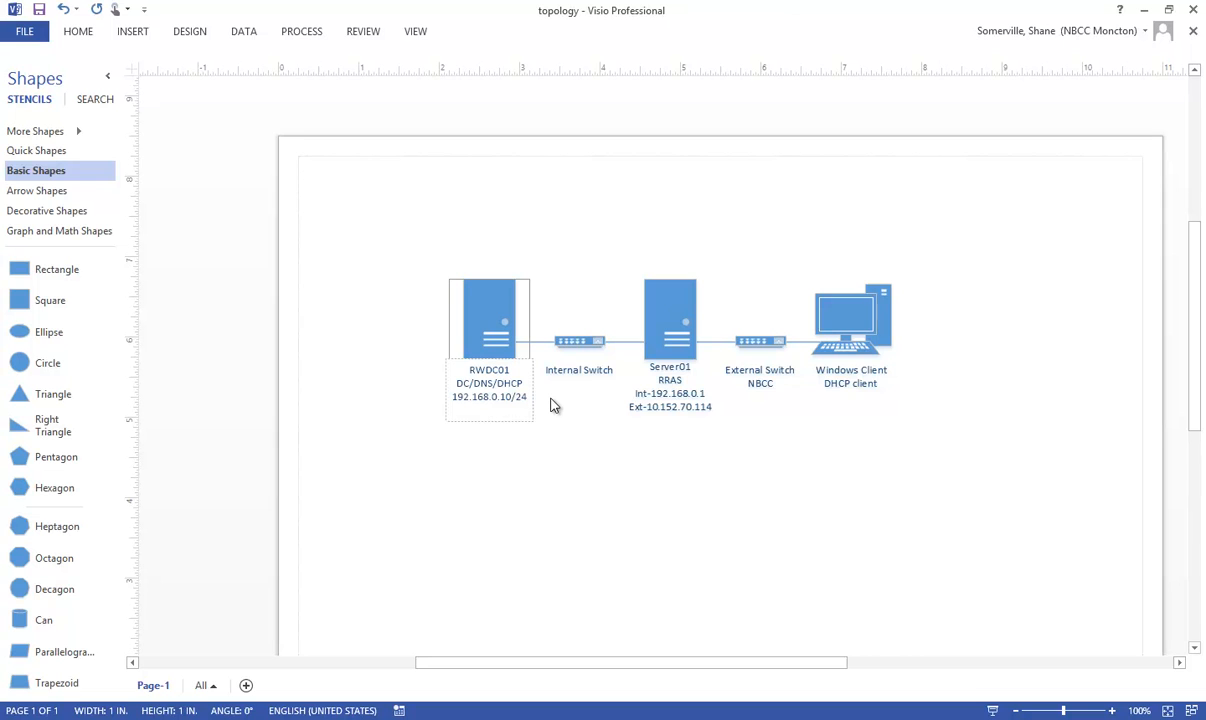
type("DG 192.168.0.1")
left_click(568, 404)
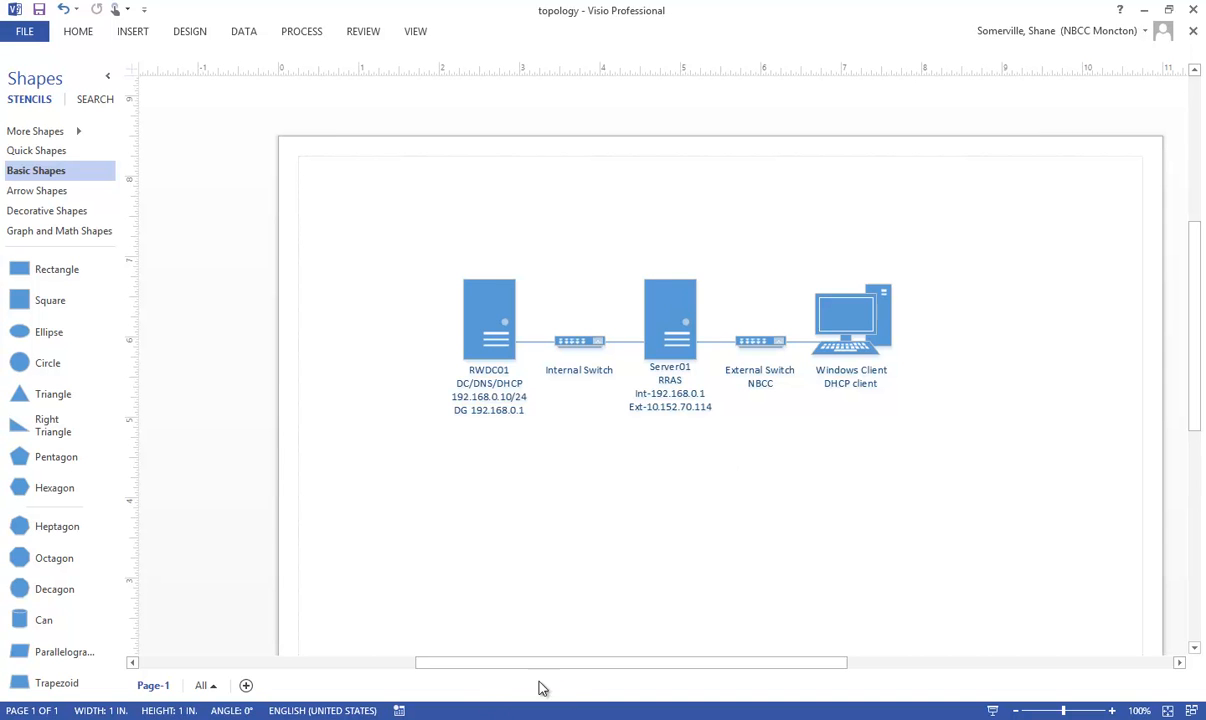
Step: Return to the rwdc01 console and save the internal nic's IPv4 settings, accepting the multiple default gateways configuration
left_click(1143, 9)
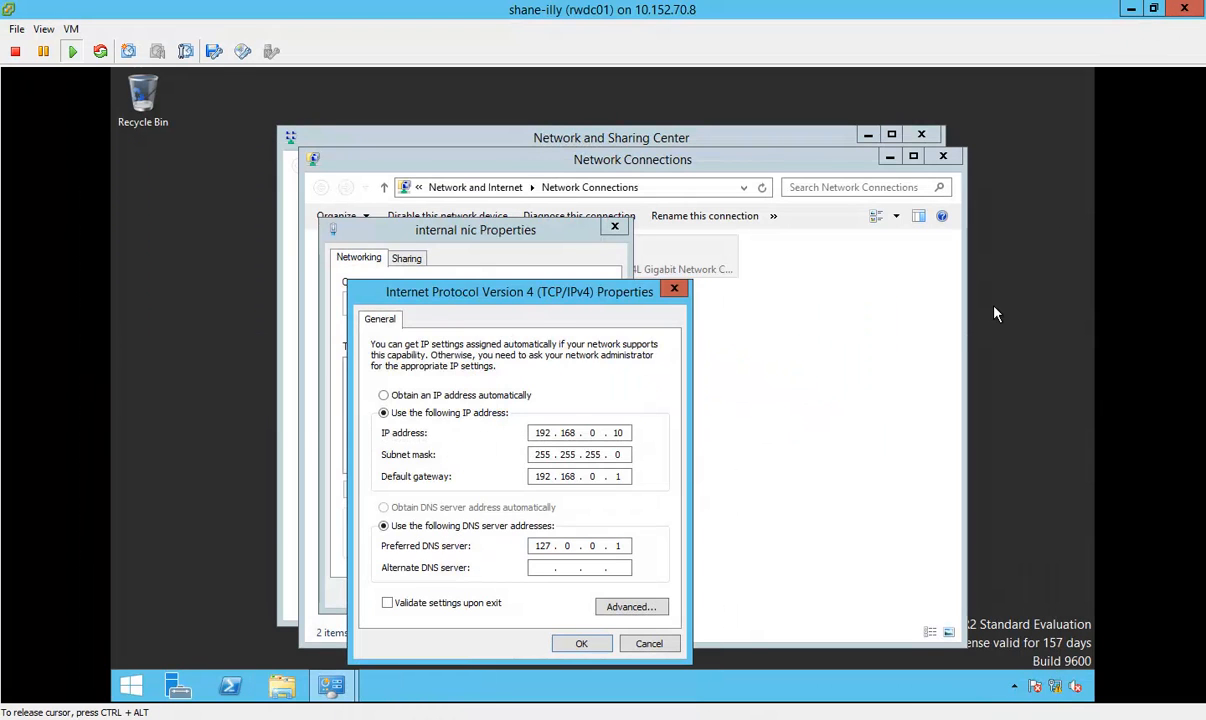
left_click(582, 644)
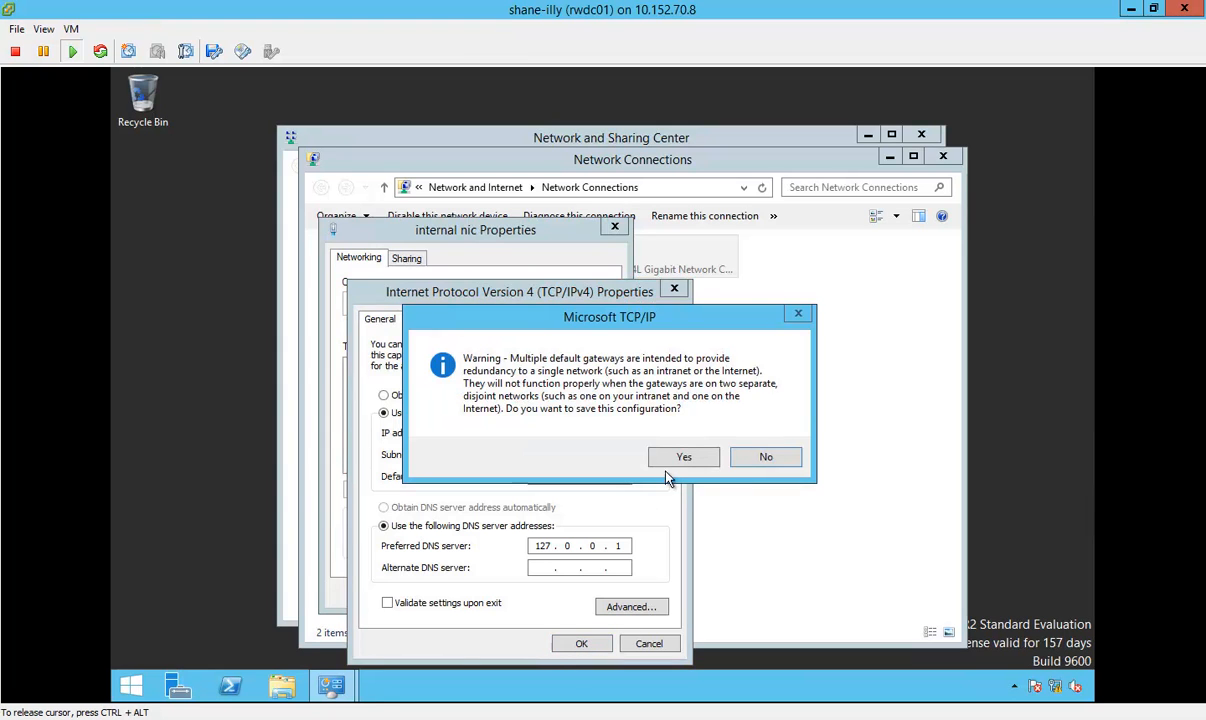
left_click(688, 457)
left_click(521, 593)
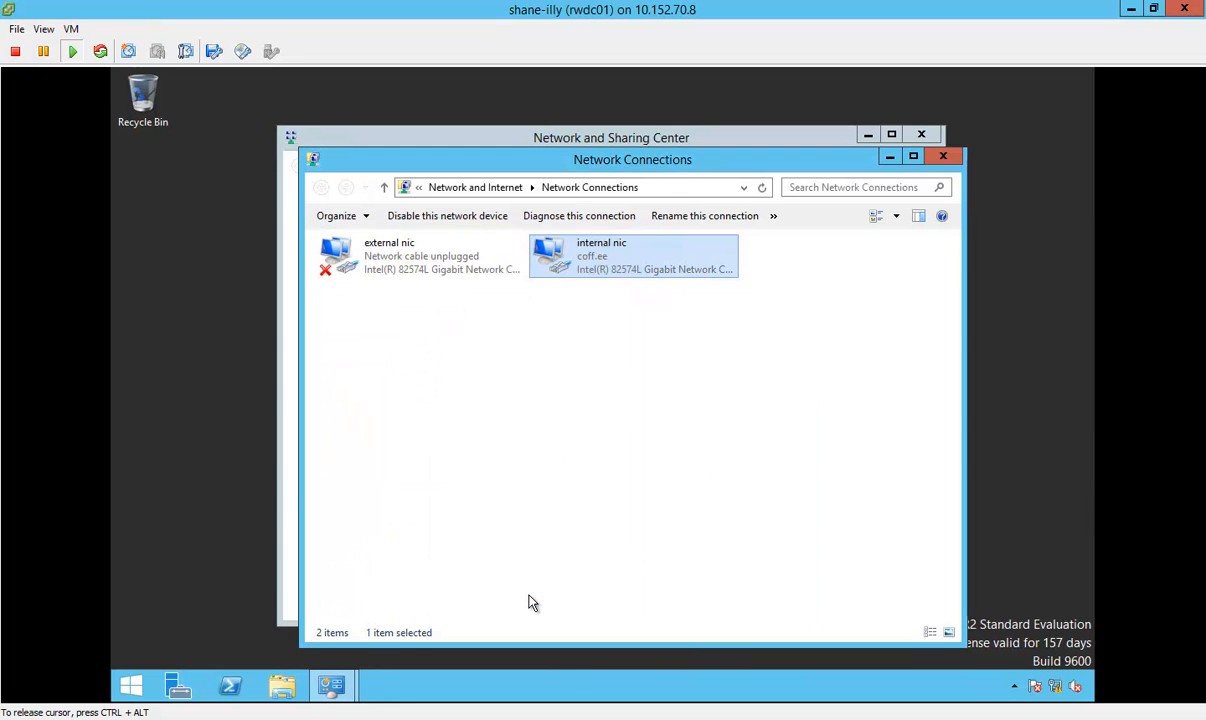
left_click(397, 257)
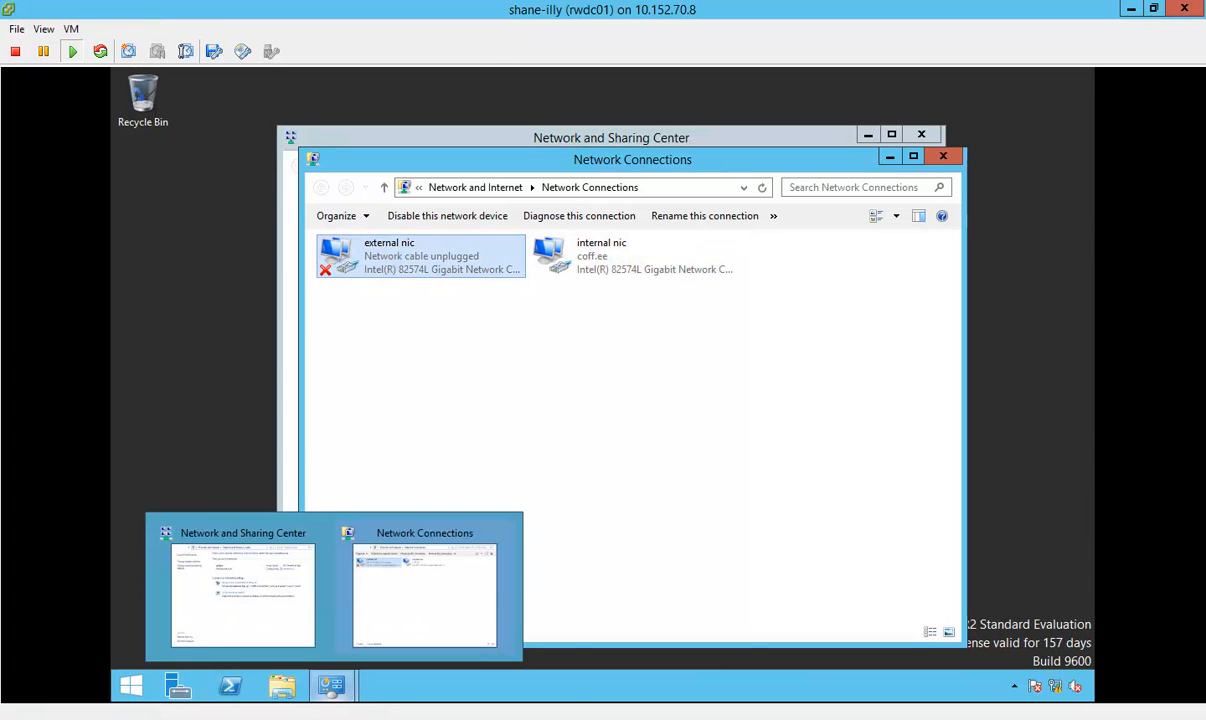
Step: Switch to the win7 console and examine the Local Area Connection's IP address, gateway, DHCP and DNS details, then close the network windows
left_click(452, 670)
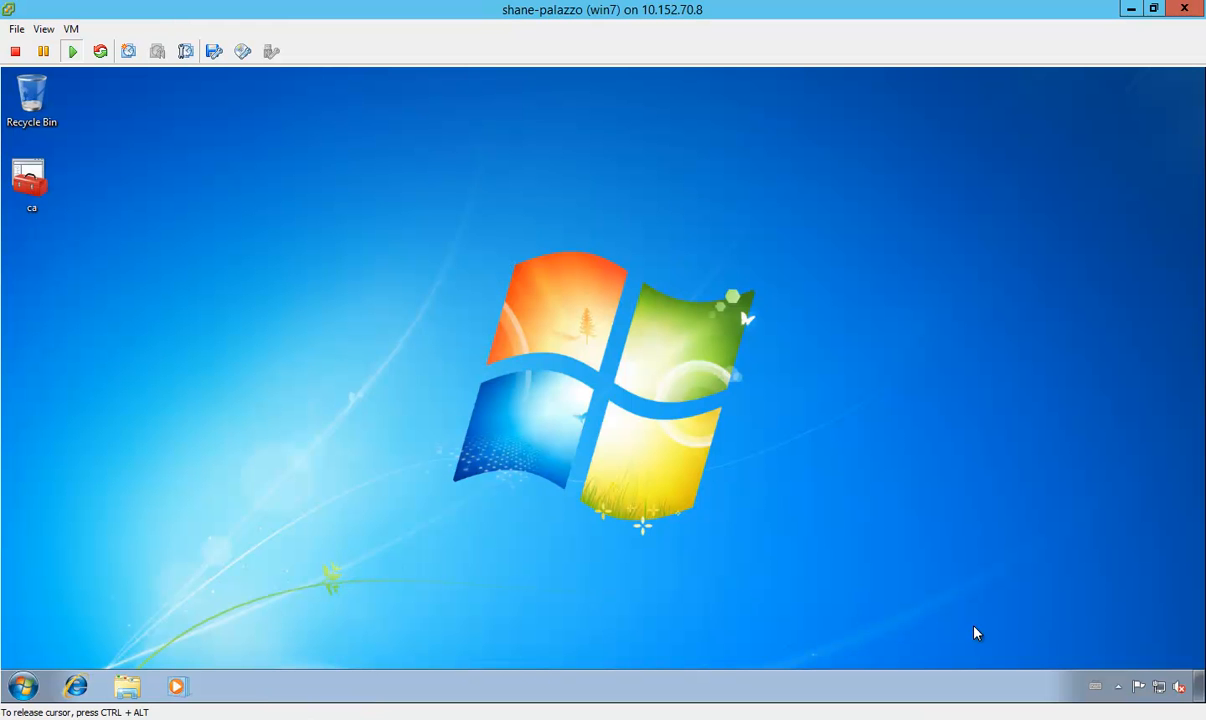
right_click(1160, 688)
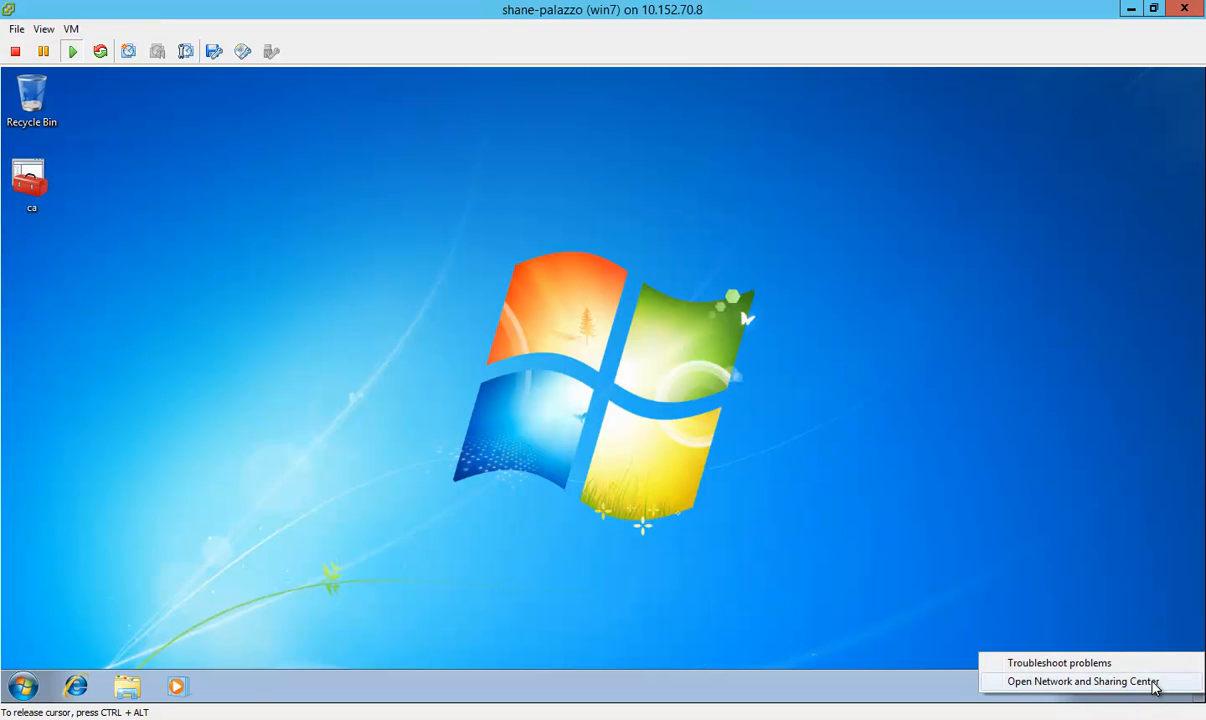
left_click(1085, 681)
left_click(801, 336)
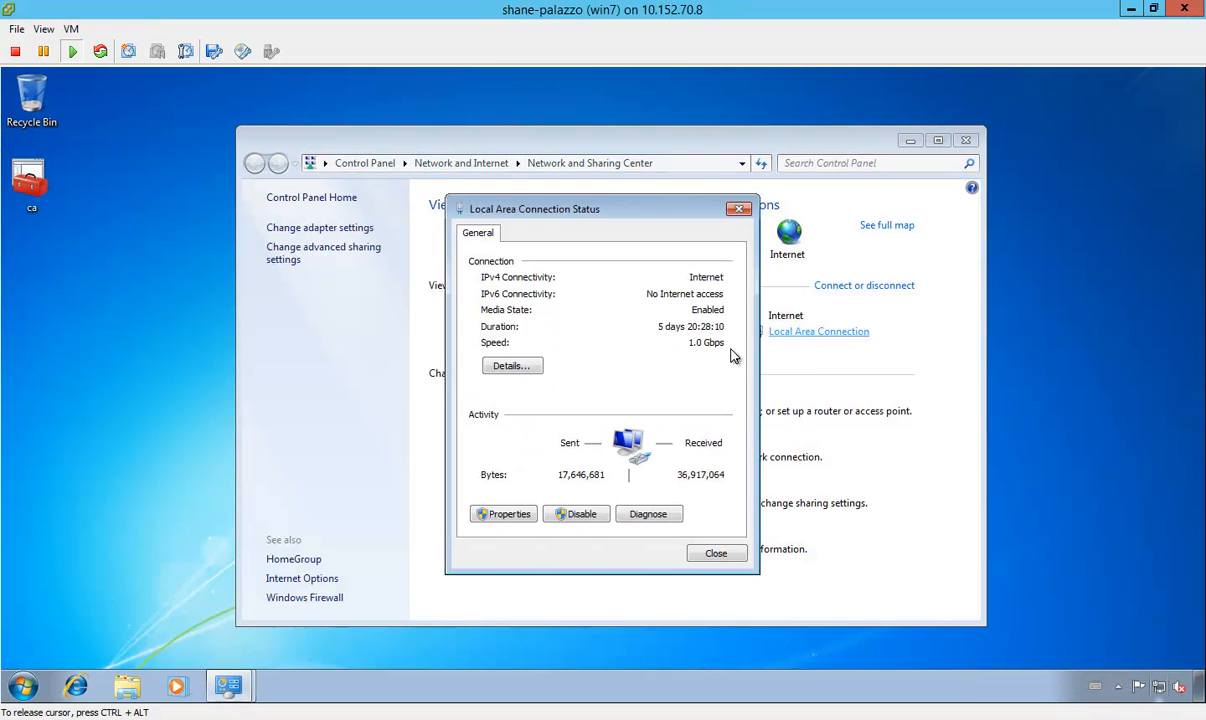
left_click(500, 361)
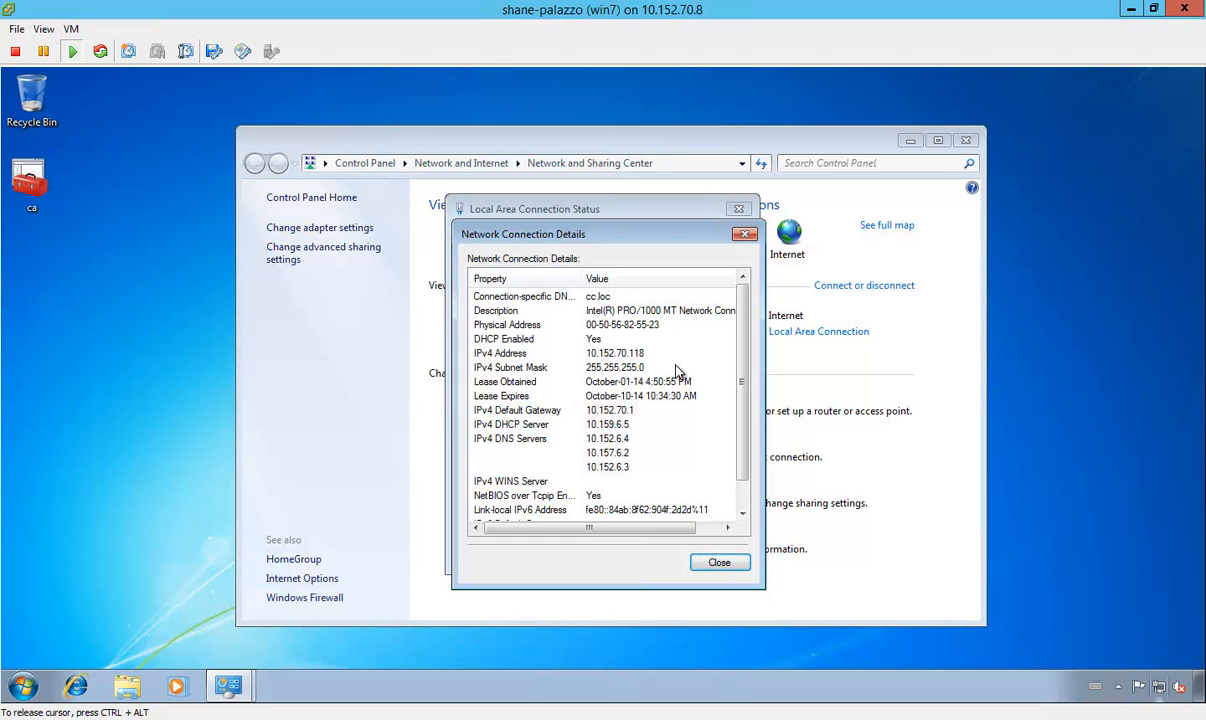
left_click(737, 568)
left_click(722, 558)
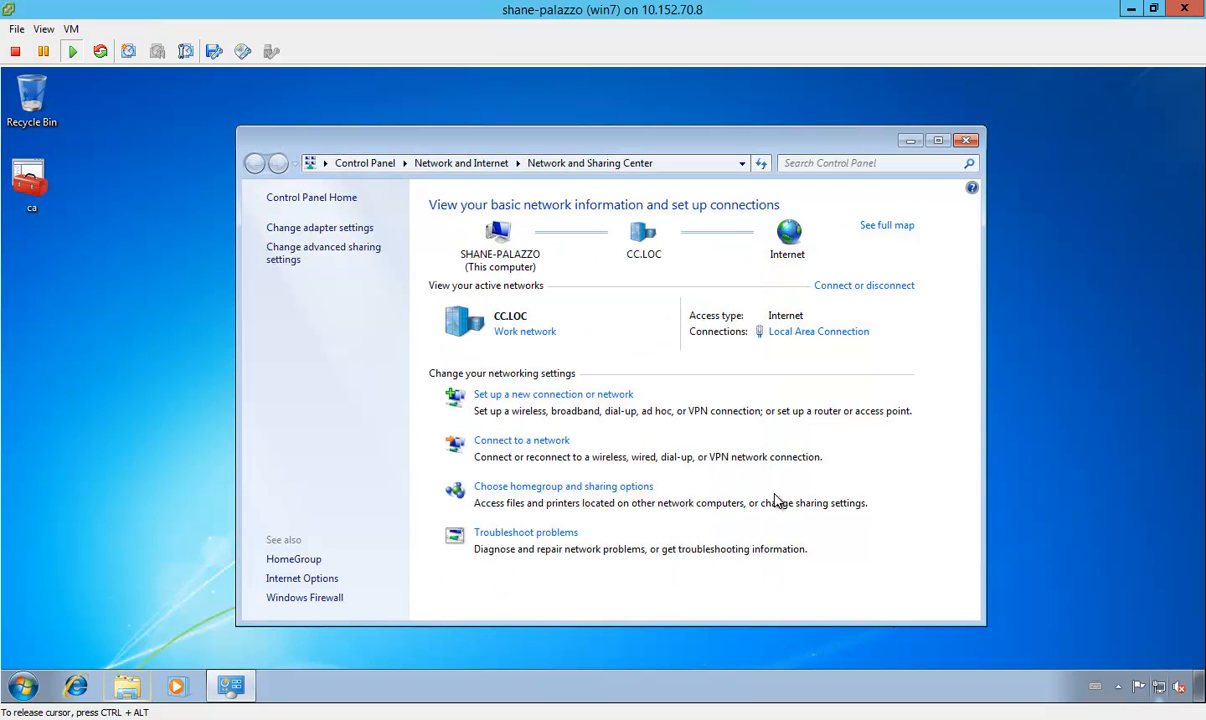
left_click(965, 145)
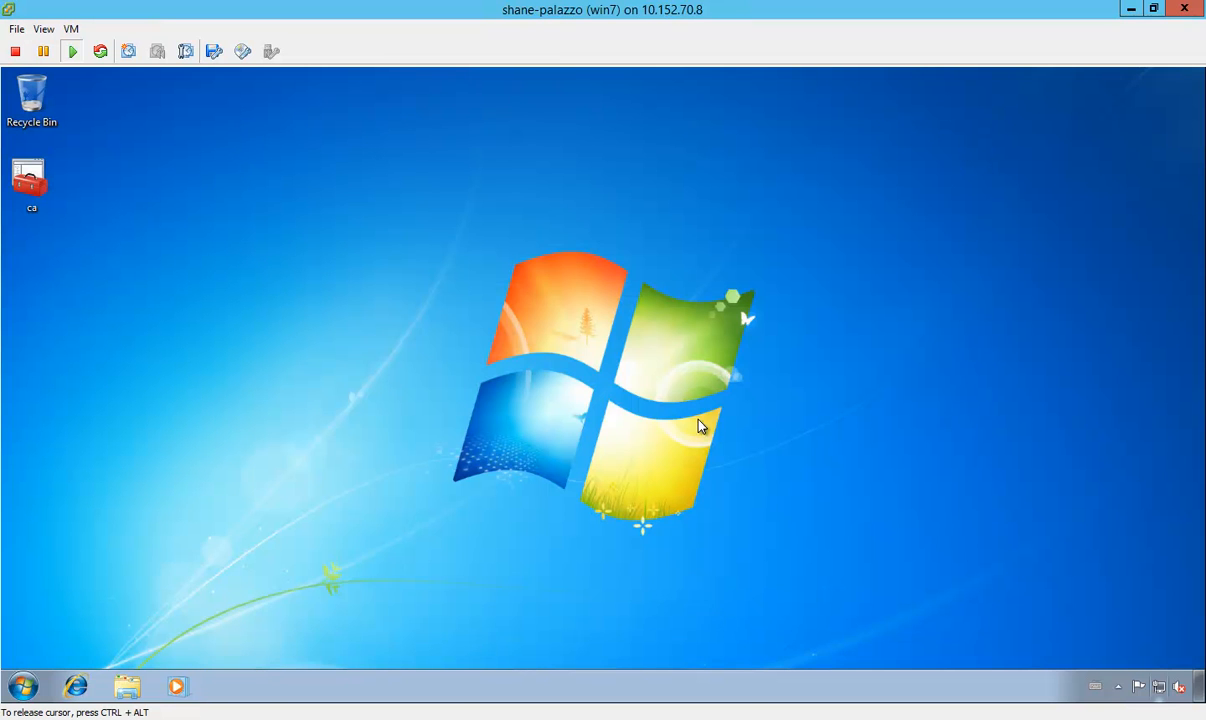
Step: Review the topology drawing in Visio, then return to the virtual machine consoles
mouse_move(377, 713)
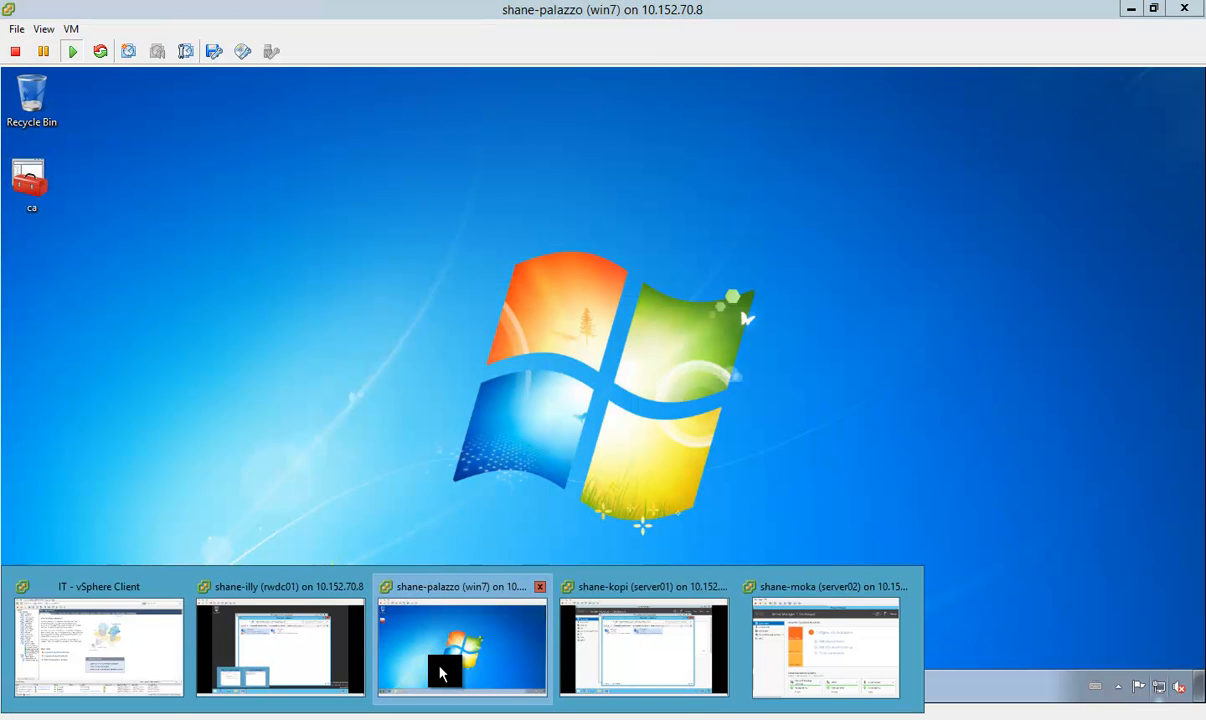
left_click(616, 666)
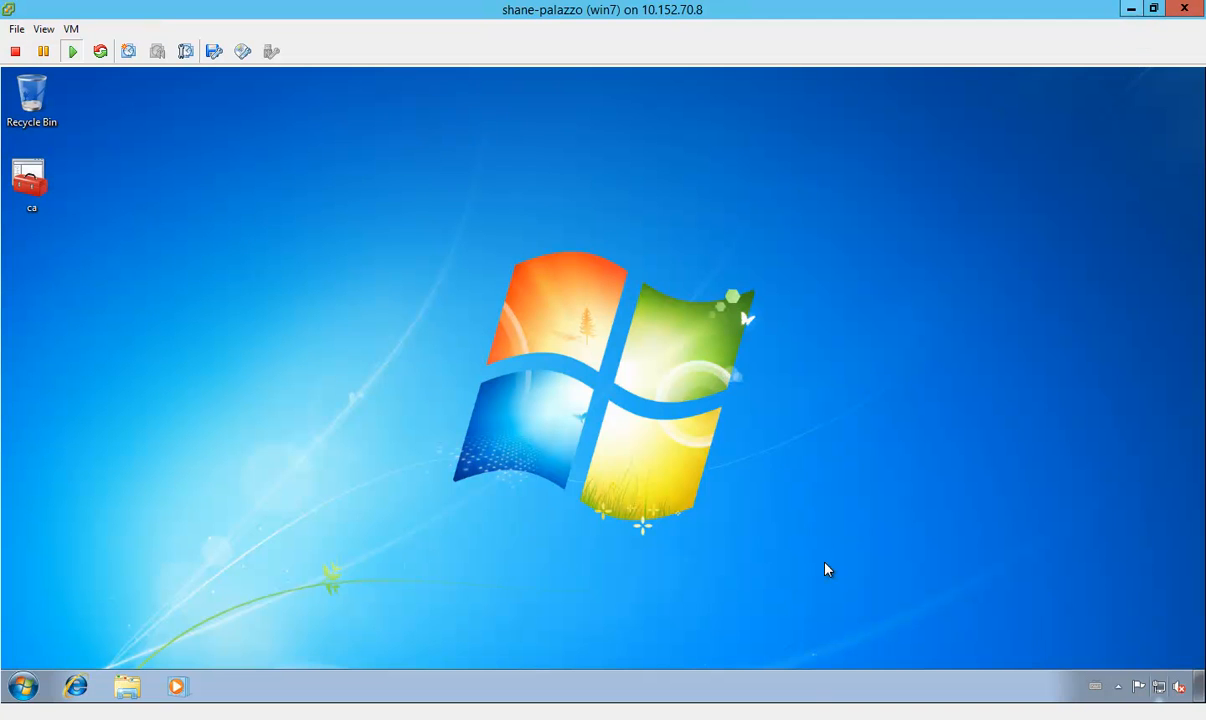
mouse_move(1204, 718)
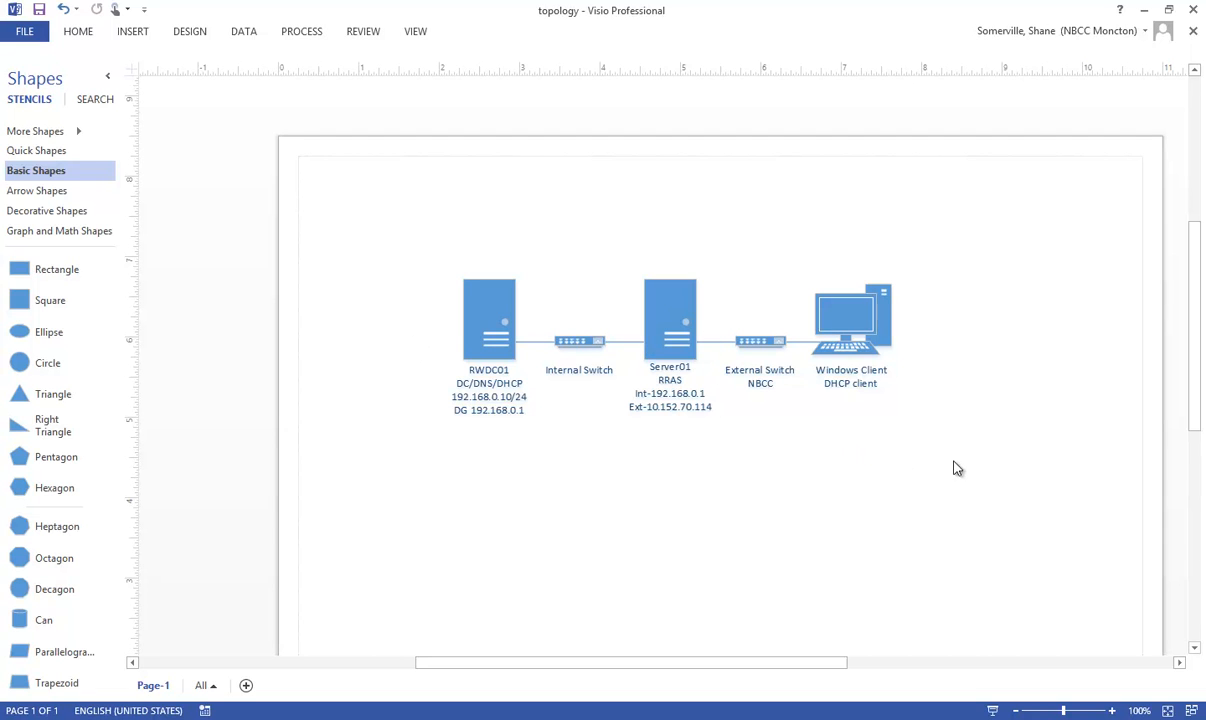
left_click(1147, 9)
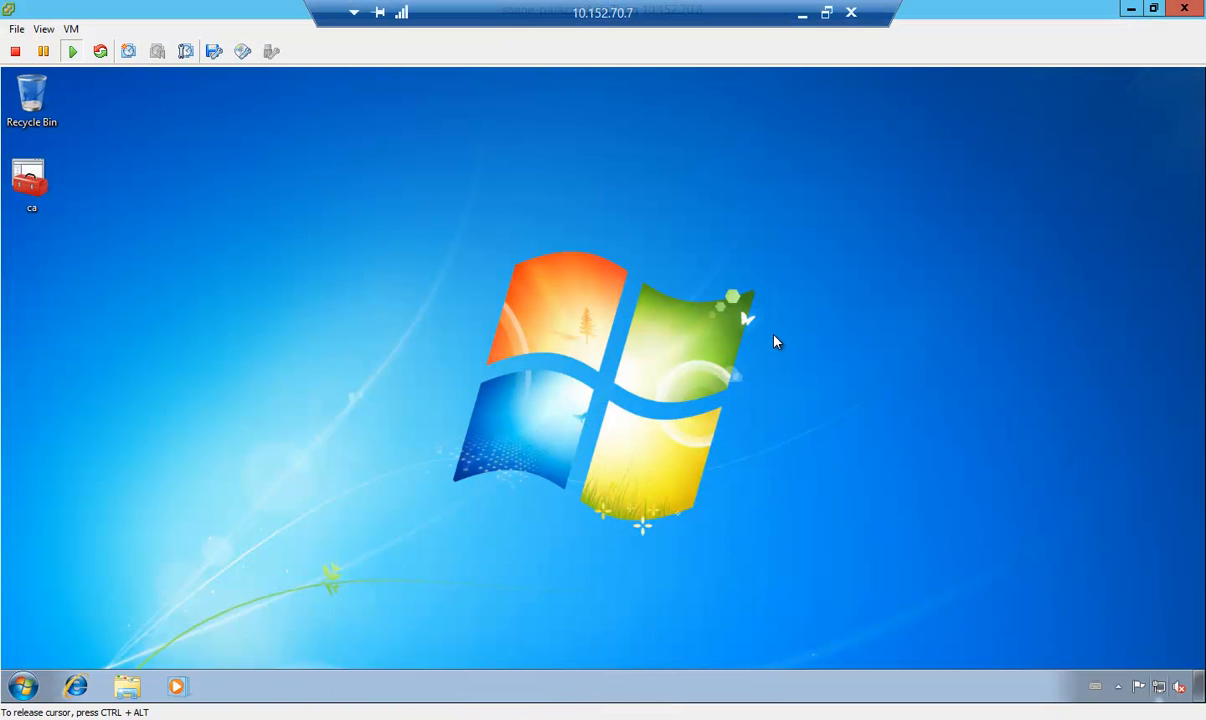
Step: Switch to the server01 console and close its Network Connections and Network and Sharing Center windows
mouse_move(350, 712)
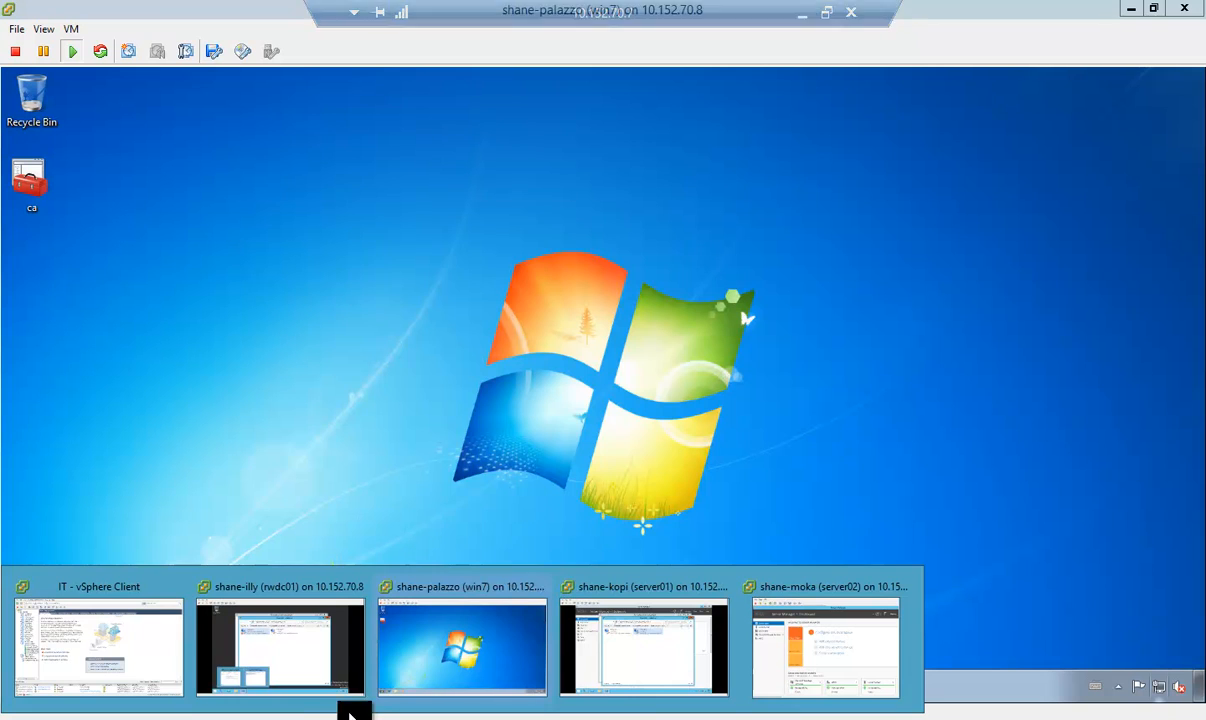
left_click(603, 655)
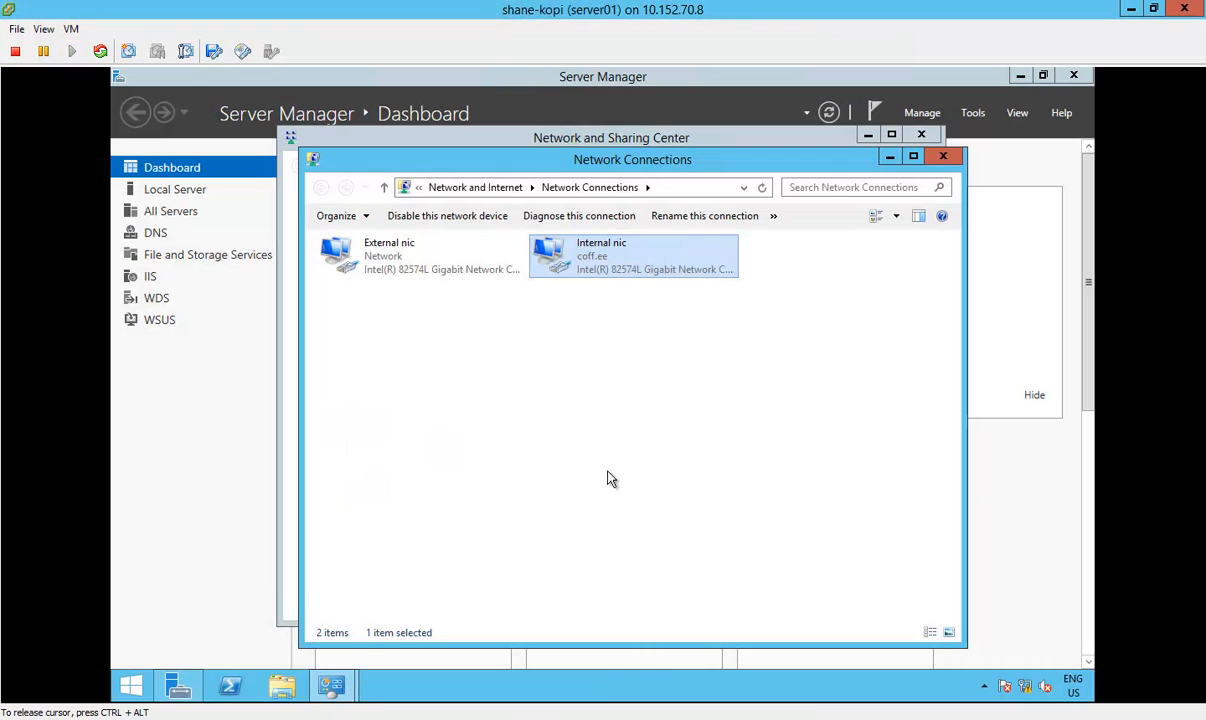
left_click(943, 156)
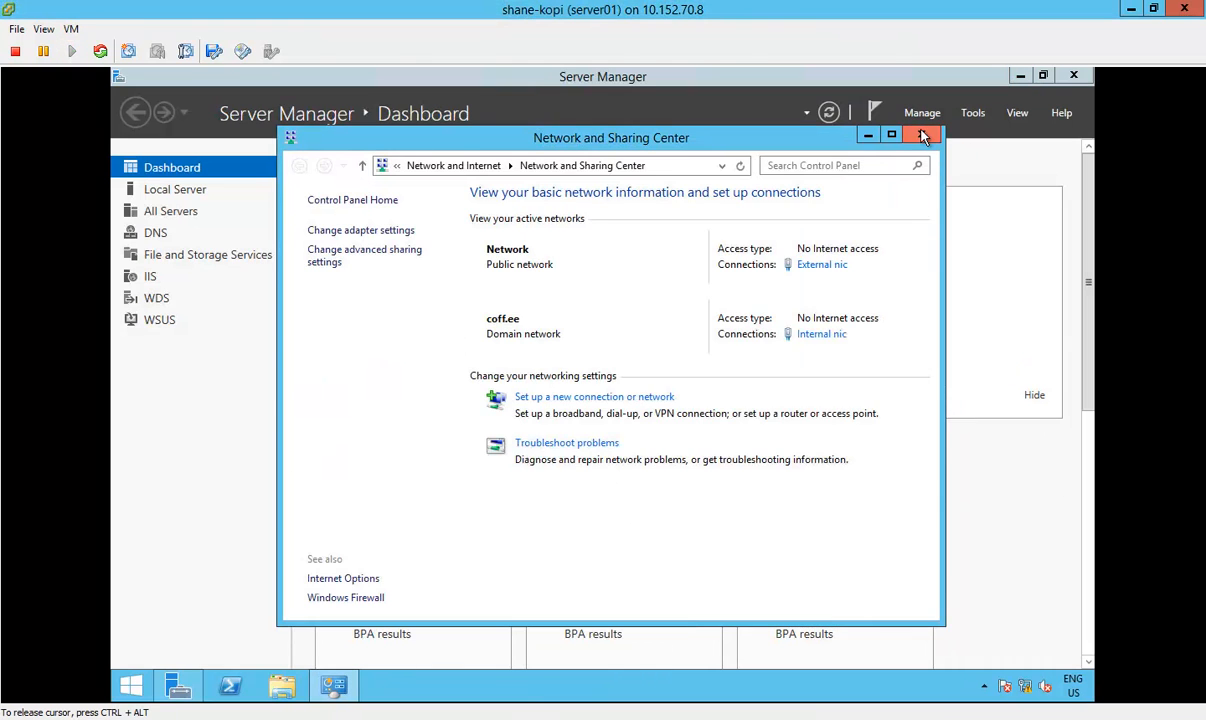
left_click(923, 136)
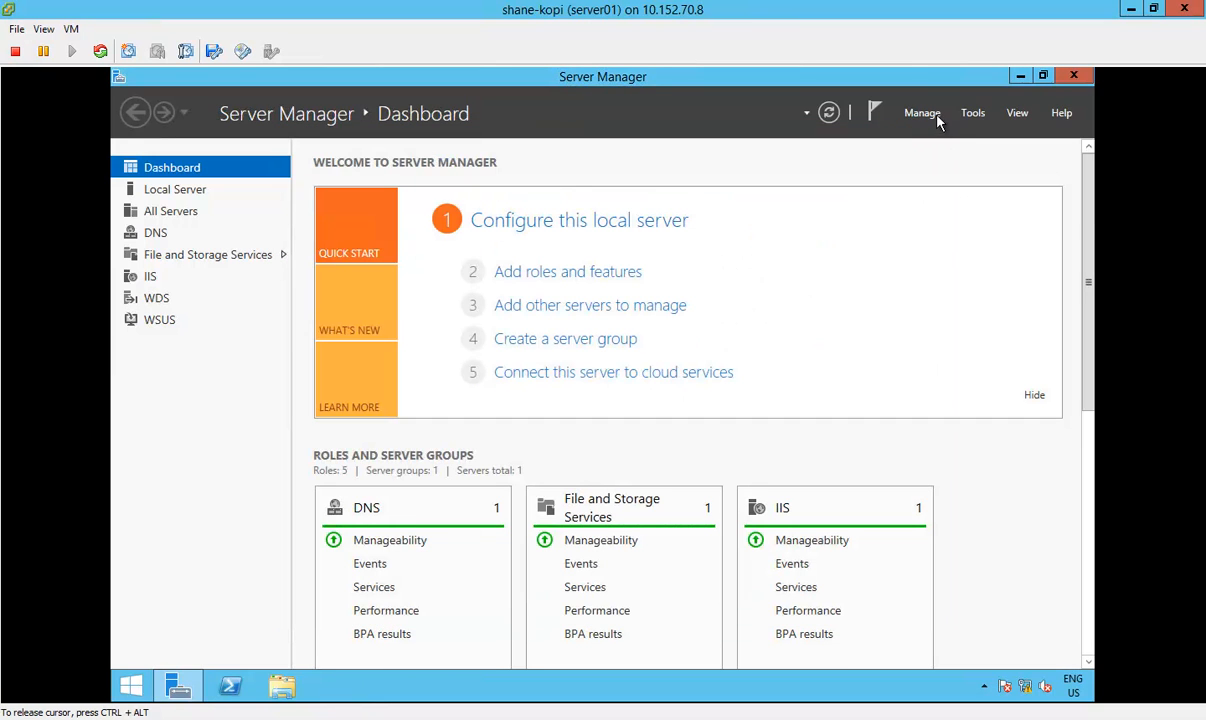
Step: Start adding roles to server01 with a role-based or feature-based installation and select the Remote Access role
left_click(922, 113)
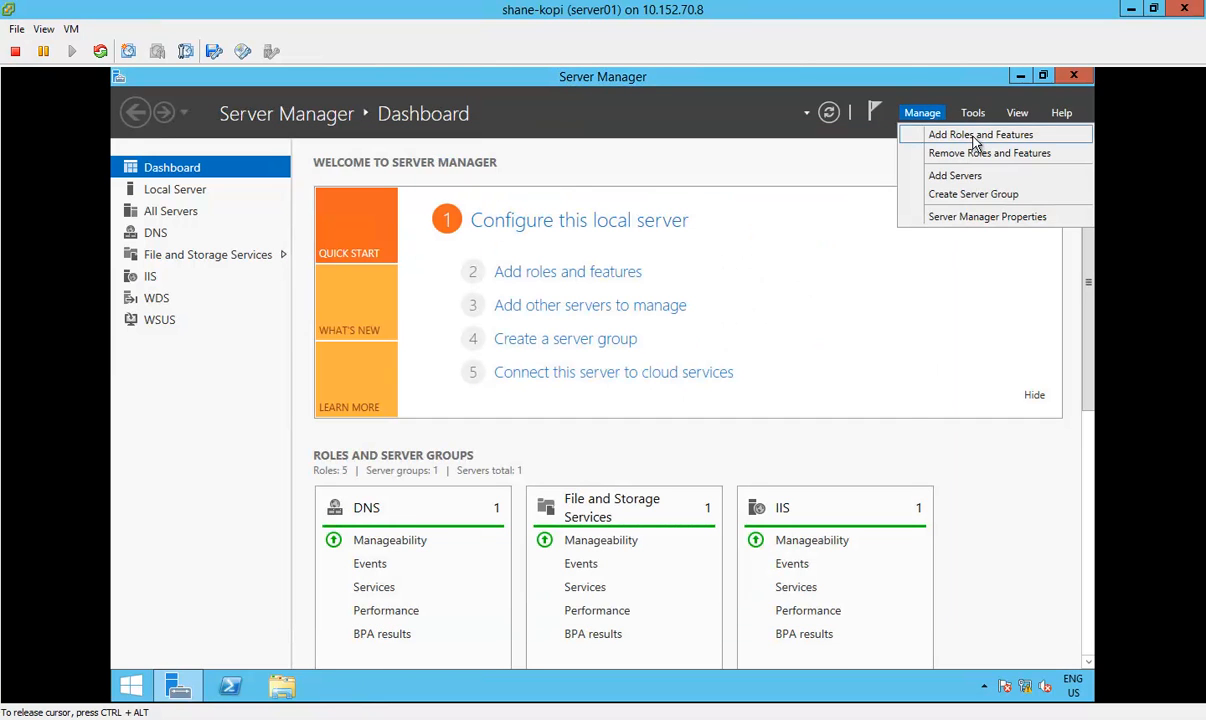
left_click(965, 136)
left_click_drag(673, 214, 694, 123)
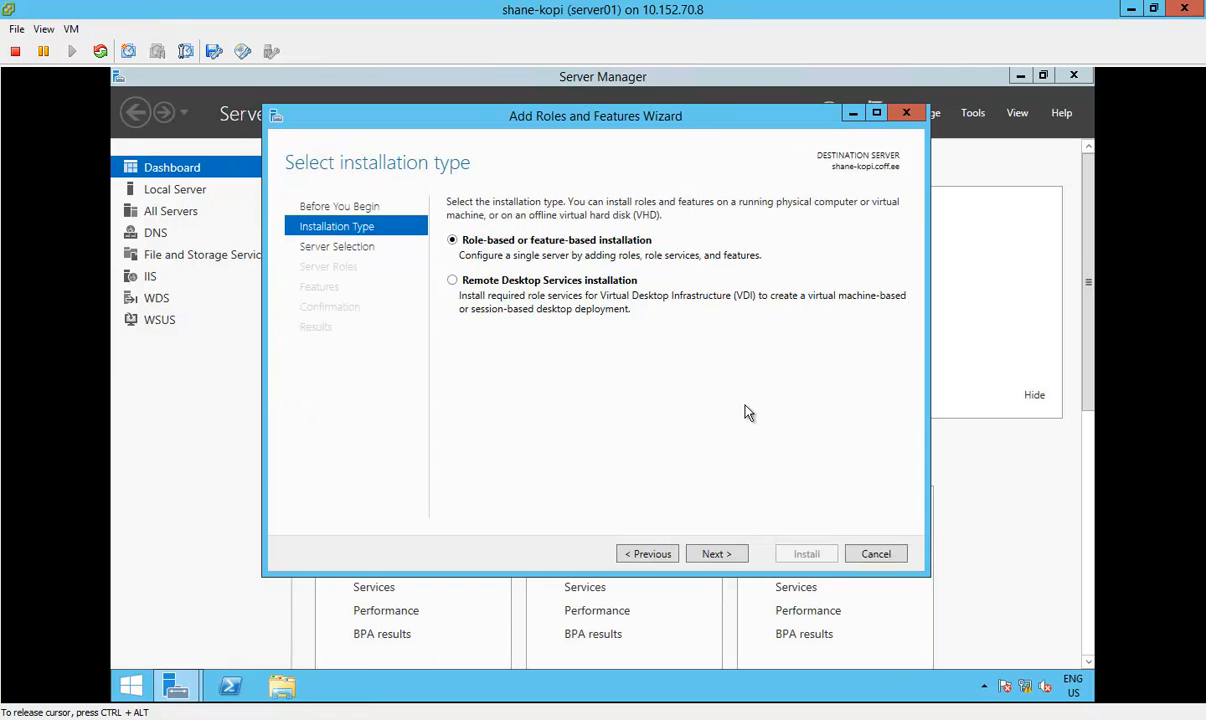
left_click(716, 554)
left_click(716, 554)
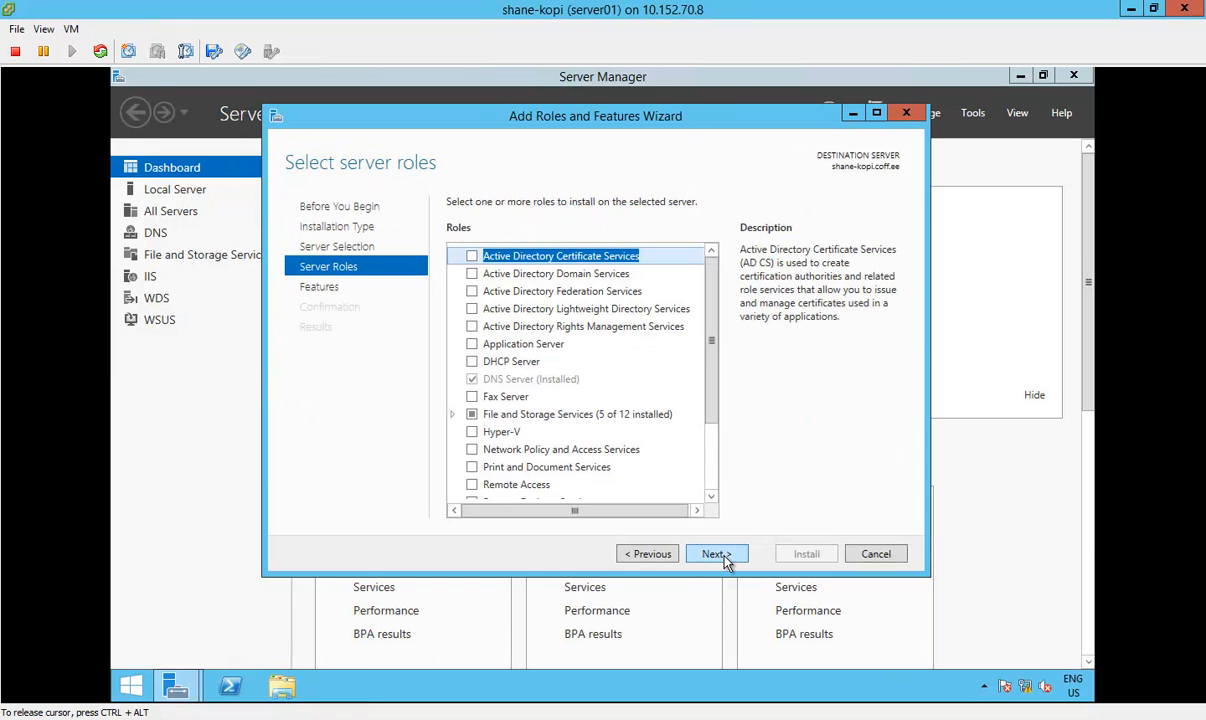
left_click_drag(719, 386, 714, 477)
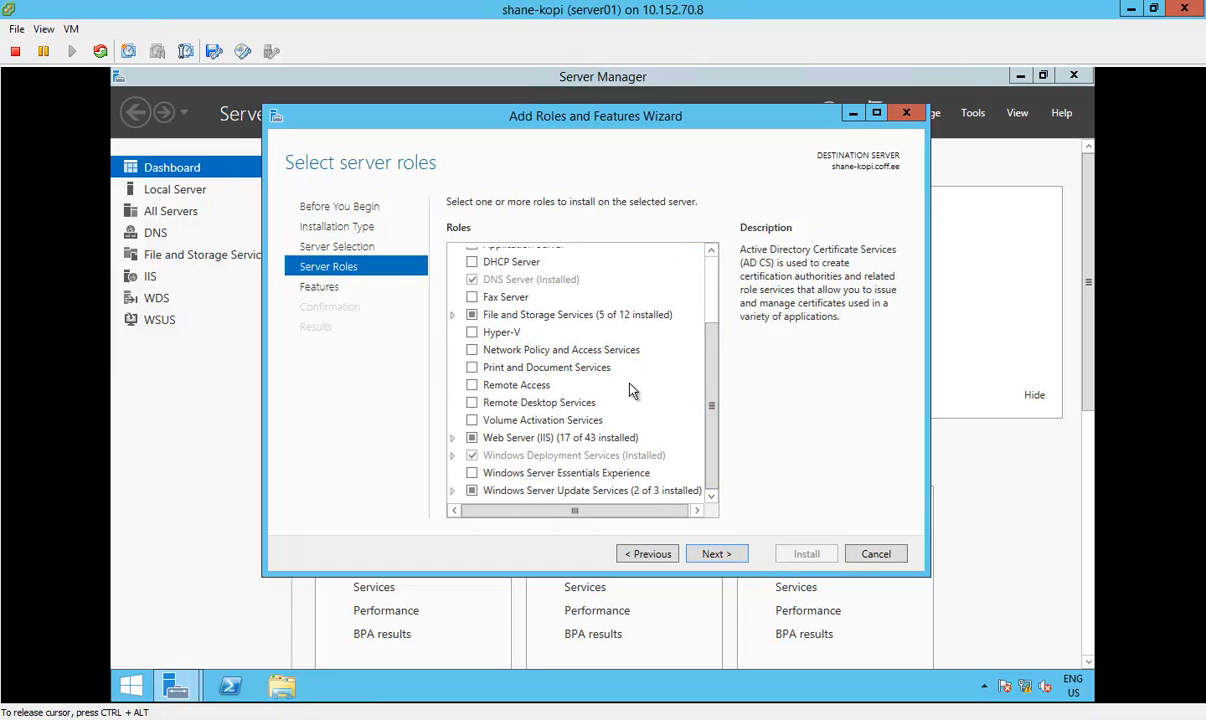
left_click(543, 386)
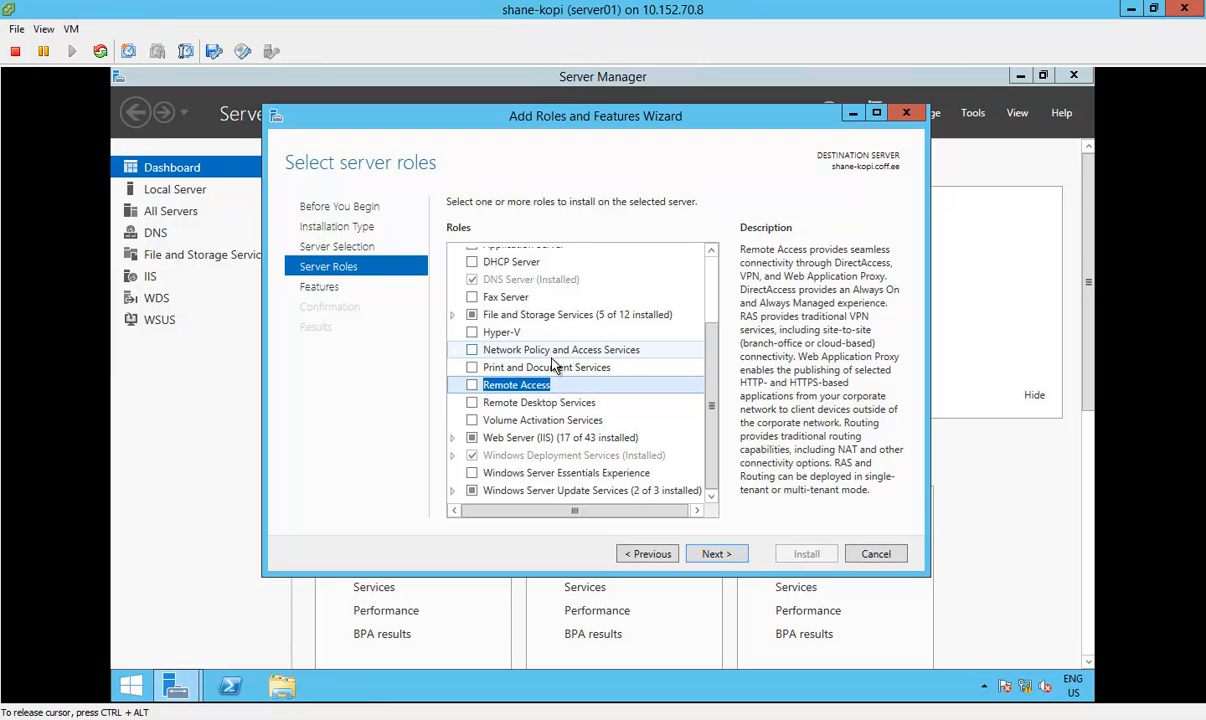
left_click(473, 387)
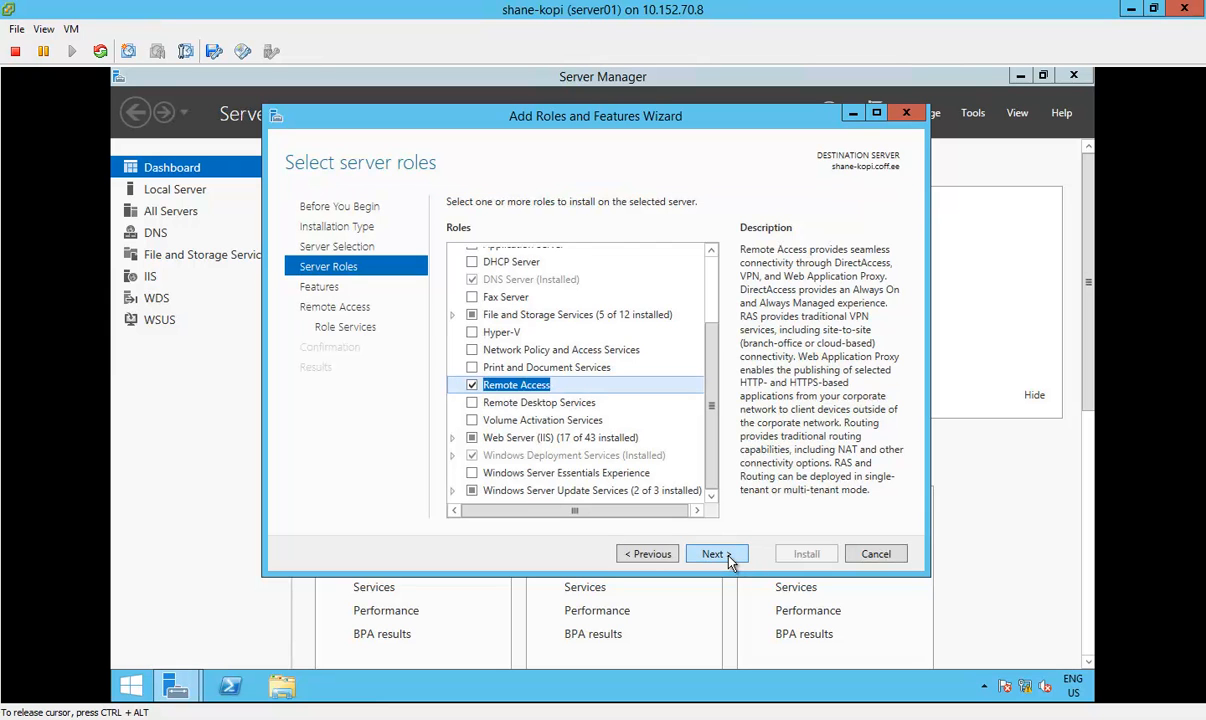
Step: Include the DirectAccess and VPN (RAS) role service with its required features, install the selection, and close the wizard
left_click(729, 562)
left_click(729, 562)
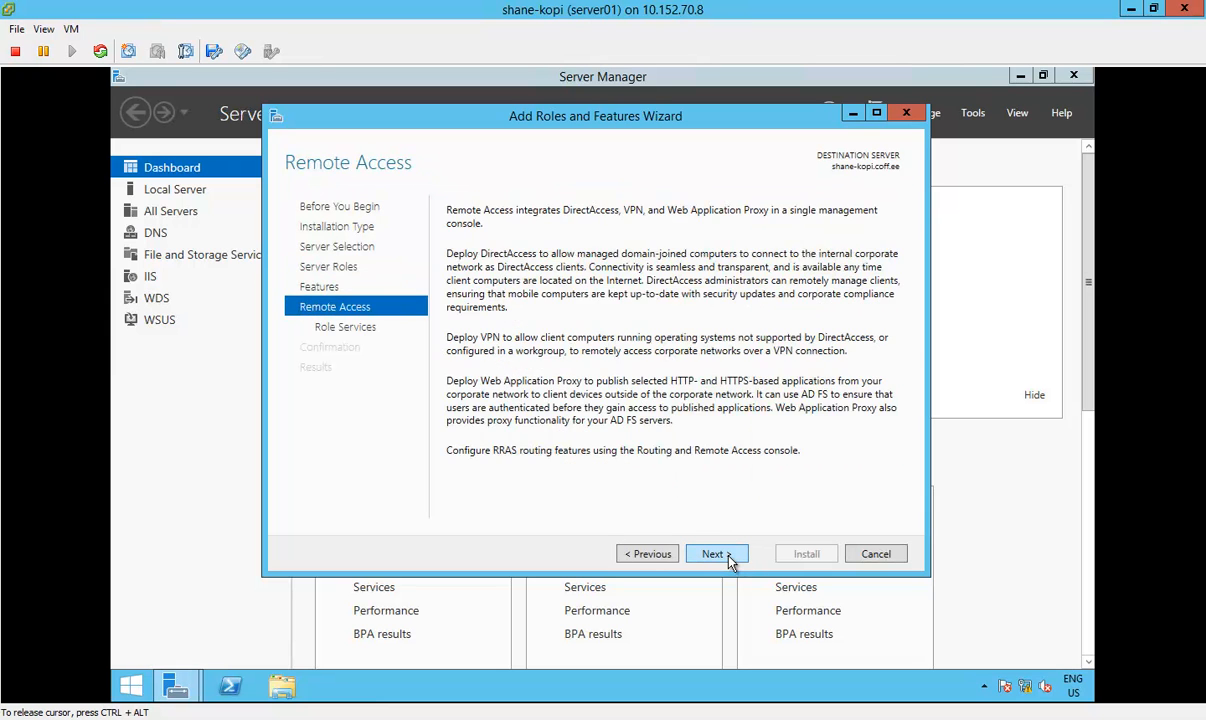
left_click(729, 562)
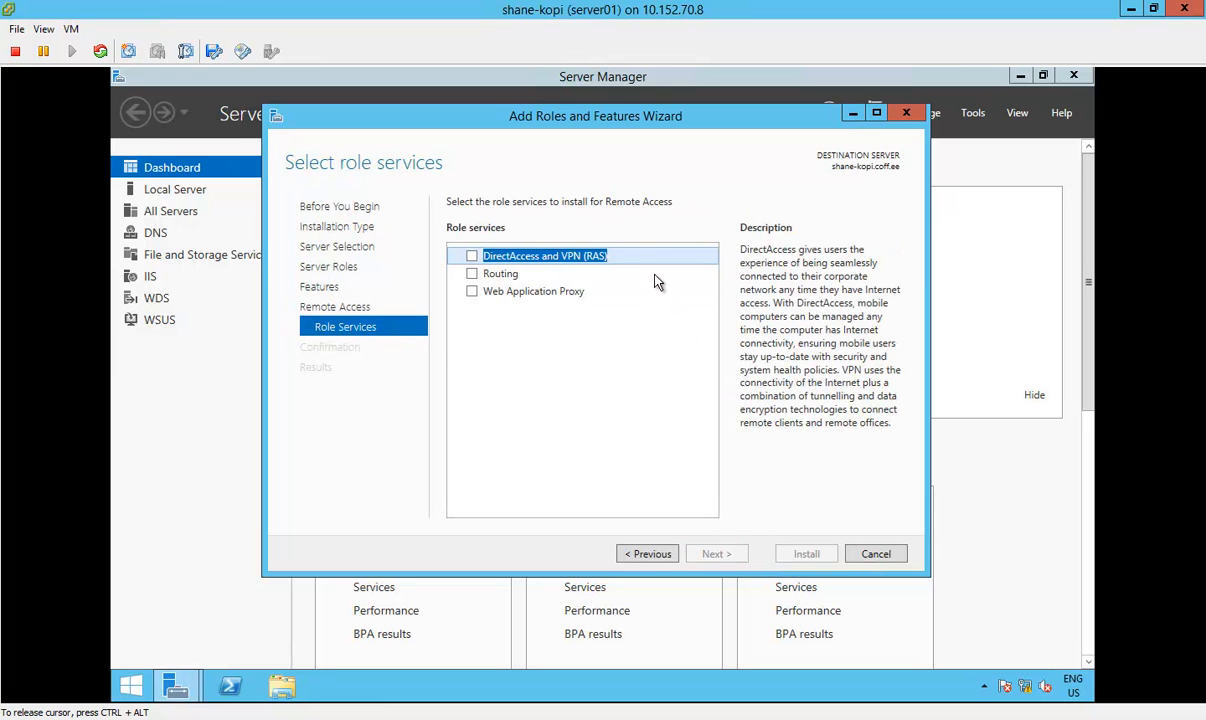
left_click(472, 257)
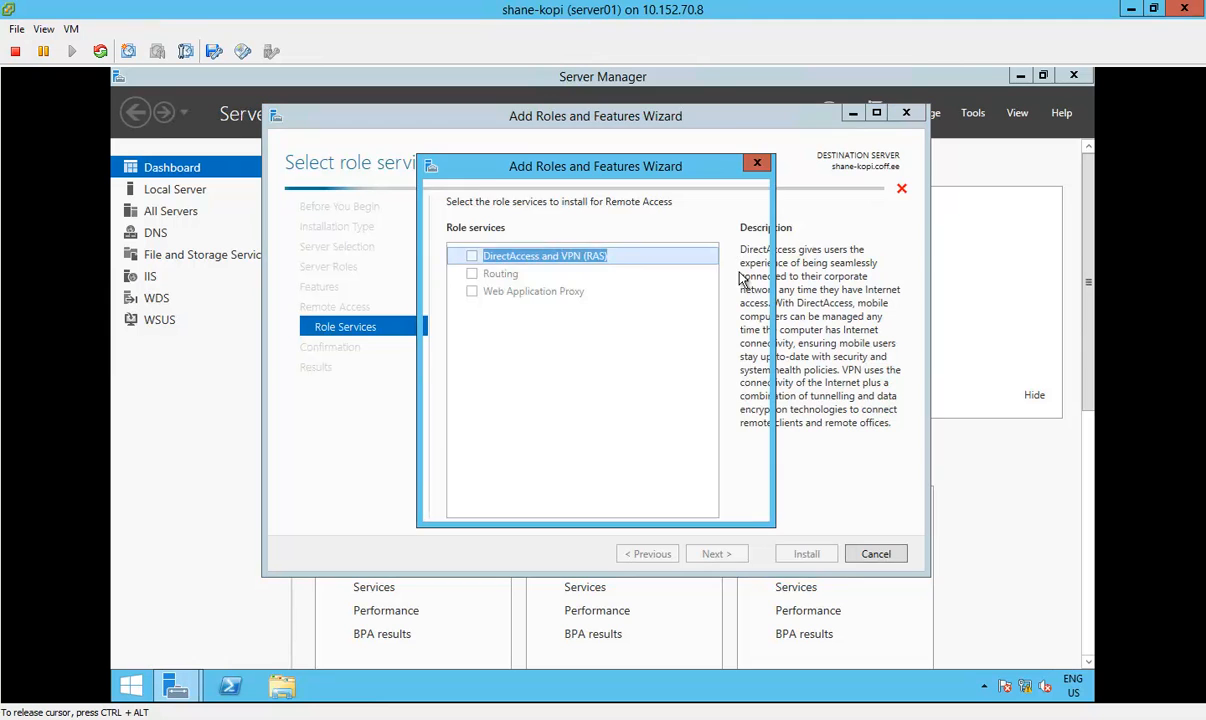
left_click(645, 487)
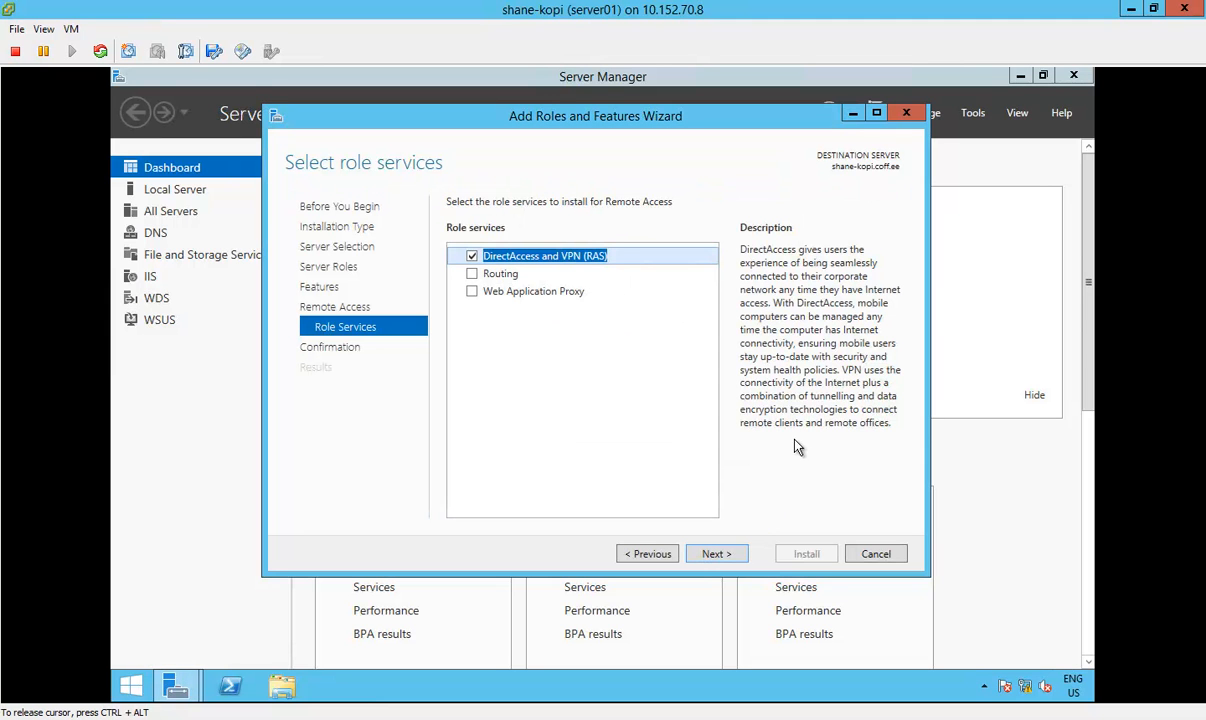
left_click(733, 562)
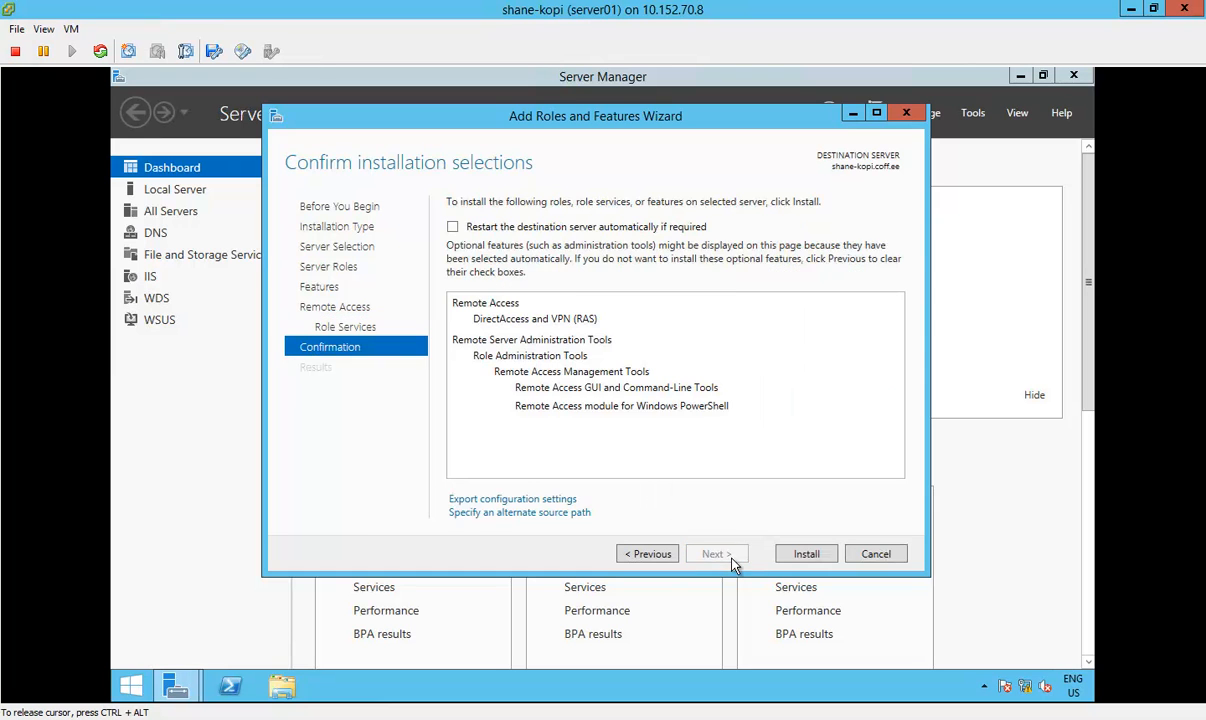
left_click(808, 555)
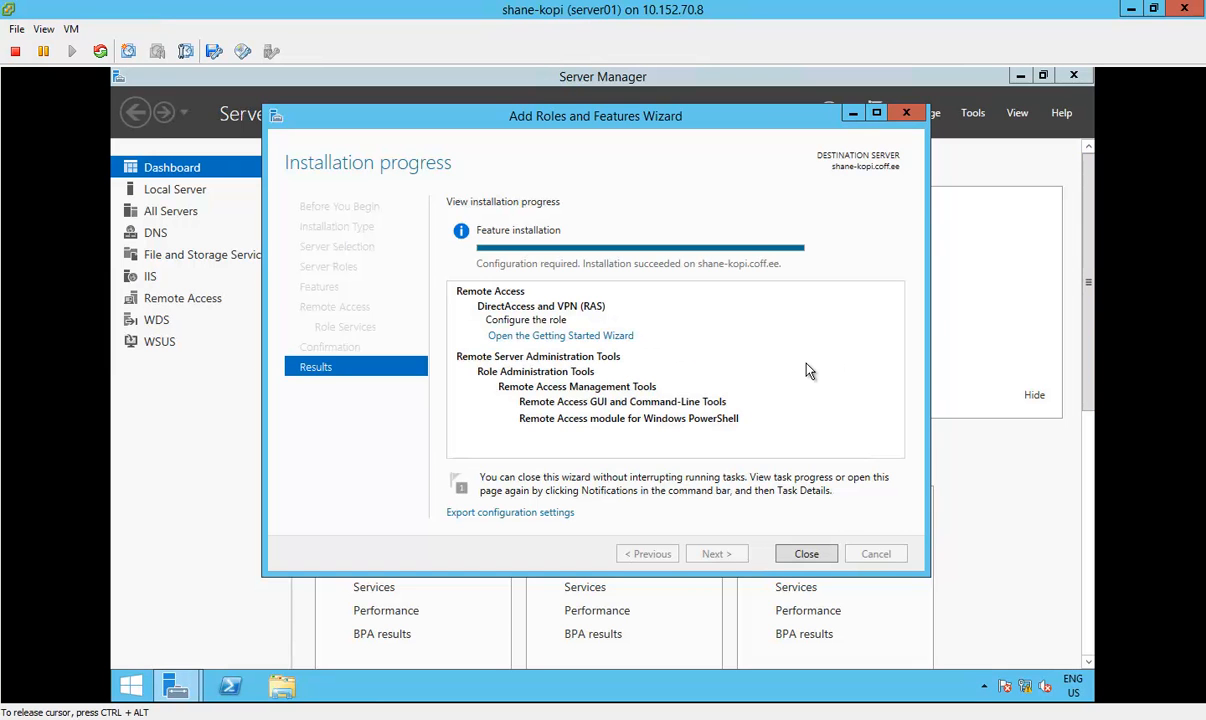
left_click(806, 555)
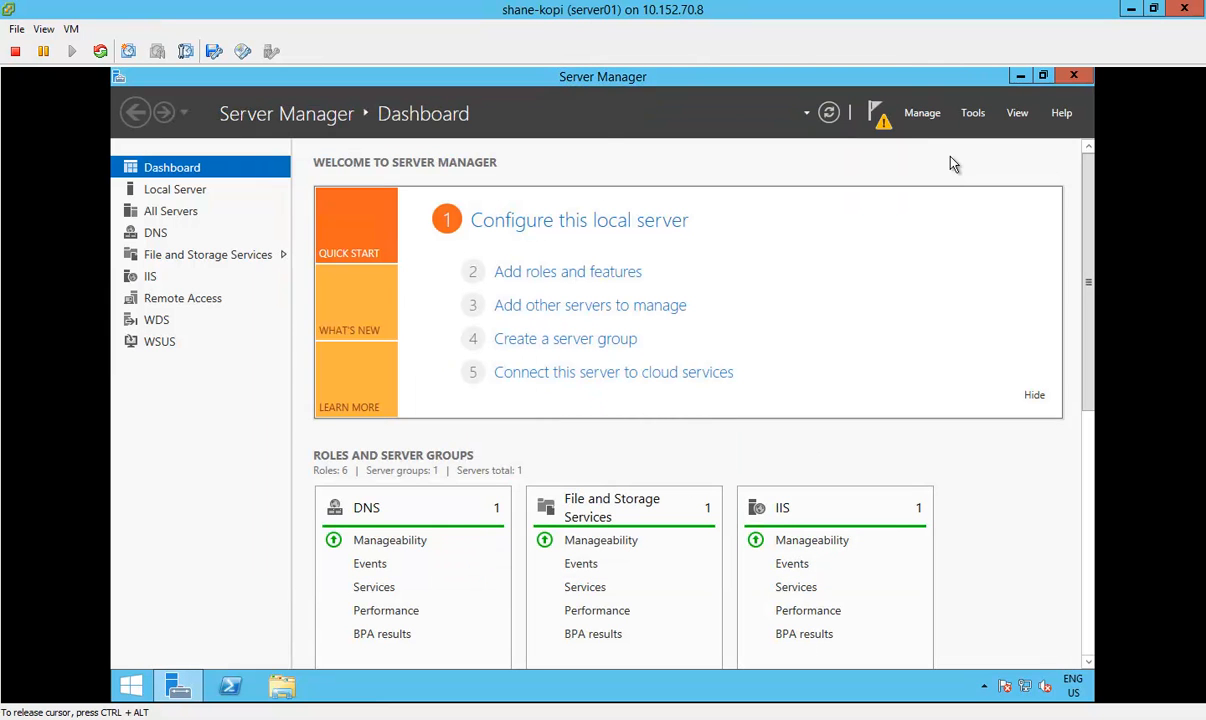
Step: Open the Remote Access Getting Started Wizard from the post-deployment notification and choose Deploy VPN only
left_click(878, 116)
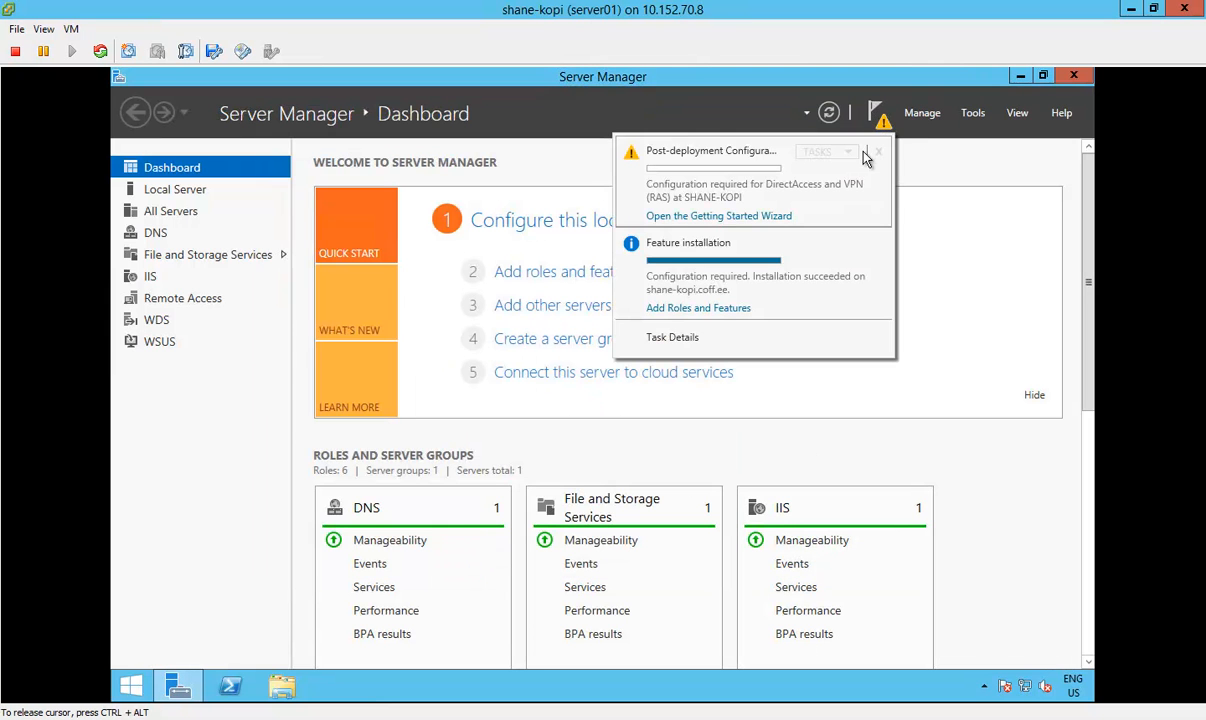
left_click(788, 218)
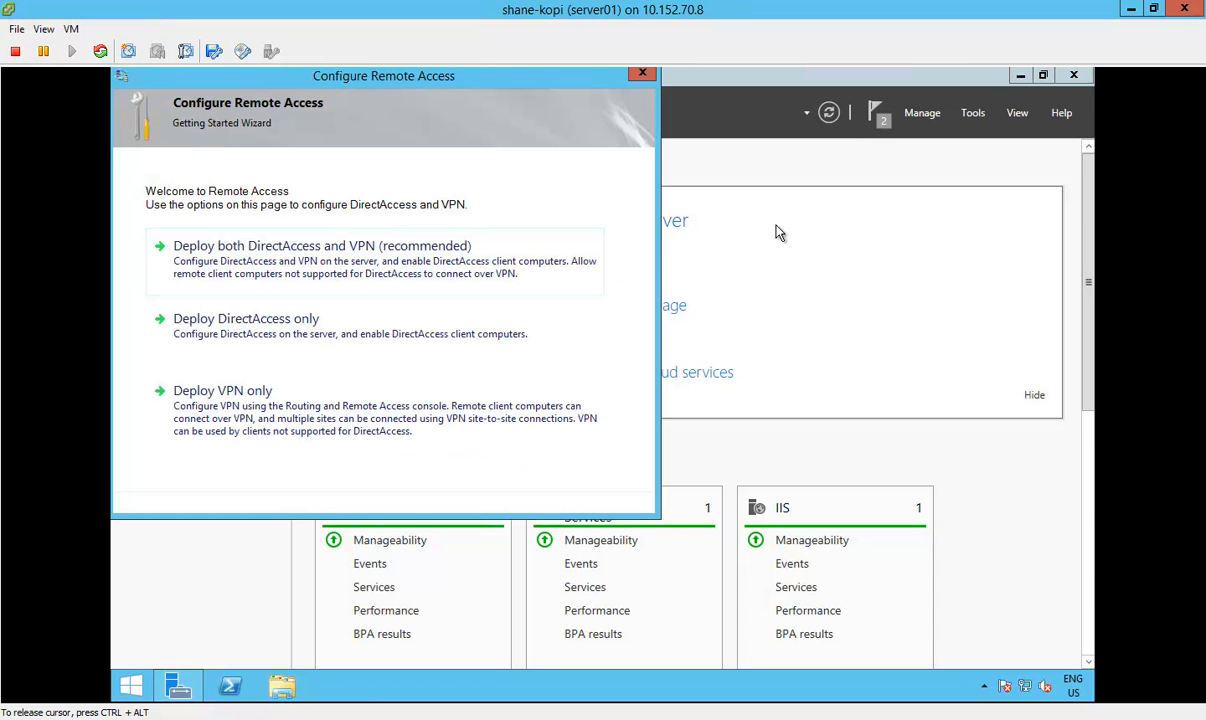
left_click_drag(347, 79, 449, 92)
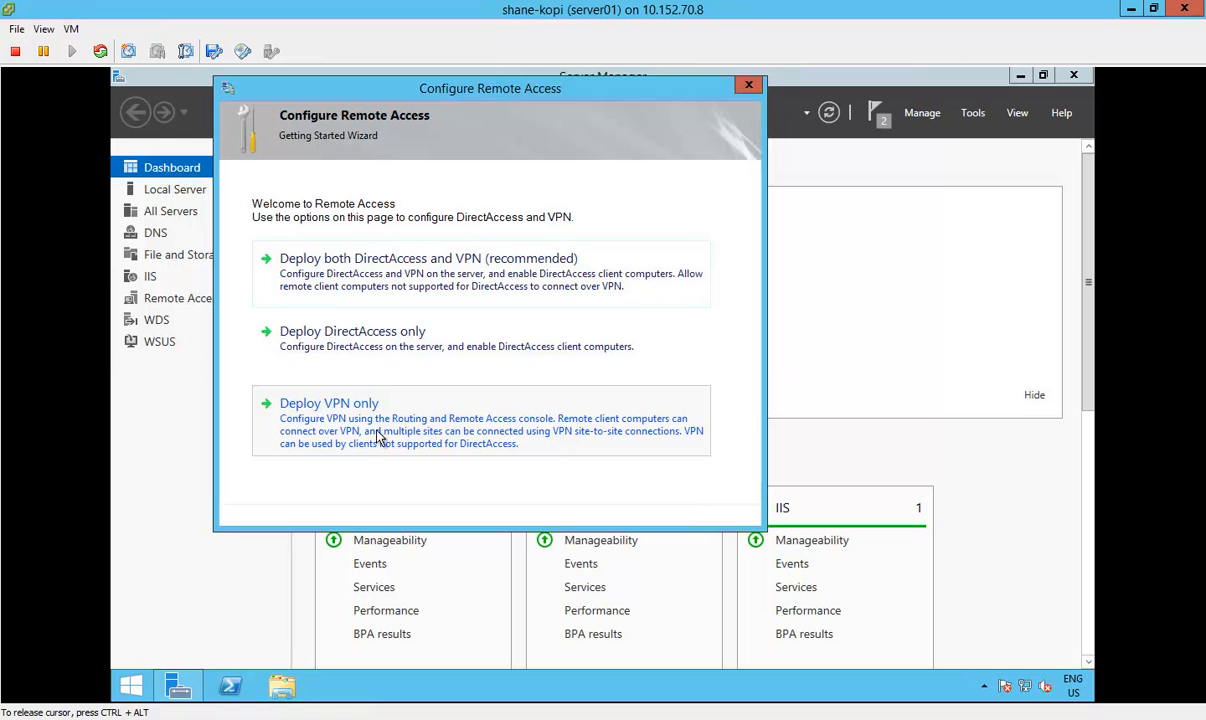
left_click(421, 432)
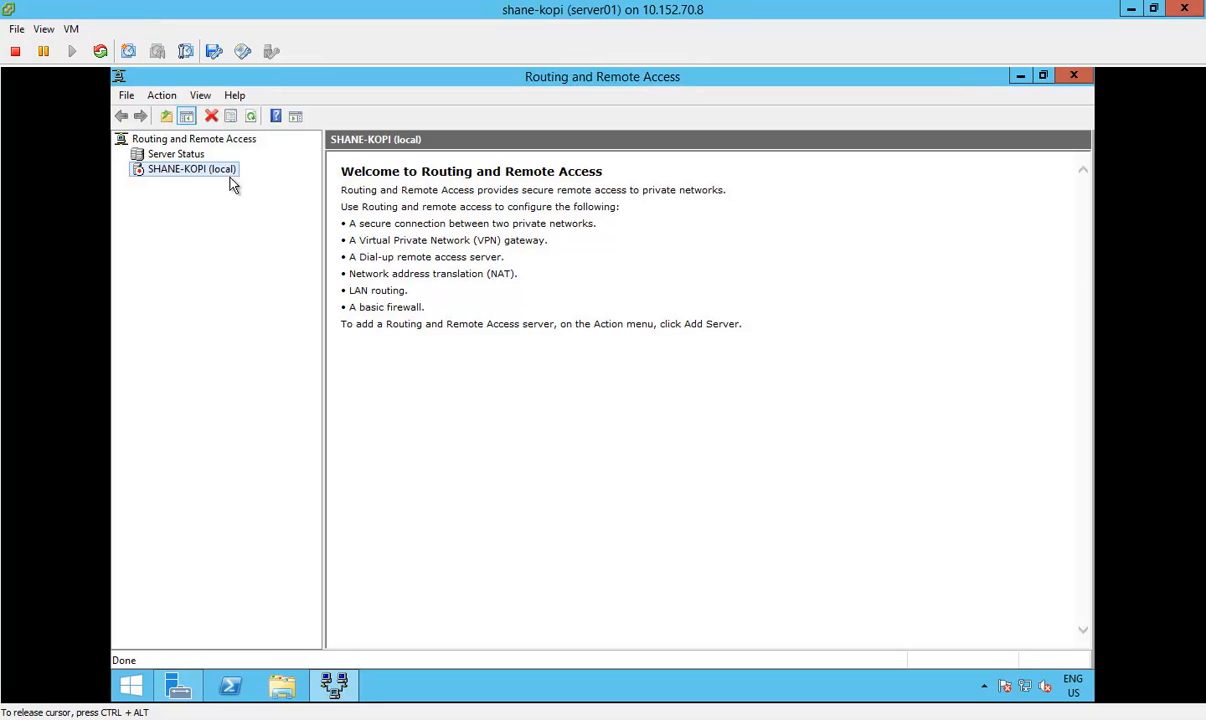
Step: Start configuring Routing and Remote Access on the local server with VPN access and NAT, using External nic as the Internet interface
right_click(186, 172)
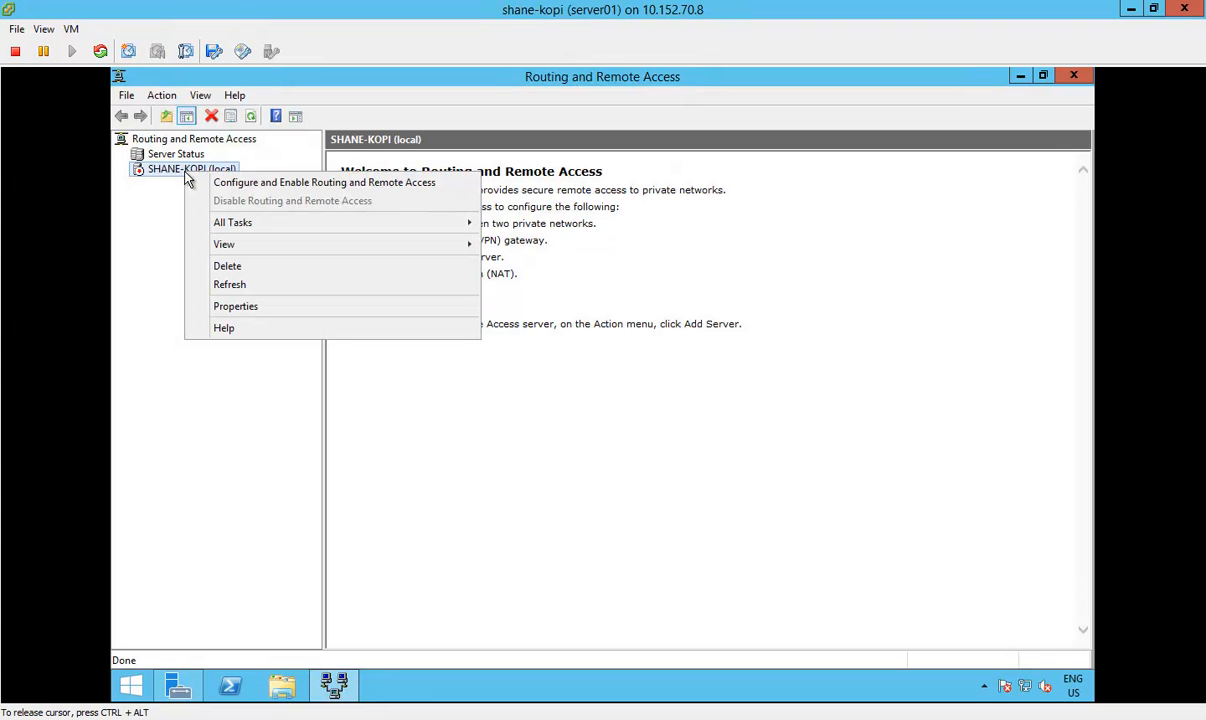
left_click(438, 184)
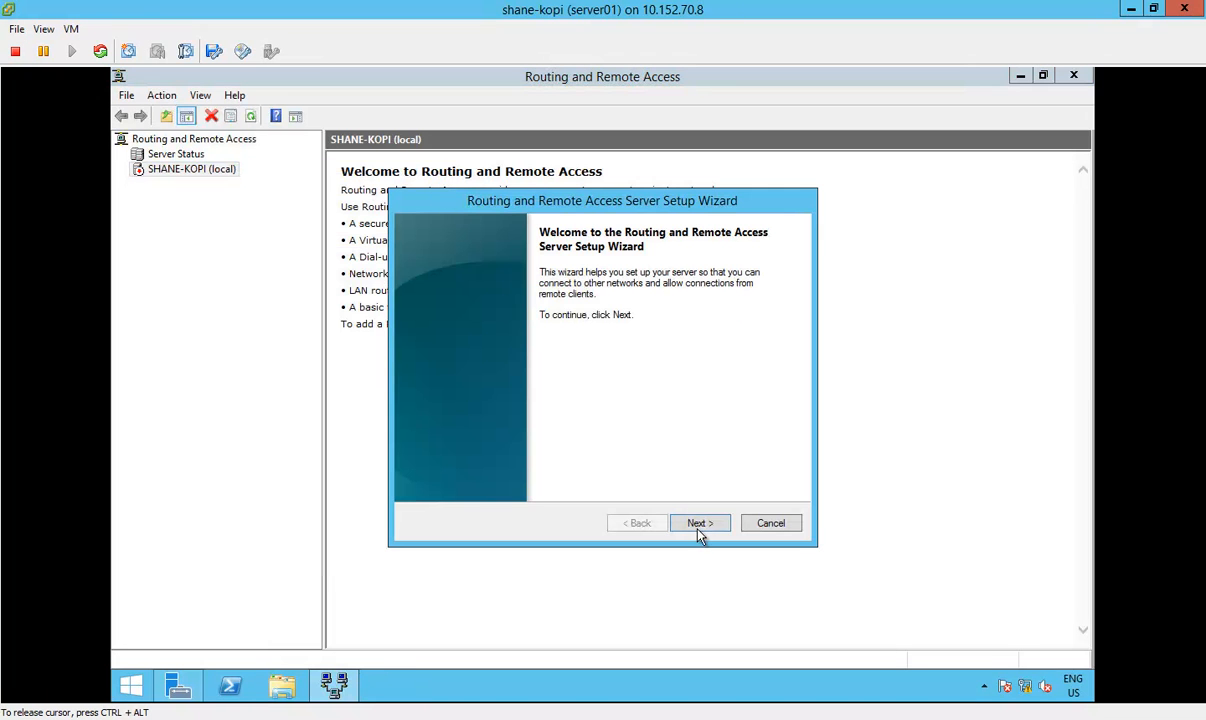
left_click(699, 527)
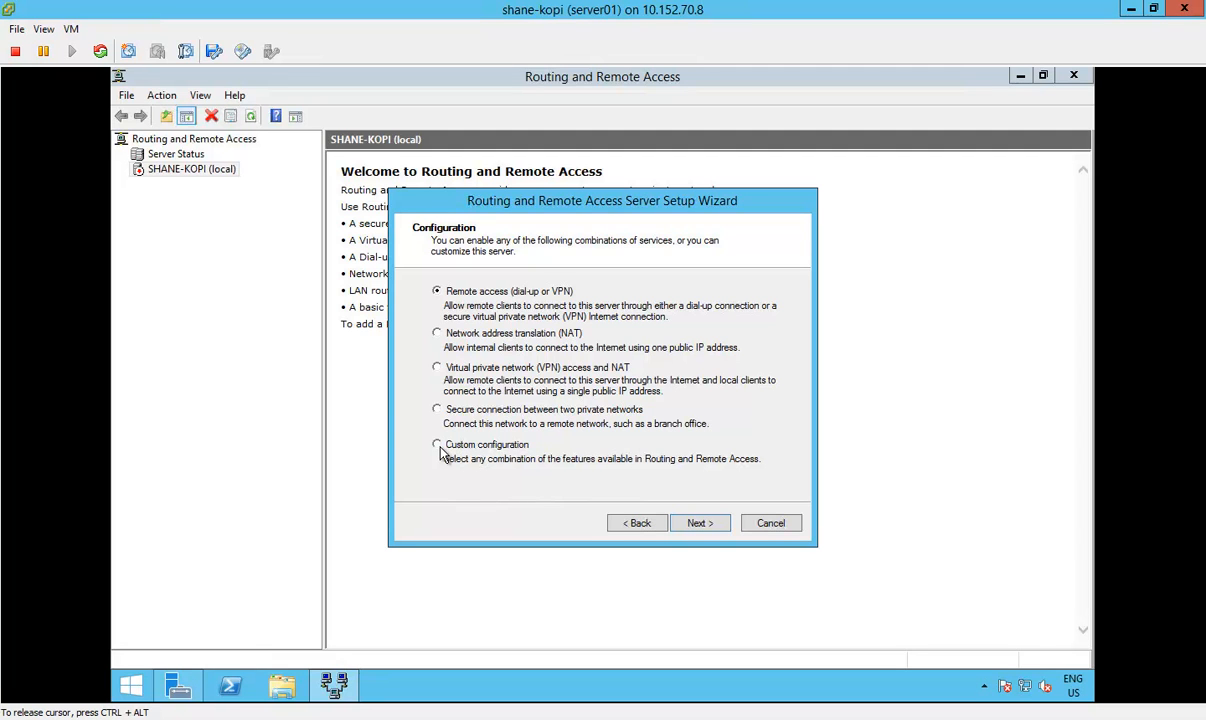
left_click(437, 368)
left_click(699, 523)
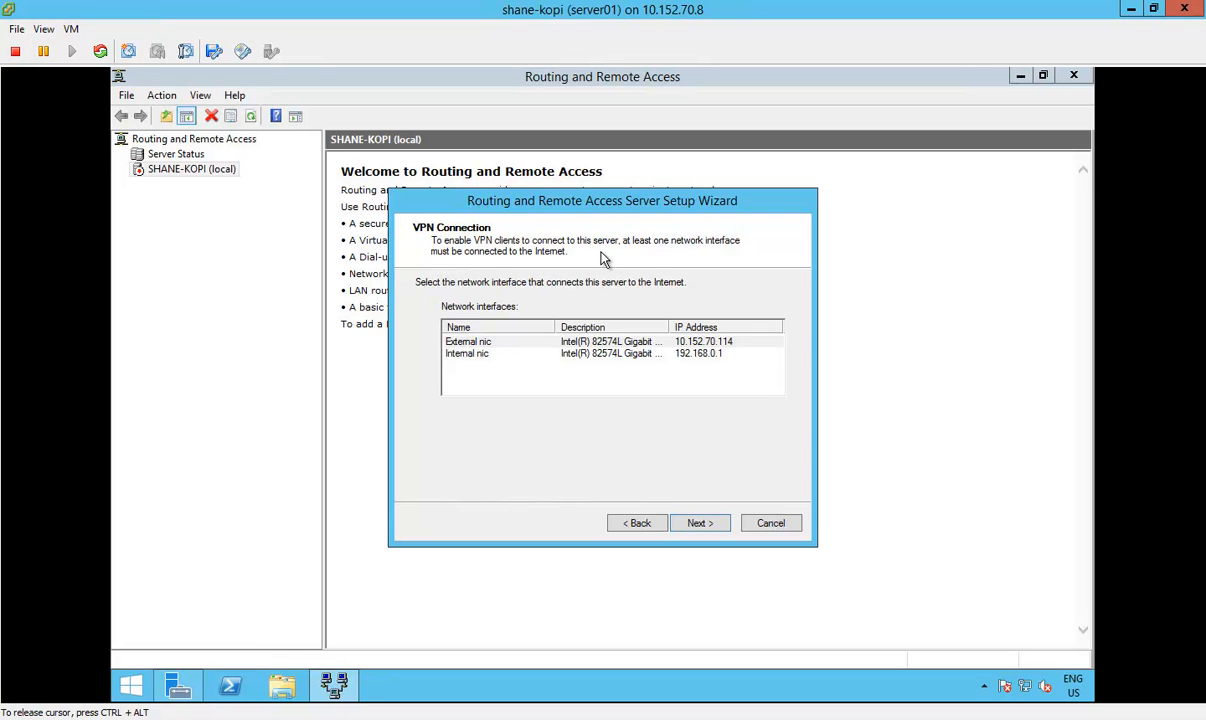
left_click(548, 343)
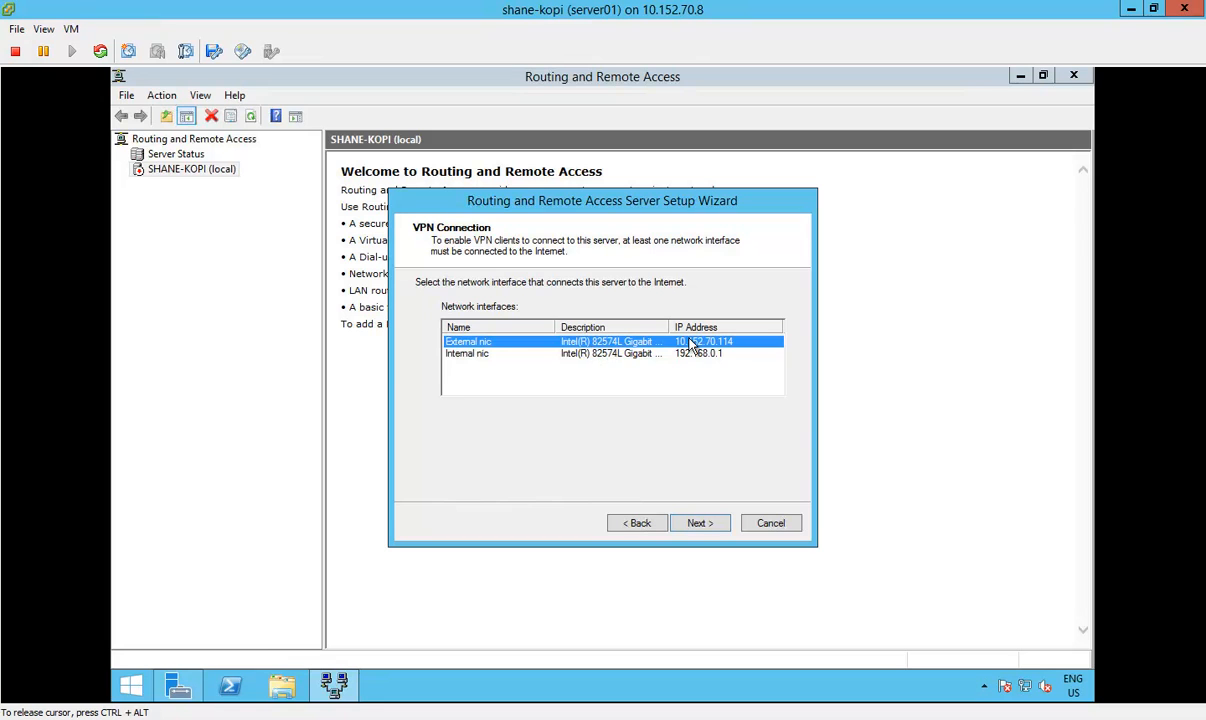
left_click(711, 524)
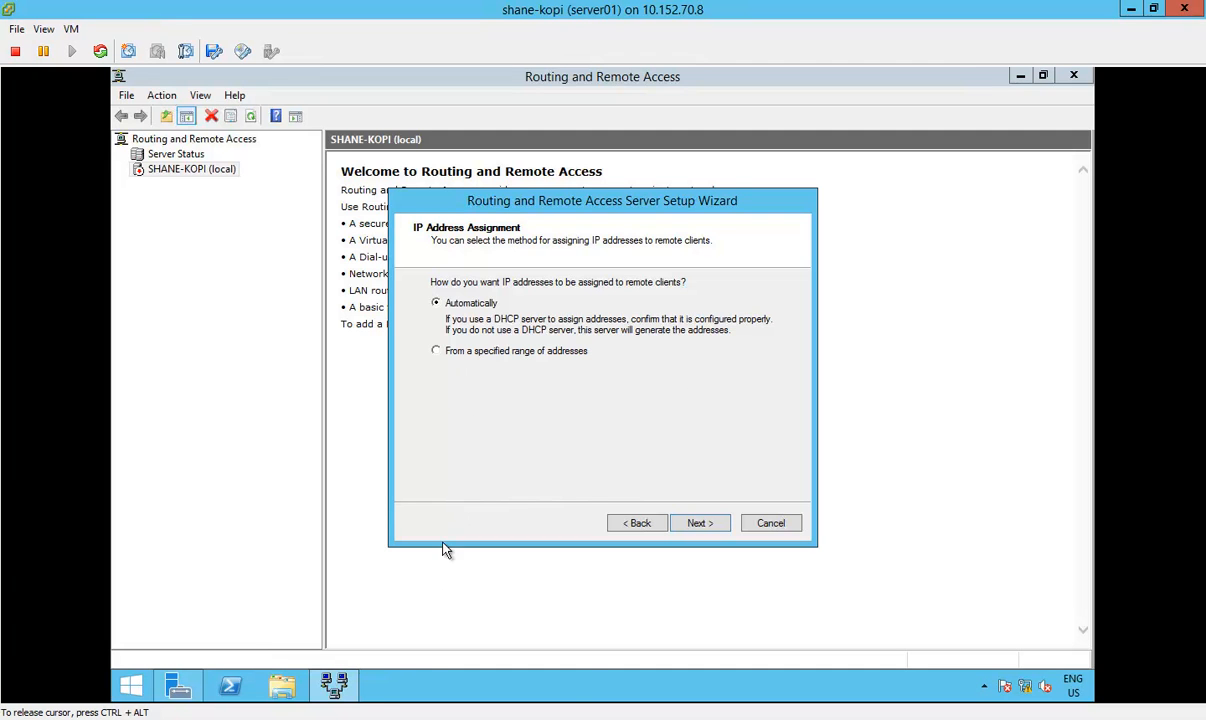
Step: Switch to the rwdc01 console and close its Network Connections and Network and Sharing Center windows
mouse_move(336, 716)
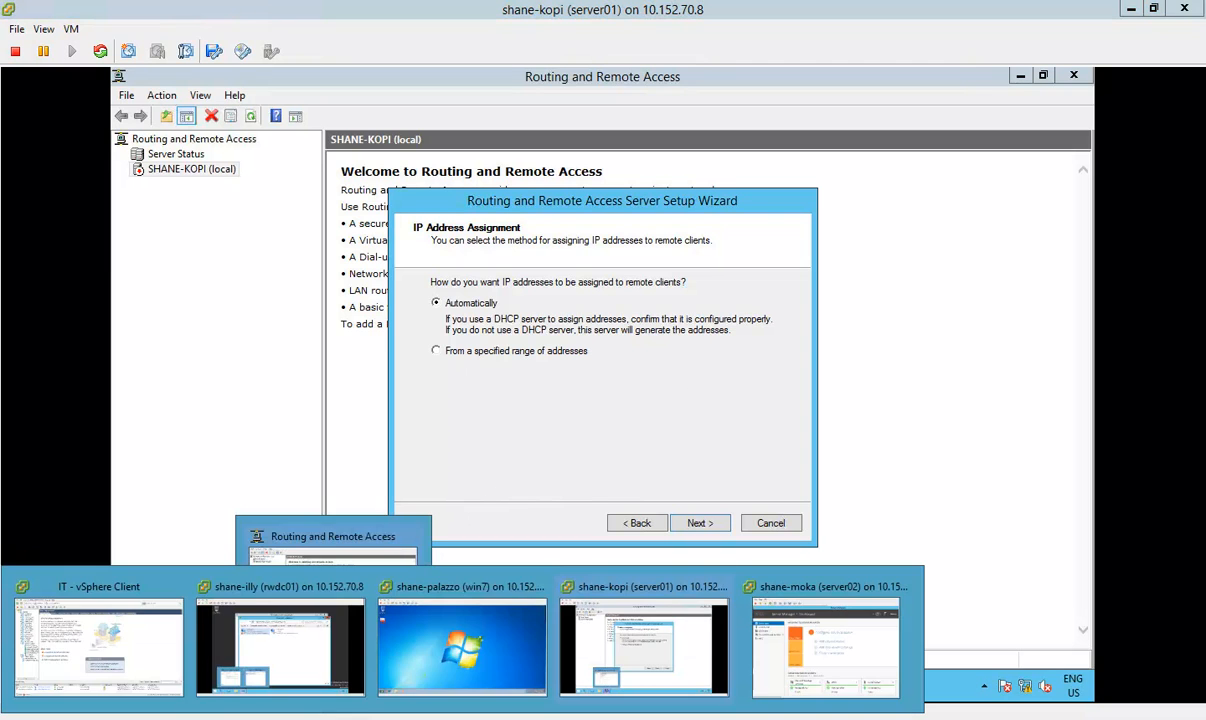
left_click(290, 635)
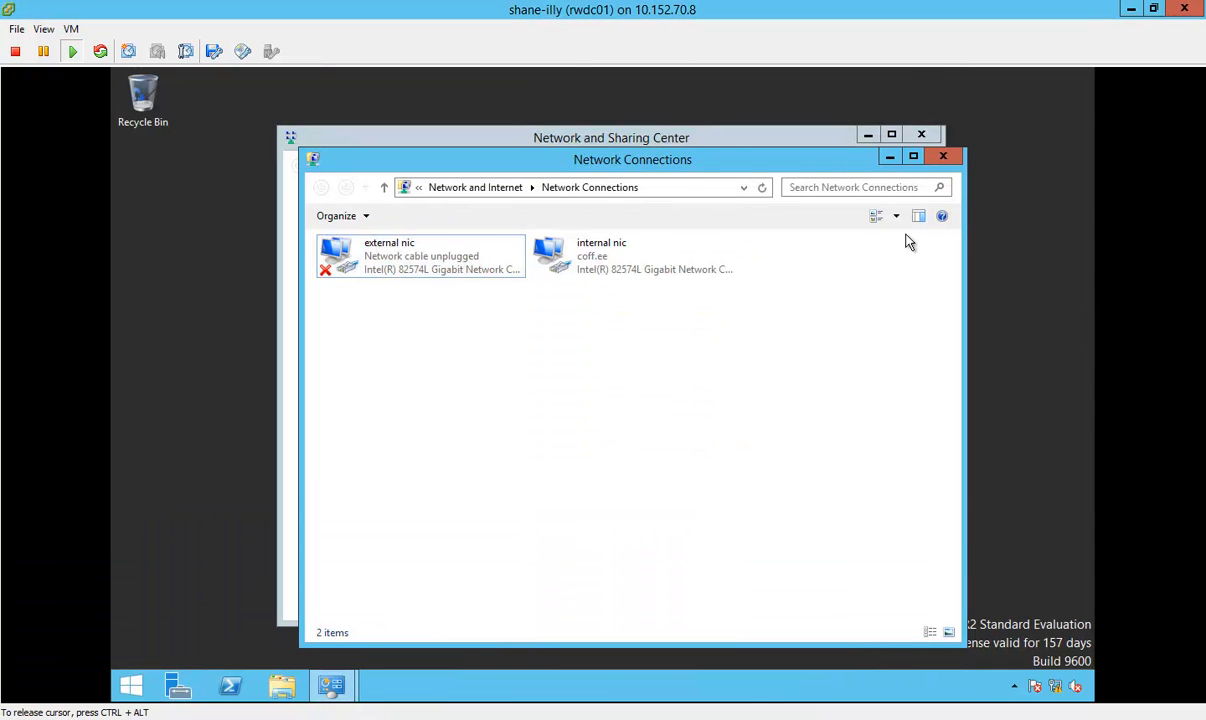
left_click(943, 156)
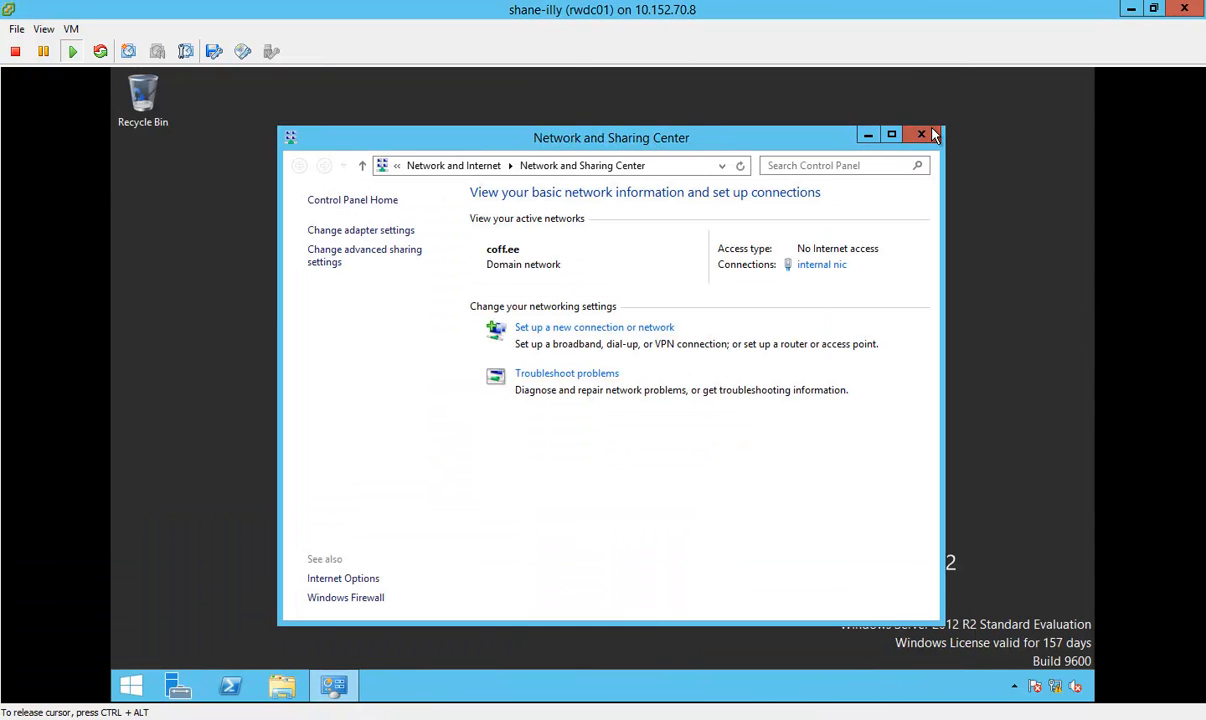
left_click(933, 135)
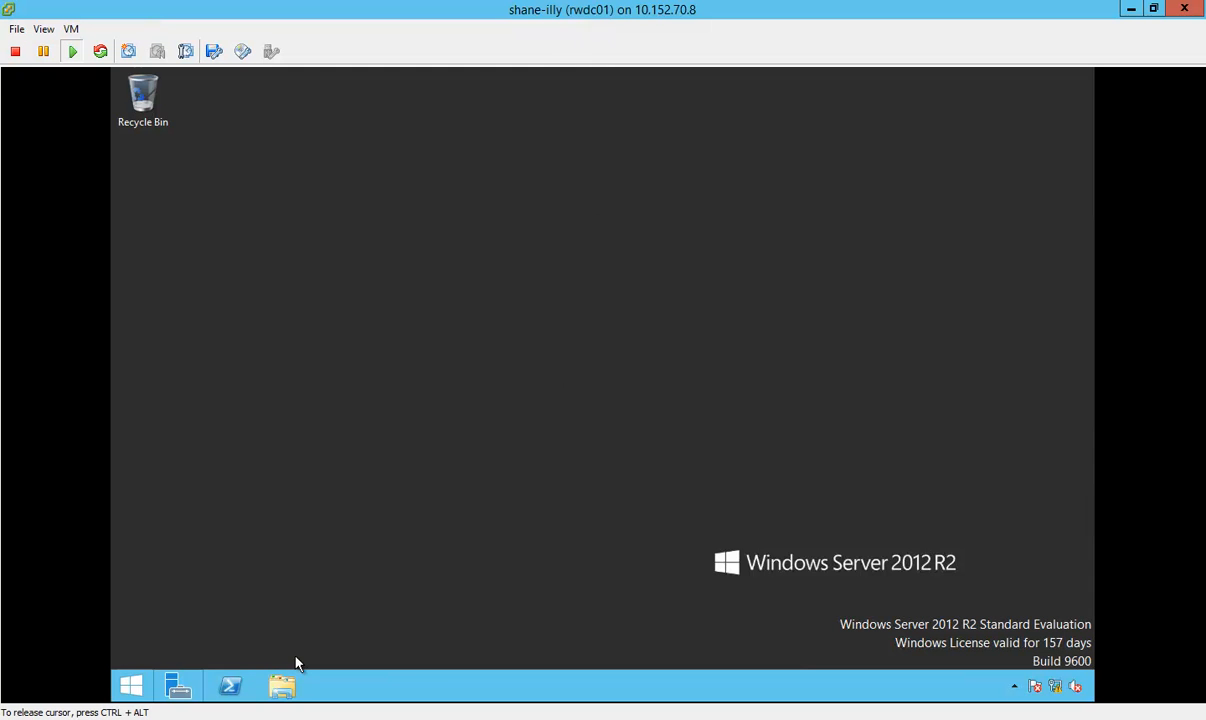
Step: Launch the DHCP management console from Server Manager on rwdc01 and minimize Server Manager
left_click(178, 685)
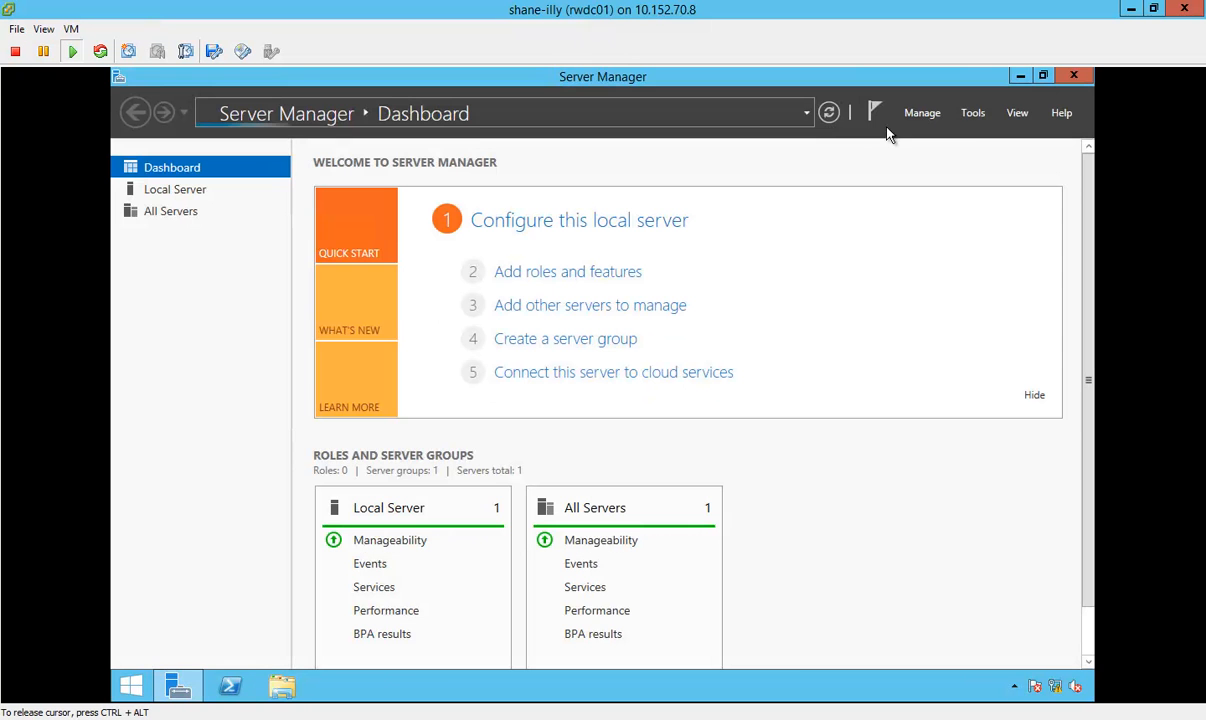
left_click(972, 113)
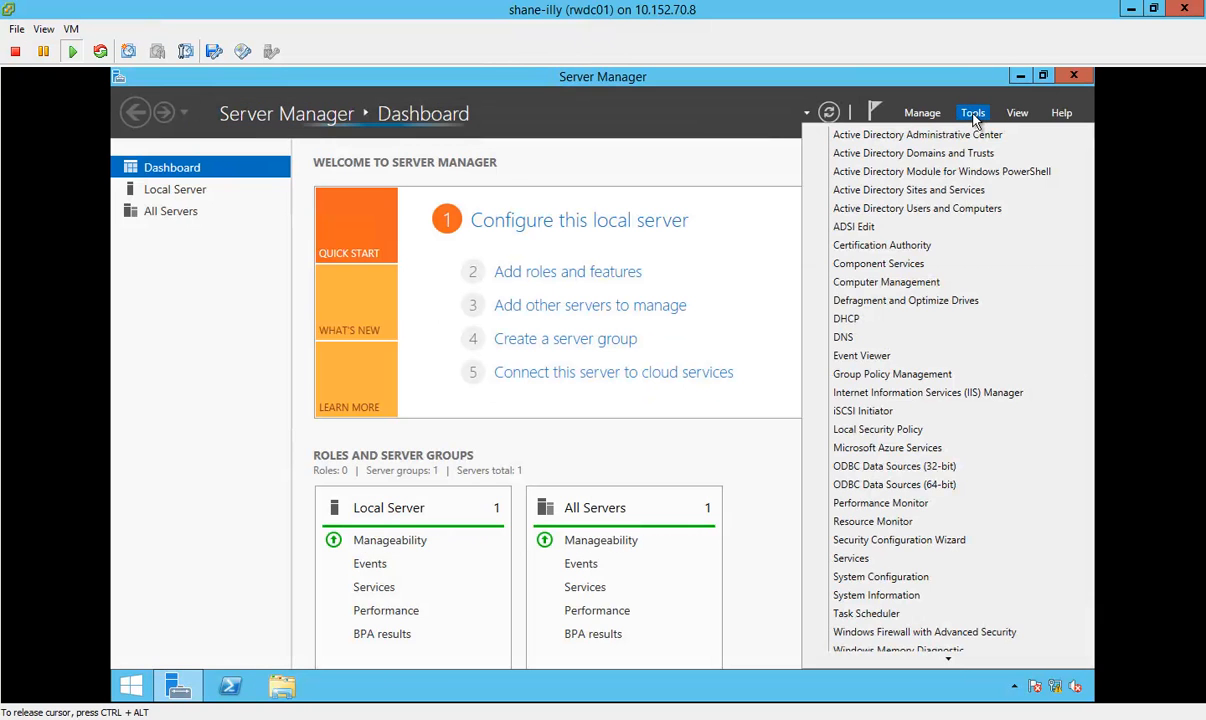
left_click(907, 320)
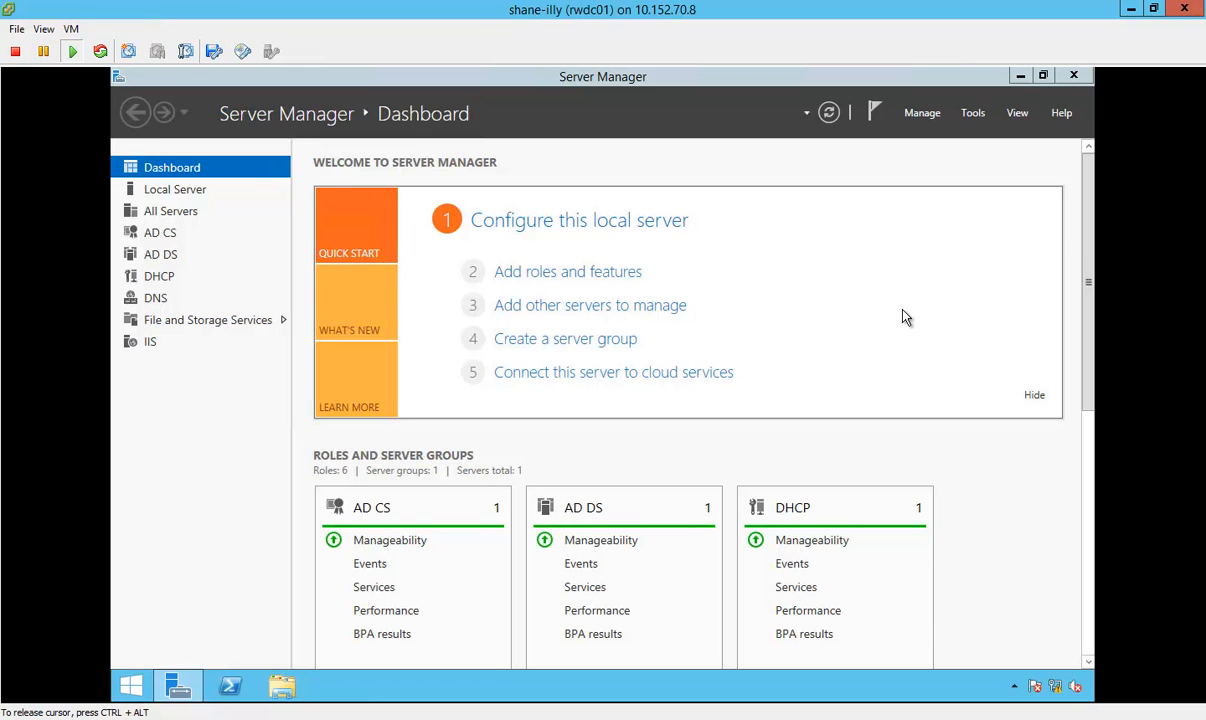
left_click(1019, 76)
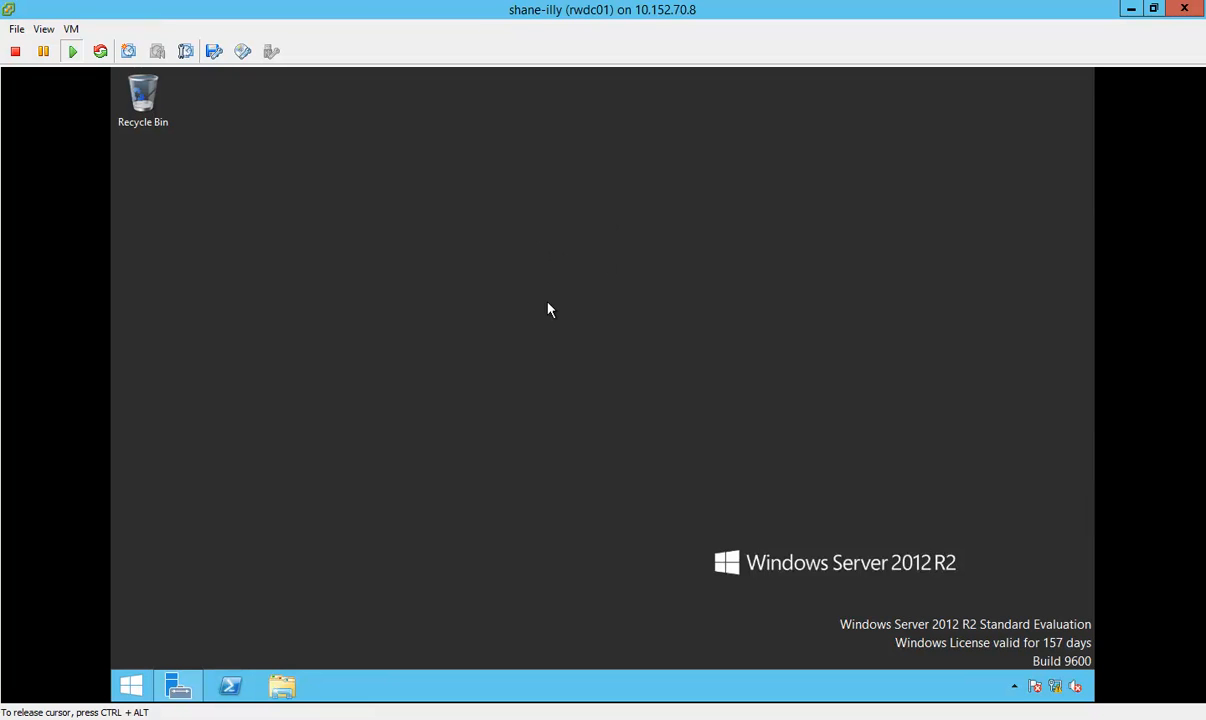
key("ctrl+alt")
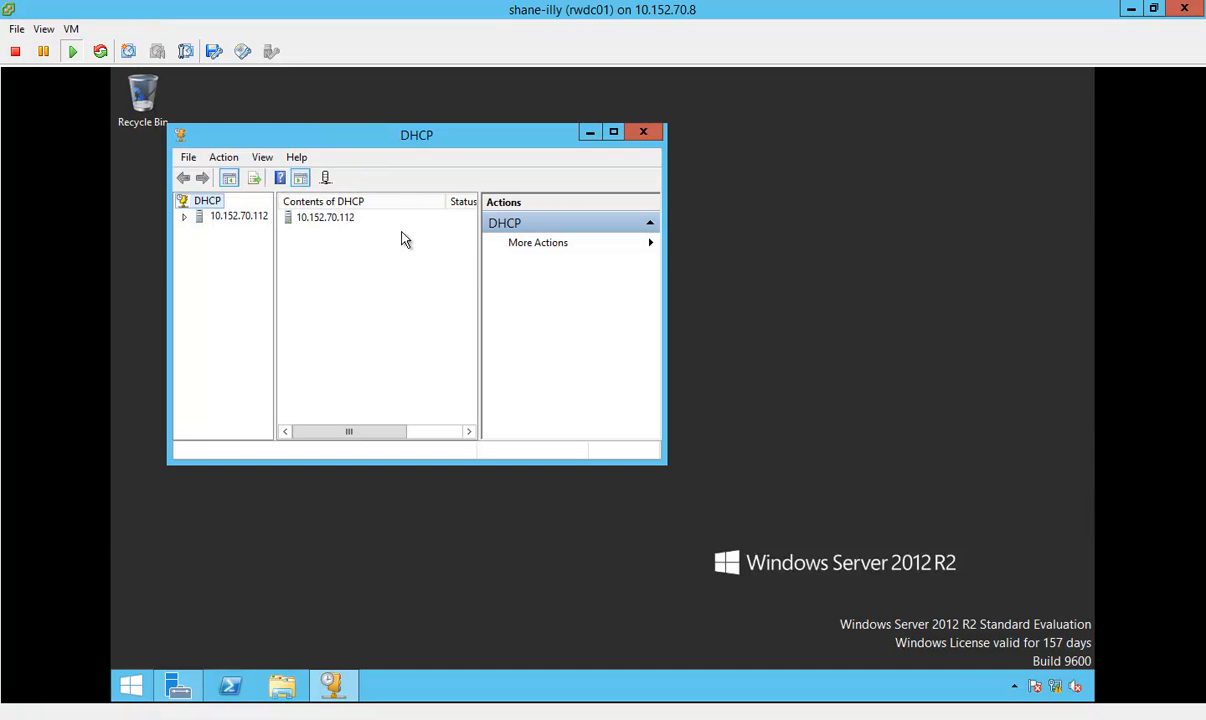
left_click(401, 232)
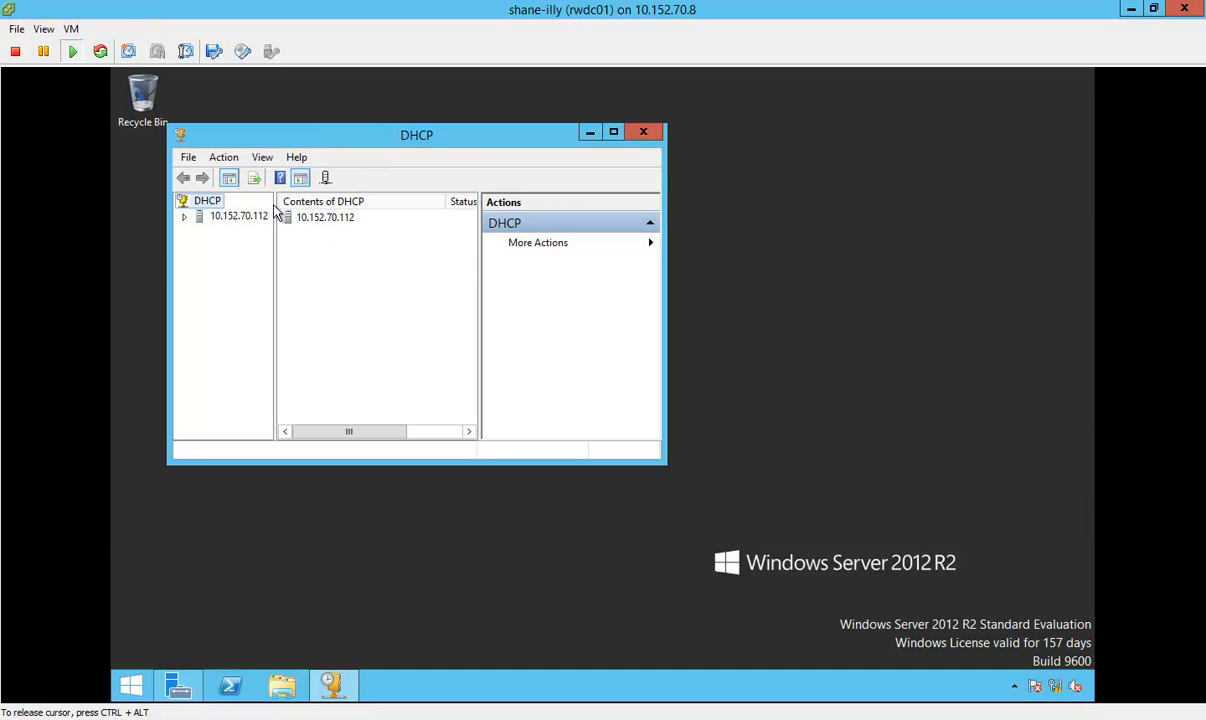
Step: Maximize the DHCP console, expand server 10.152.70.112, and examine its IPv4 scopes with the tree pane widened
double_click(320, 132)
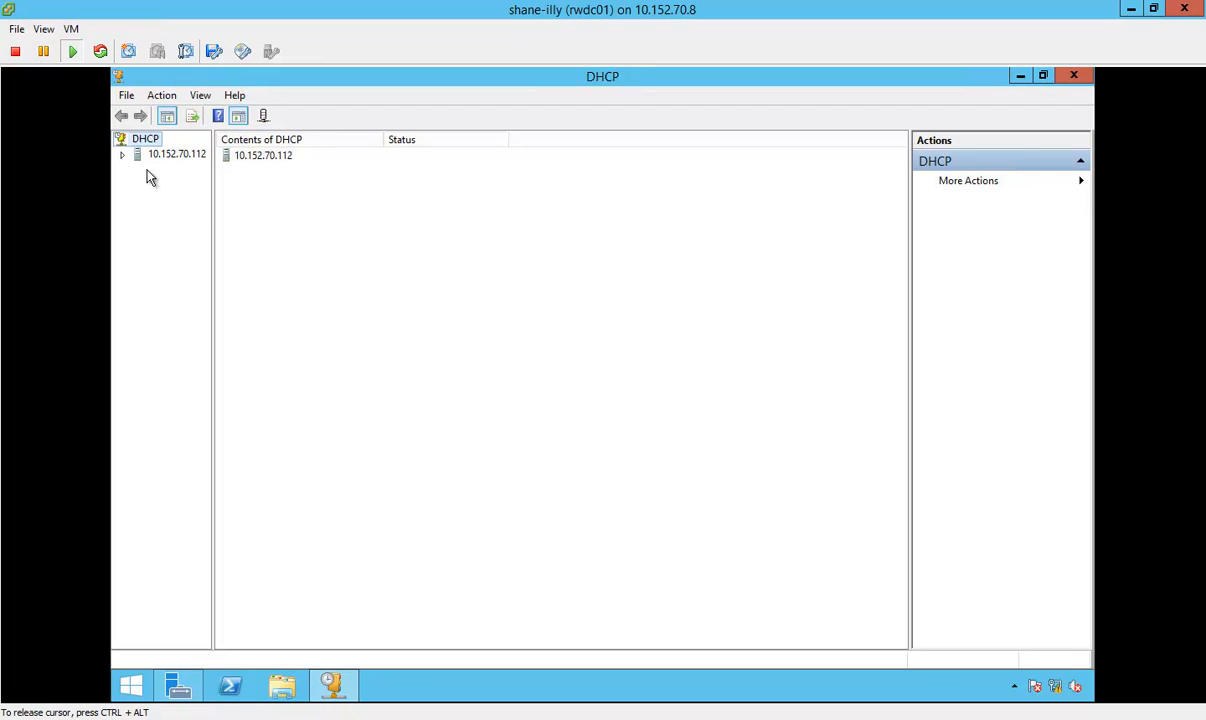
left_click(122, 155)
left_click(162, 170)
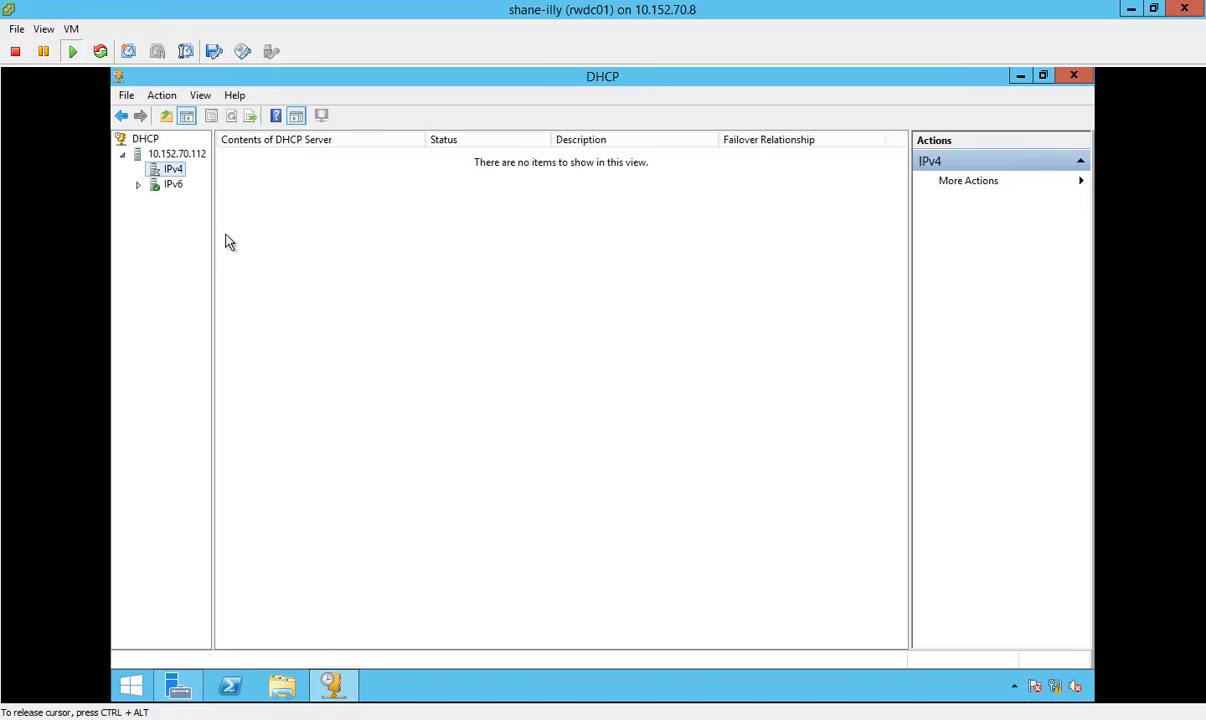
left_click_drag(214, 238, 307, 240)
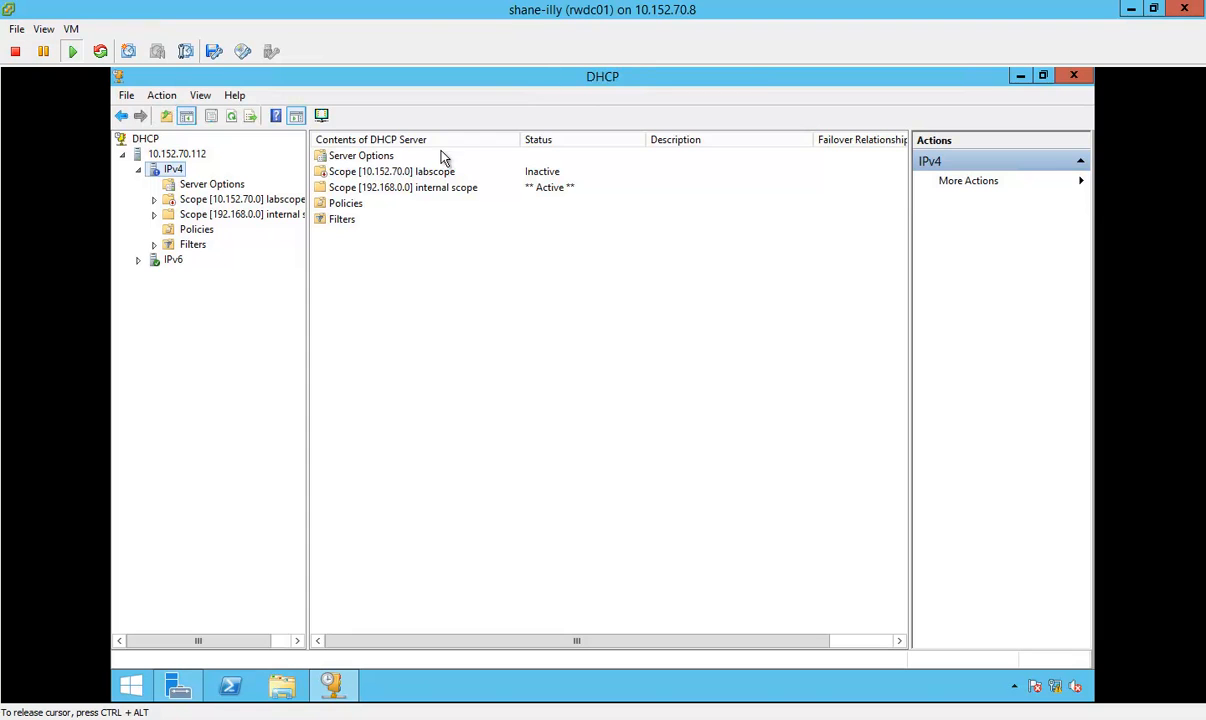
Step: Expand the 10.152.70.0 labscope, inspect its contents and available actions, and collapse it again
double_click(240, 200)
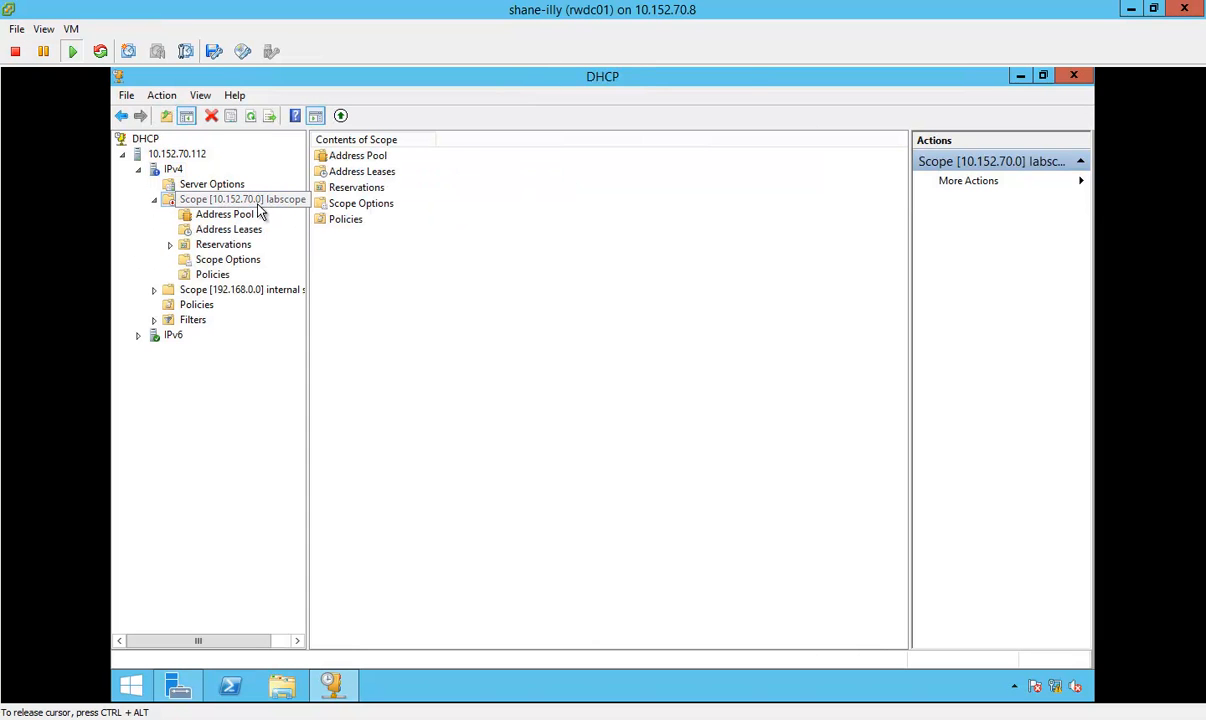
right_click(196, 204)
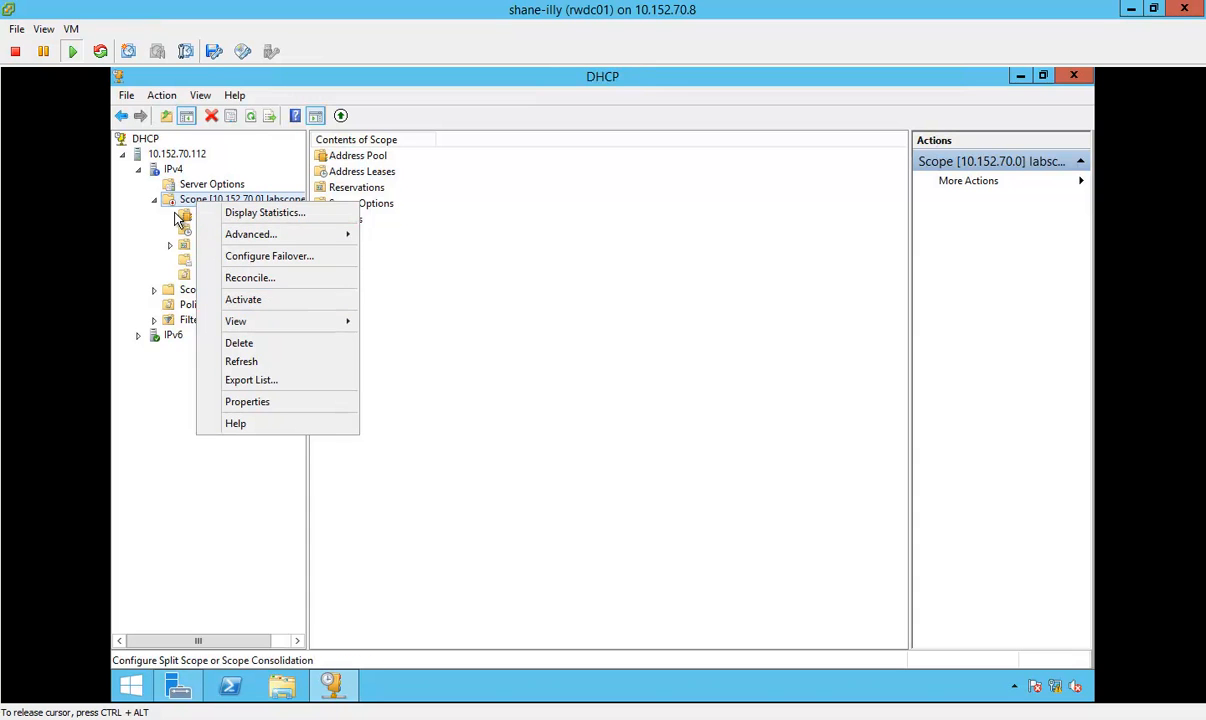
left_click(168, 203)
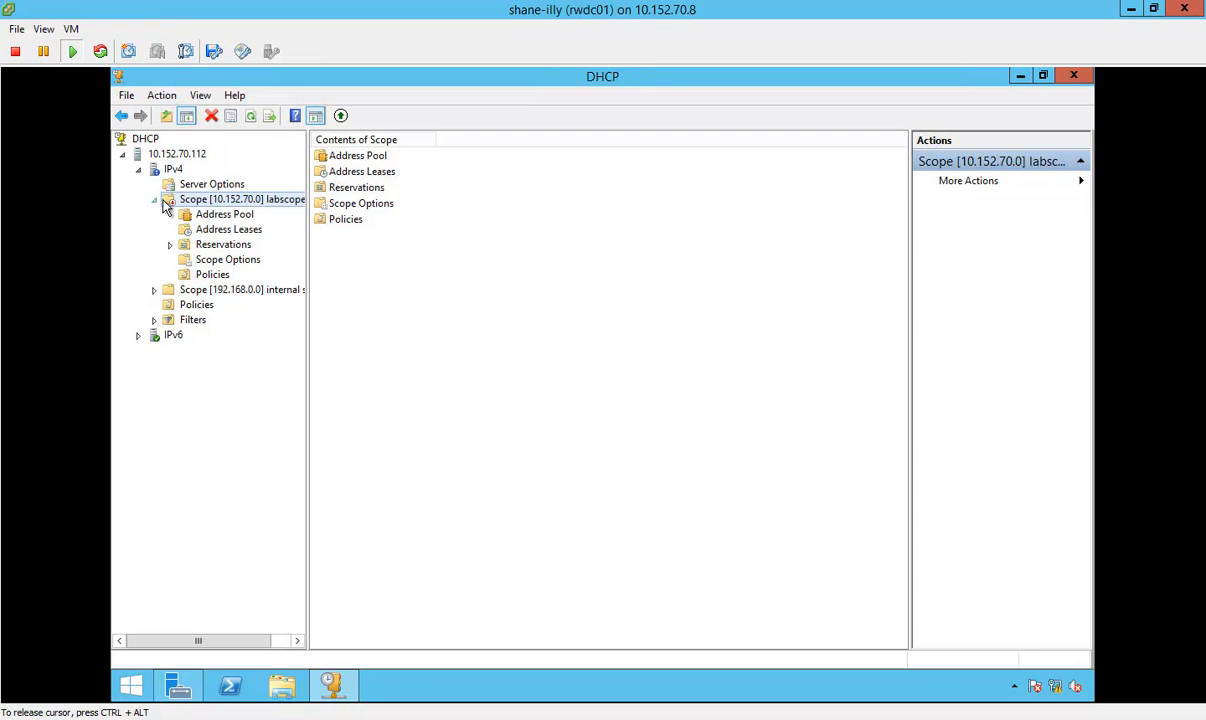
left_click(155, 201)
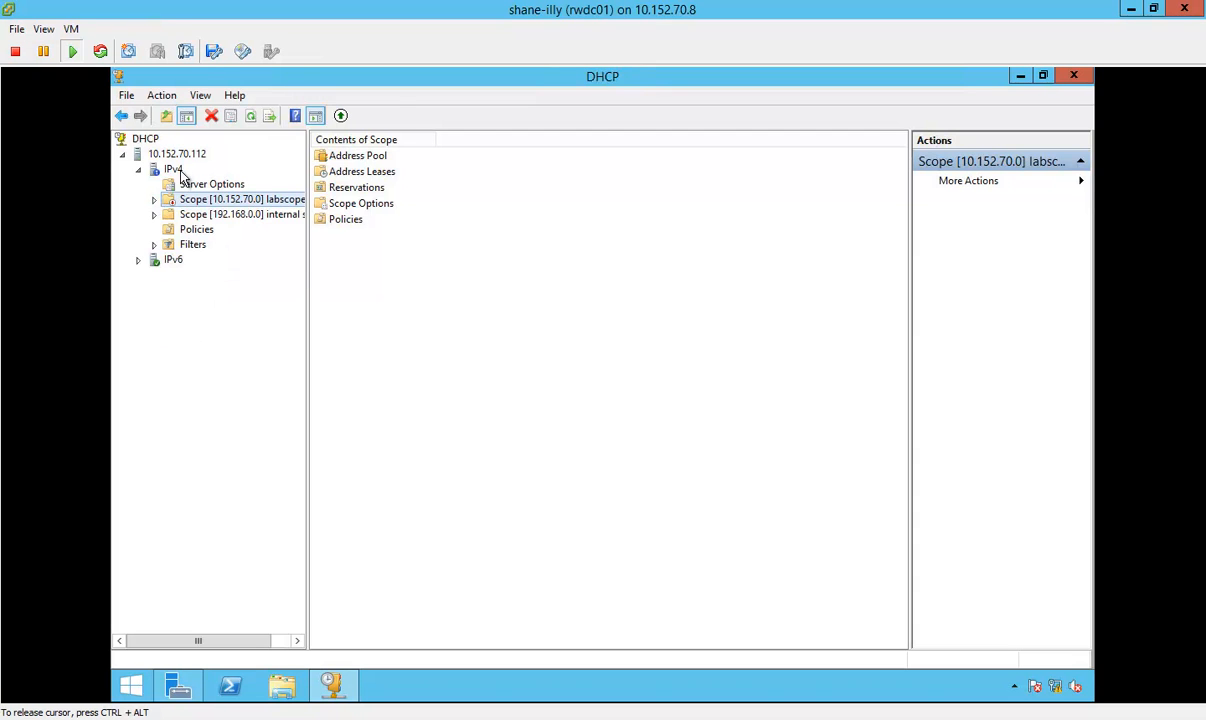
Step: Check the IPv4 server bindings of DHCP server 10.152.70.112 and close them without changes
left_click(177, 155)
right_click(177, 155)
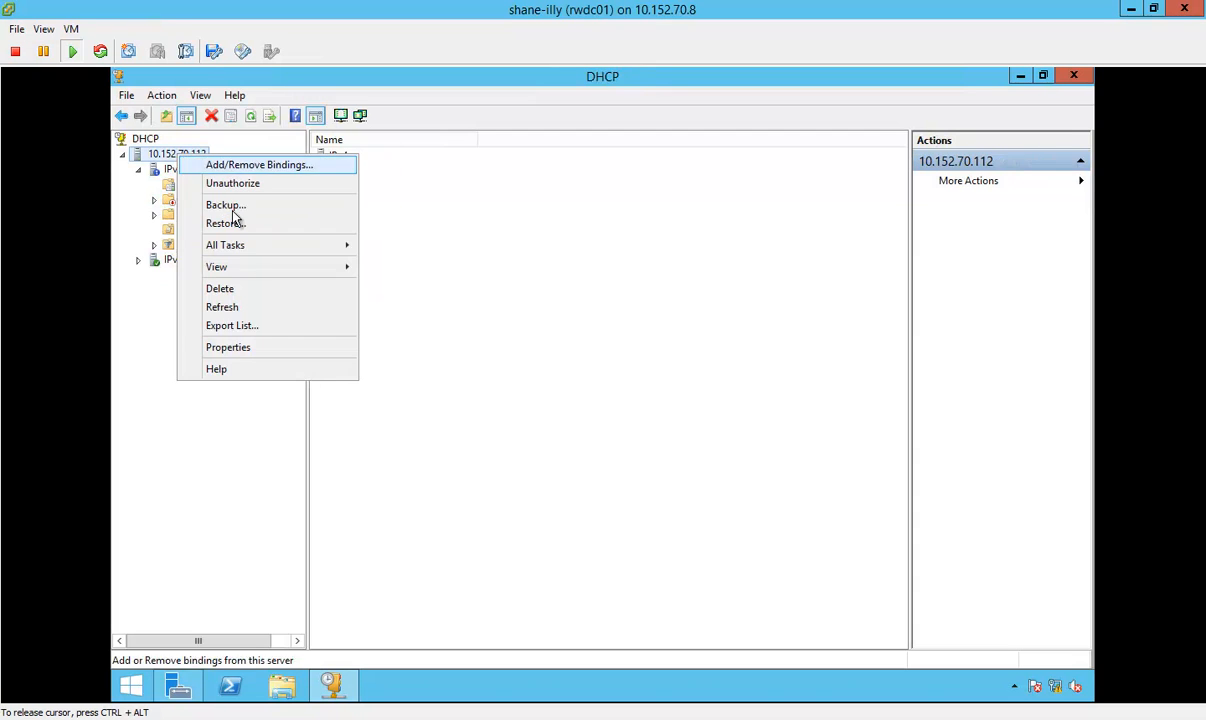
left_click(296, 166)
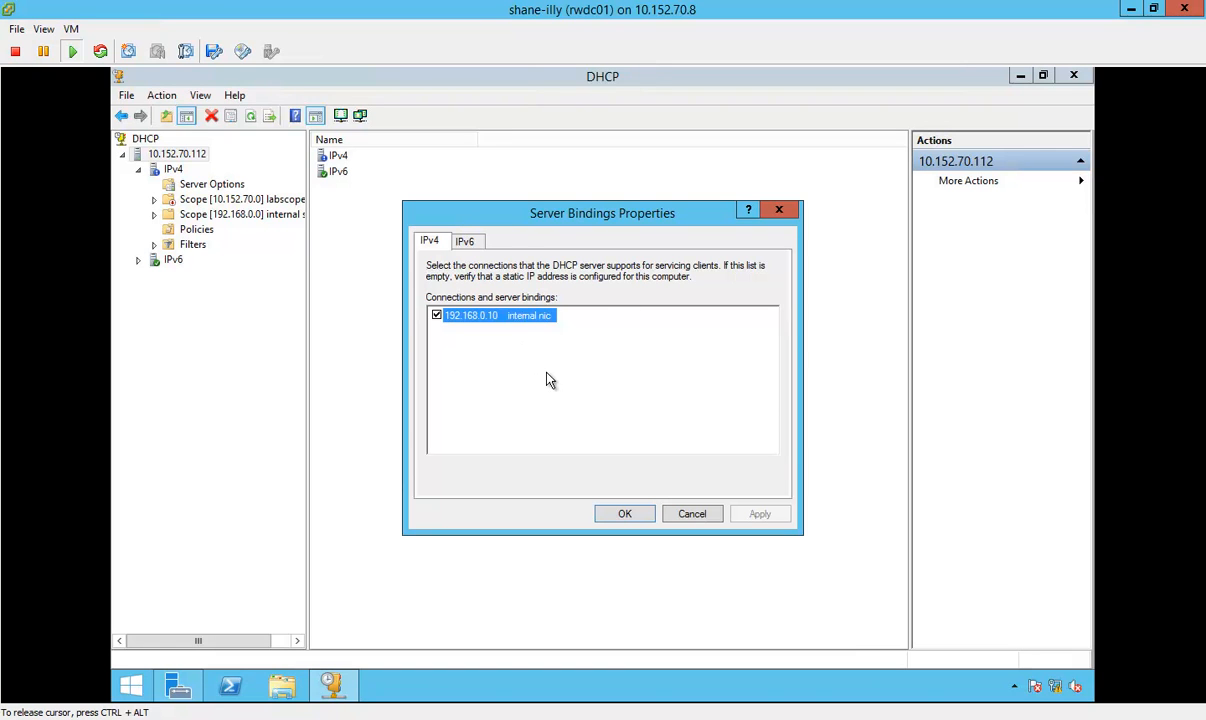
left_click(688, 516)
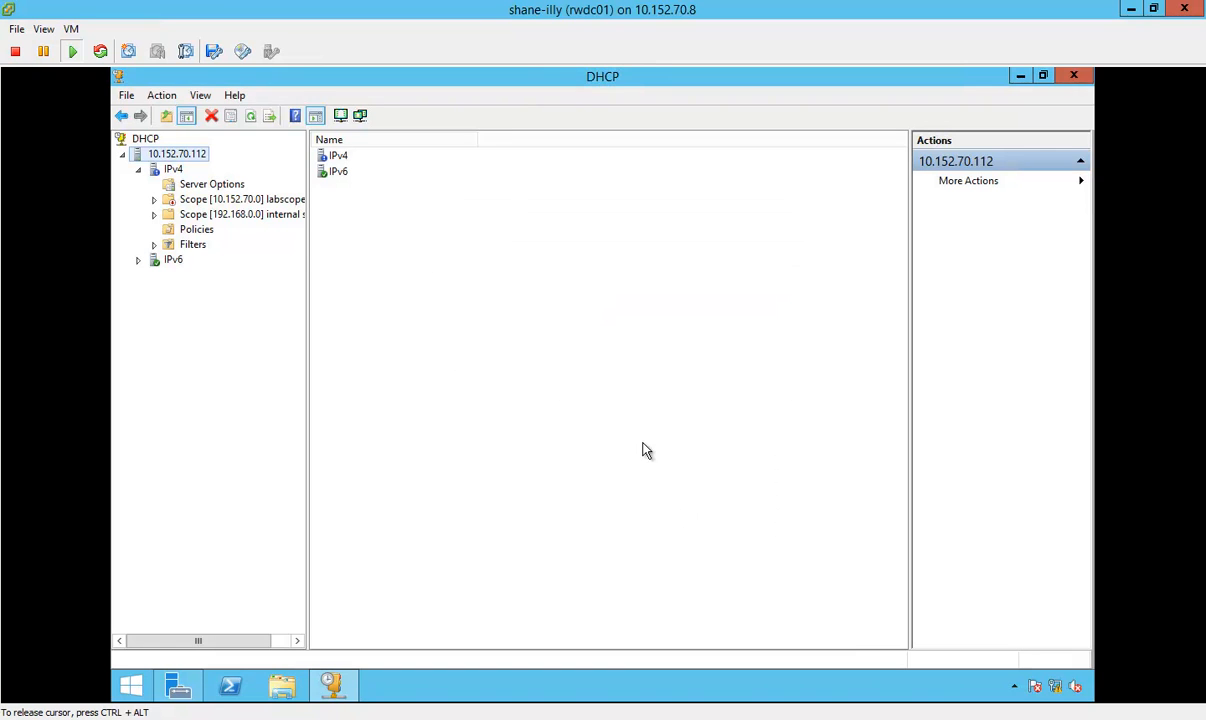
Step: Expand the 192.168.0.0 internal scope and examine its address pool and address leases, widening the lease Name column
double_click(262, 214)
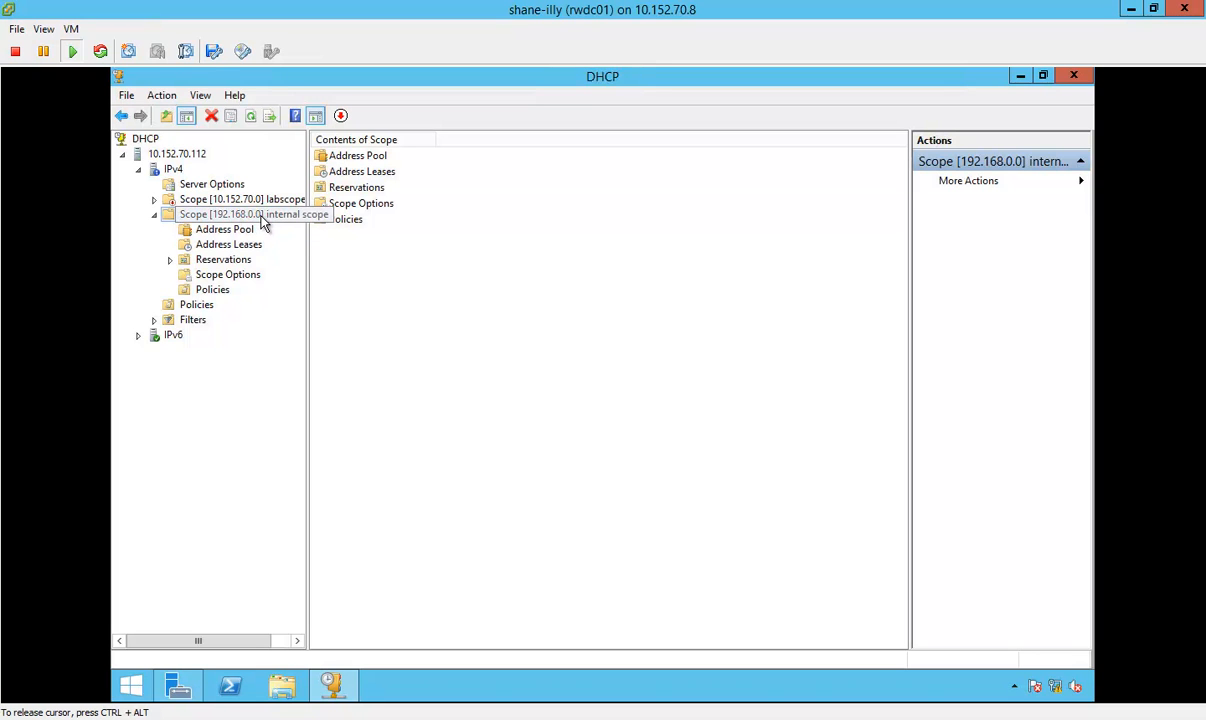
left_click(229, 231)
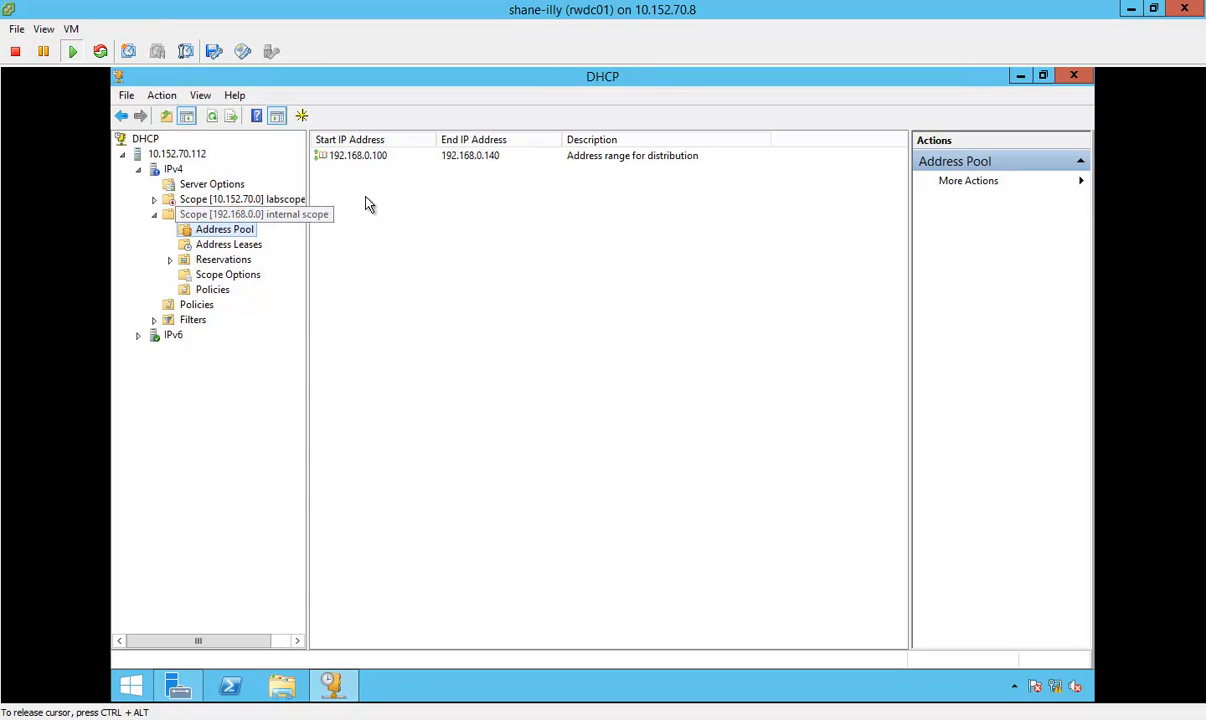
left_click(229, 246)
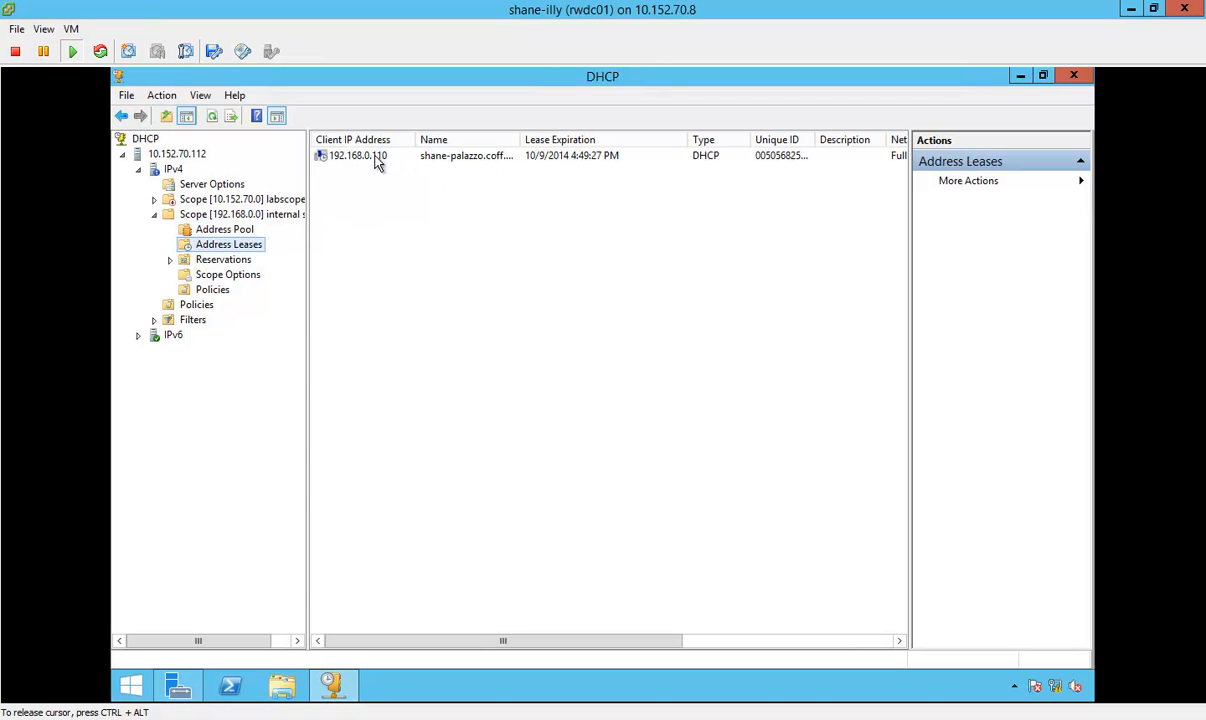
left_click_drag(520, 139, 556, 139)
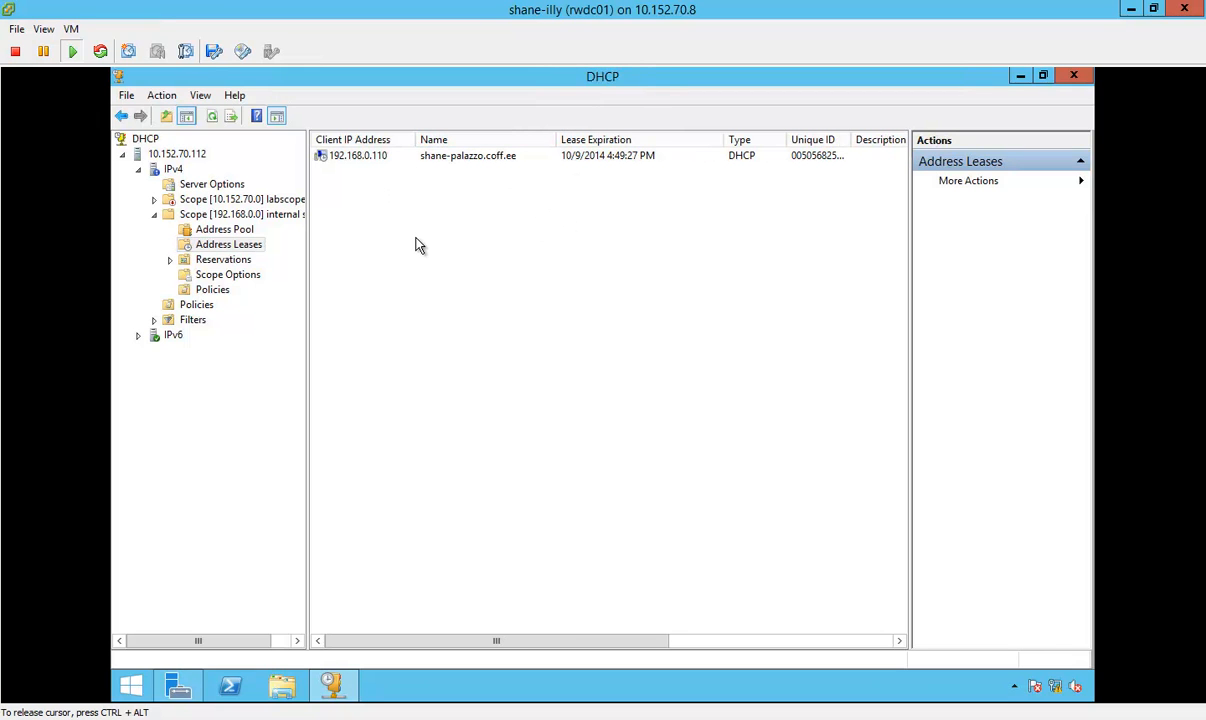
Step: Review the internal scope's reservations and its Router, DNS Servers and DNS Domain Name scope options
left_click(226, 260)
left_click(236, 278)
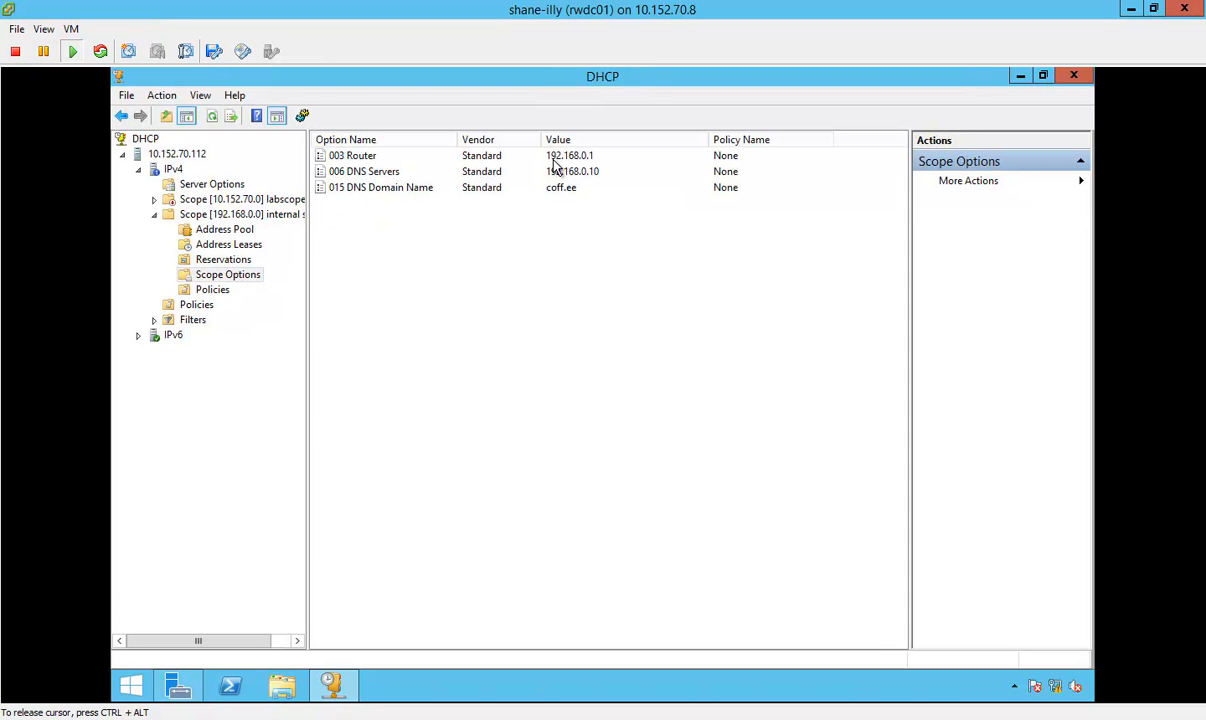
left_click(553, 160)
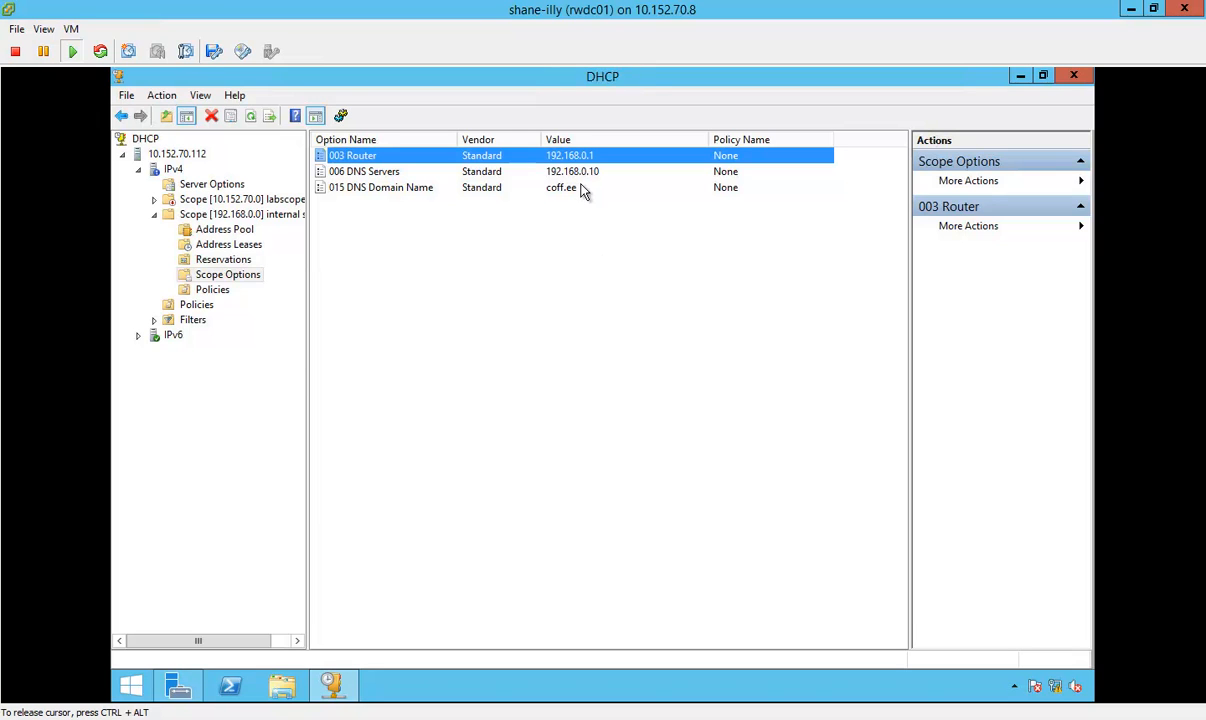
left_click(581, 188)
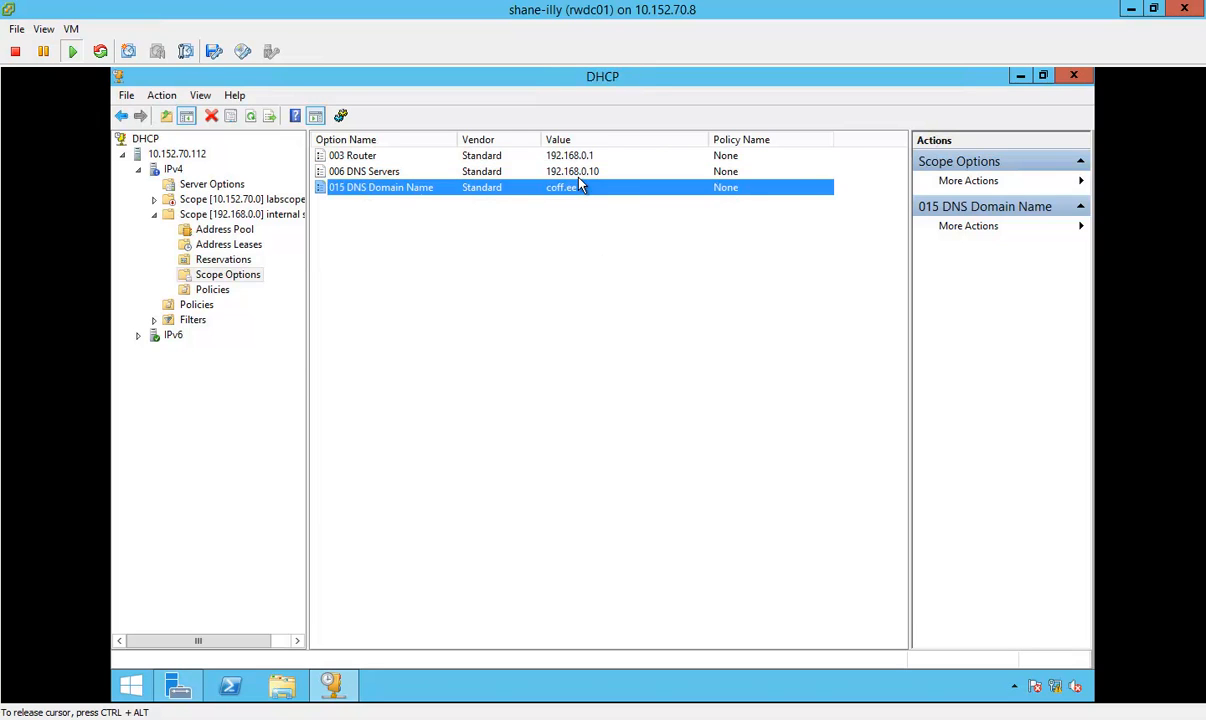
left_click(580, 171)
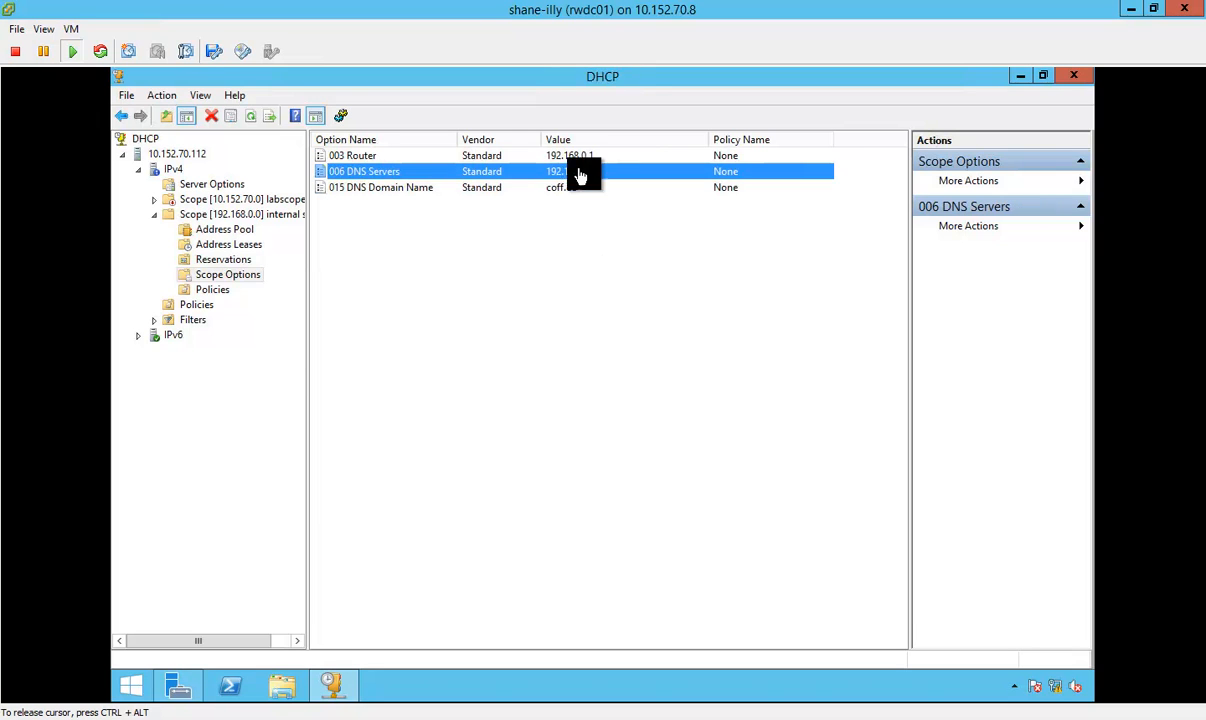
left_click(556, 188)
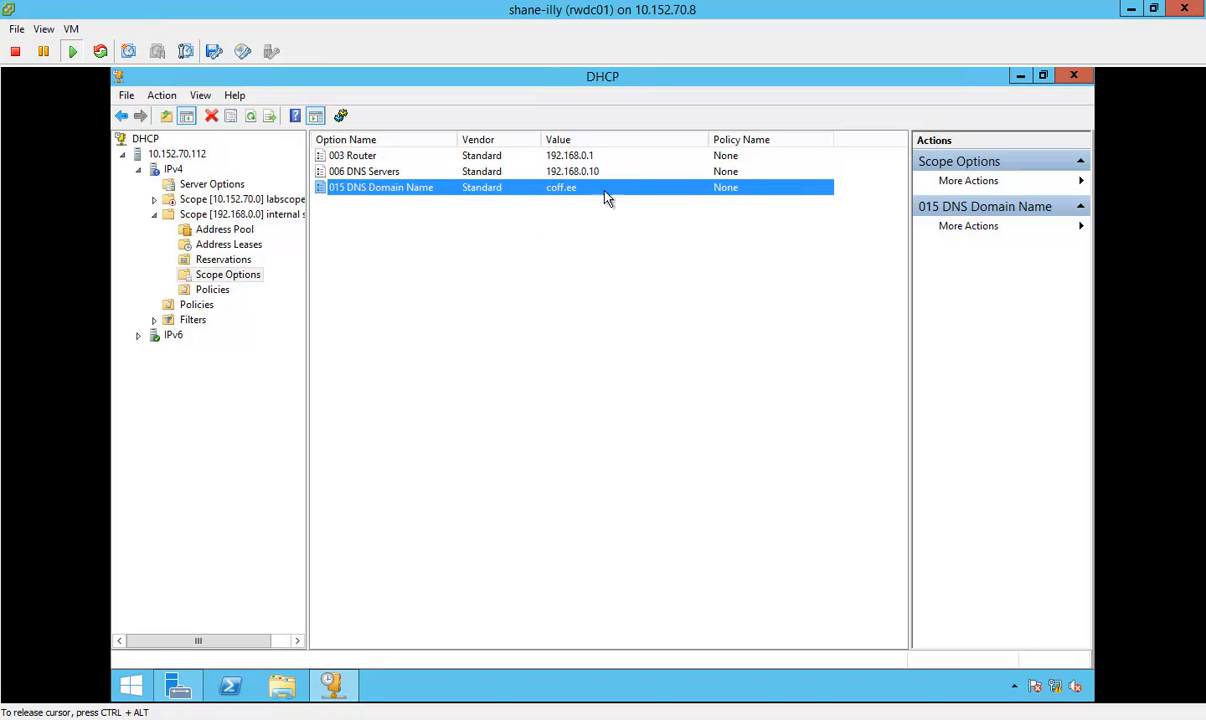
Step: Examine the DHCP policies and the Allow and Deny filters, then reselect the internal scope with the tree pane widened
left_click(212, 289)
left_click(203, 306)
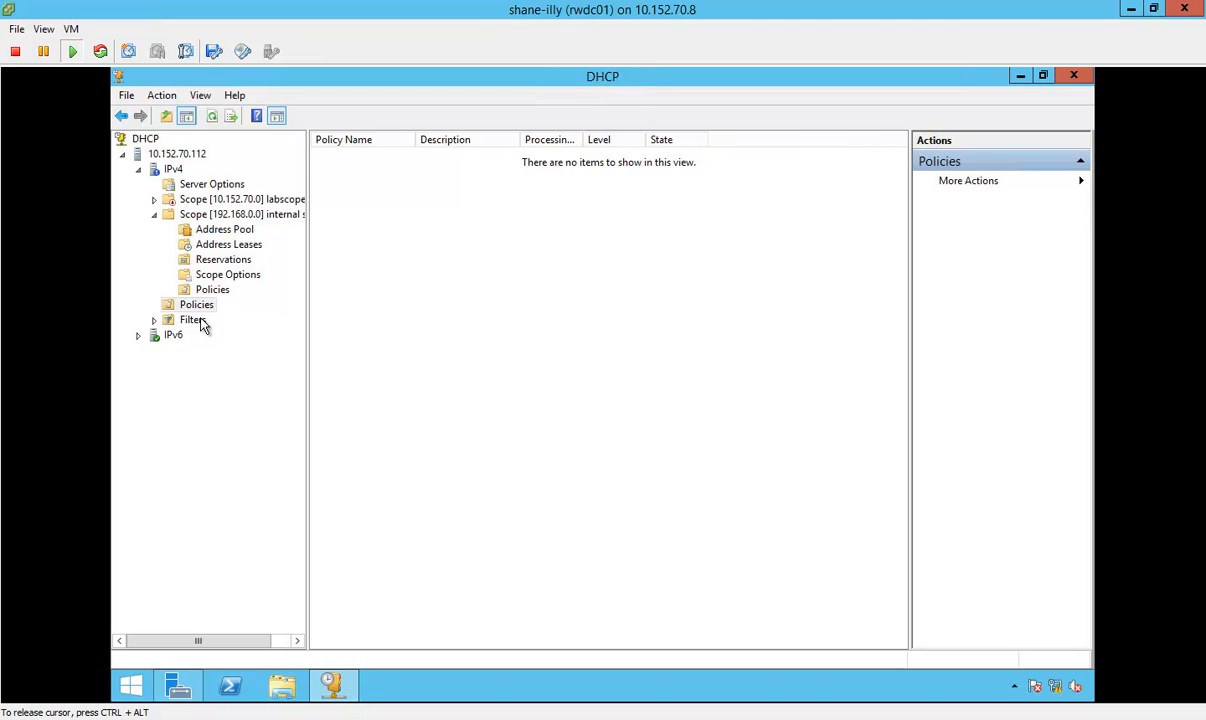
left_click(200, 324)
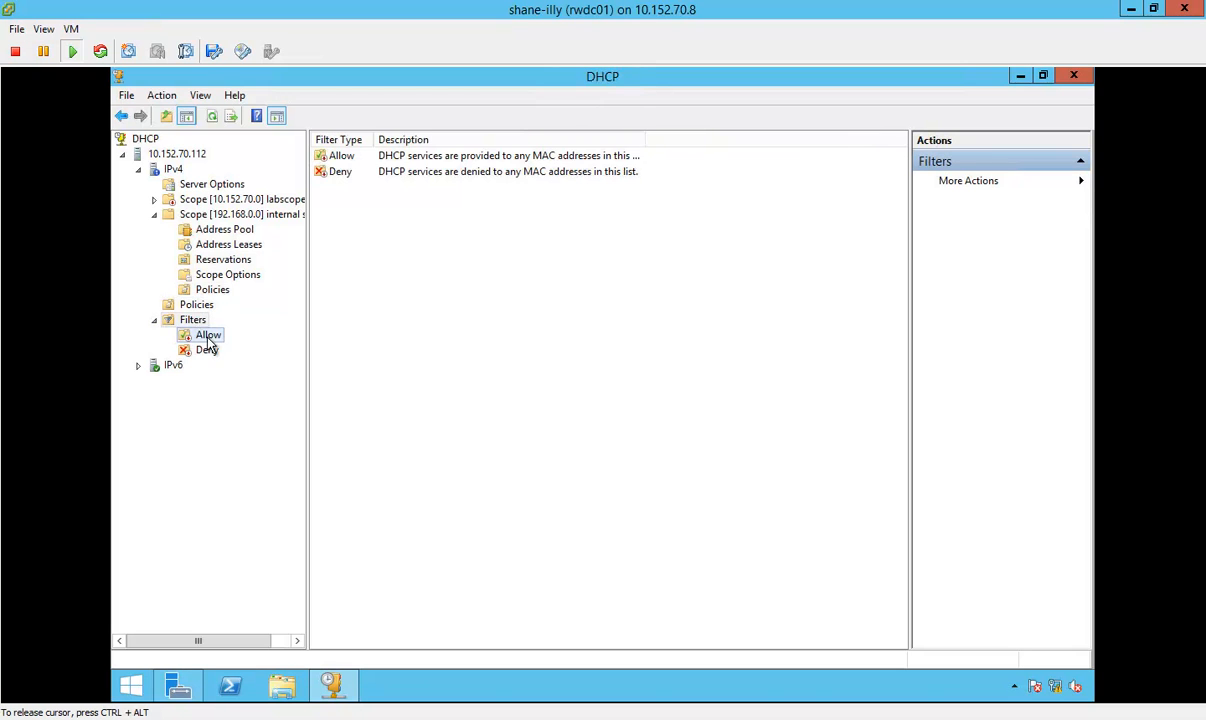
left_click(207, 335)
left_click(208, 350)
left_click(210, 339)
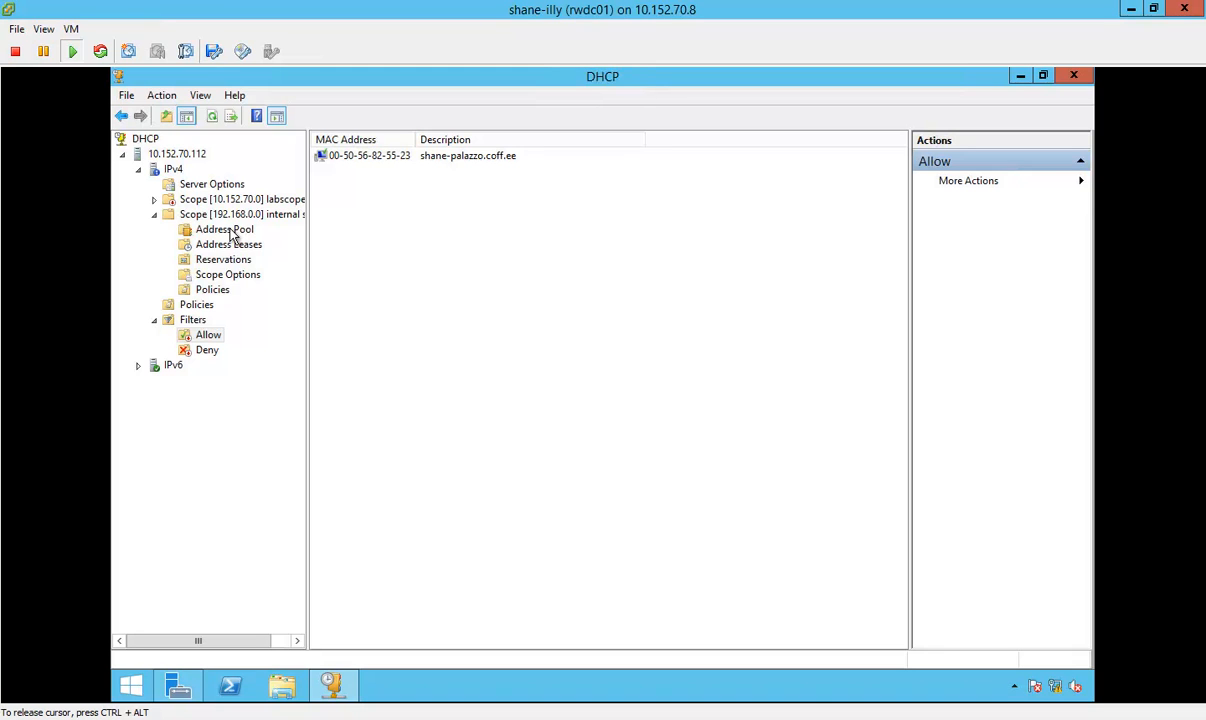
left_click(210, 336)
left_click(256, 219)
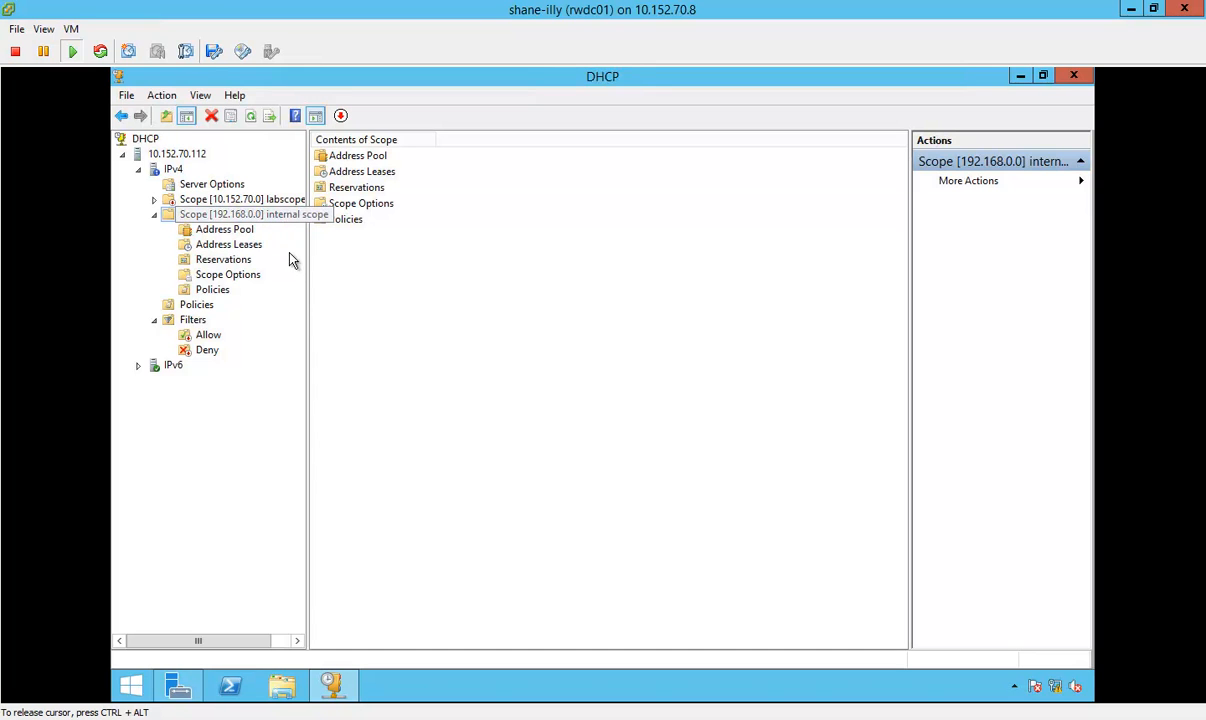
left_click_drag(307, 267, 384, 267)
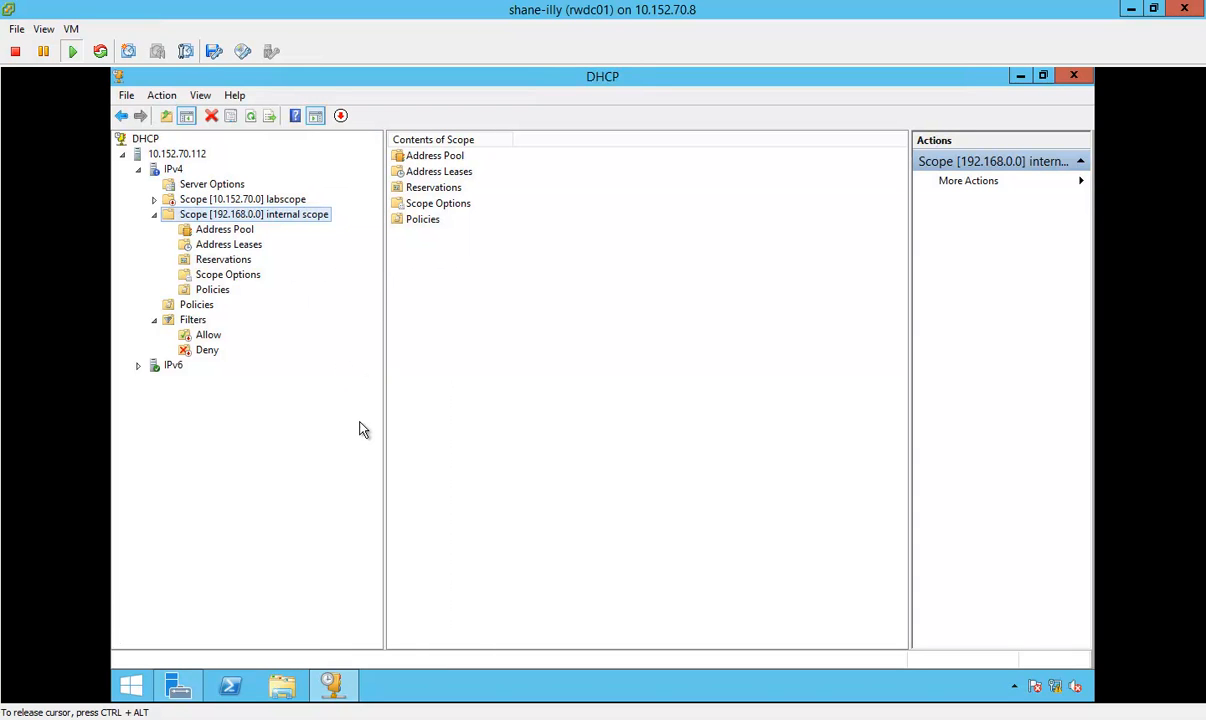
Step: Return to Server Manager on rwdc01 and launch DNS Manager
mouse_move(332, 686)
left_click(178, 686)
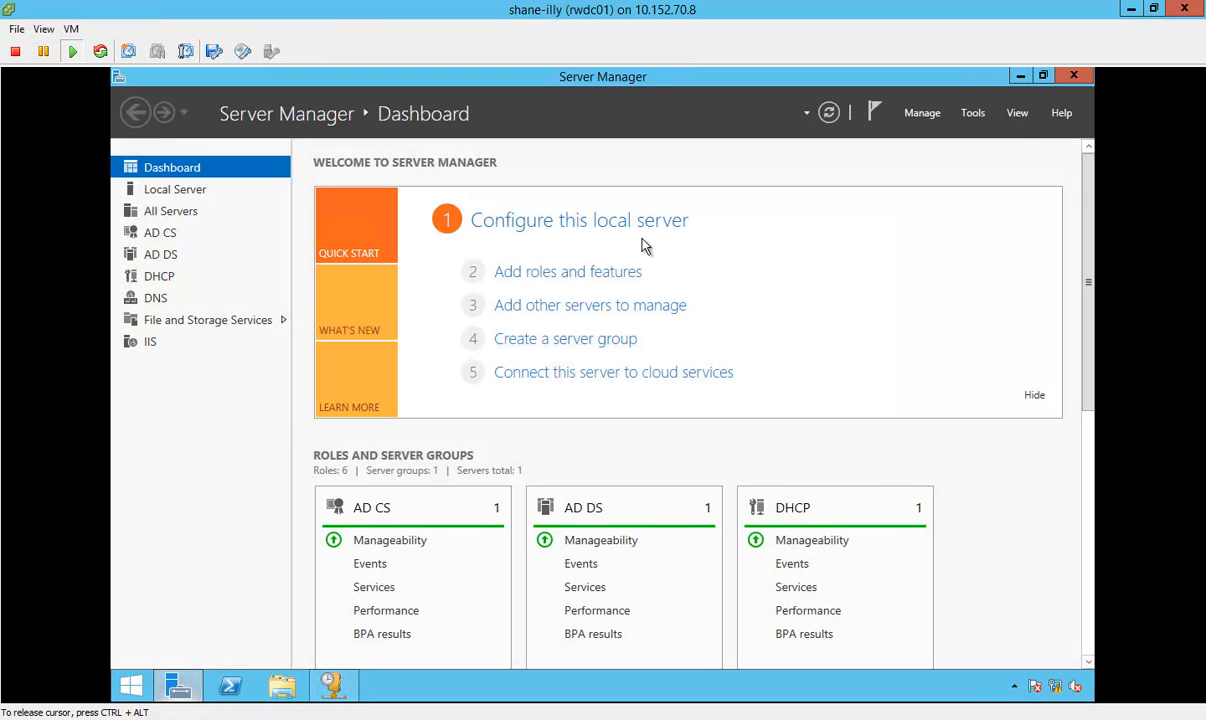
left_click(973, 112)
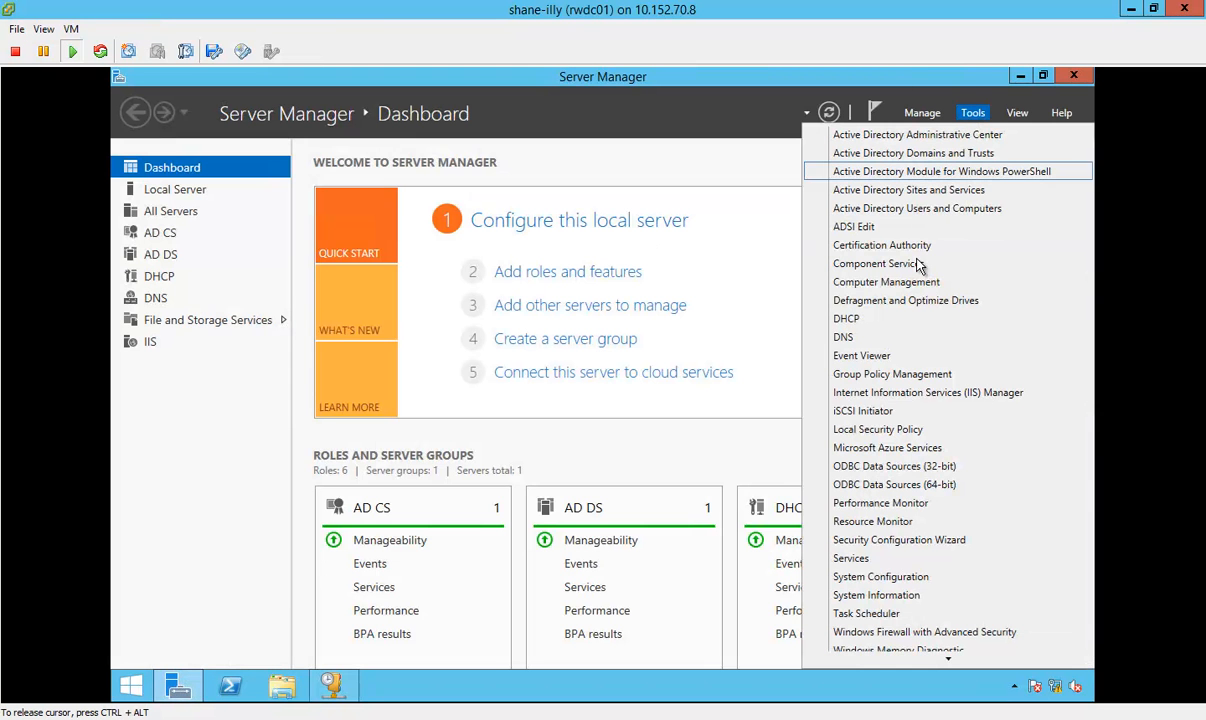
left_click(900, 338)
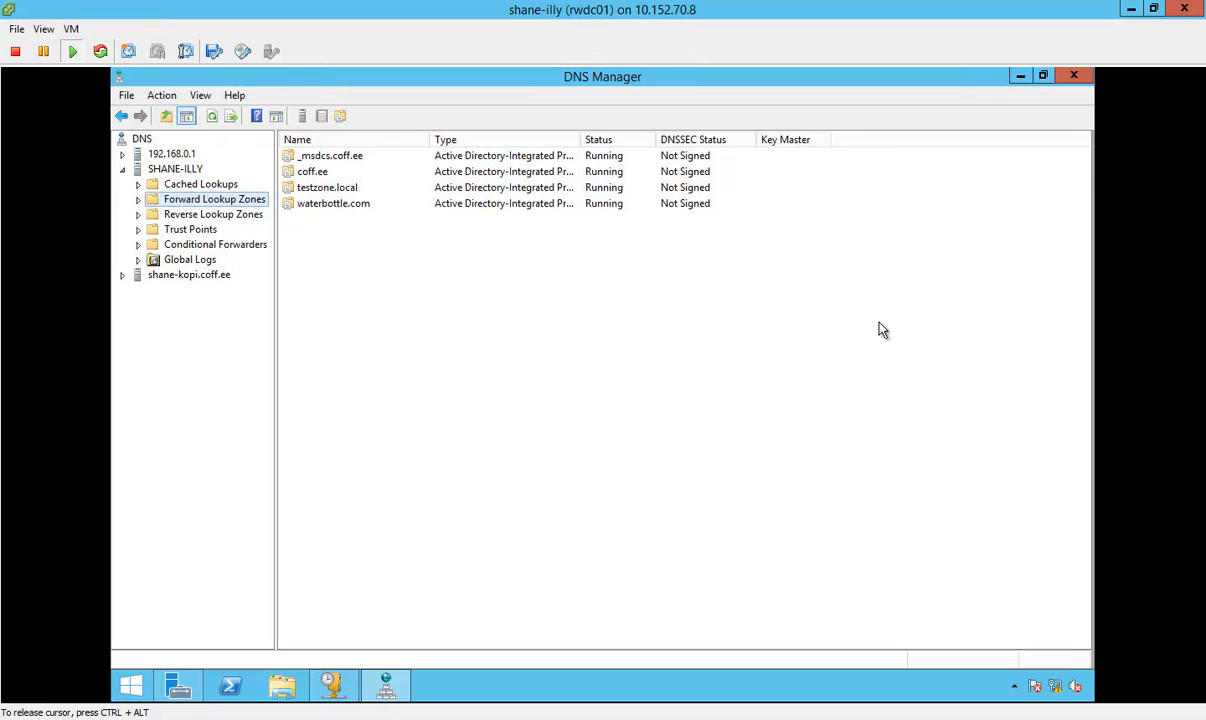
Step: Examine the domain controller's host record in the coff.ee forward lookup zone, then minimize DNS Manager and Server Manager
left_click(139, 200)
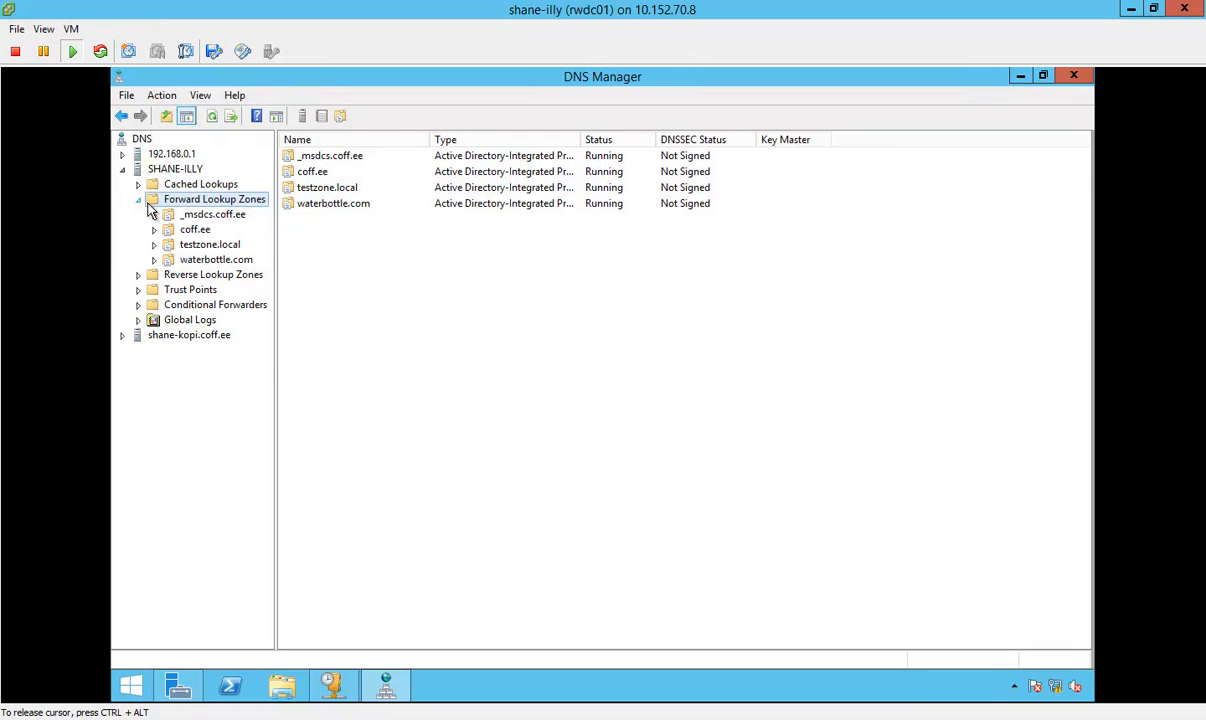
left_click(195, 230)
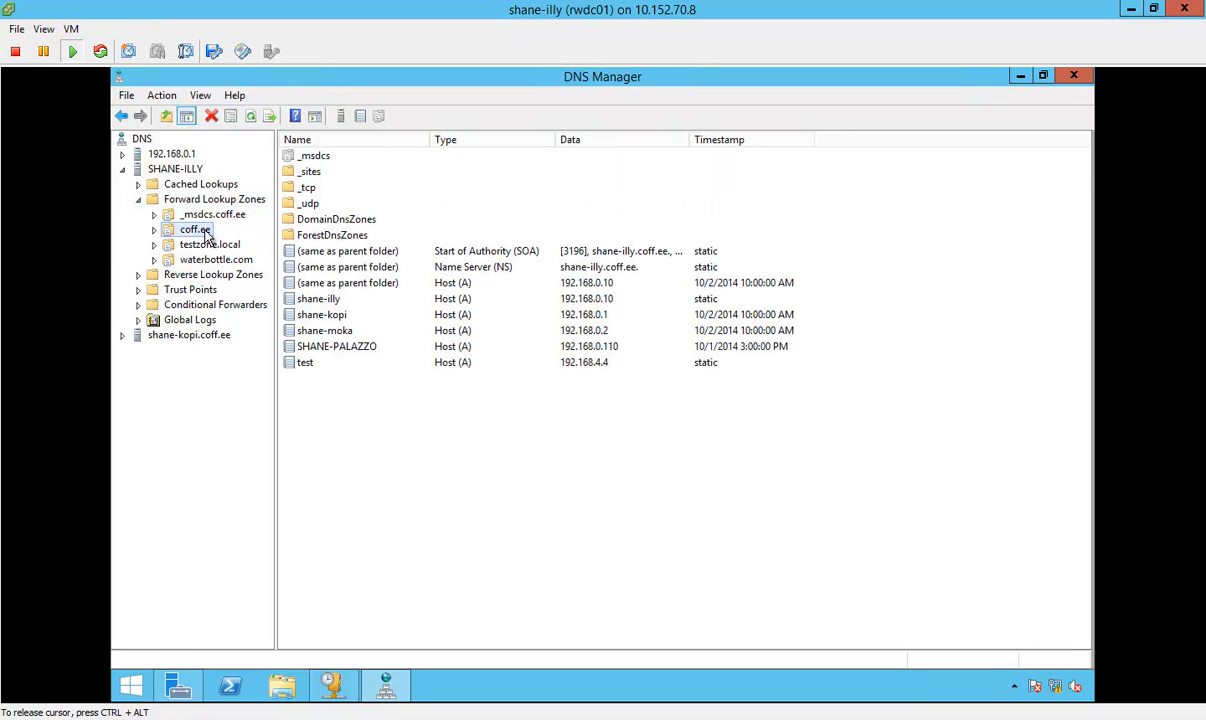
left_click(572, 300)
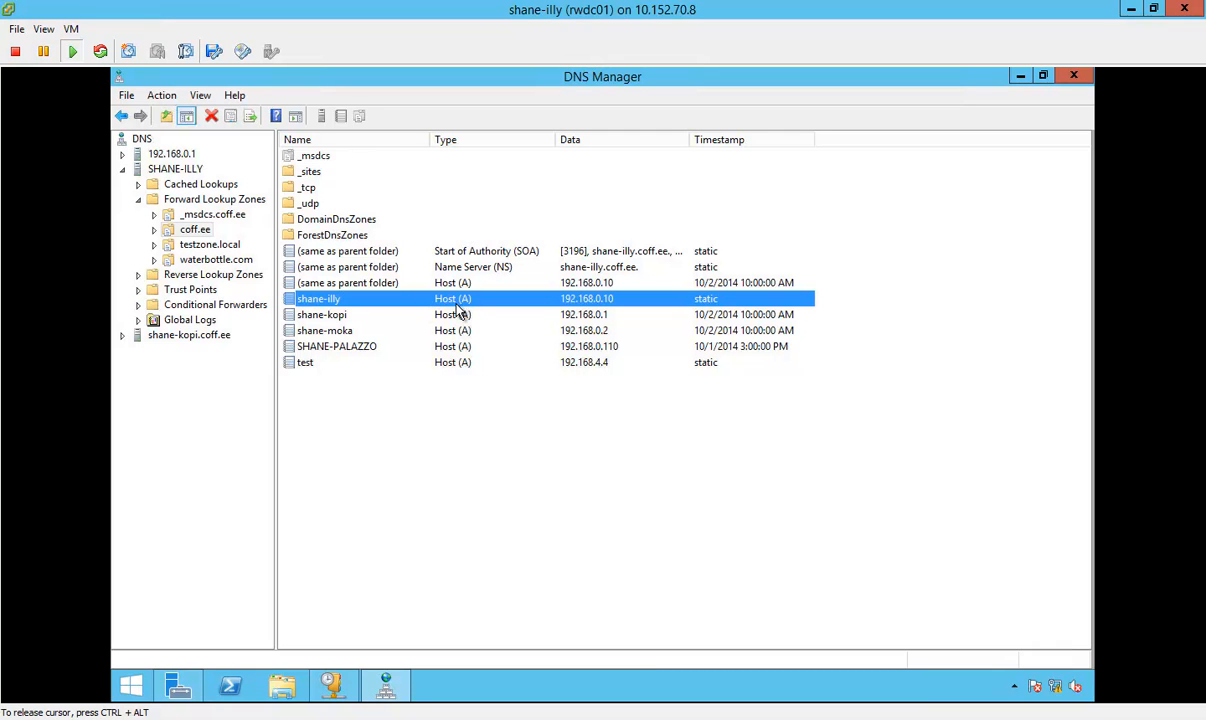
left_click(1020, 77)
left_click(1018, 78)
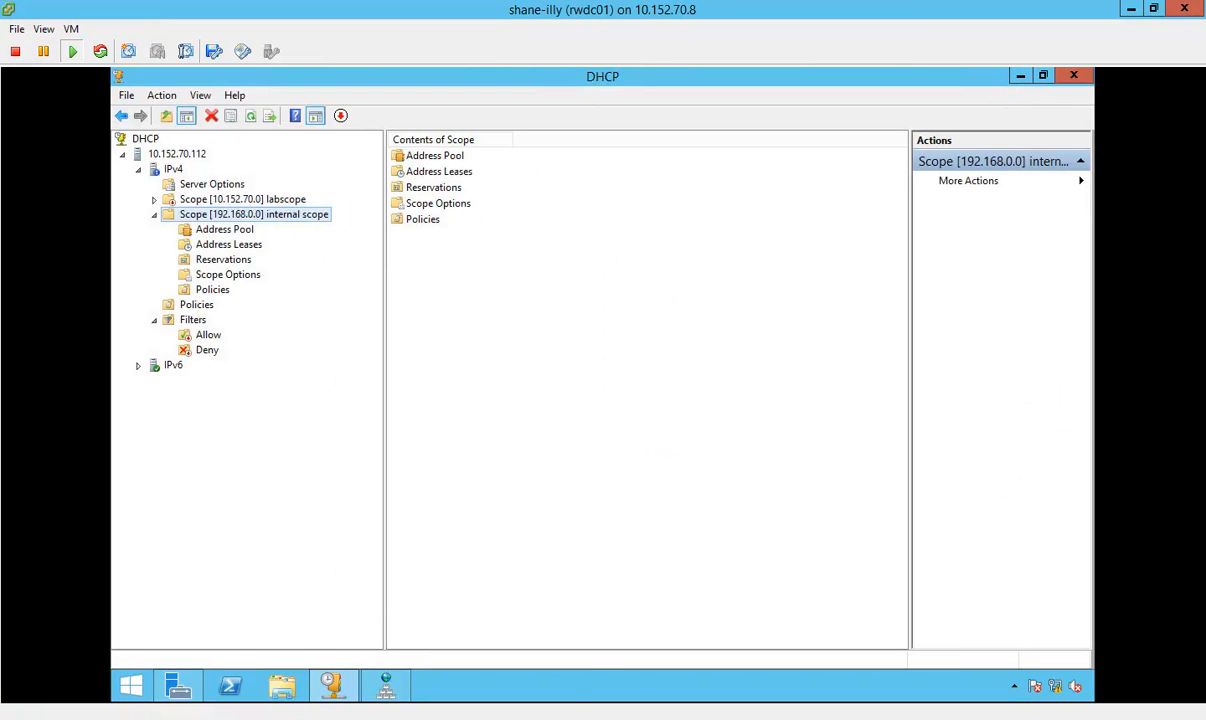
Step: Switch to the server01 console and set the RRAS wizard to automatic client IP assignment and Routing and Remote Access authentication without RADIUS
left_click(345, 719)
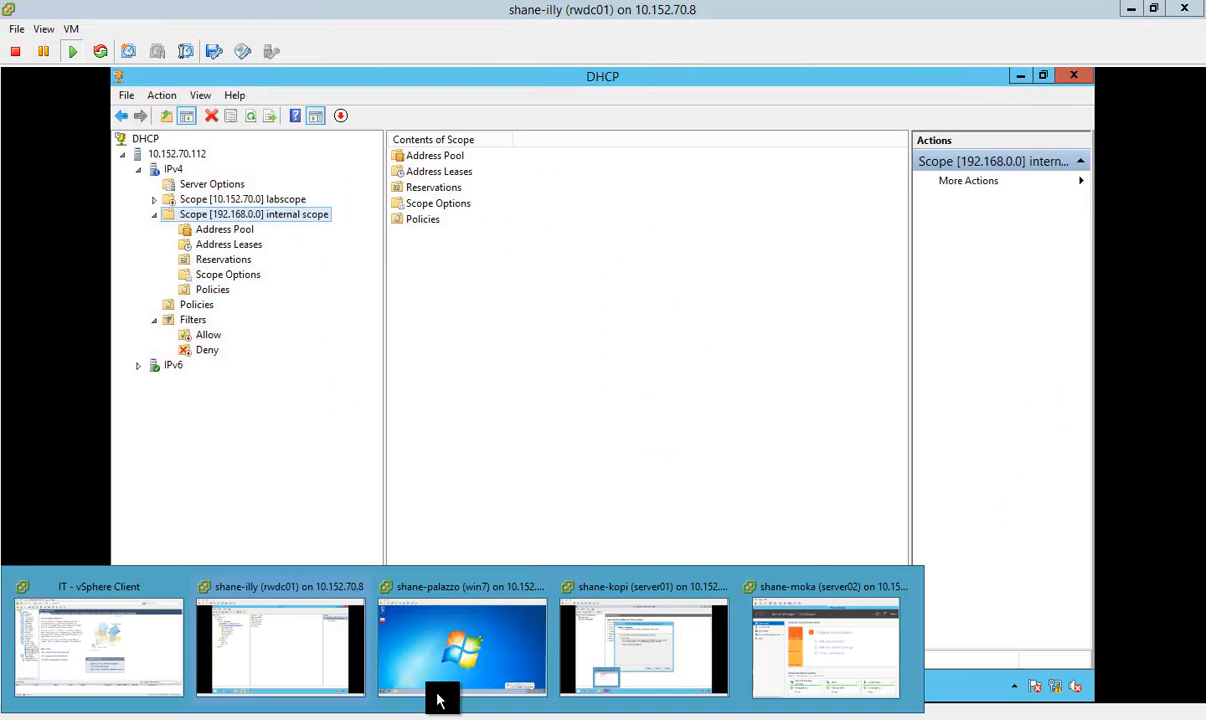
left_click(612, 655)
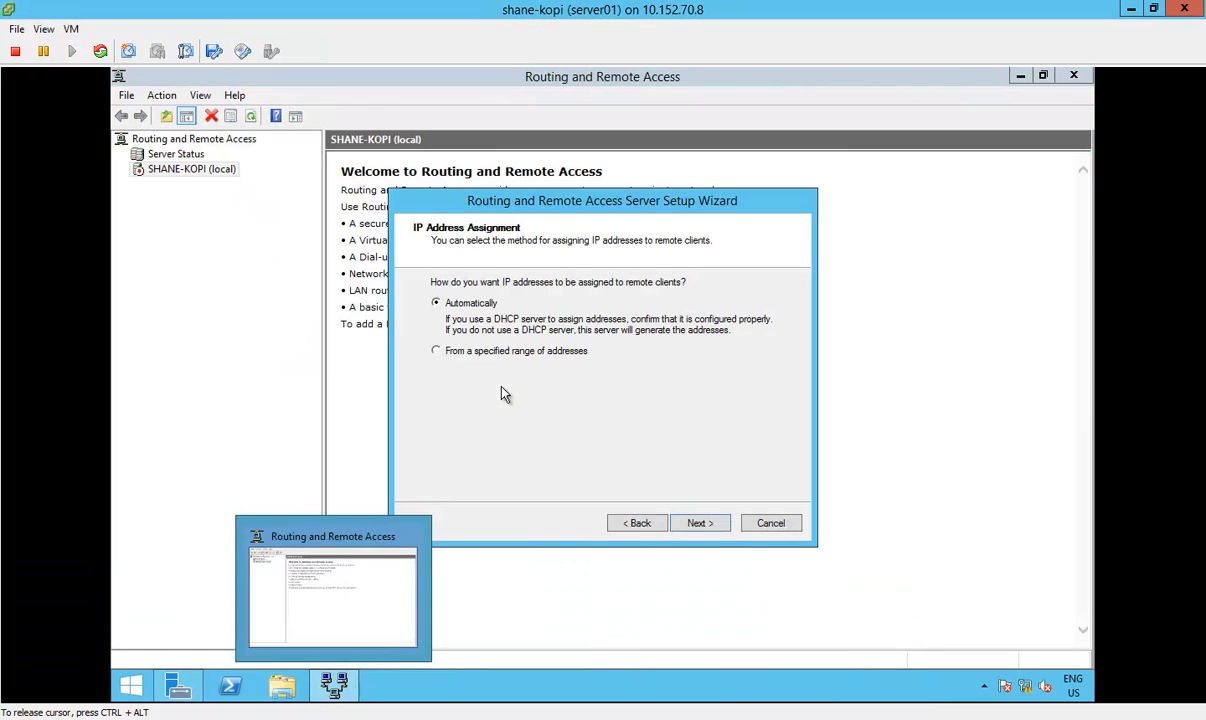
left_click(700, 524)
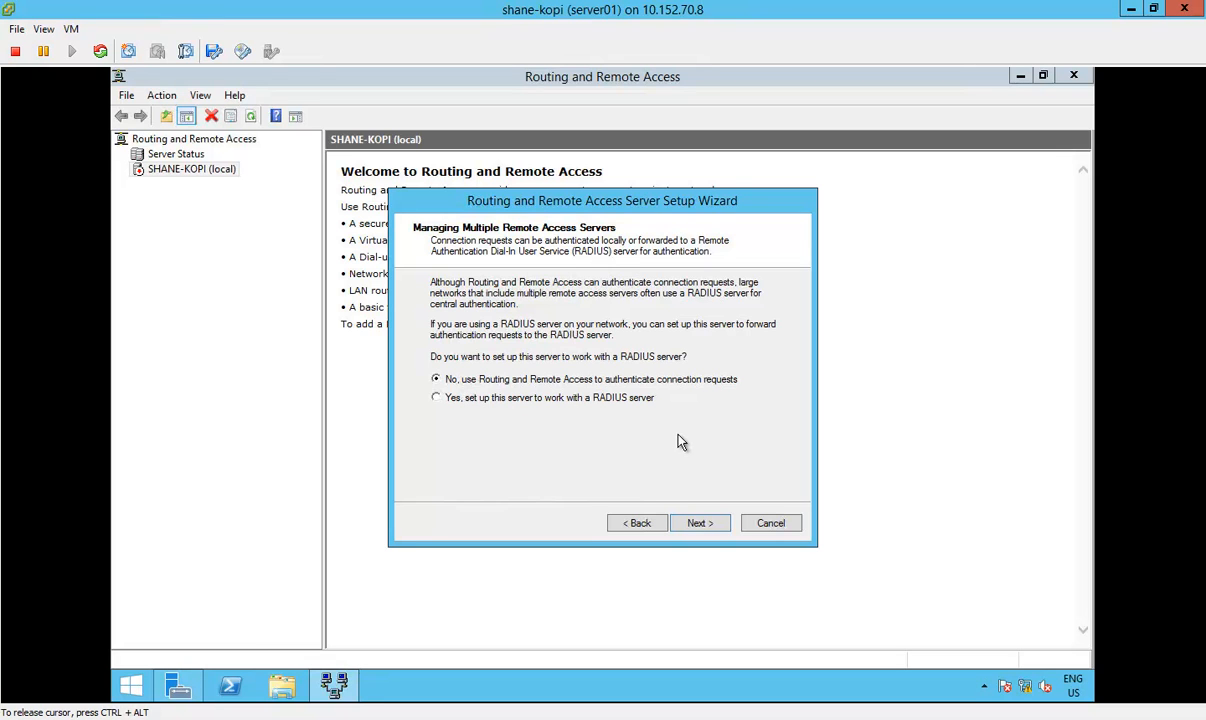
left_click(699, 523)
left_click(703, 524)
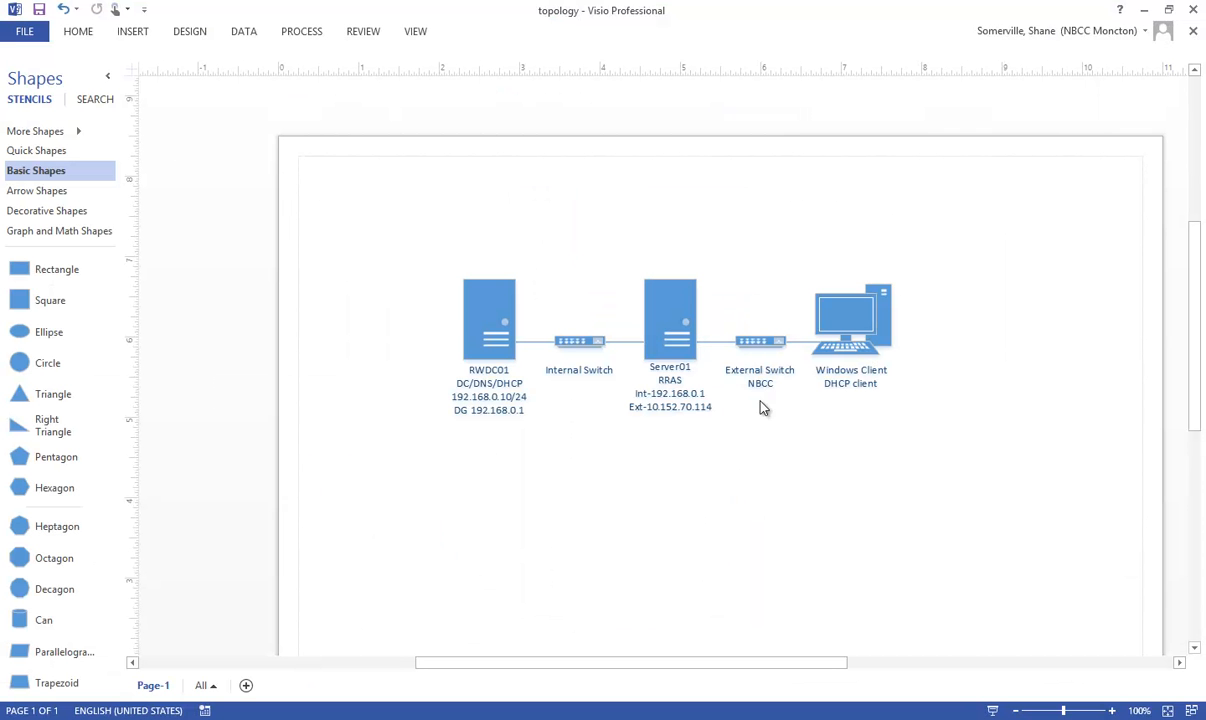
Step: In the Visio topology diagram, examine how RWDC01 and the Windows client connect through Server01
left_click(497, 339)
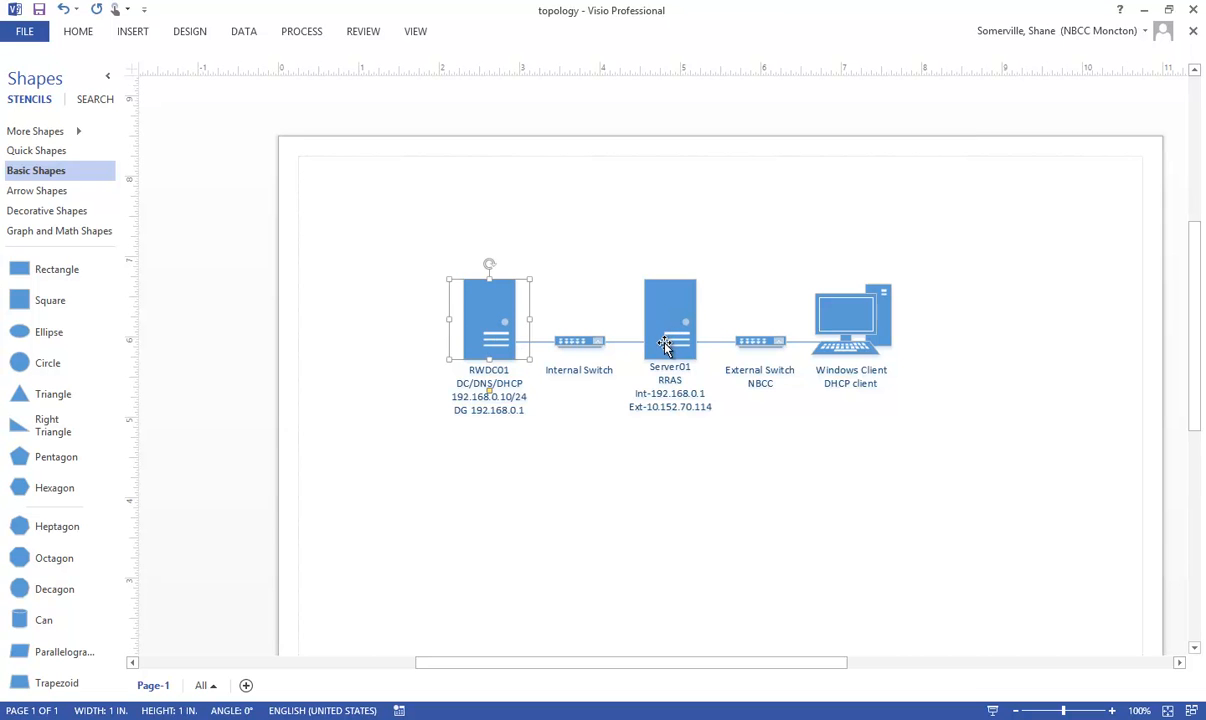
left_click(555, 450)
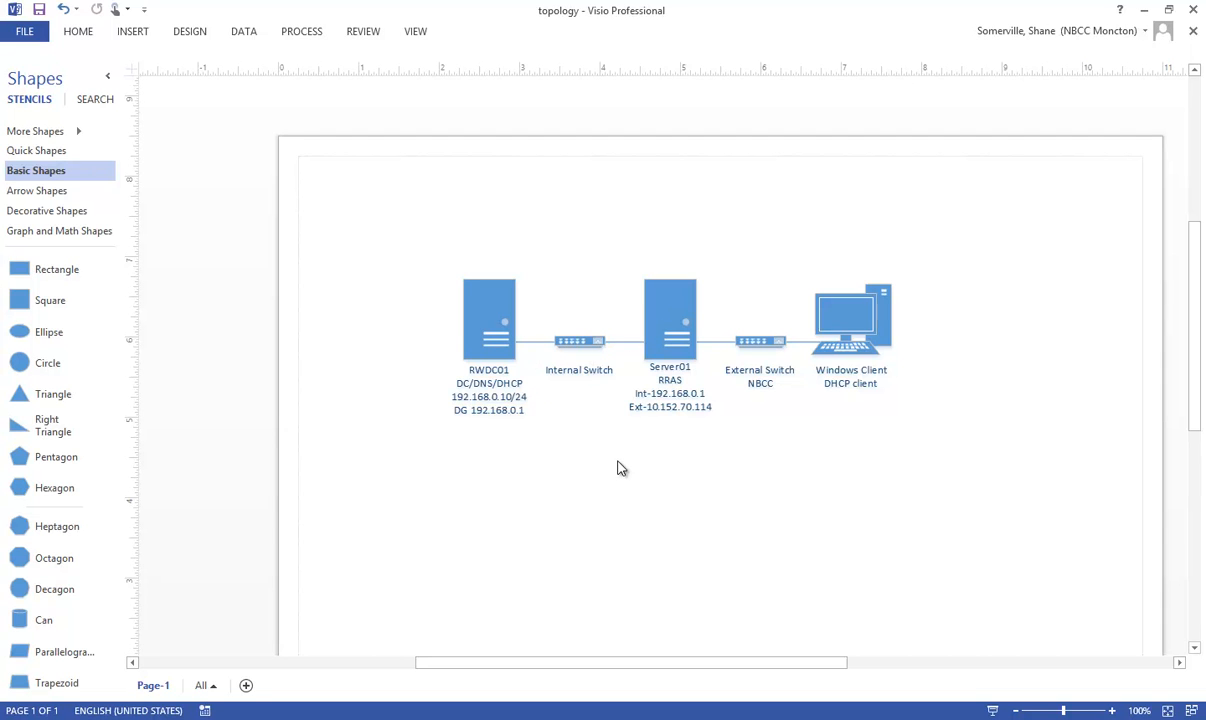
left_click(850, 332)
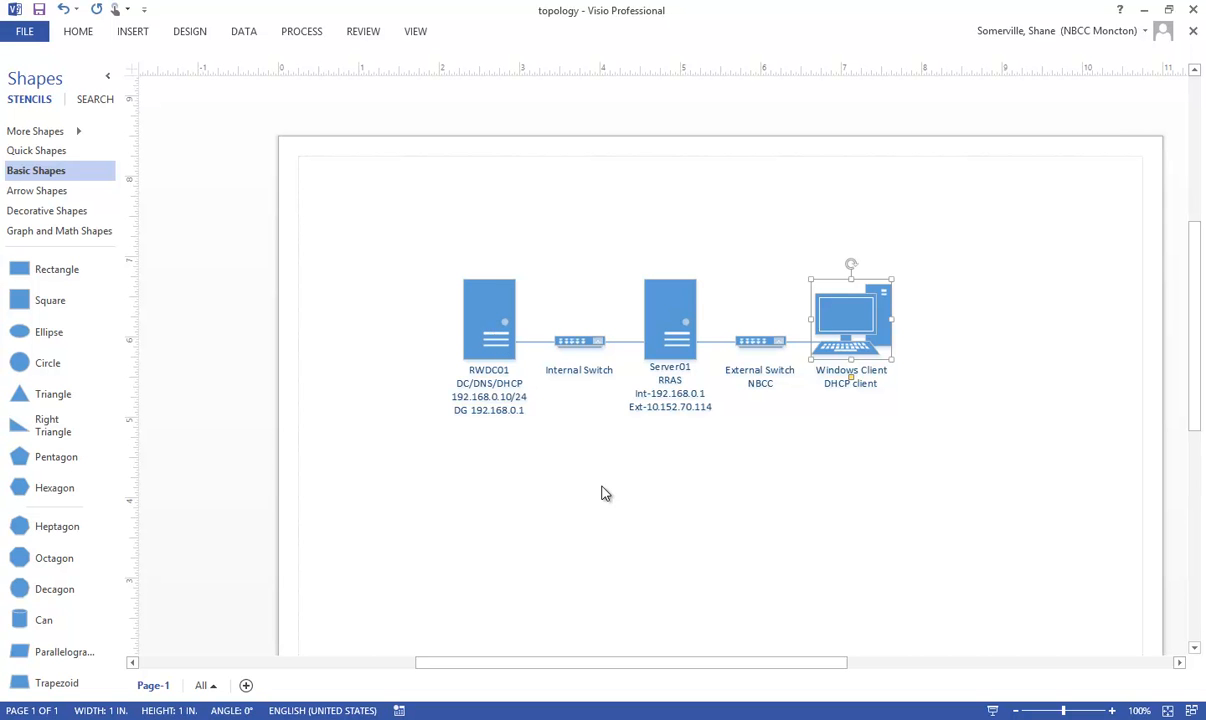
Step: Minimize the topology diagram and complete the RRAS setup wizard on server01, acknowledging the DHCP relay notice
left_click(1145, 10)
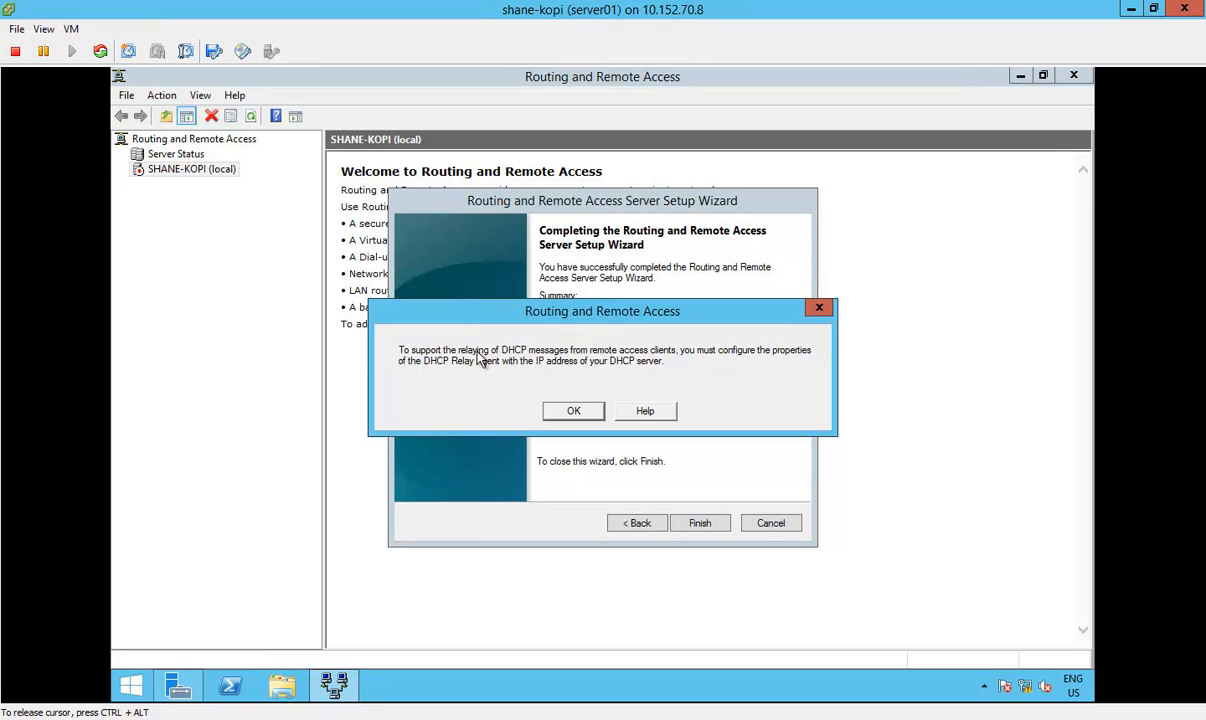
left_click(573, 412)
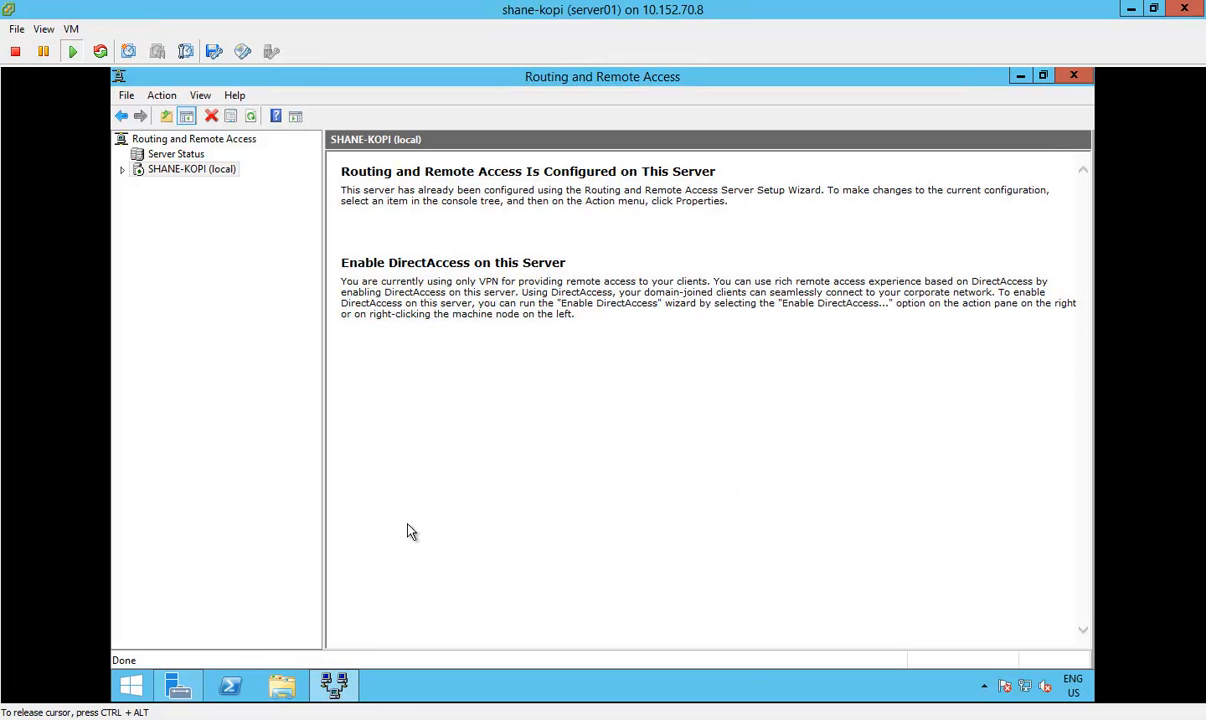
Step: Switch to the win7 client console and close its Network Connections window and the VPN reconnect dialog
mouse_move(385, 718)
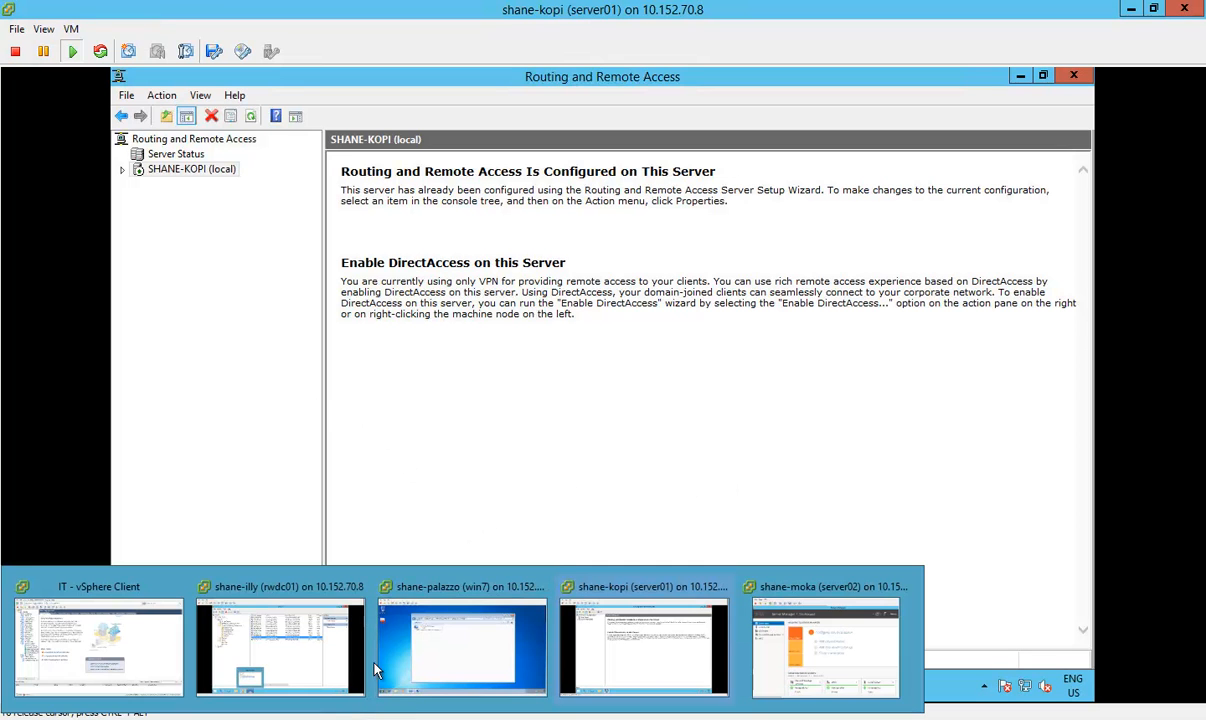
left_click(651, 643)
left_click(400, 718)
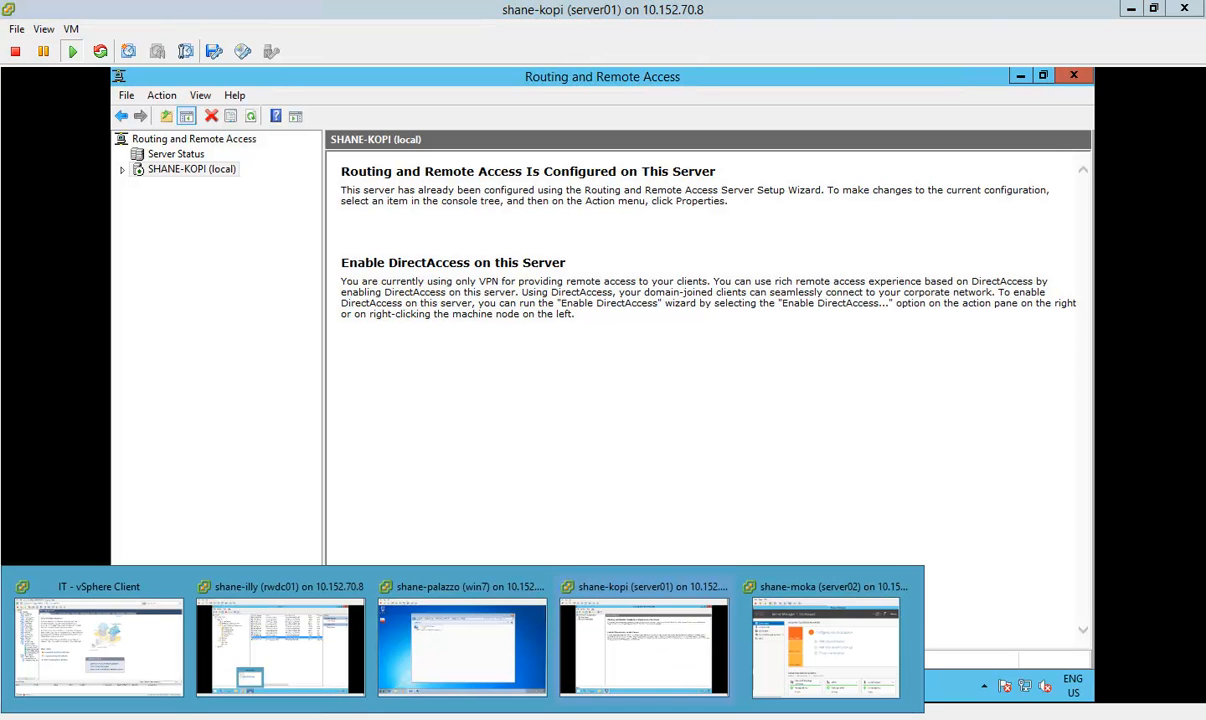
left_click(468, 628)
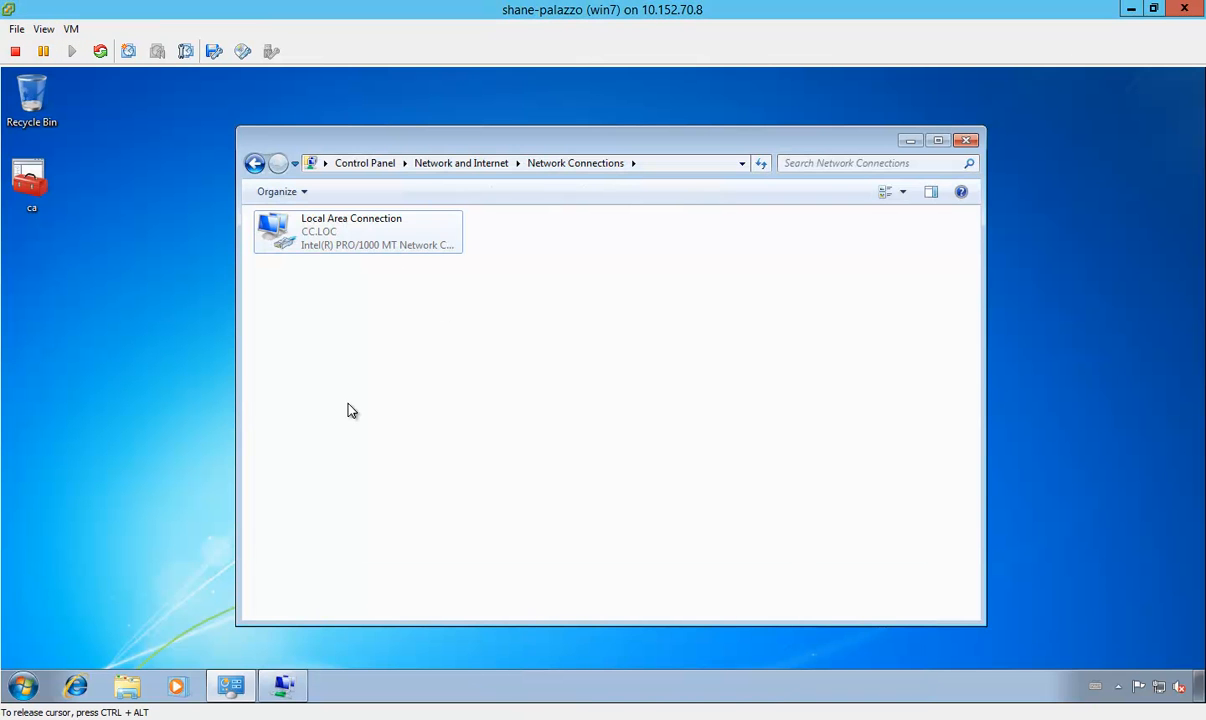
left_click(973, 142)
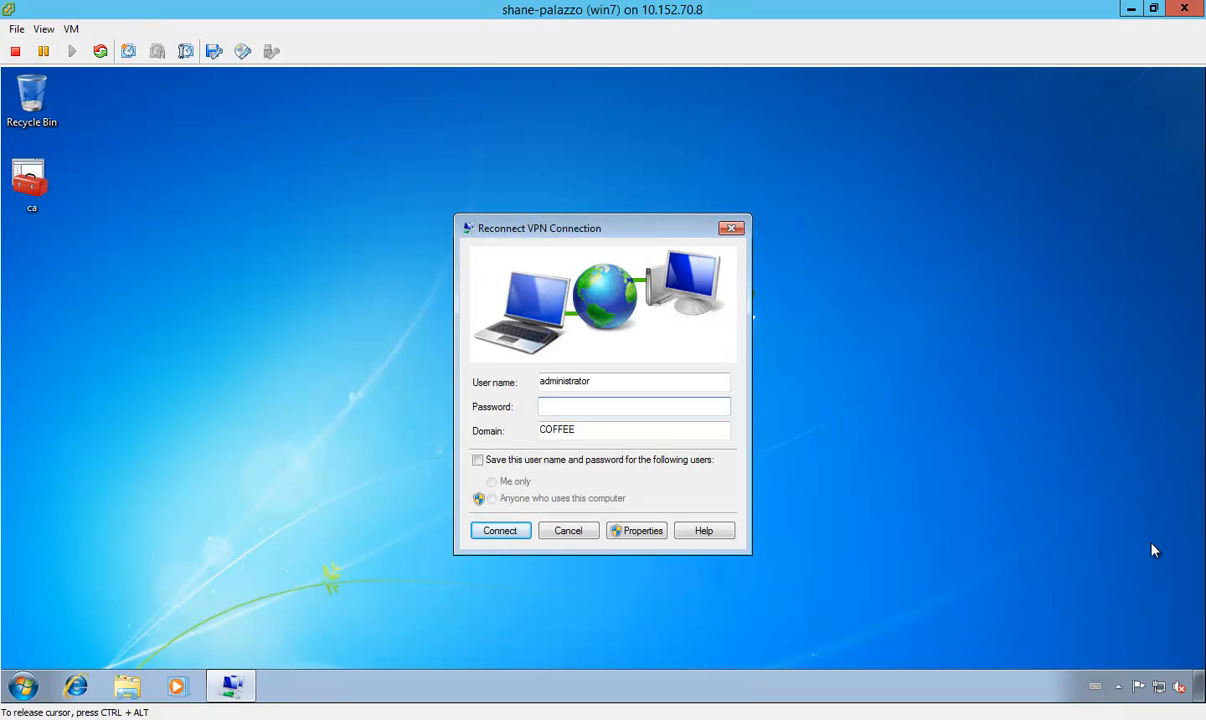
left_click(727, 231)
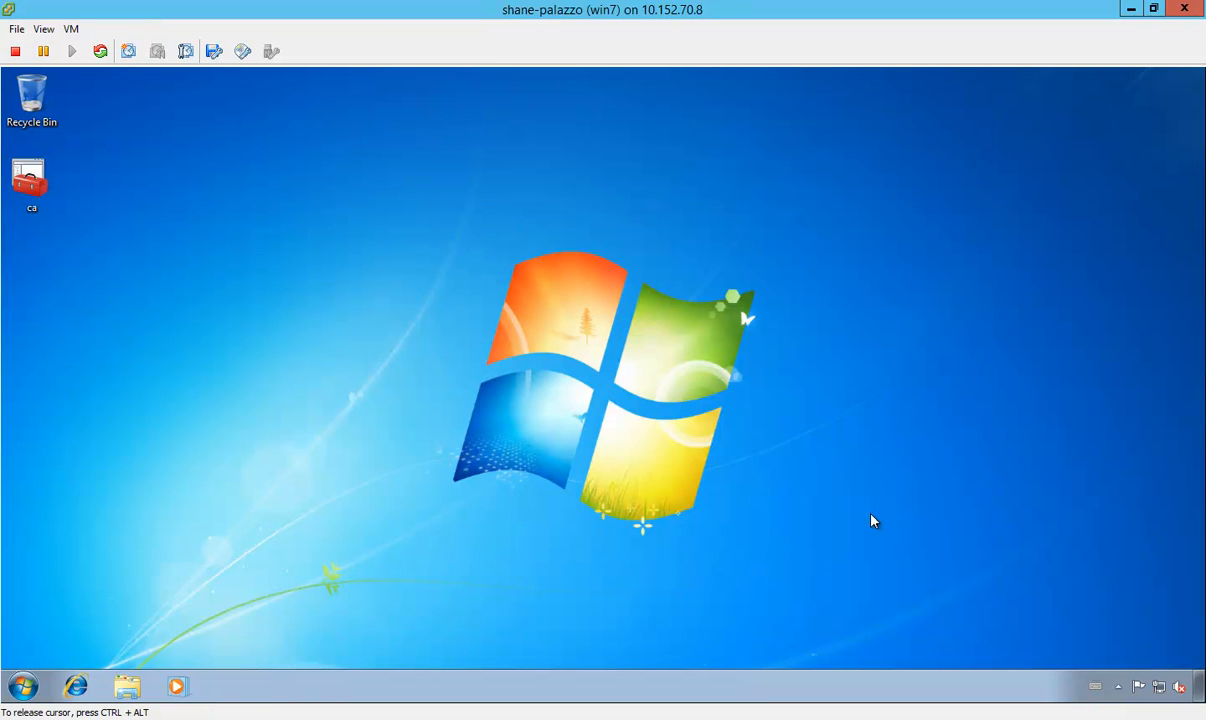
Step: From the Network and Sharing Center, set up a new workplace connection that uses the Internet connection (VPN)
left_click(1160, 687)
left_click(1105, 650)
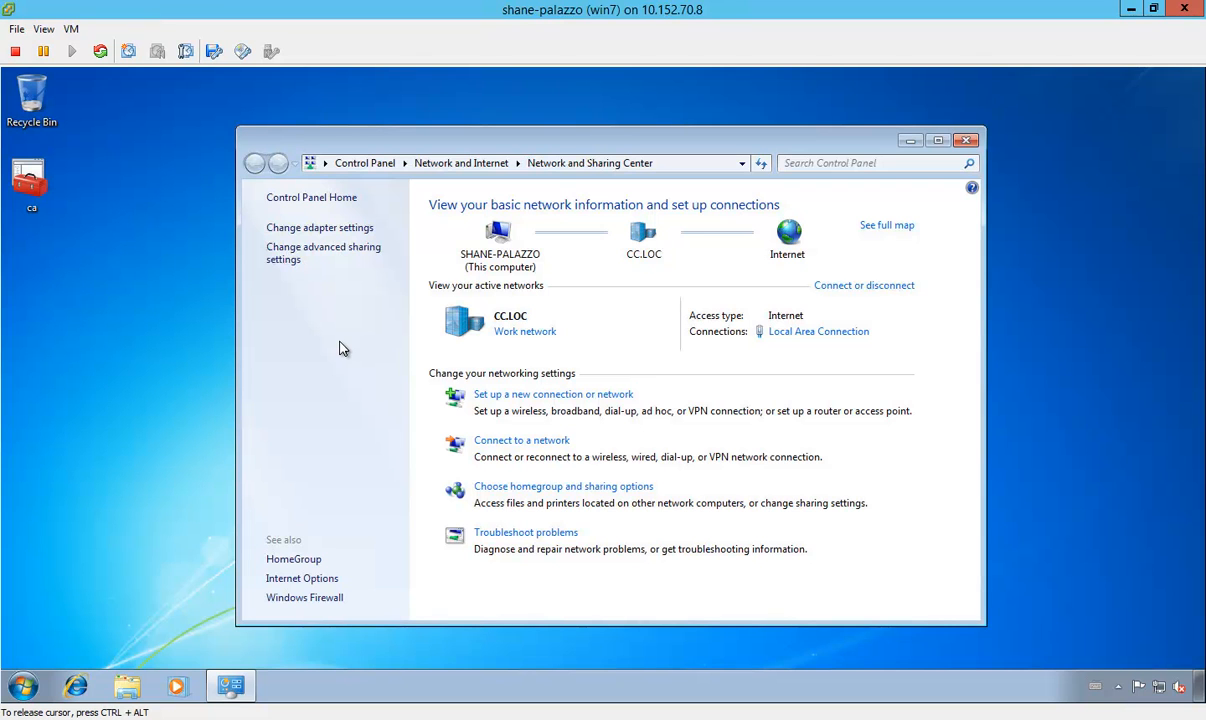
left_click(619, 398)
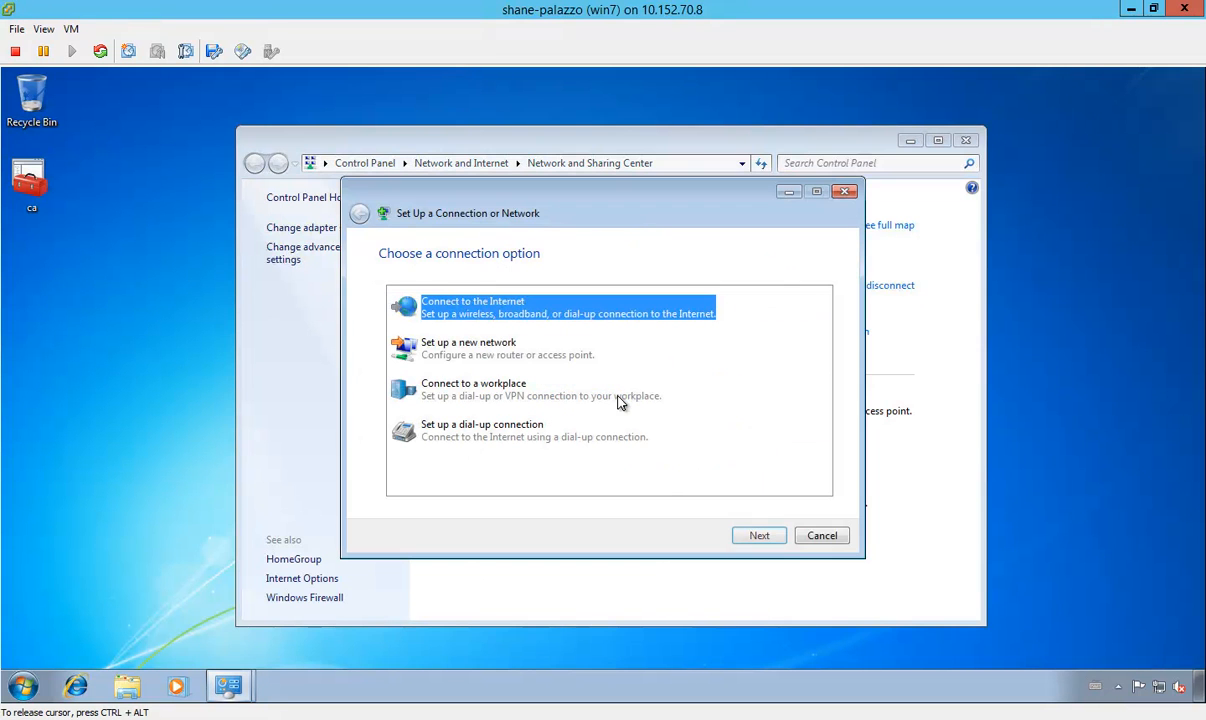
left_click(619, 400)
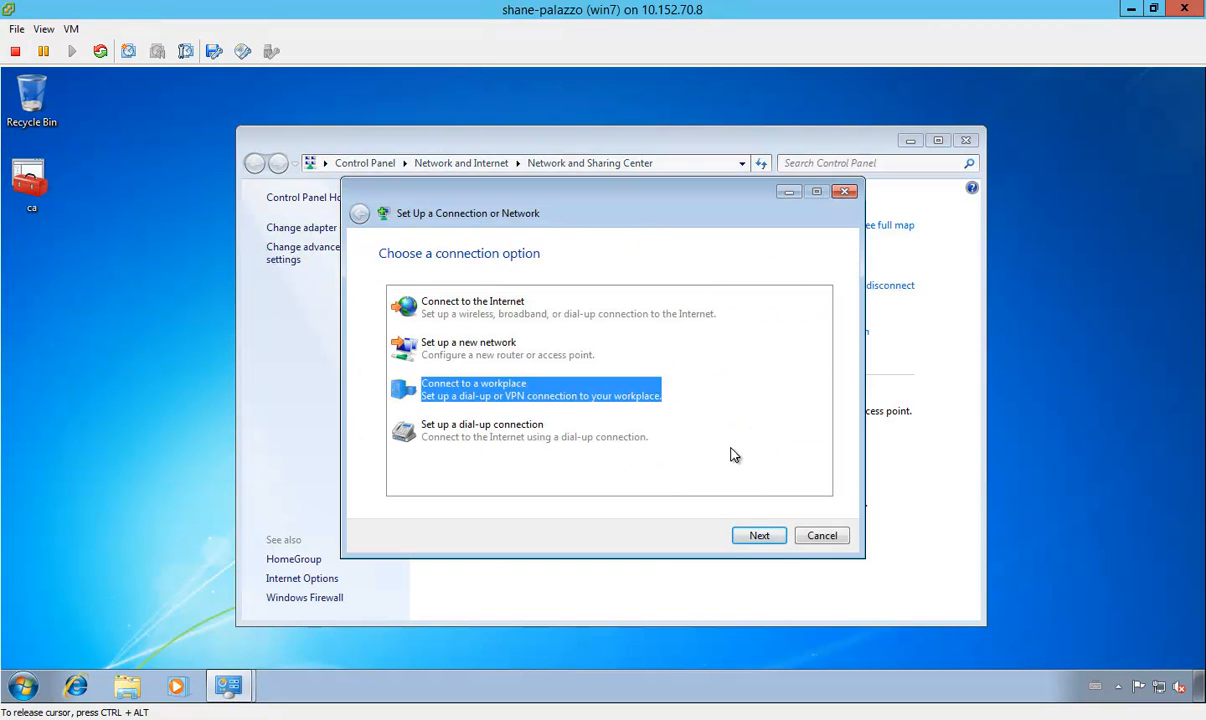
left_click(760, 535)
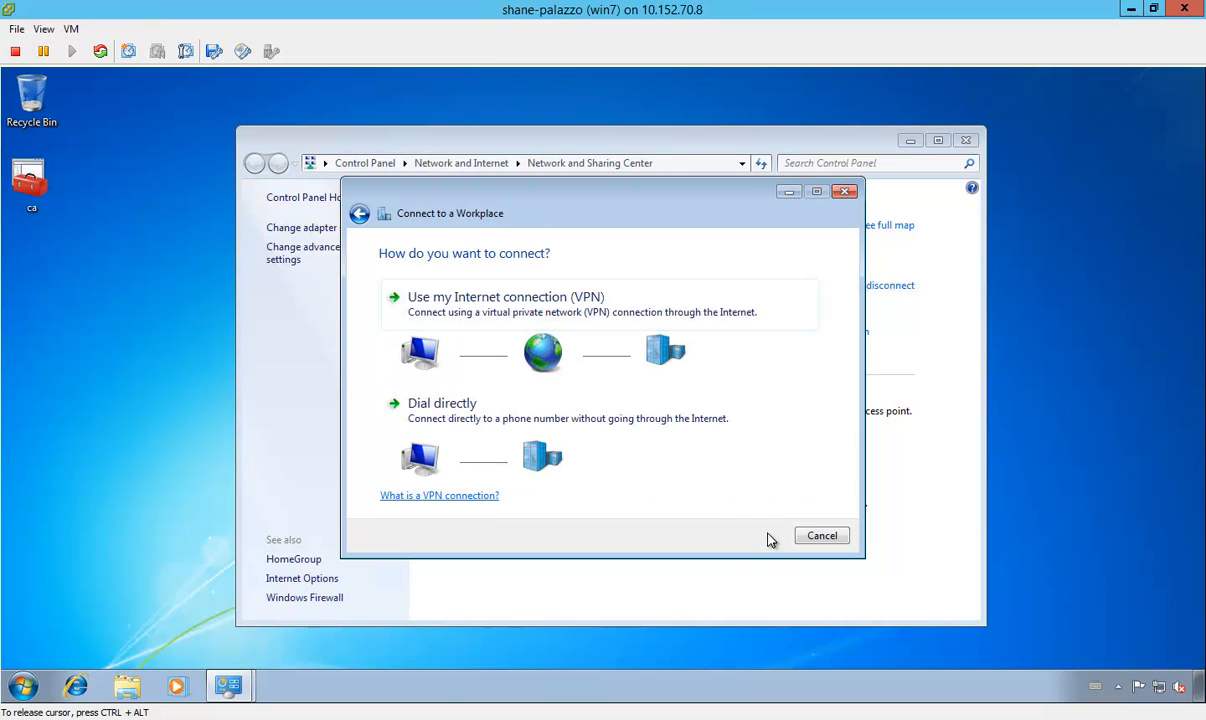
left_click(705, 315)
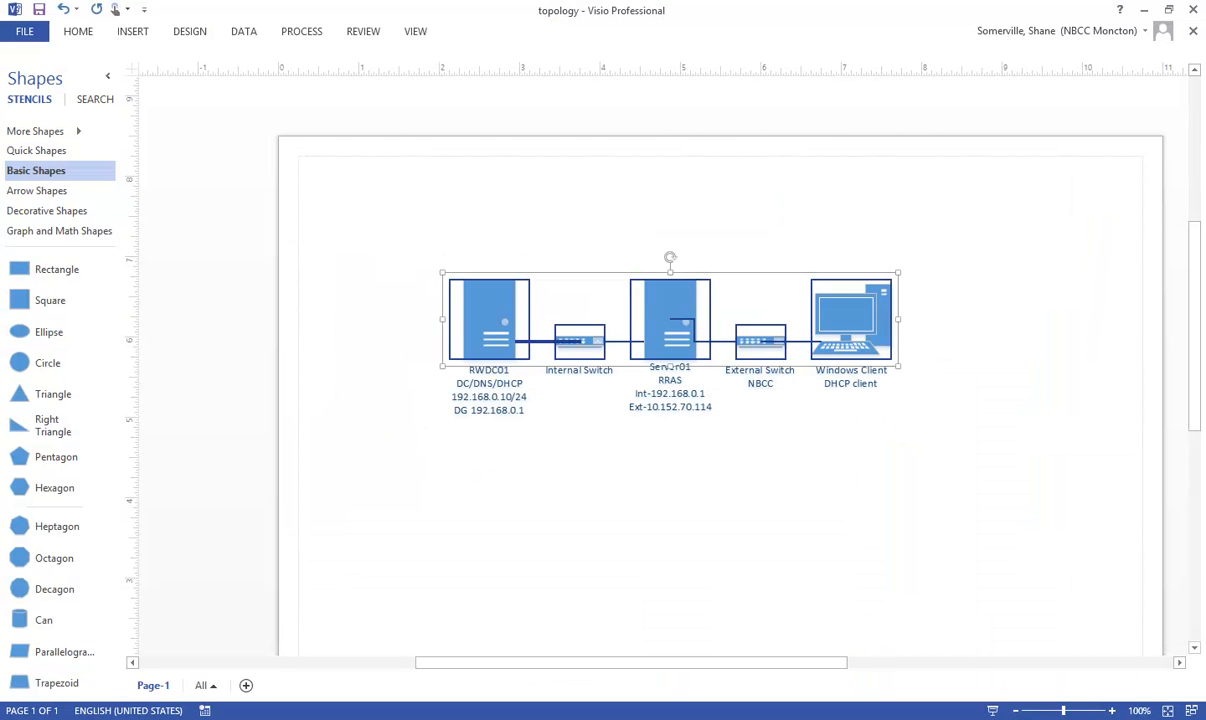
Step: Check Server01's external address in the topology diagram, enter 10.152.70.114 as the Internet address, and allow other people to use the connection
left_click(1040, 600)
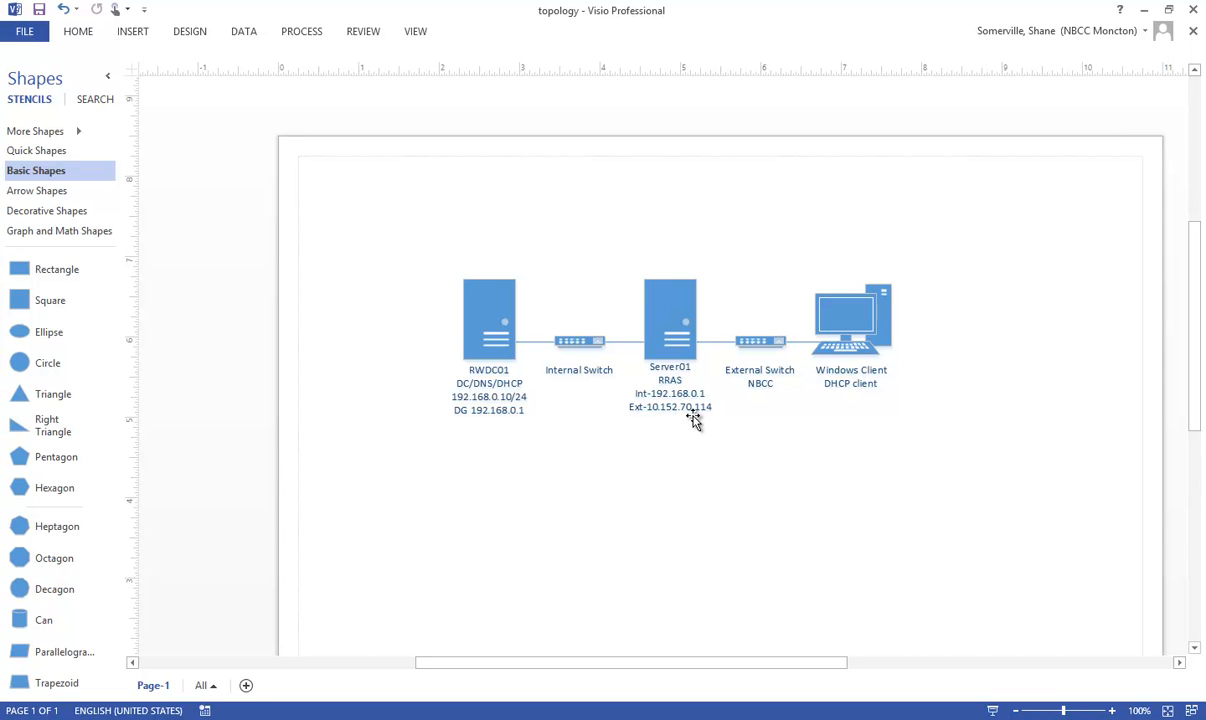
left_click(1144, 14)
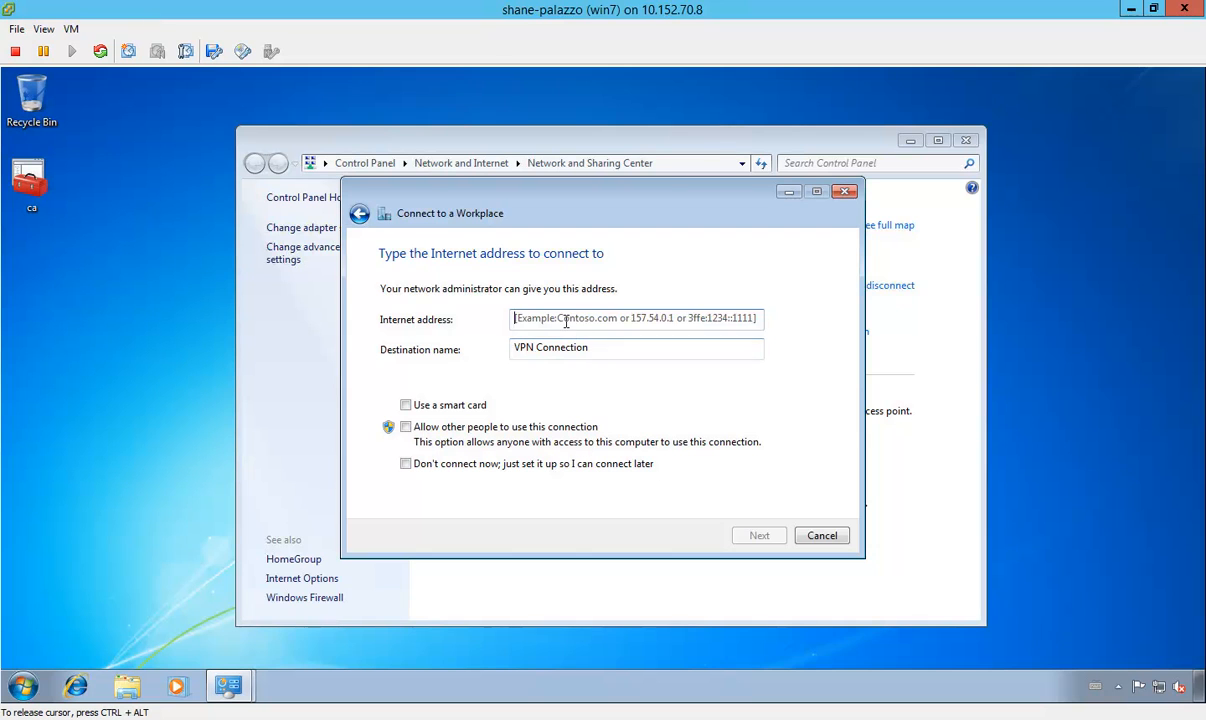
left_click(566, 321)
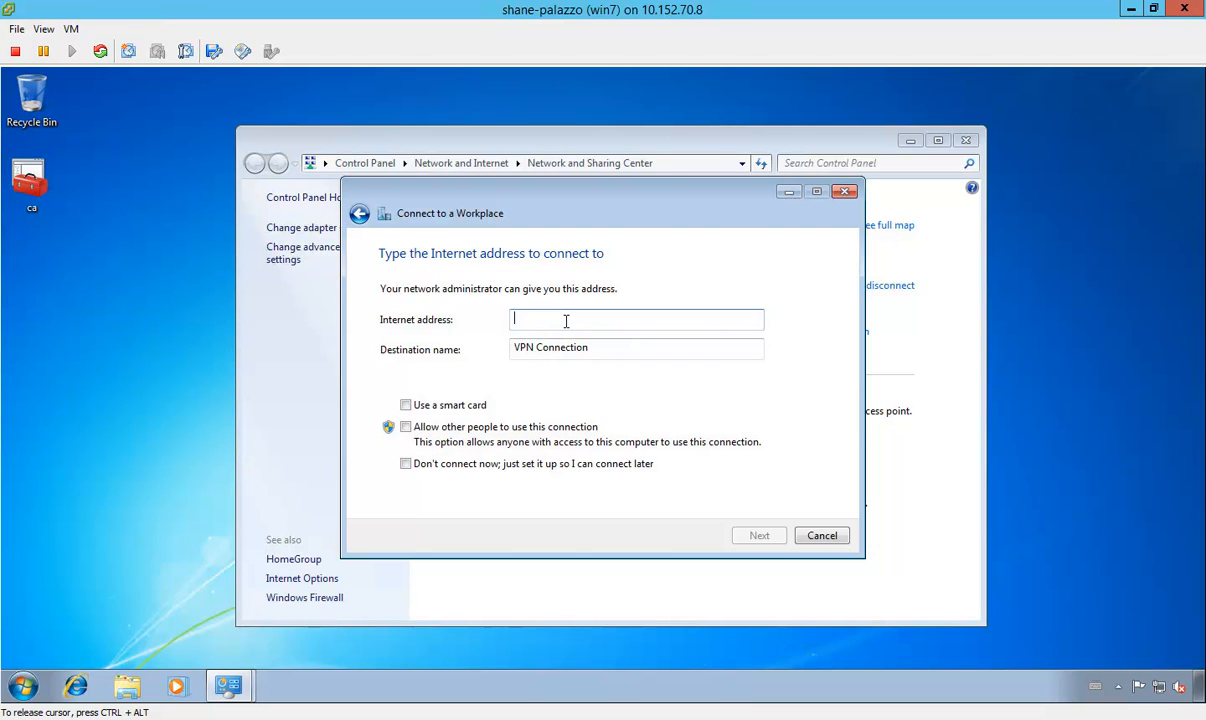
type("10.152.70.114")
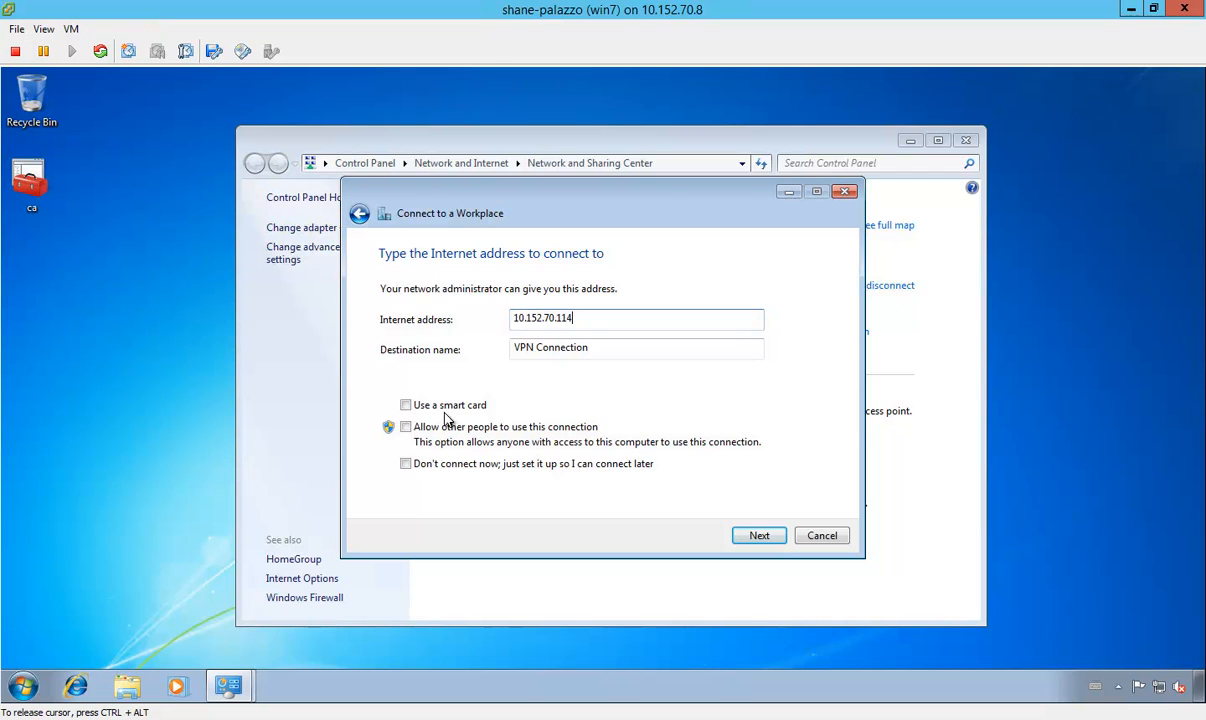
left_click(406, 427)
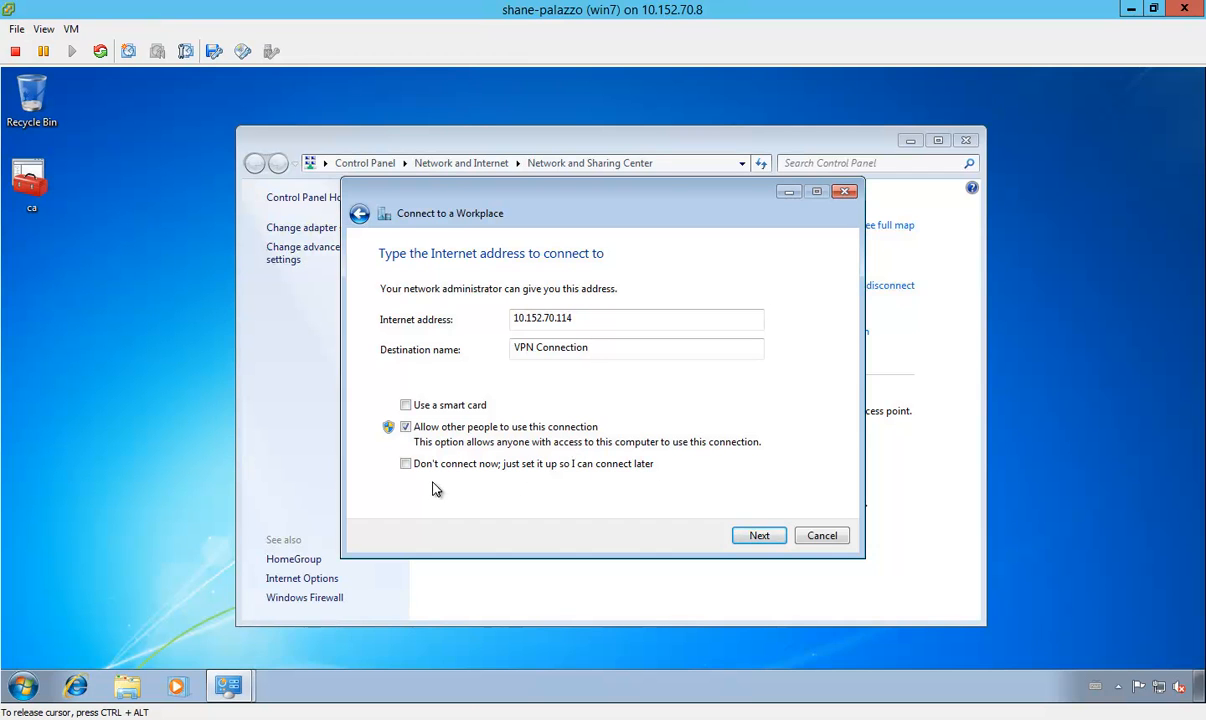
left_click(765, 543)
Step: Enter user name administrator, the account password and domain COFFEE, and try to connect to the VPN
type("adminsit")
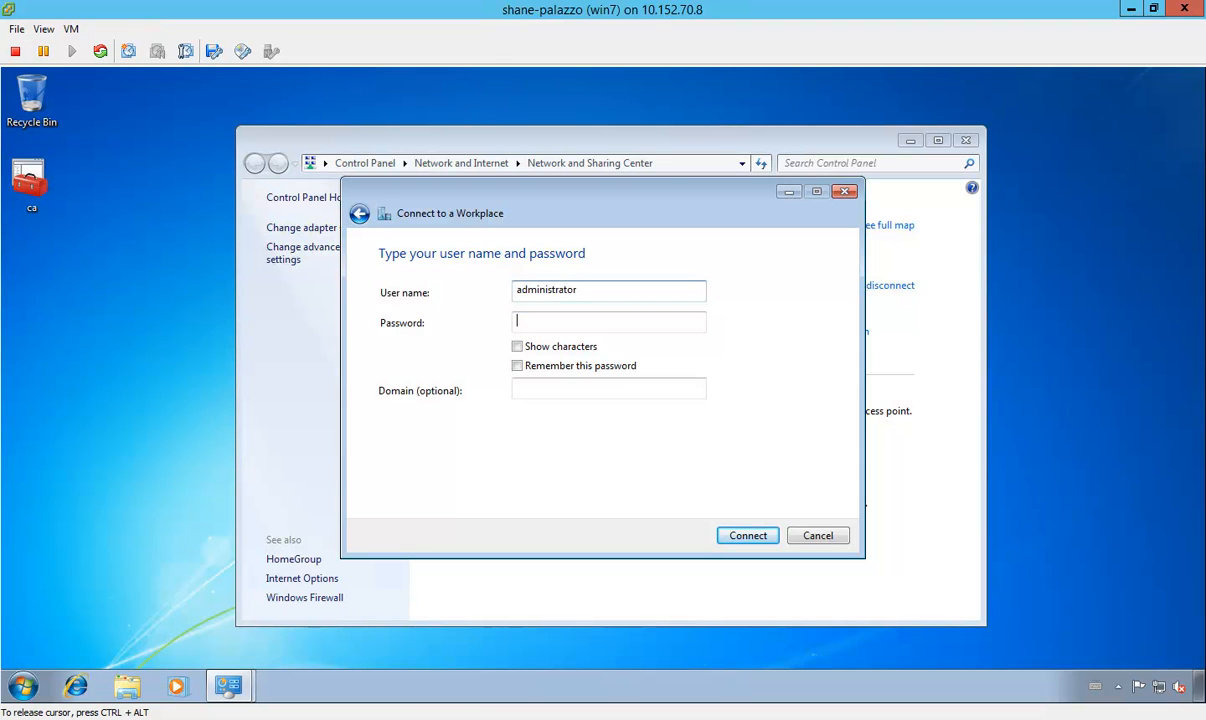
type("*******")
key("Tab")
key("Tab")
key("Tab")
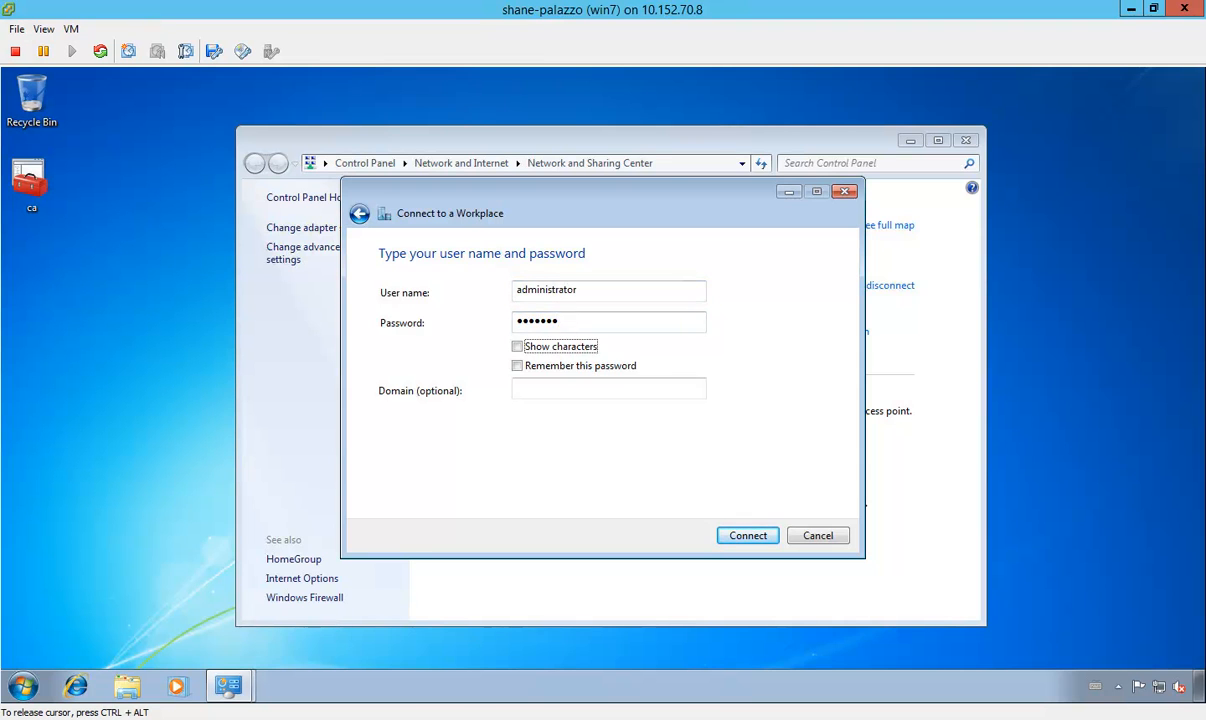
type("COFF")
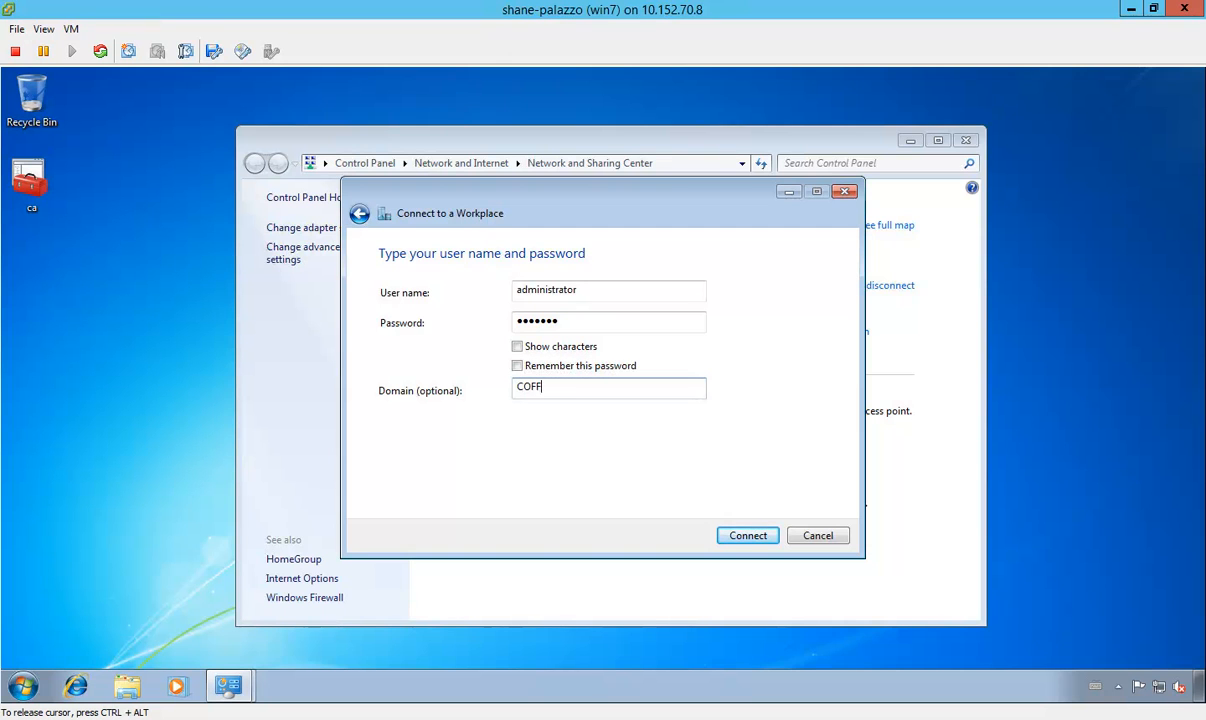
type("EE")
left_click(750, 537)
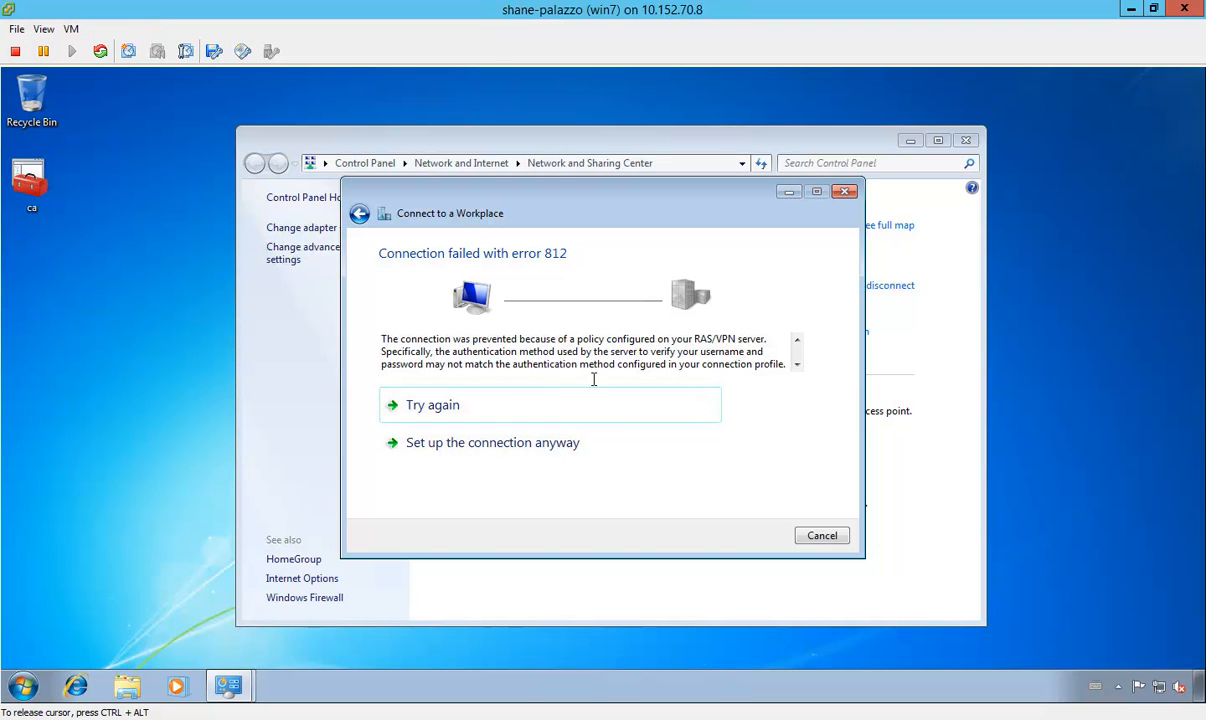
Step: Read the rest of the VPN connection error, then view Remote Access Logging & Policies in Routing and Remote Access on server01
left_click(797, 364)
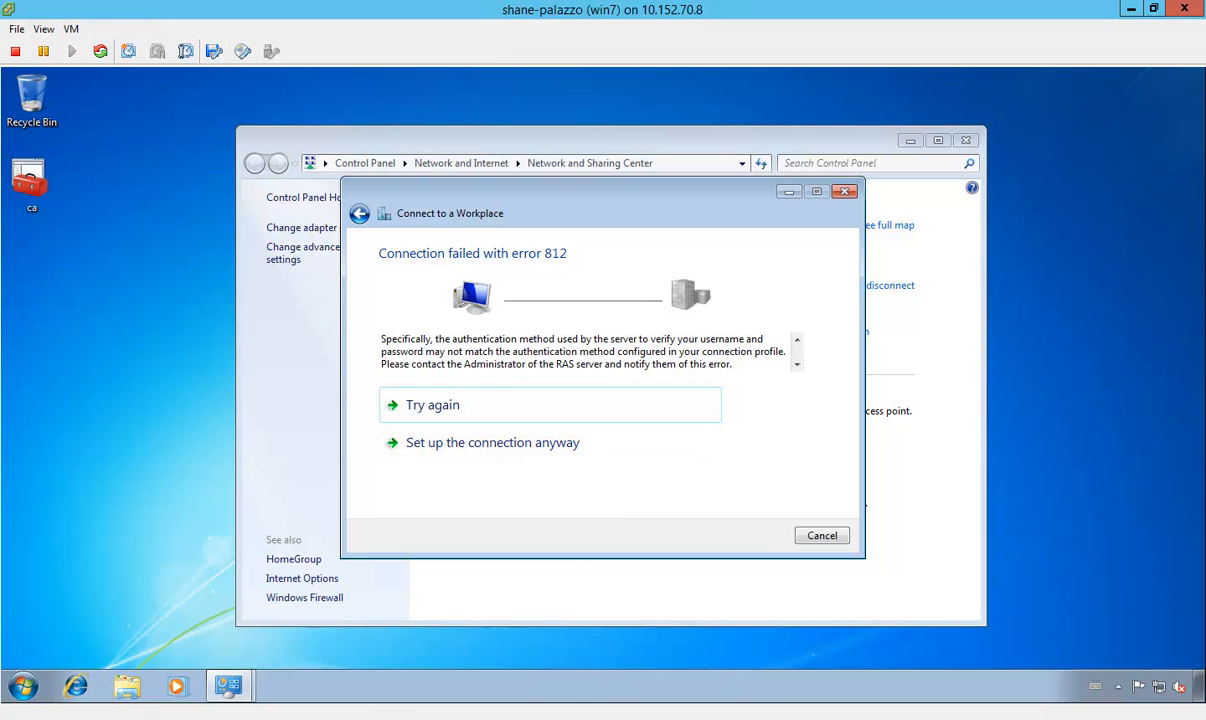
mouse_move(389, 715)
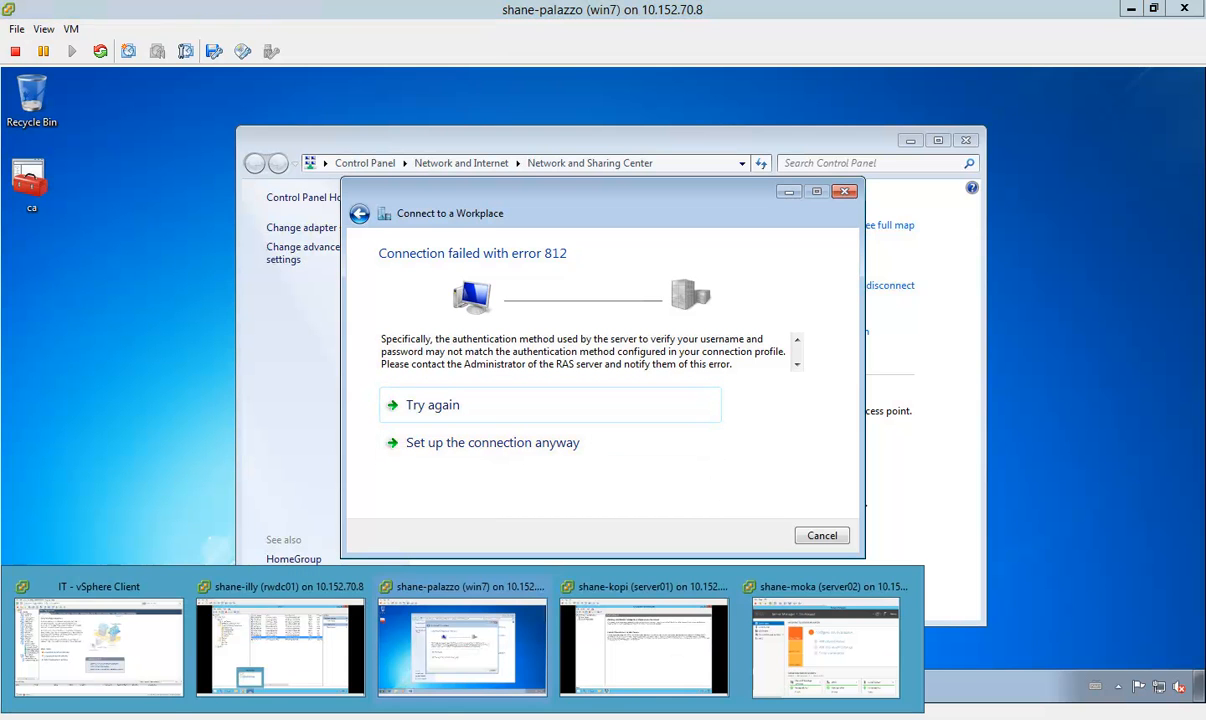
left_click(611, 680)
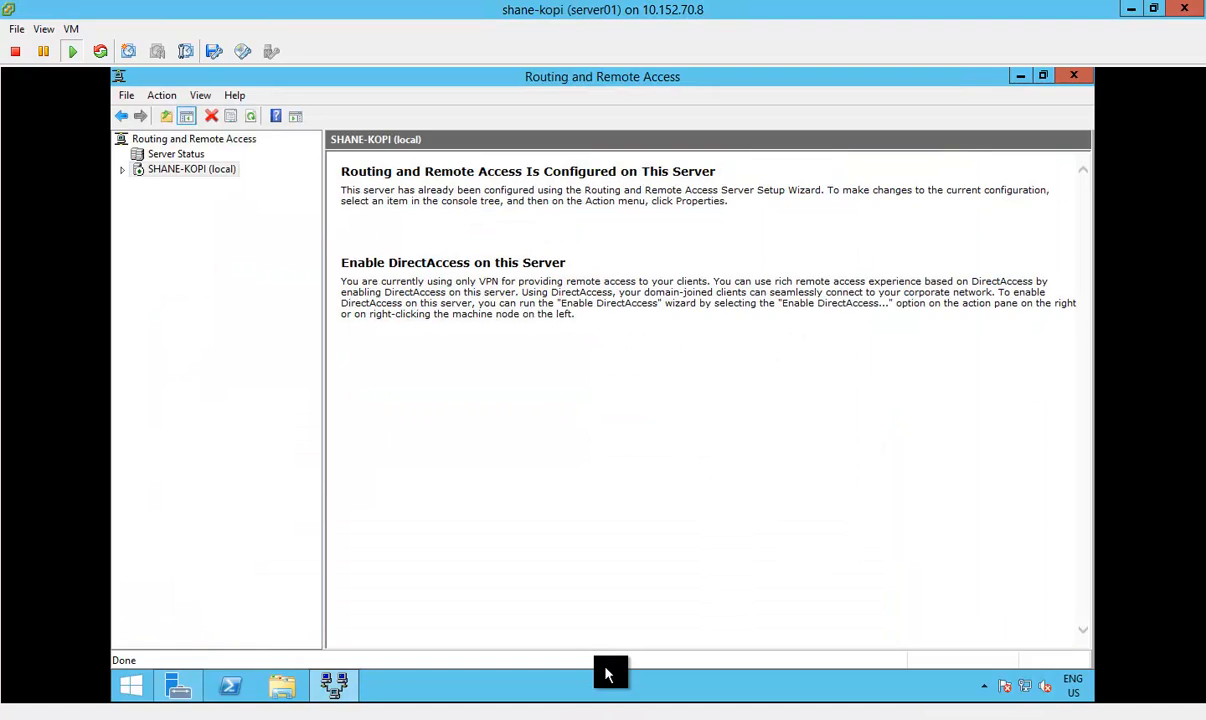
left_click(122, 170)
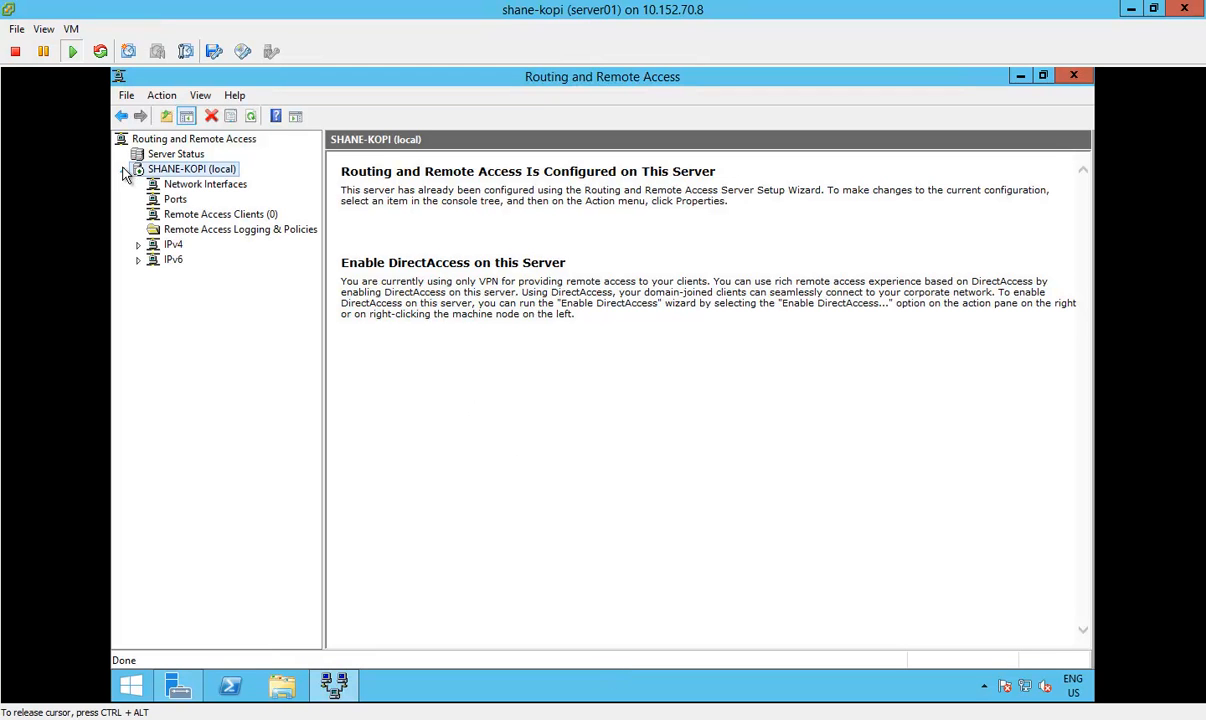
left_click(226, 230)
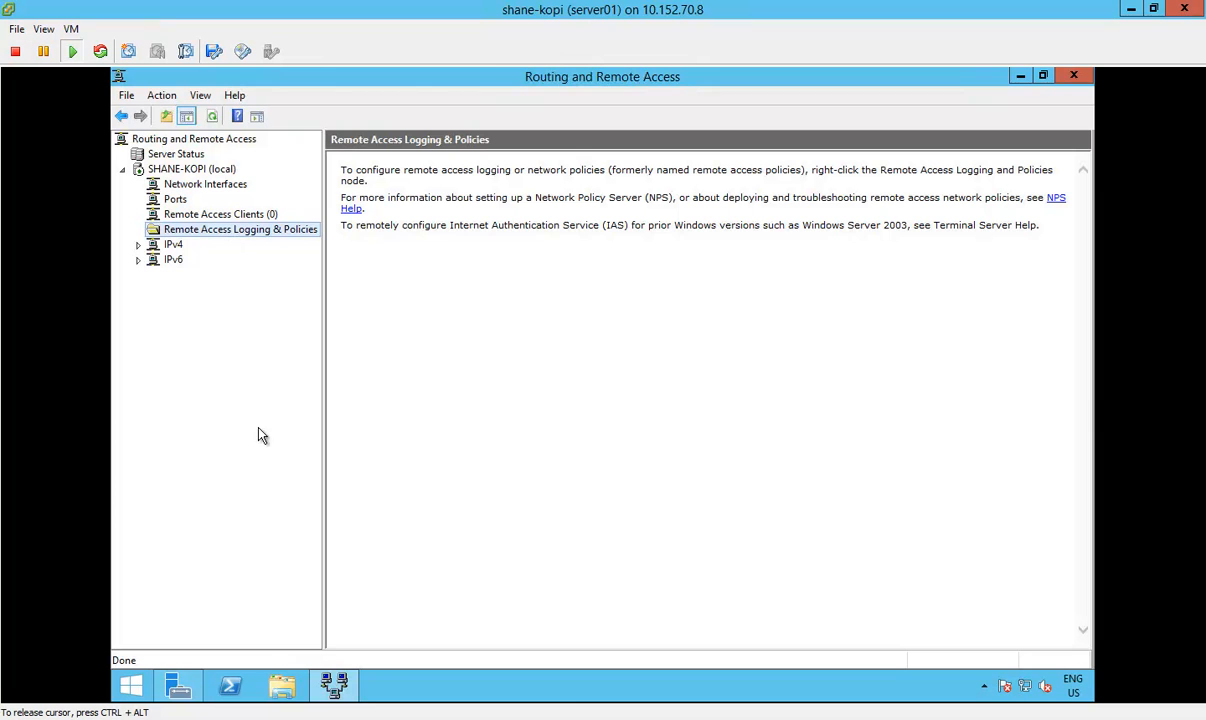
Step: Switch to the rwdc01 console and unlock the administrator session with the account password
mouse_move(335, 690)
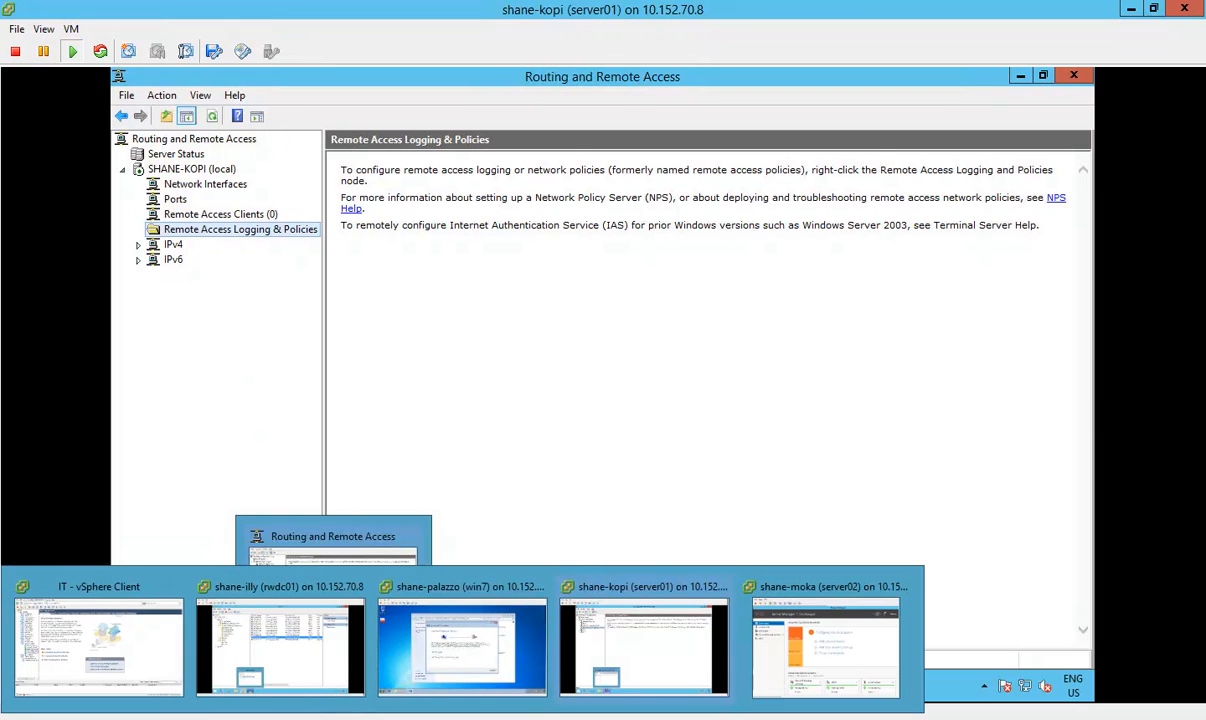
left_click(292, 606)
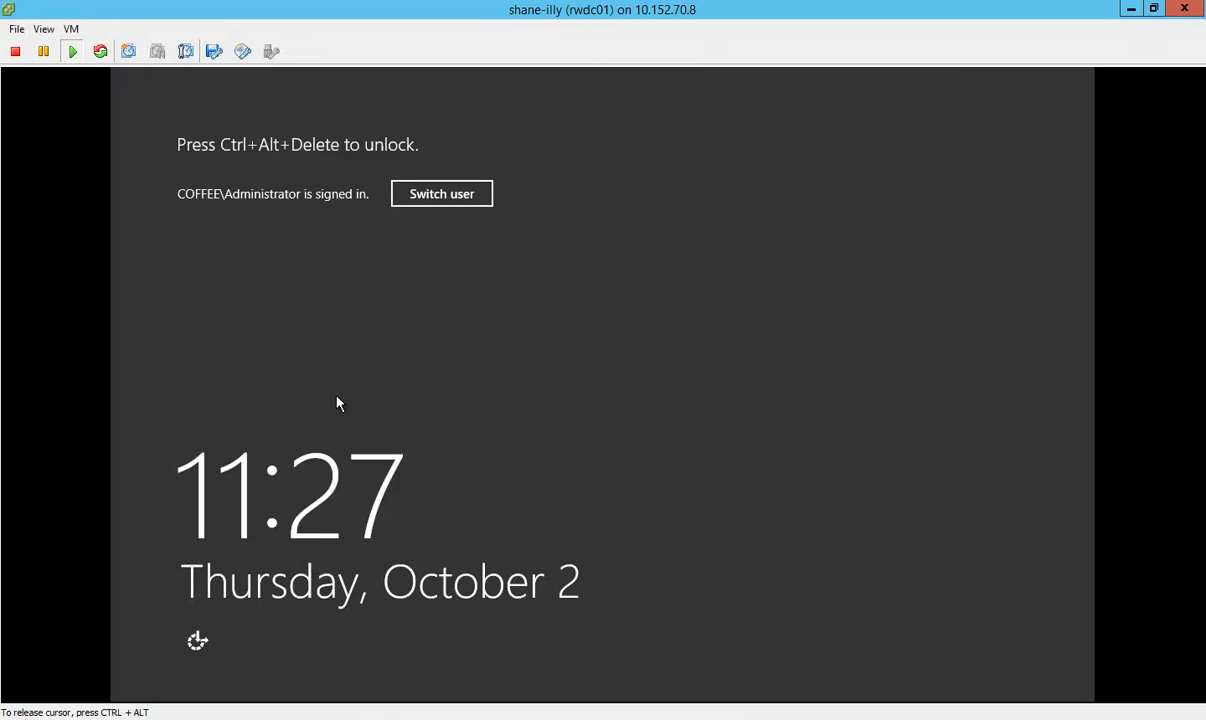
left_click(76, 28)
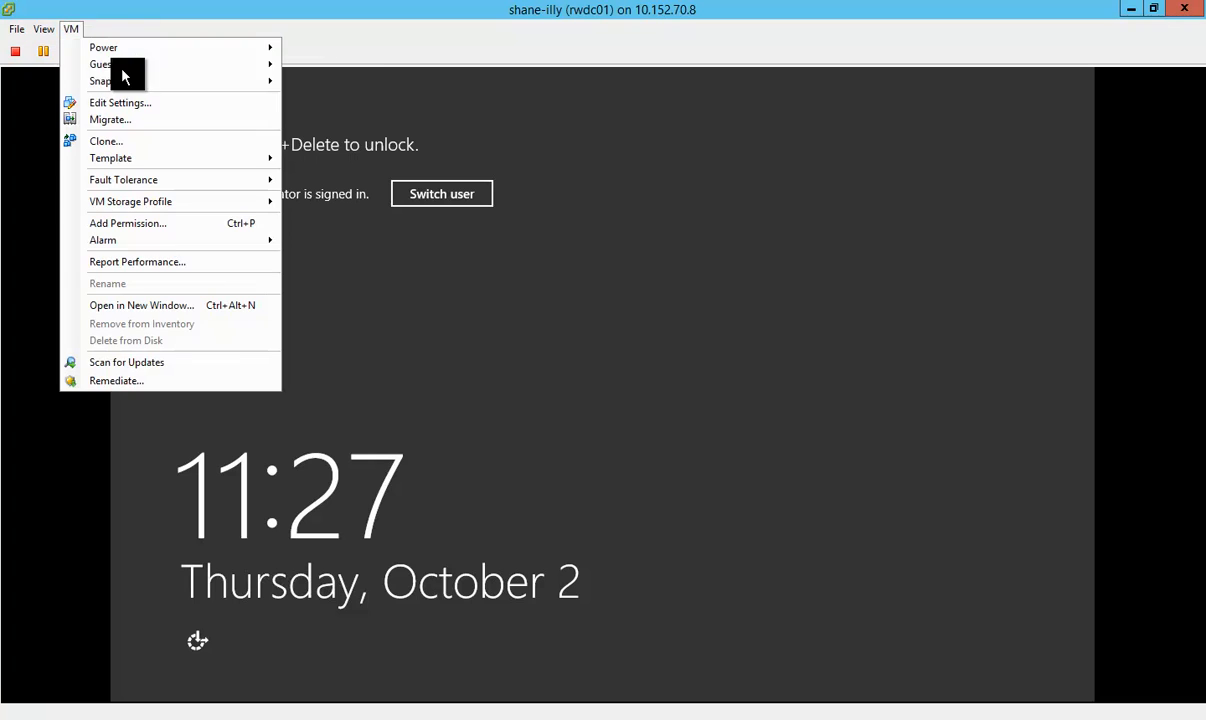
left_click(377, 86)
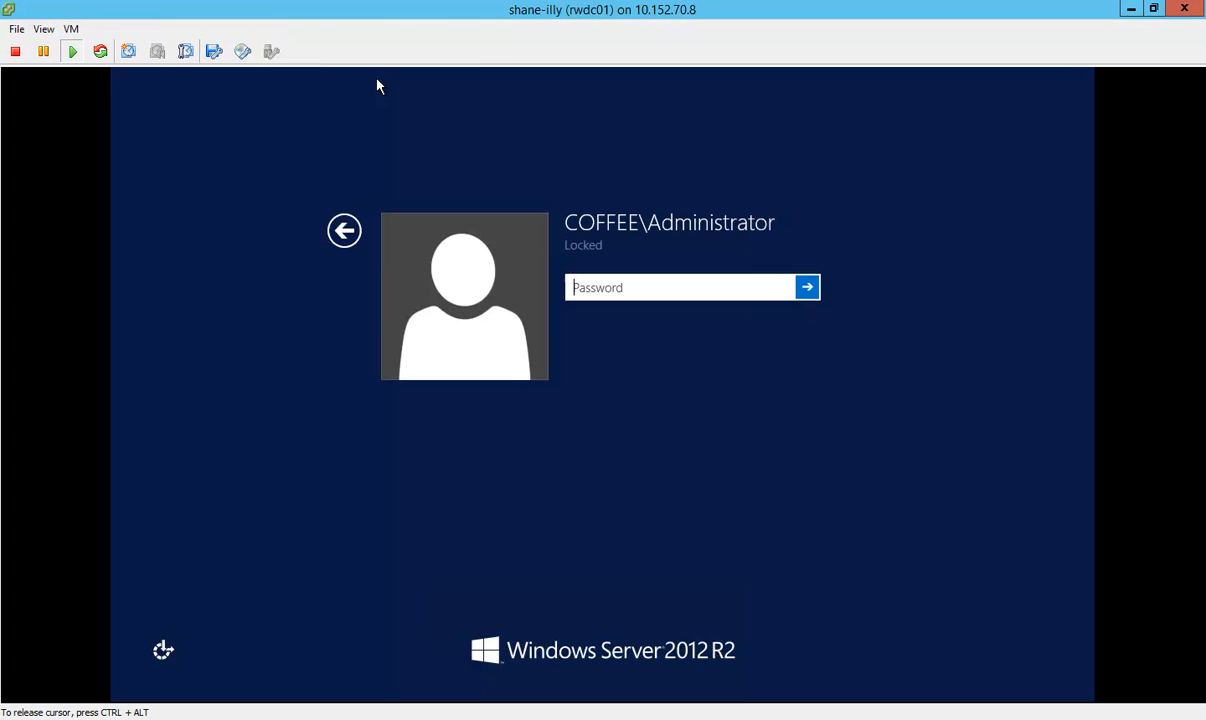
type("•••••••")
key("Return")
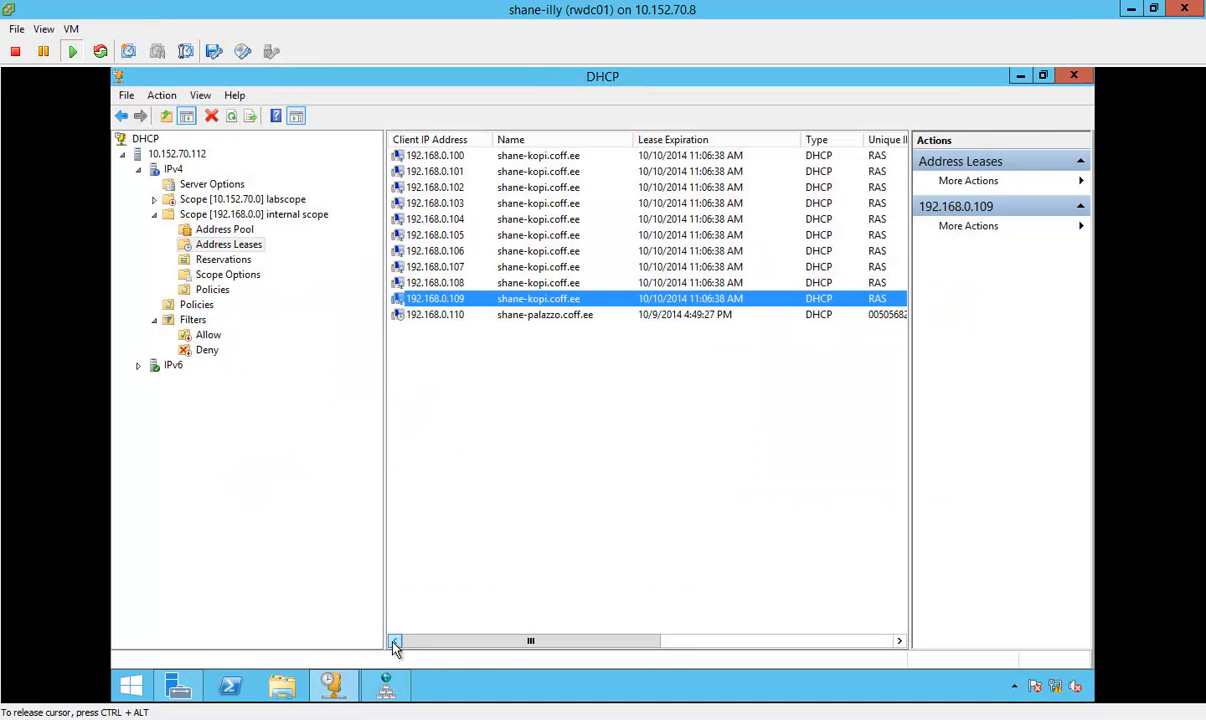
Step: Open Active Directory Users and Computers on rwdc01 and show the properties of the Administrator account in the Users container
left_click(178, 686)
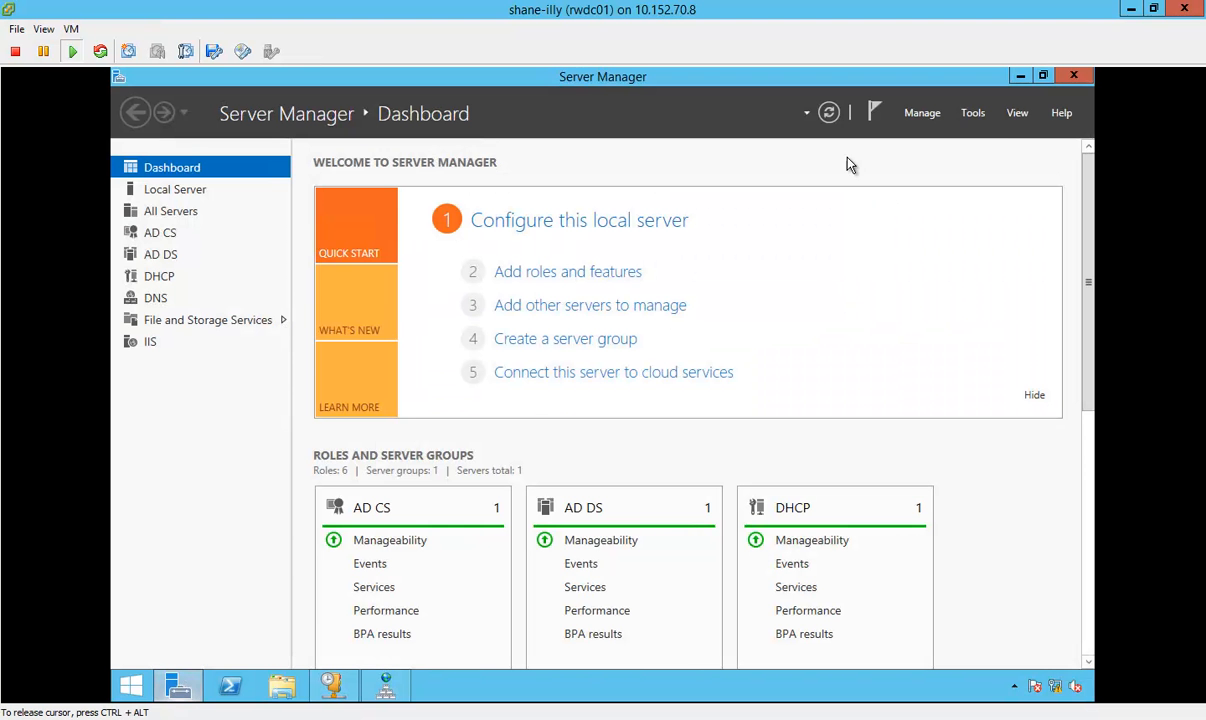
left_click(973, 114)
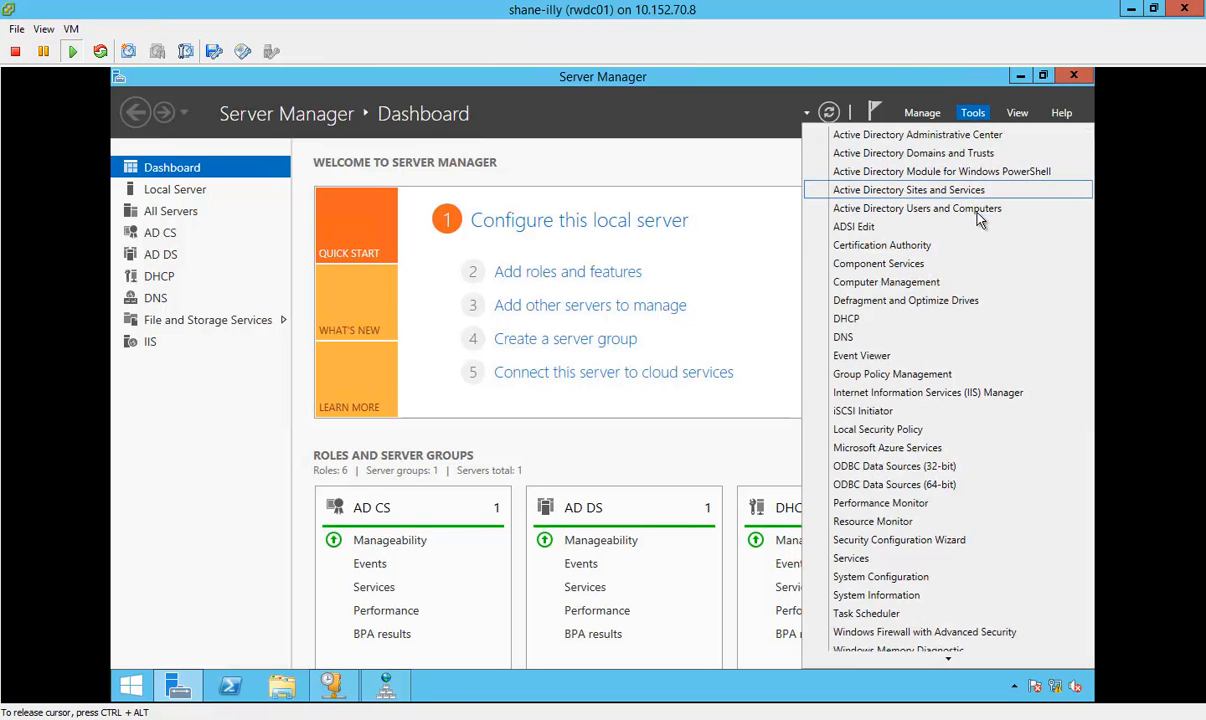
left_click(921, 207)
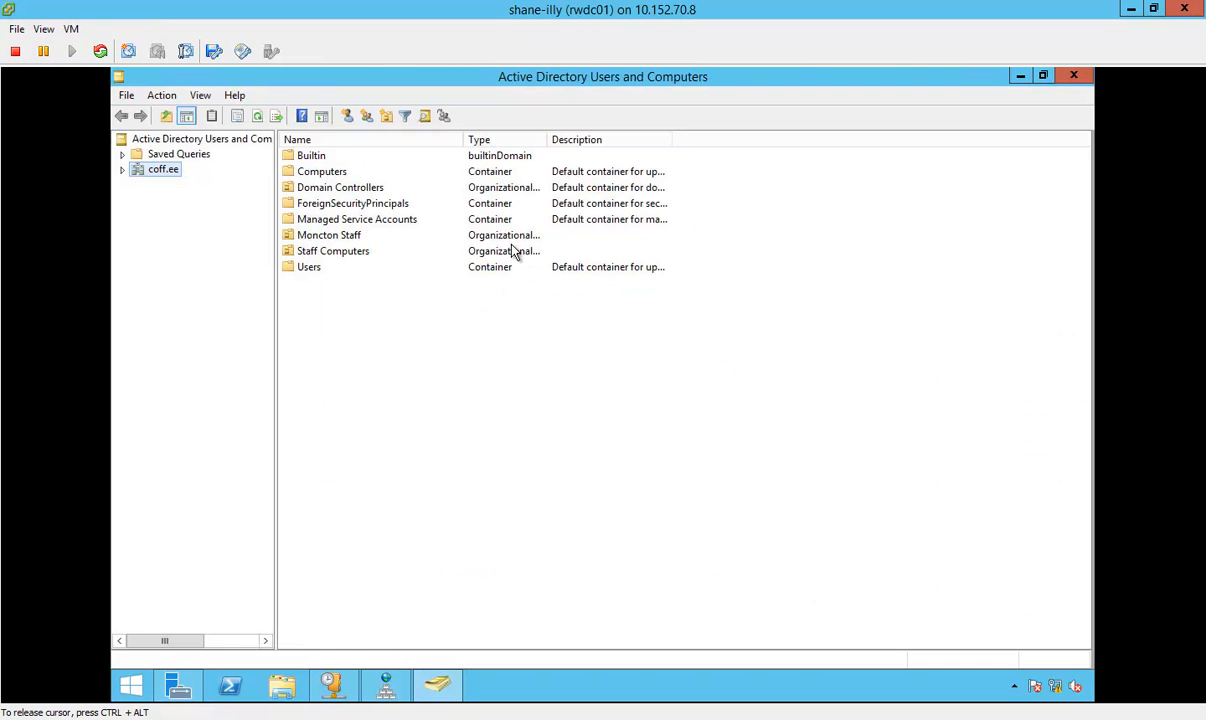
double_click(302, 267)
left_click(346, 158)
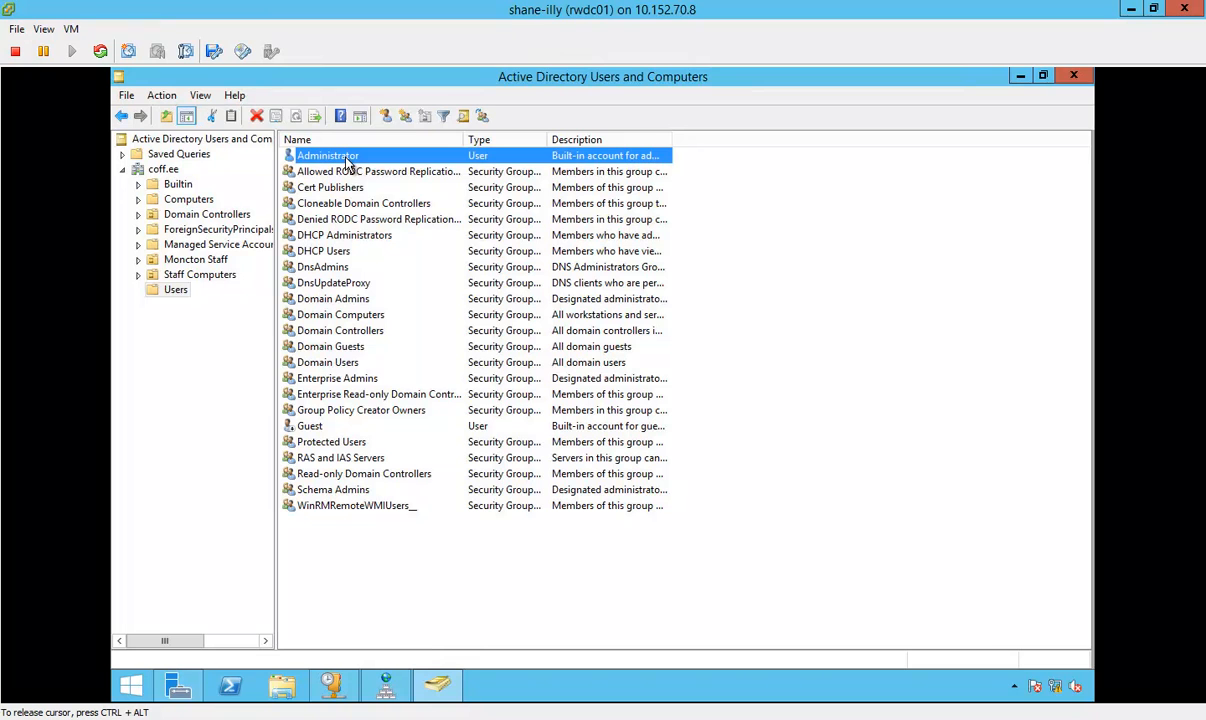
right_click(346, 162)
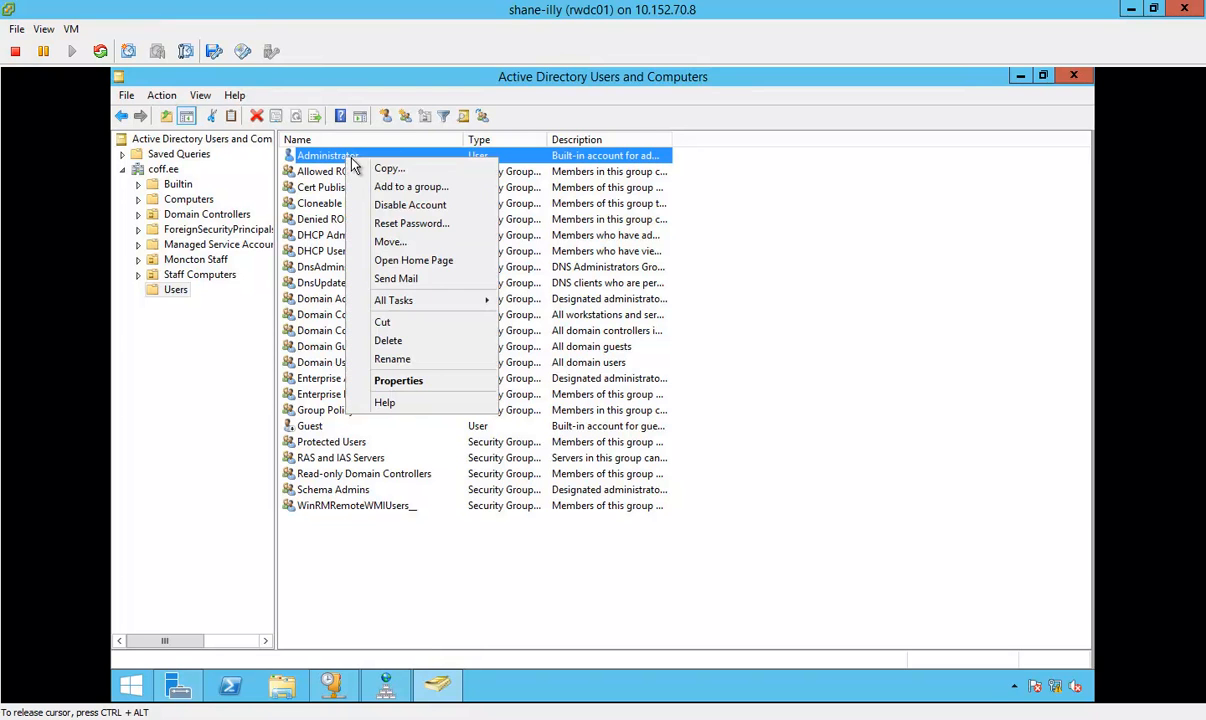
left_click(417, 381)
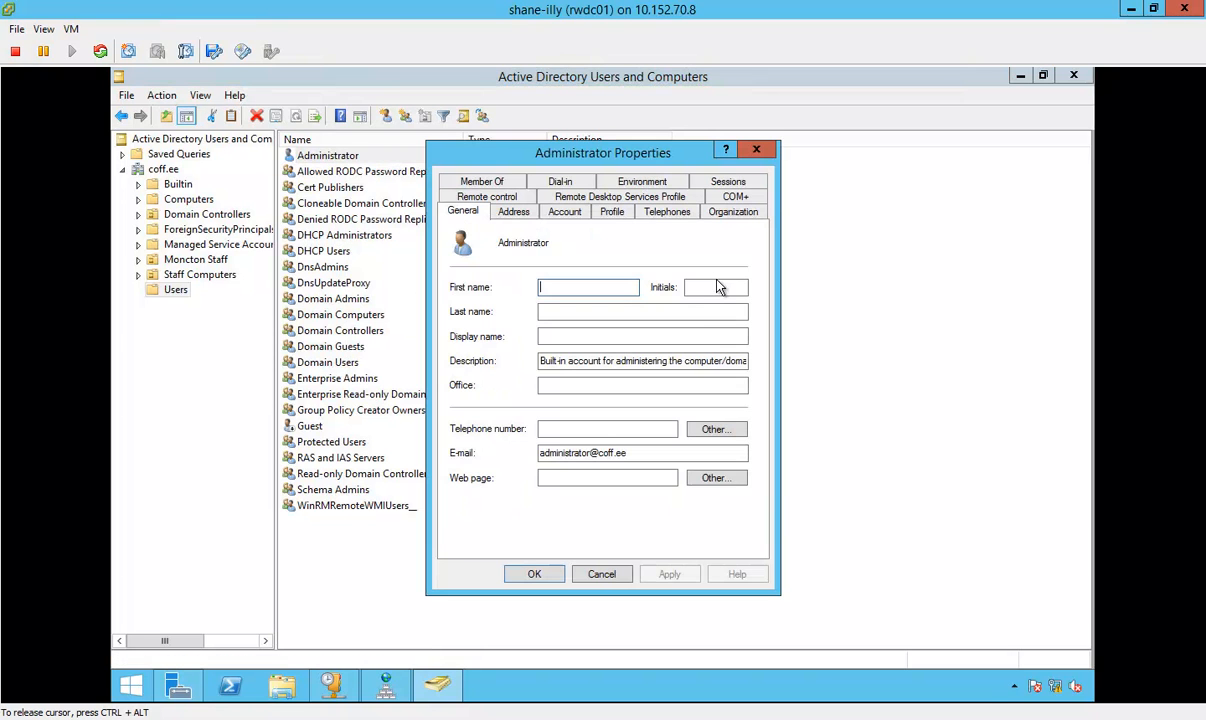
Step: Set the Administrator account's dial-in Network Access Permission to Allow access and apply it
left_click(560, 183)
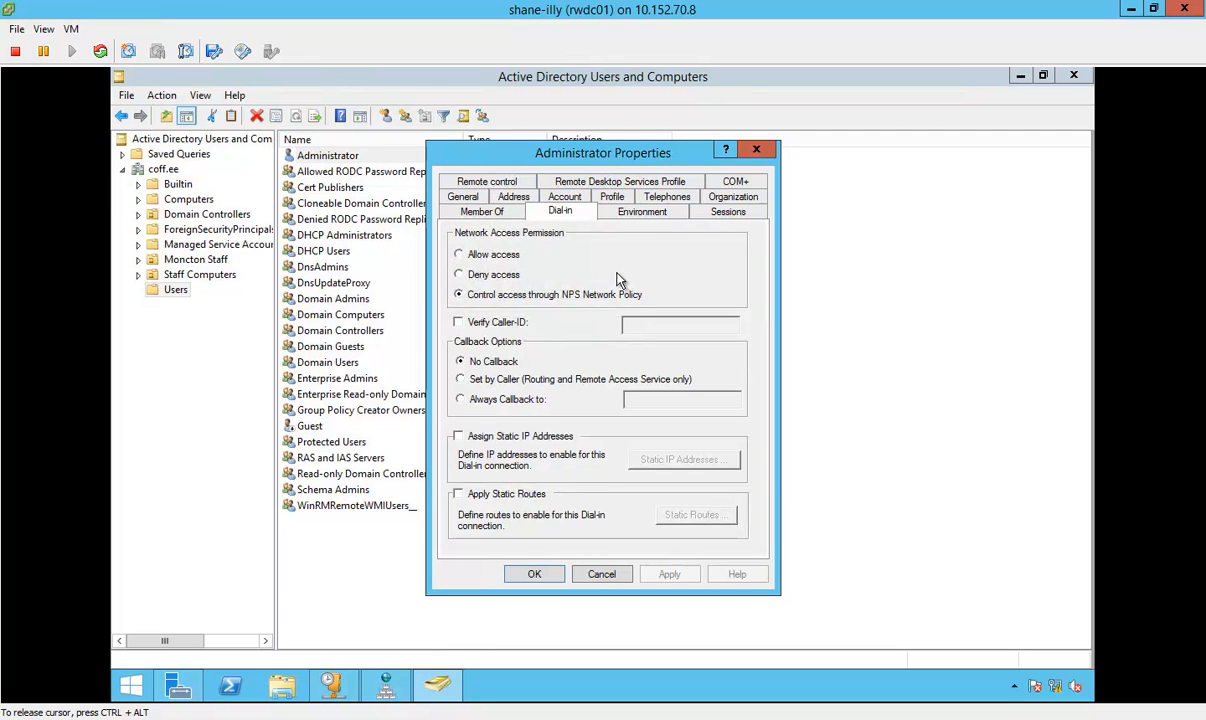
left_click(477, 255)
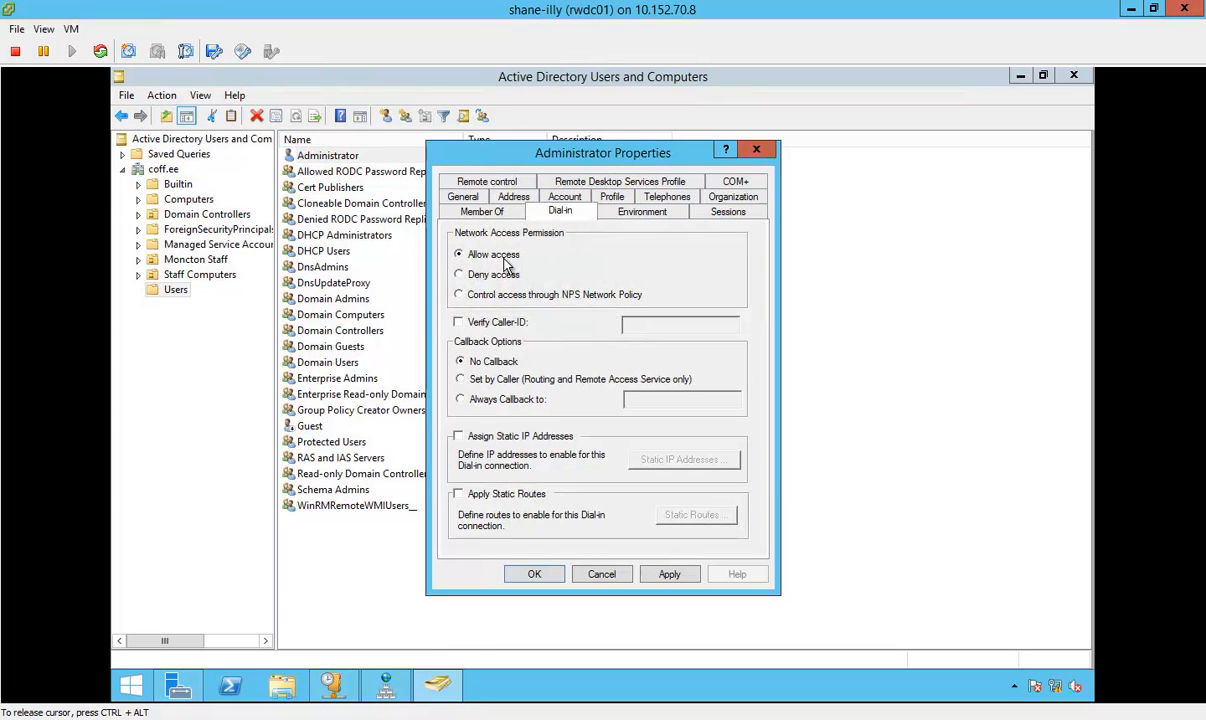
left_click(477, 275)
left_click(508, 292)
left_click(461, 255)
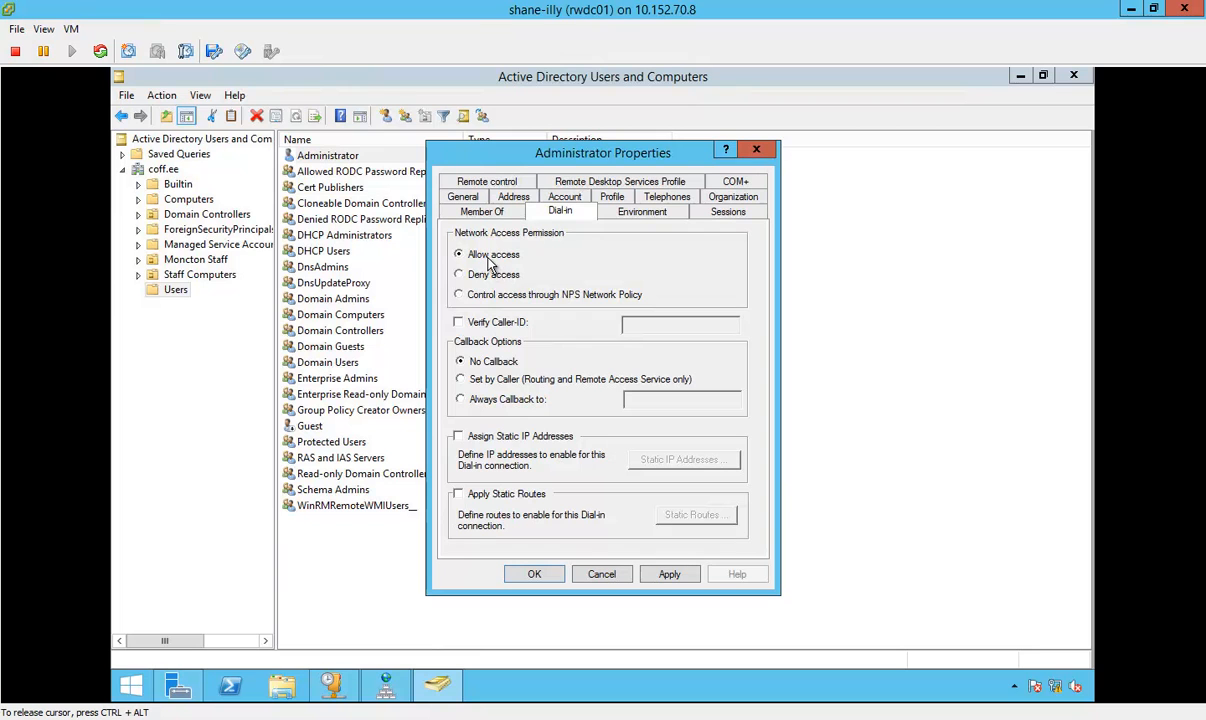
left_click(669, 576)
Step: Switch to the win7 console, retry the VPN connection and close the Connect to a Workplace wizard
mouse_move(435, 710)
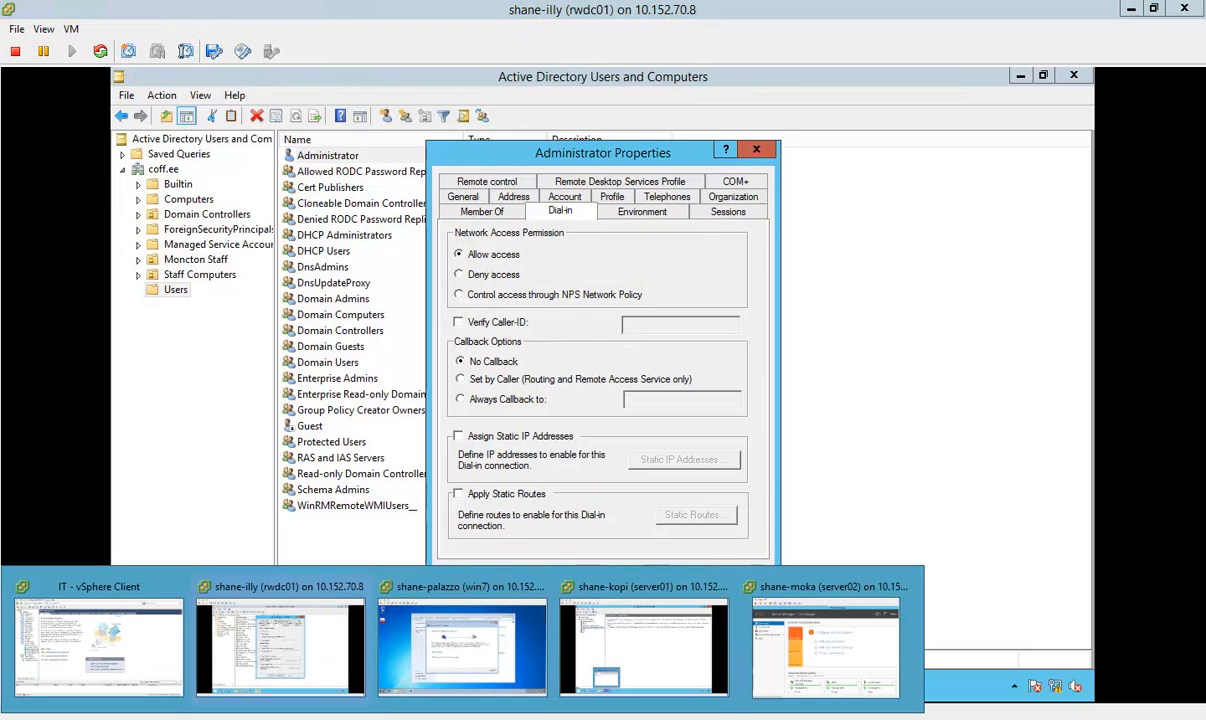
left_click(464, 640)
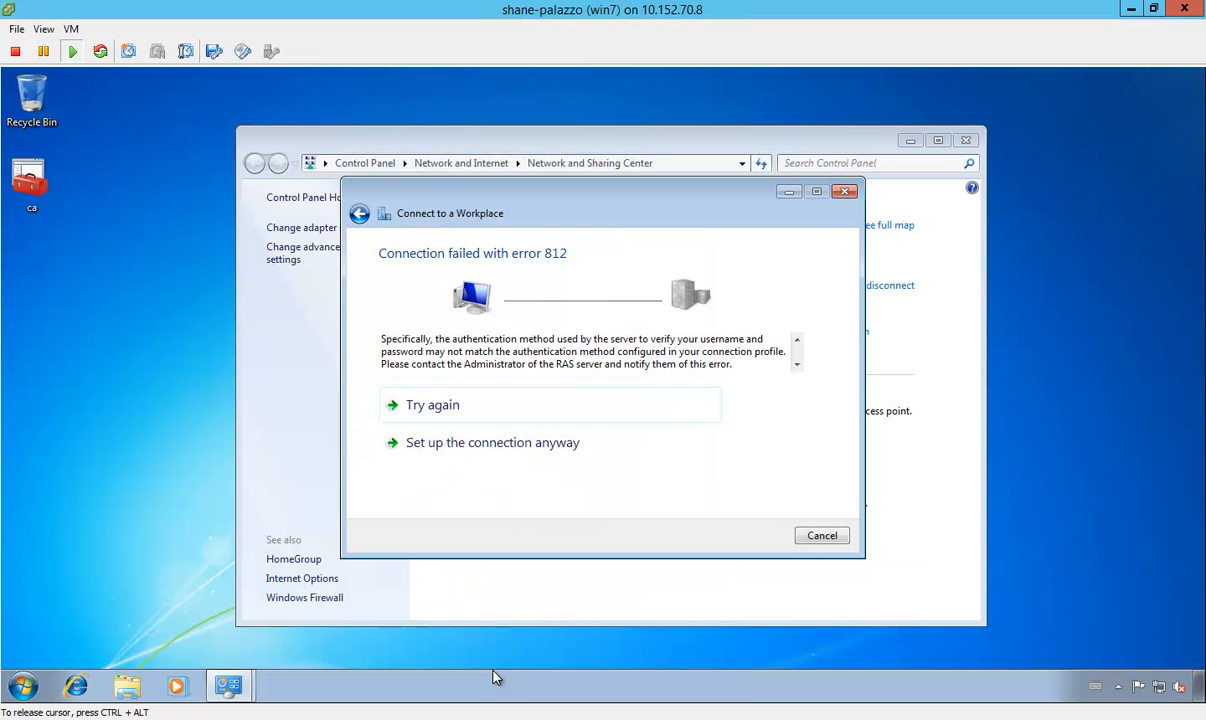
left_click(471, 410)
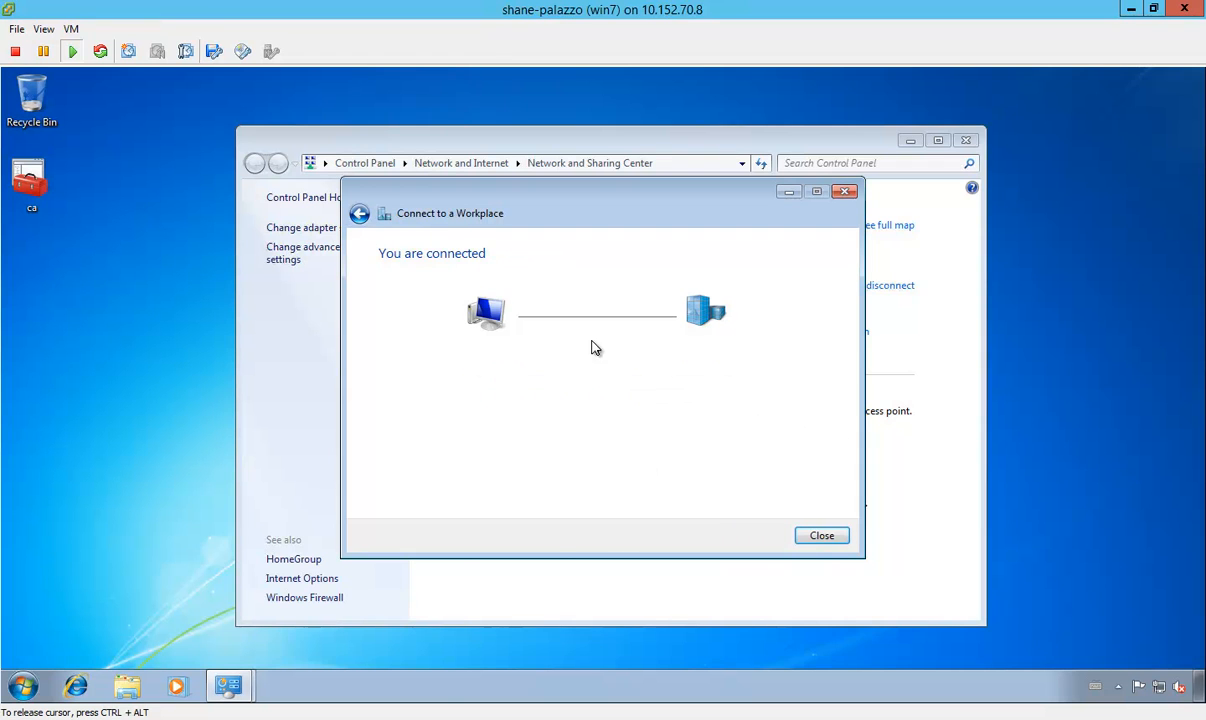
left_click(822, 537)
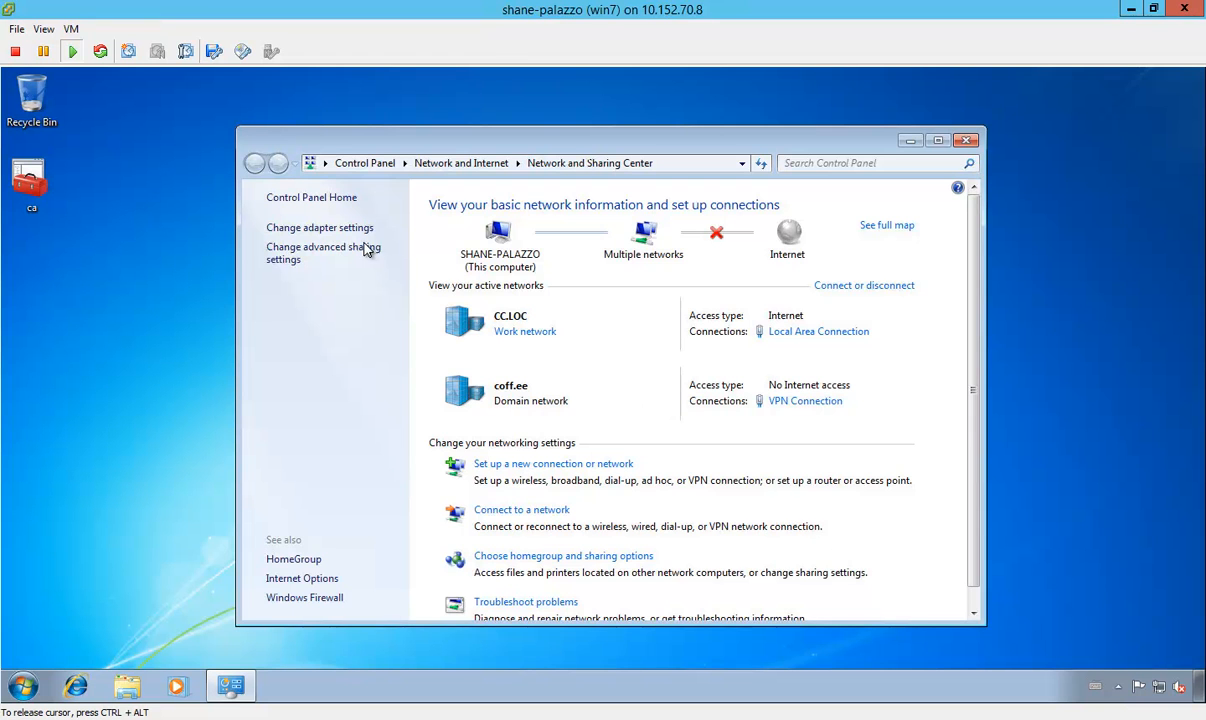
Step: Show the client's network adapters and disconnect the VPN Connection
left_click(340, 228)
right_click(564, 238)
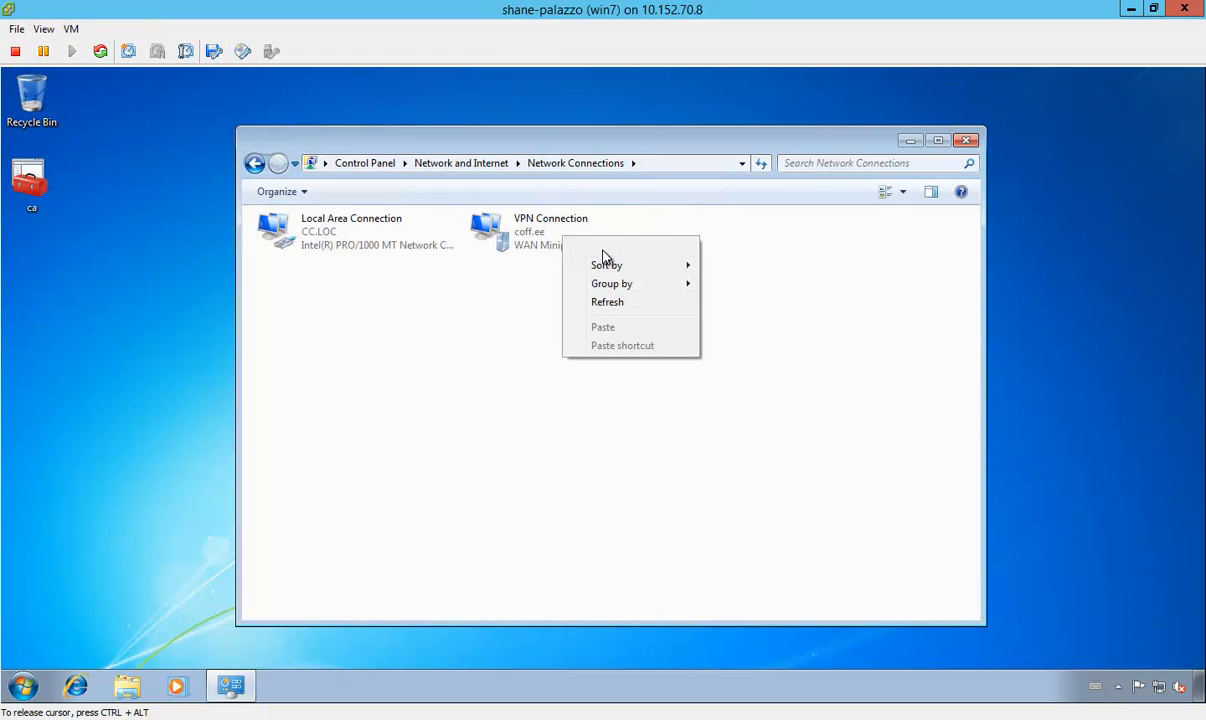
left_click(537, 231)
right_click(537, 231)
left_click(566, 236)
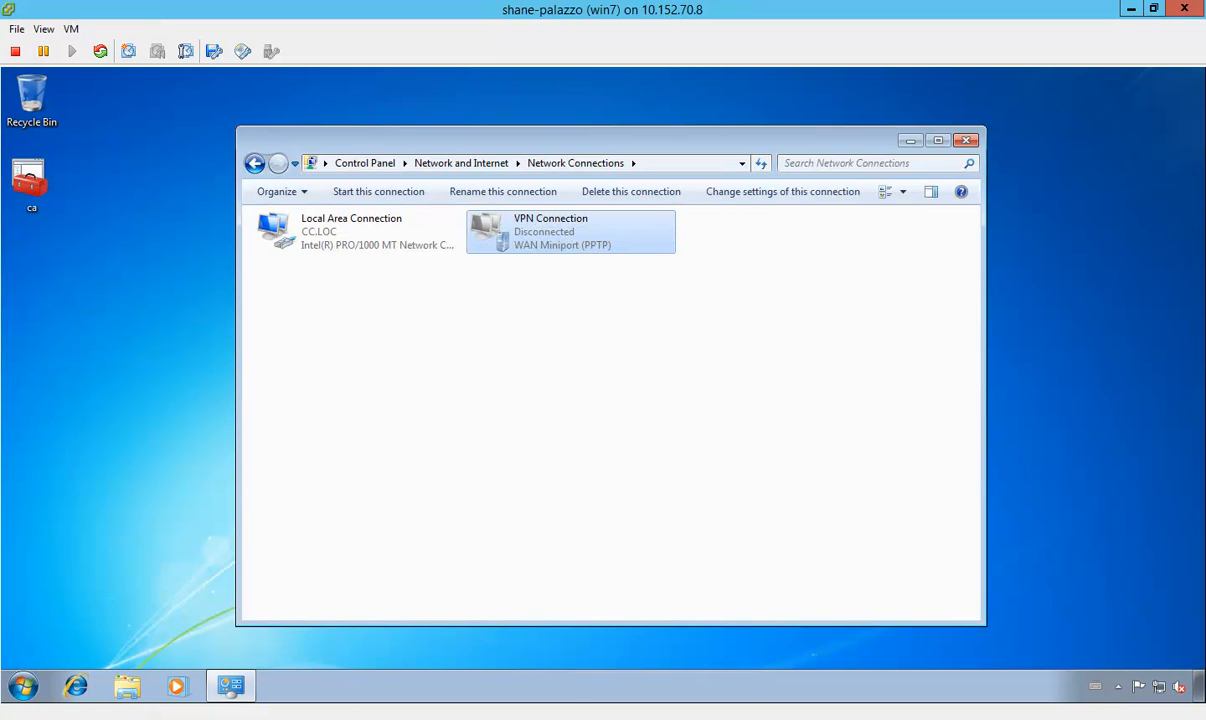
Step: Switch back to rwdc01 and set the Administrator's dial-in permission to Control access through NPS Network Policy, saving the properties
left_click(318, 673)
left_click(480, 296)
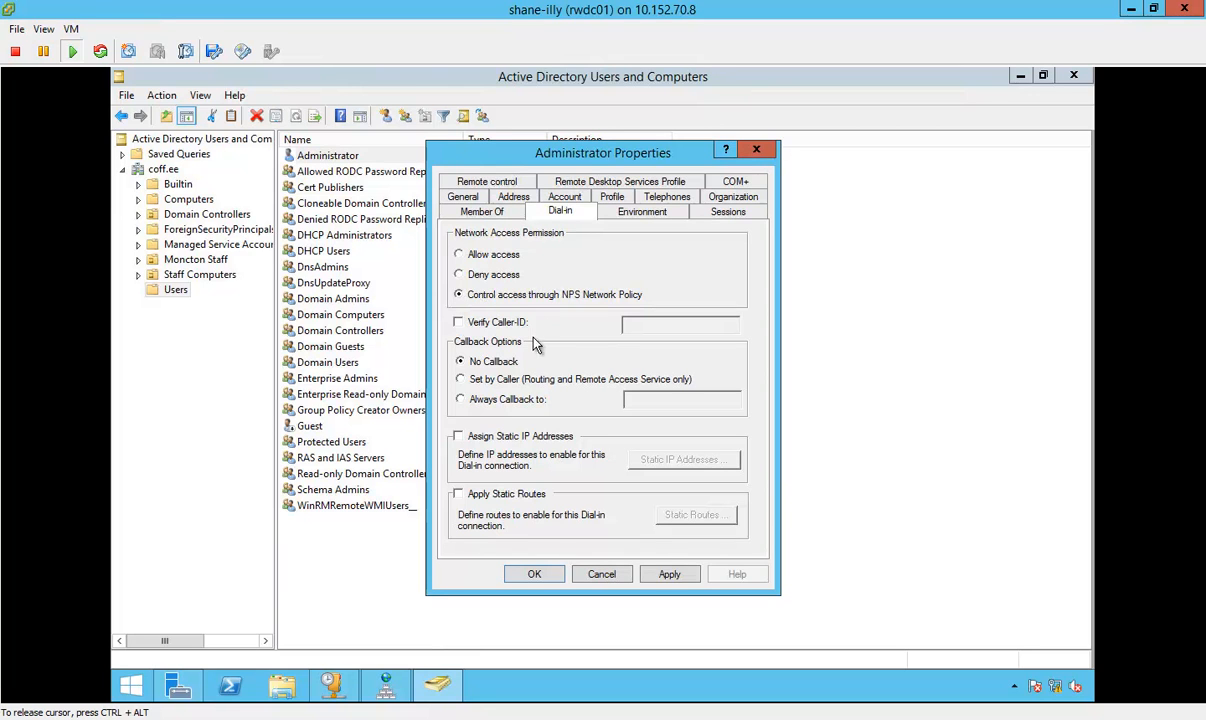
left_click(670, 578)
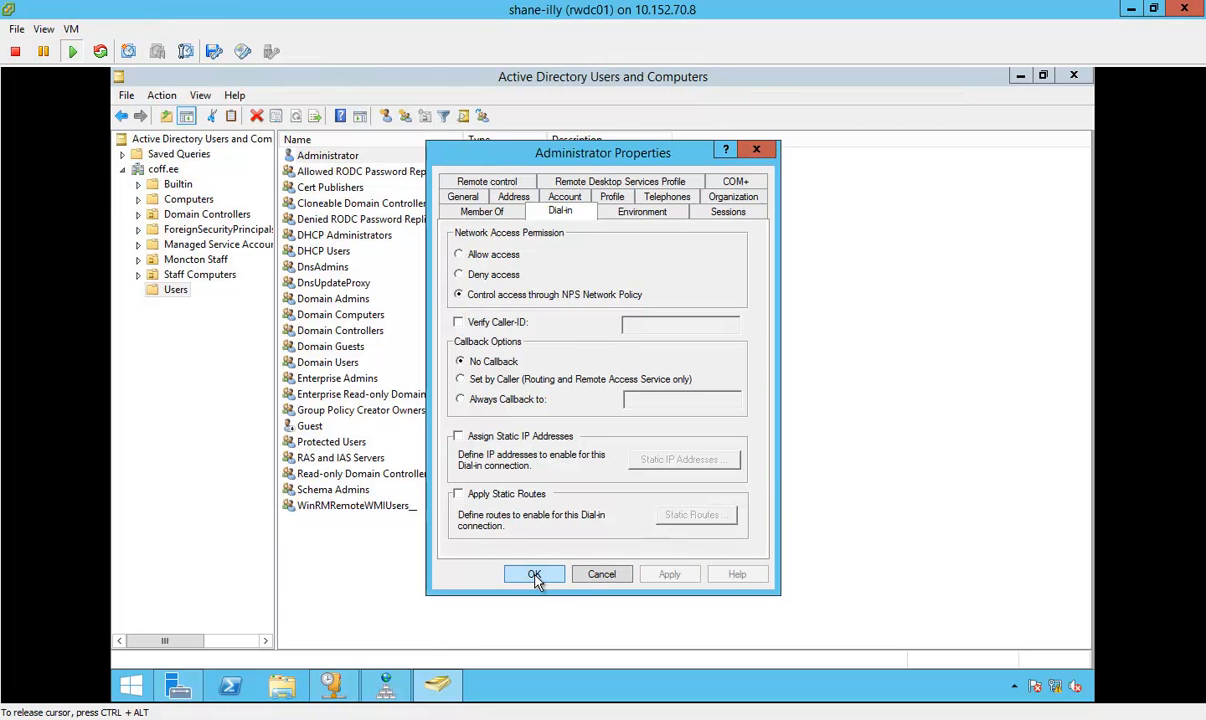
left_click(534, 574)
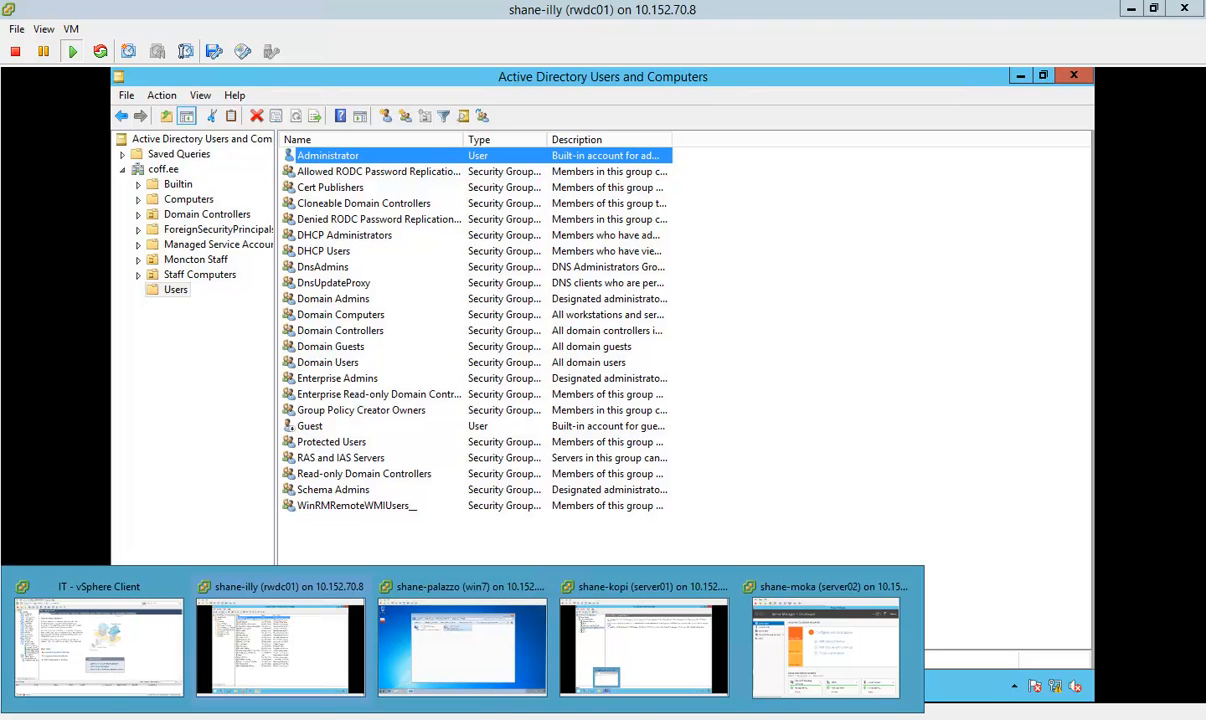
Step: Switch to server01, launch NPS from Remote Access Logging & Policies, maximize its window and show the Network Policies
left_click(624, 656)
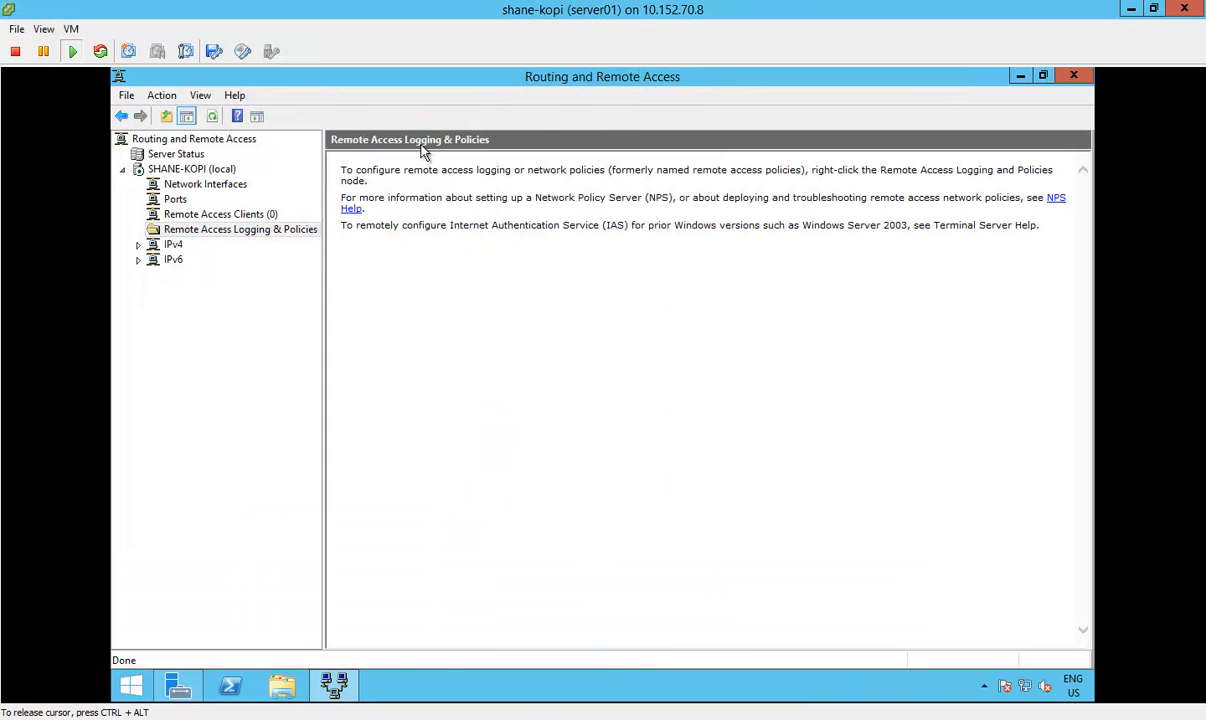
right_click(255, 237)
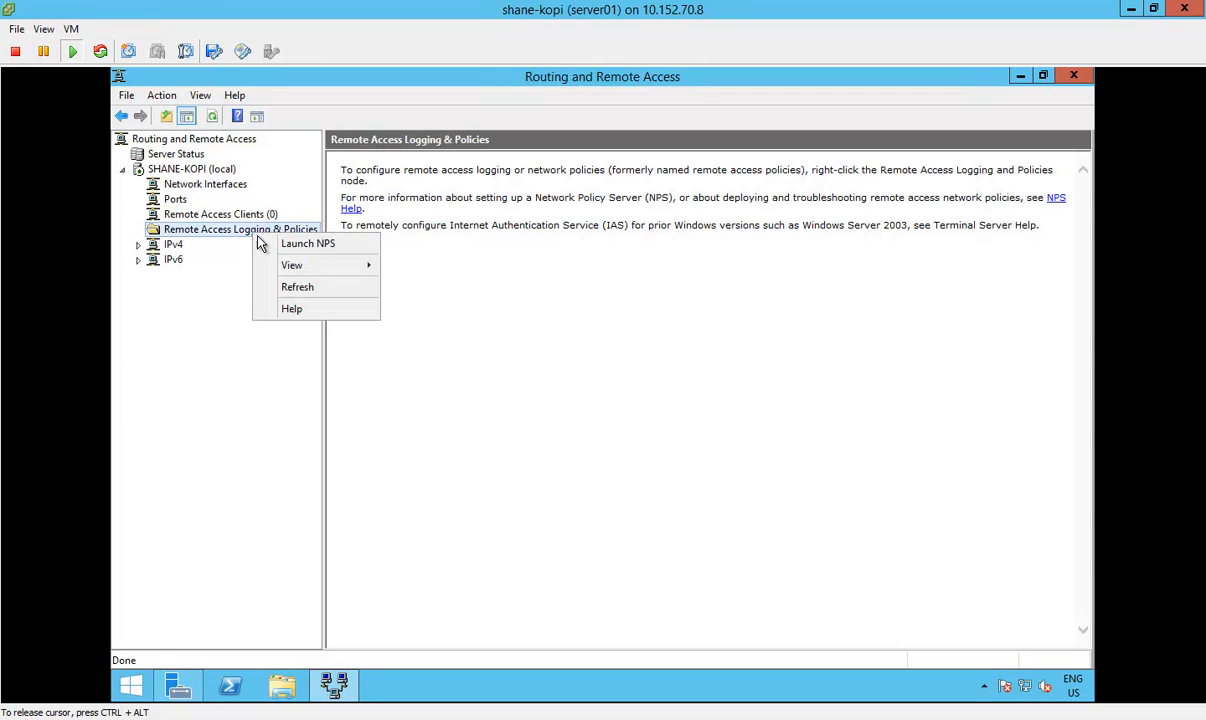
left_click(352, 250)
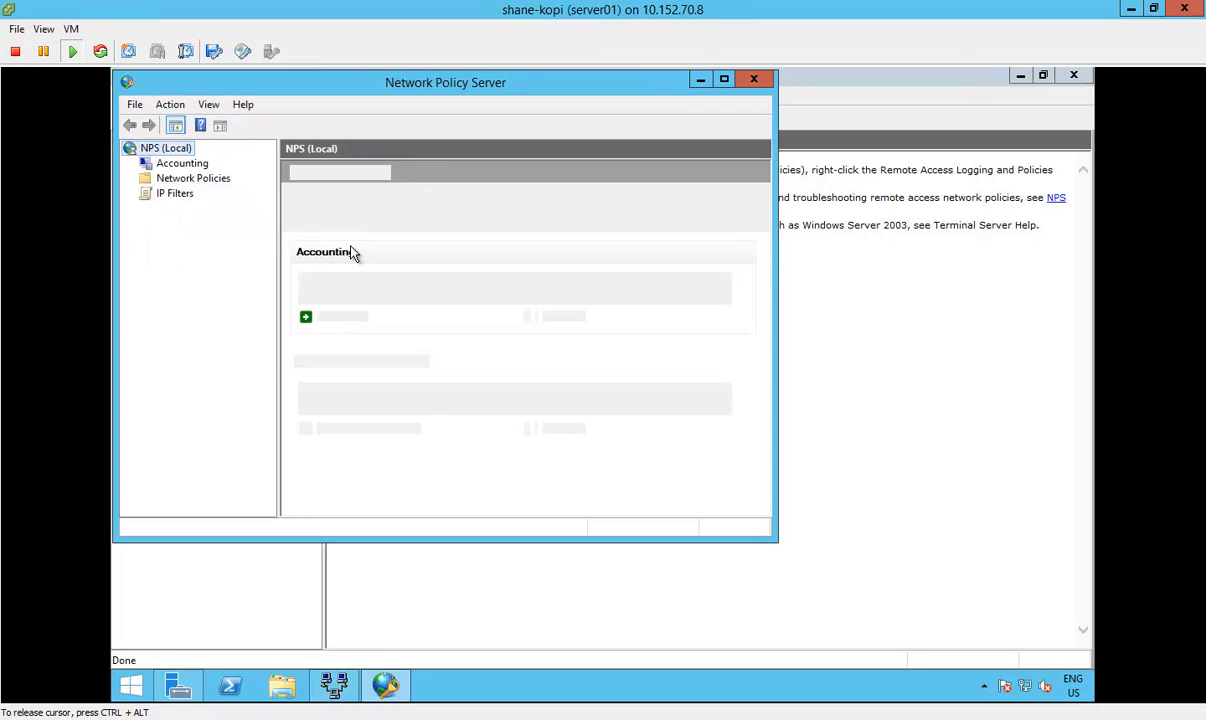
double_click(450, 80)
left_click(206, 173)
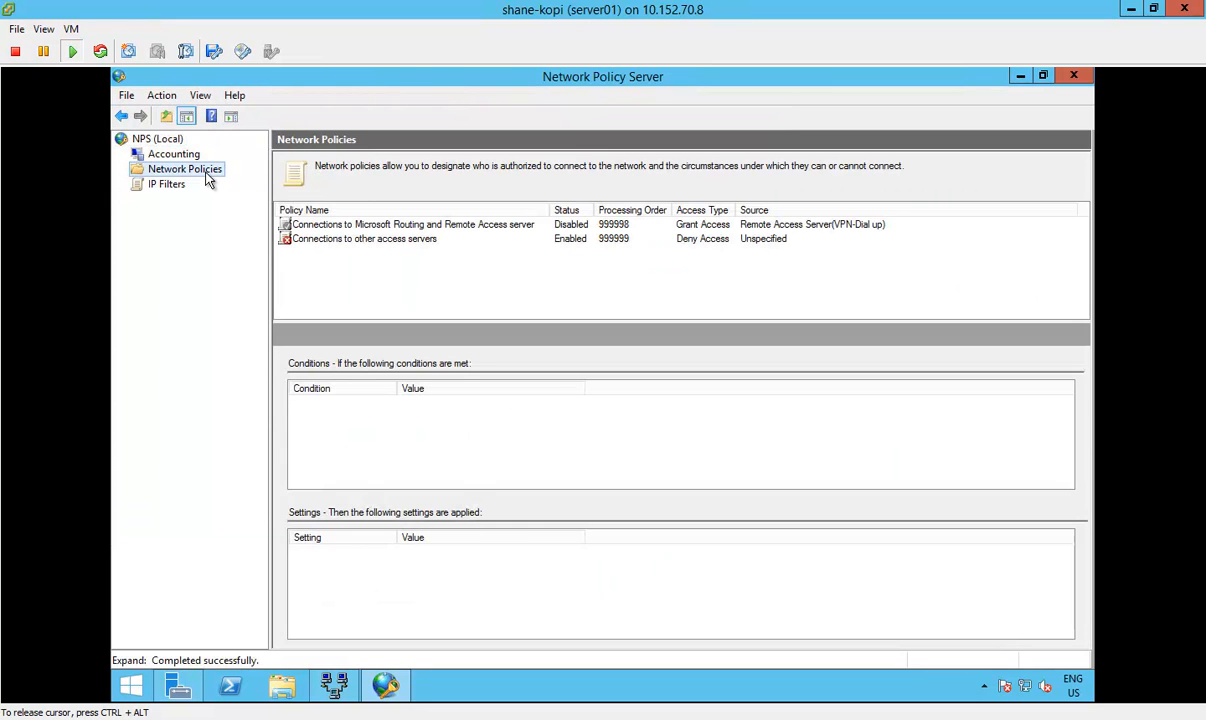
Step: Enable the Connections to Microsoft Routing and Remote Access server policy, set it to Deny access and save it
left_click(388, 276)
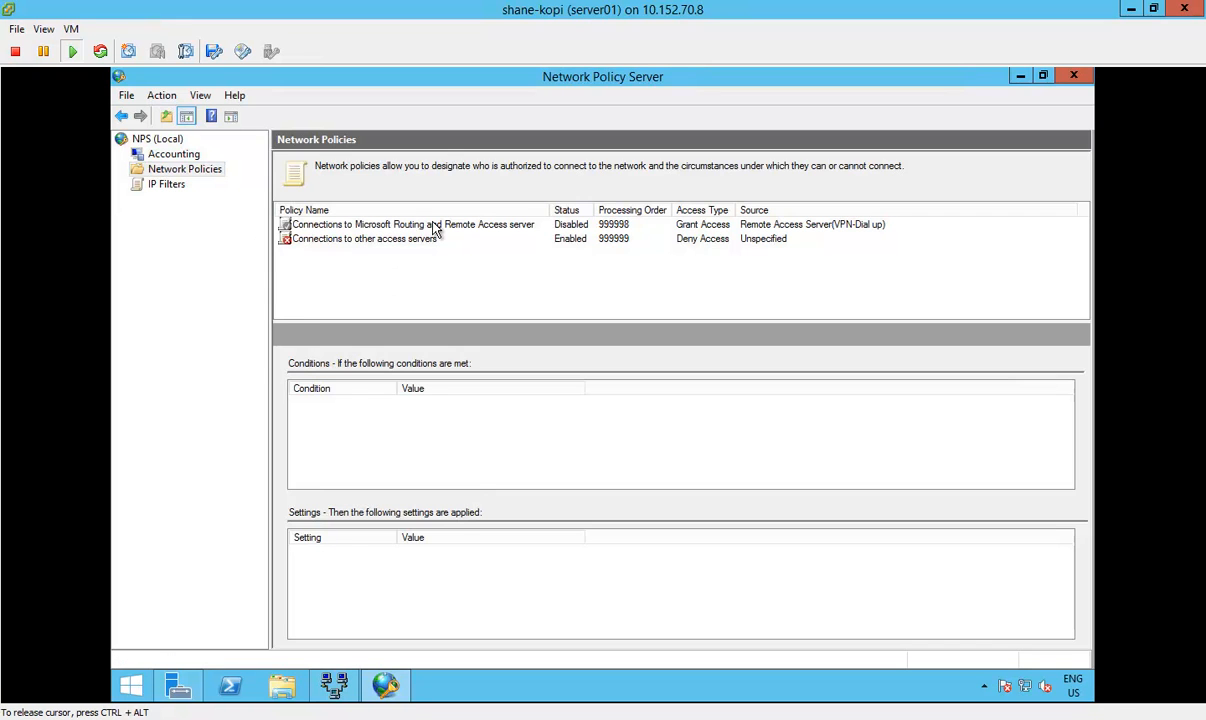
left_click(435, 229)
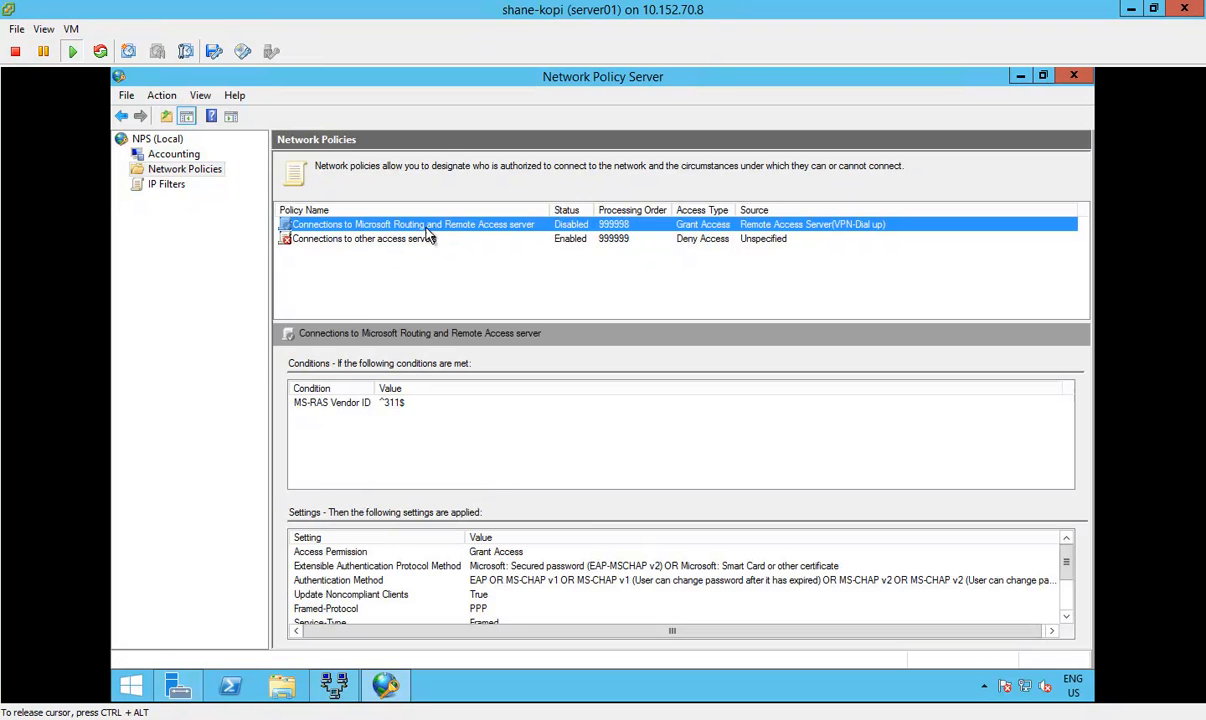
double_click(418, 231)
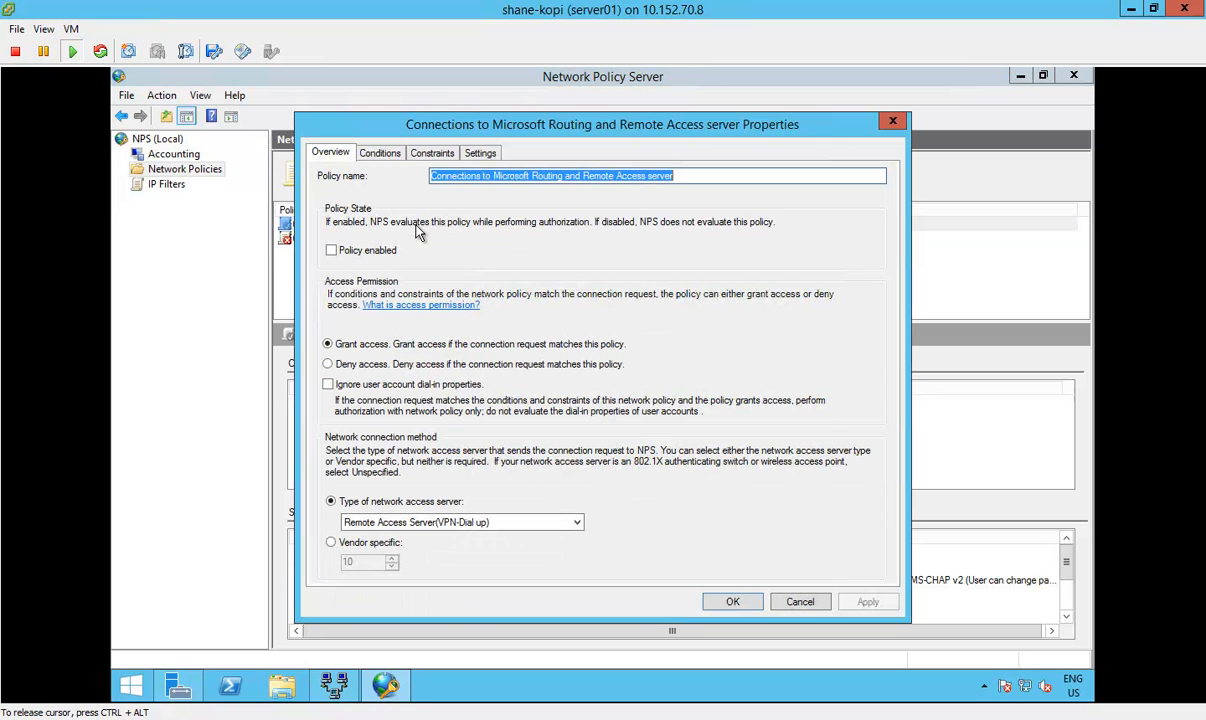
left_click(339, 250)
left_click(333, 250)
left_click(330, 364)
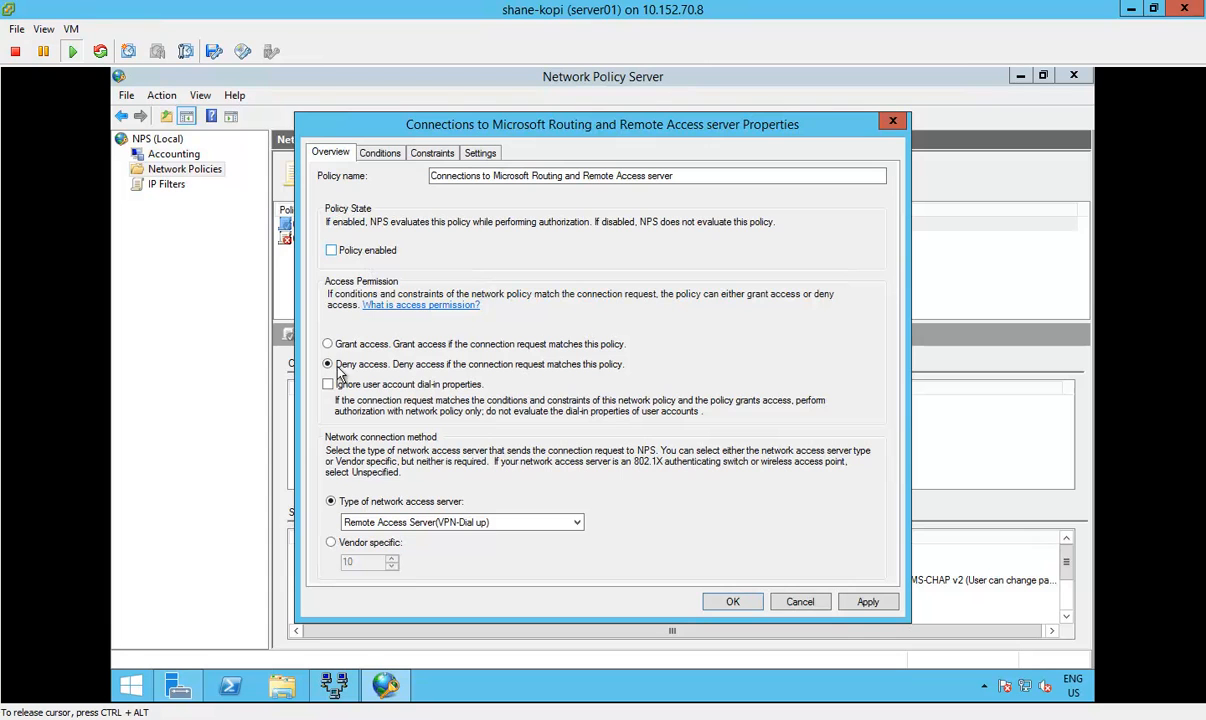
left_click(336, 250)
left_click(736, 602)
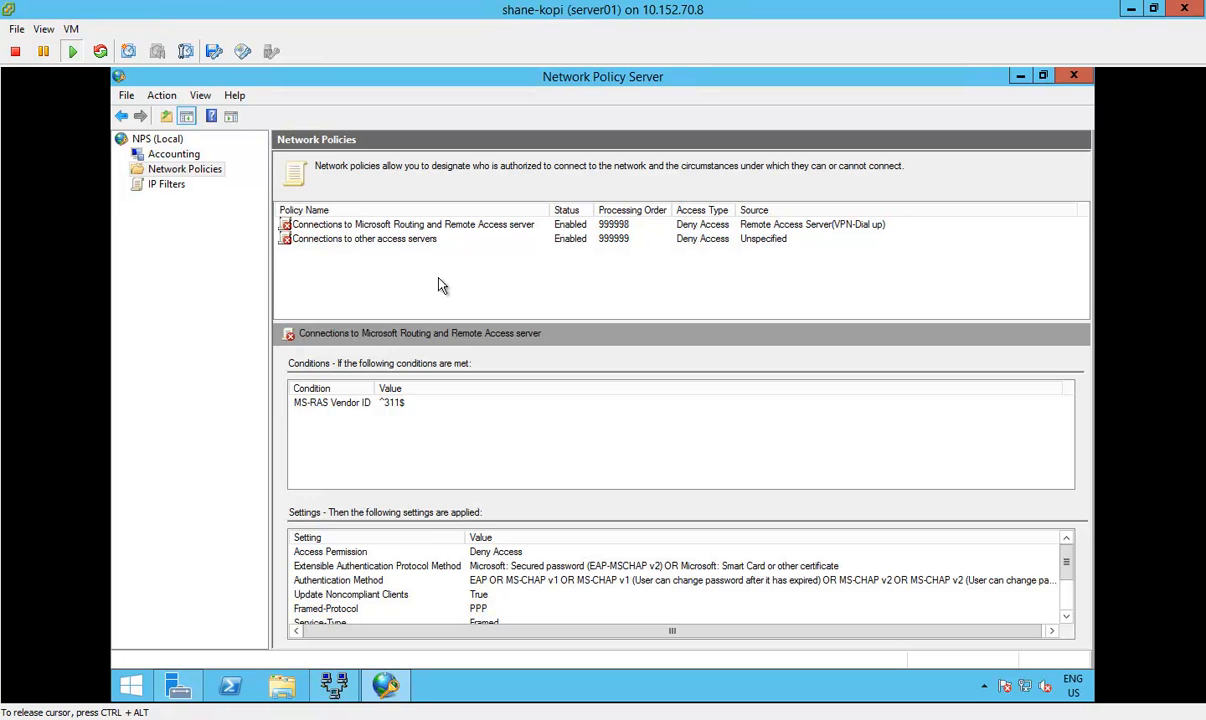
Step: Compare the processing order, conditions and settings of the two network policies
left_click(398, 240)
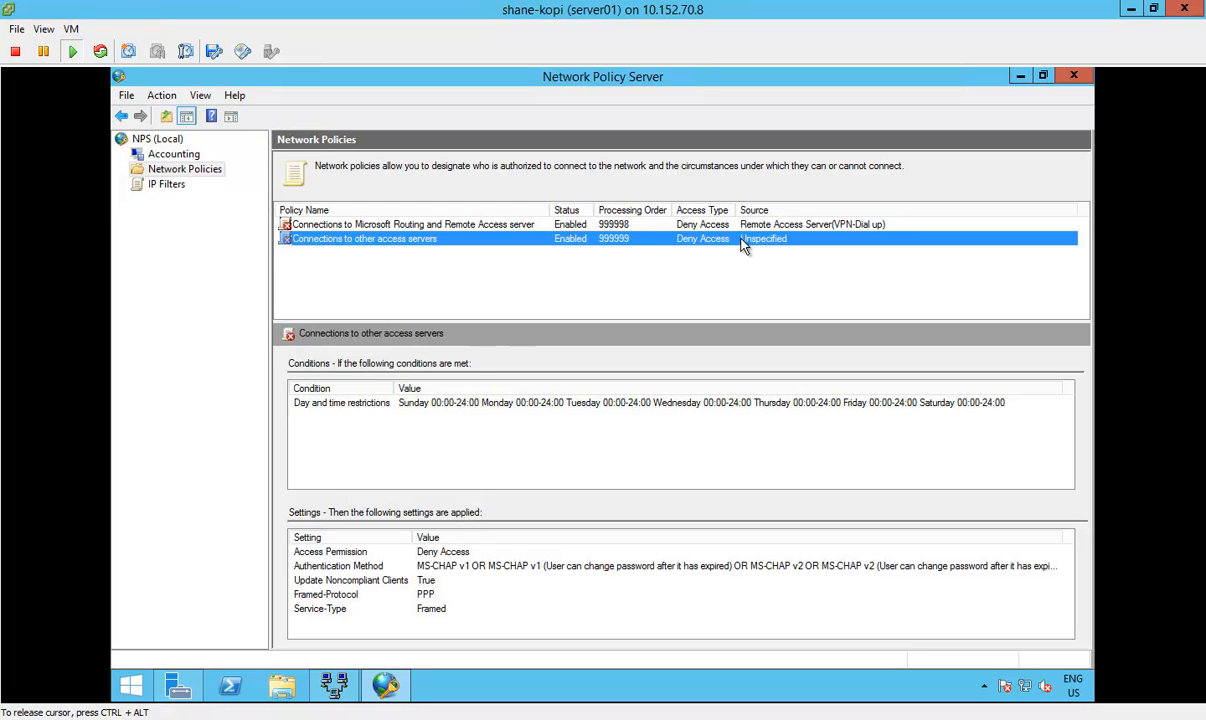
left_click(600, 224)
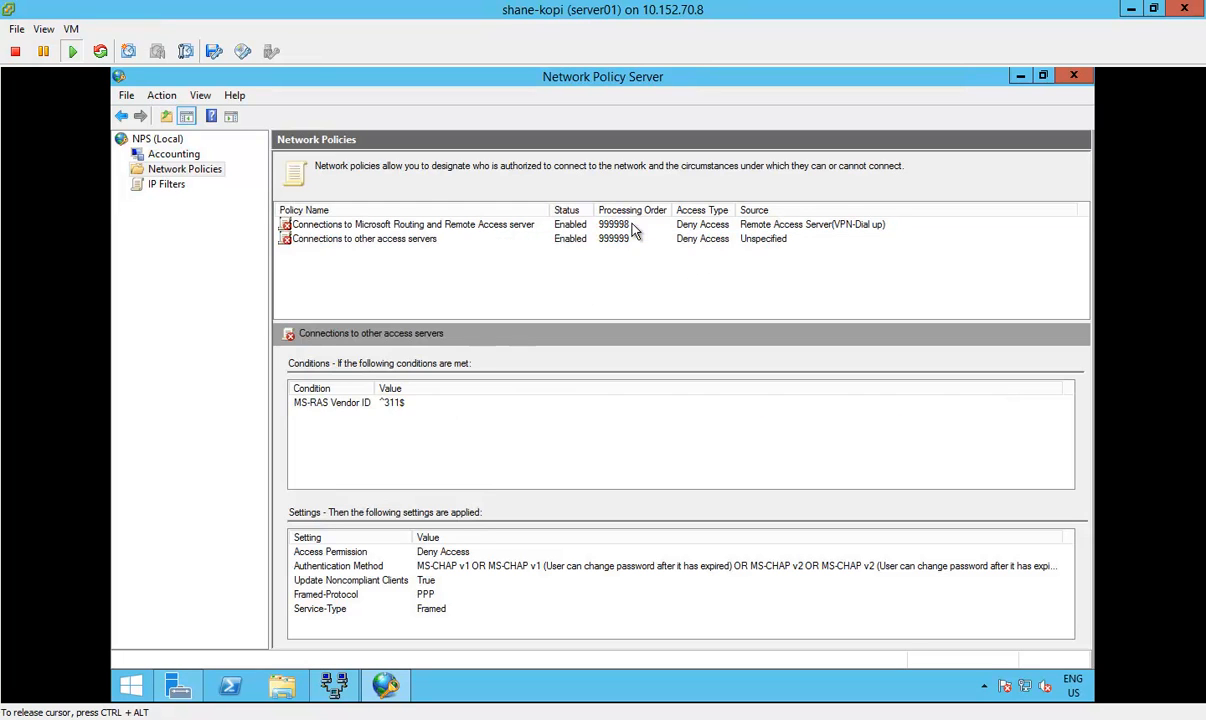
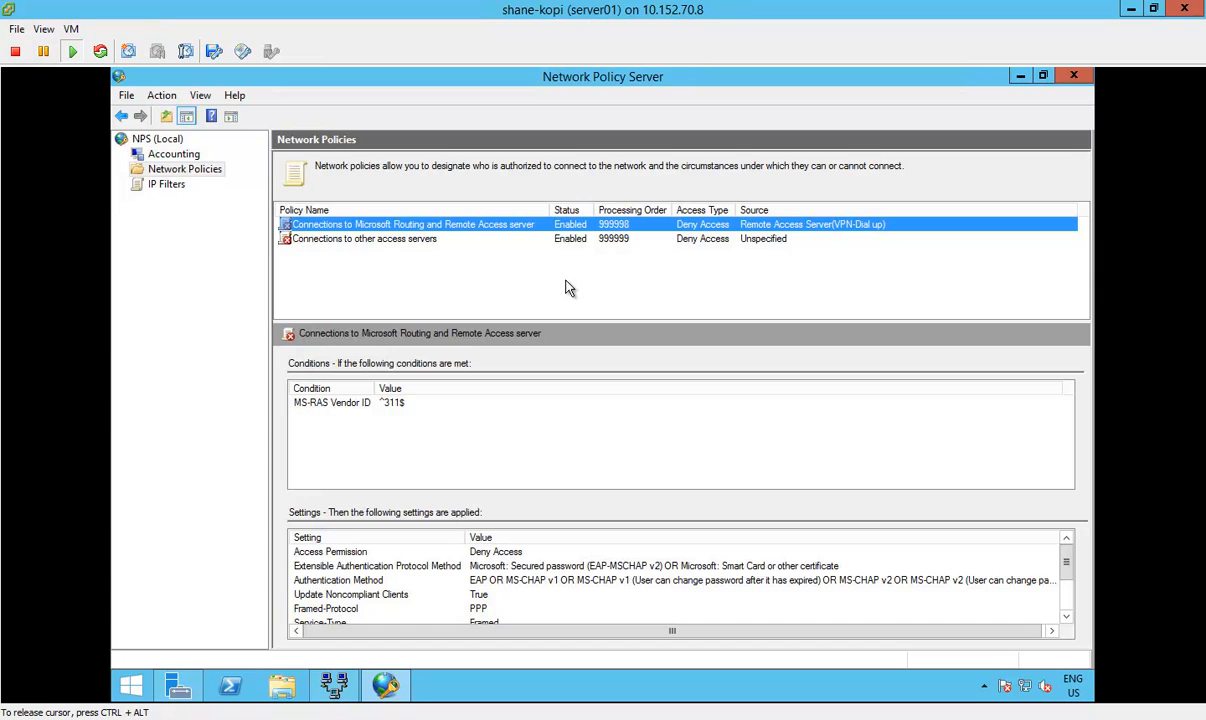
Step: Set the Connections to Microsoft Routing and Remote Access server policy to Grant access and save its properties
double_click(553, 228)
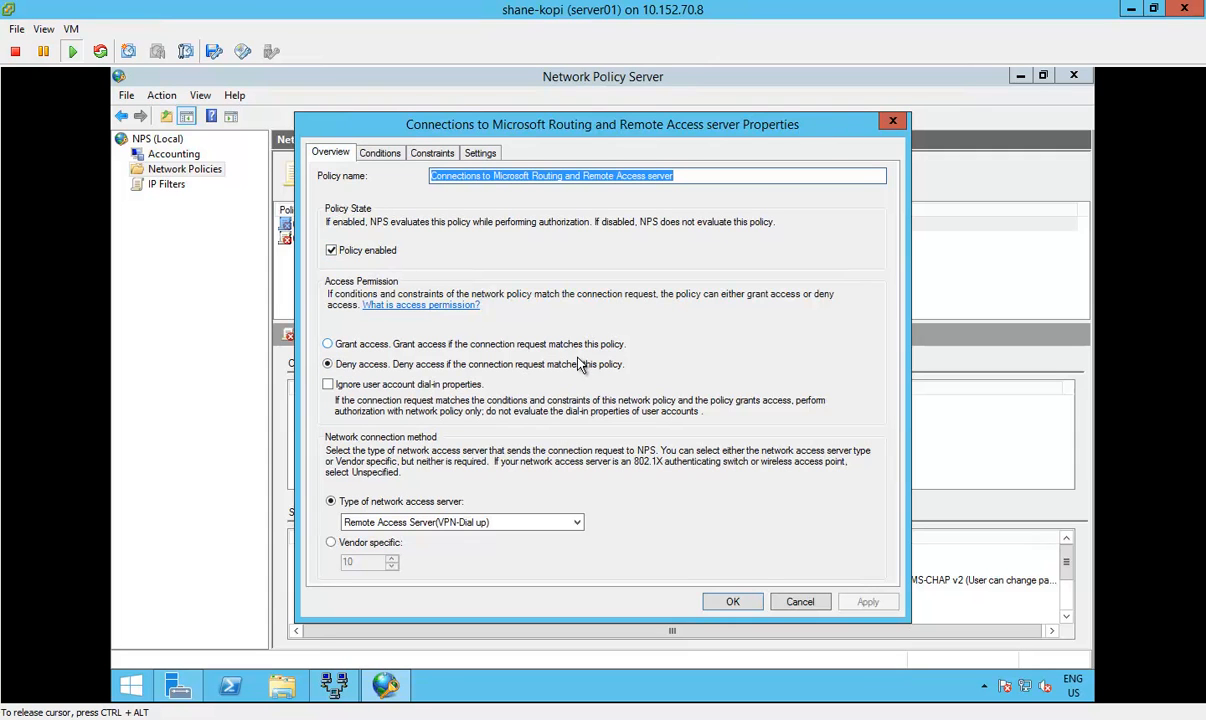
left_click(337, 346)
left_click(336, 346)
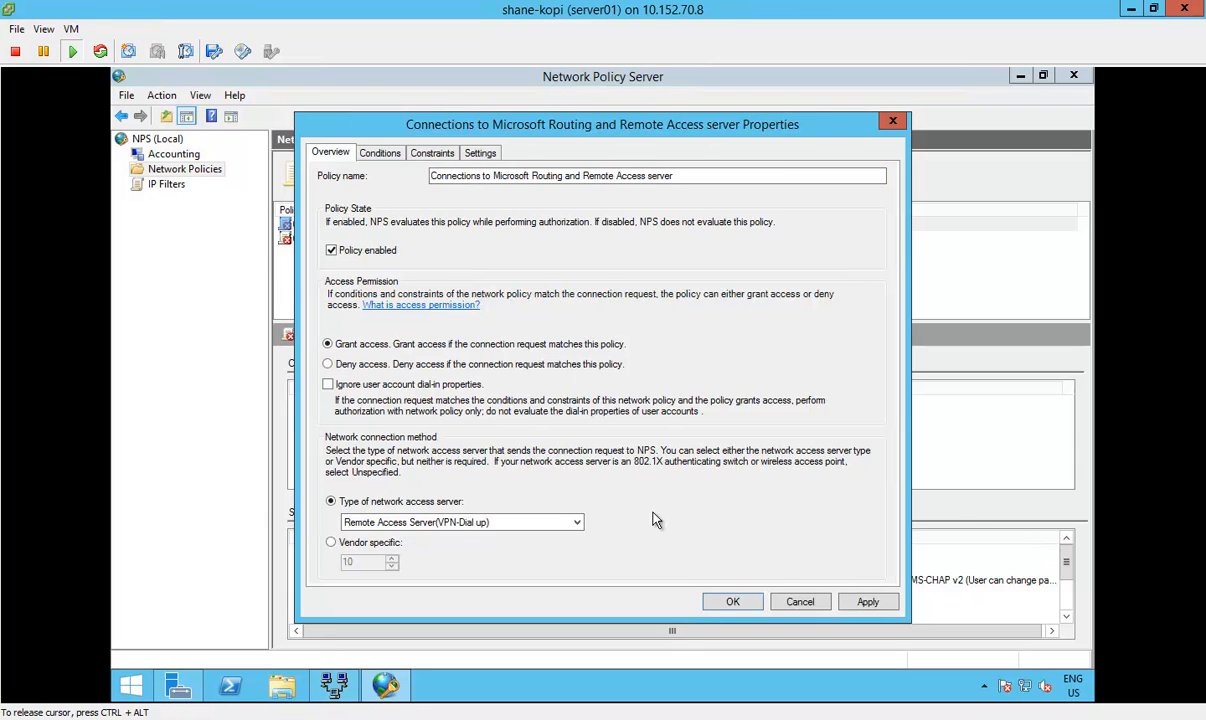
left_click(864, 602)
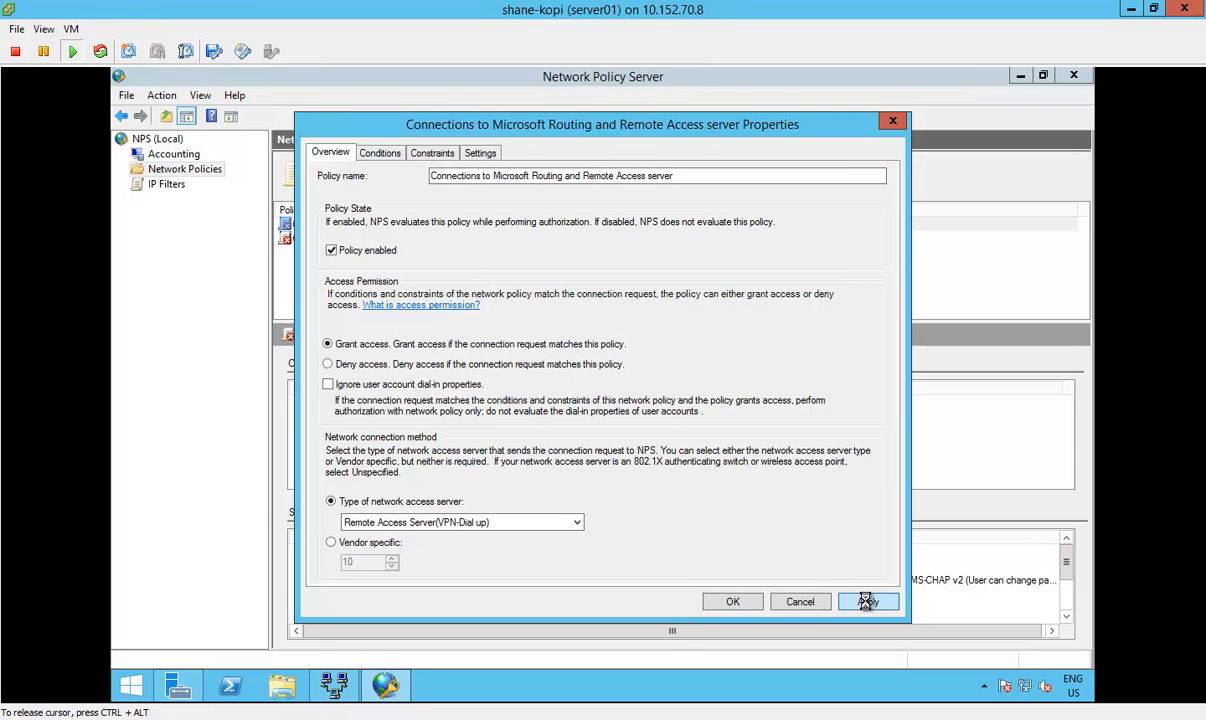
left_click(731, 603)
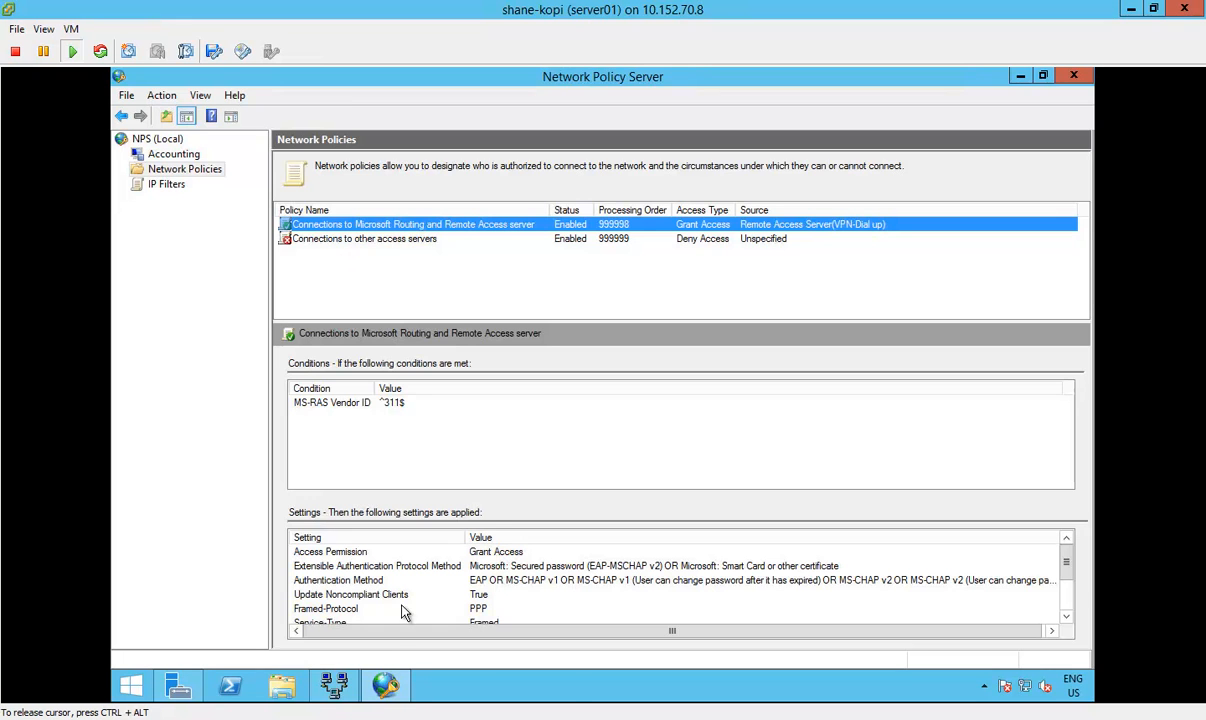
Step: Reopen the Connections to Microsoft Routing and Remote Access server policy and review its access permission
left_click(212, 409)
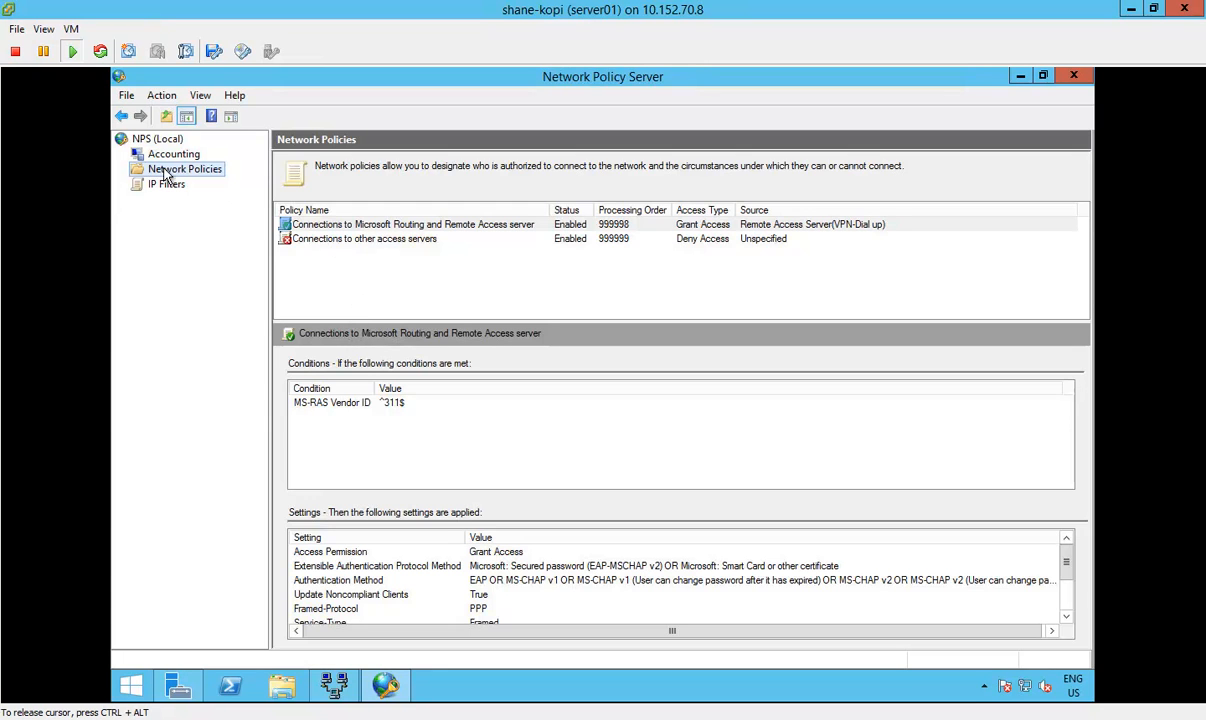
left_click(374, 719)
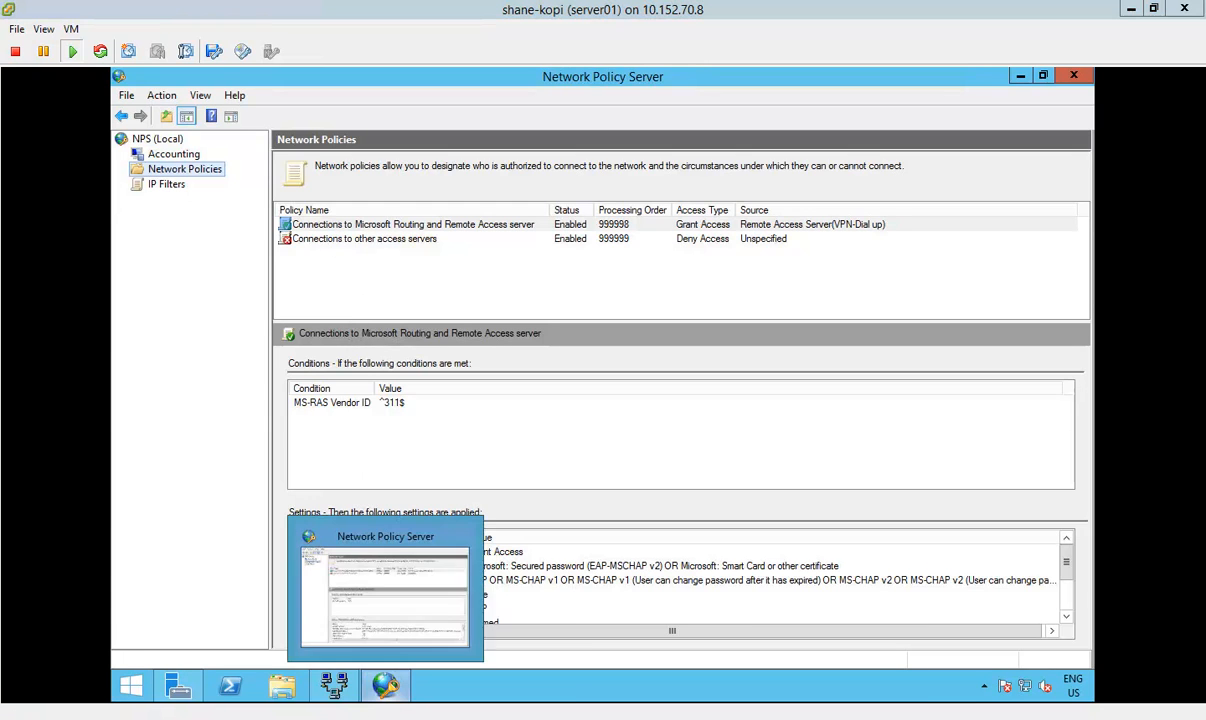
double_click(345, 222)
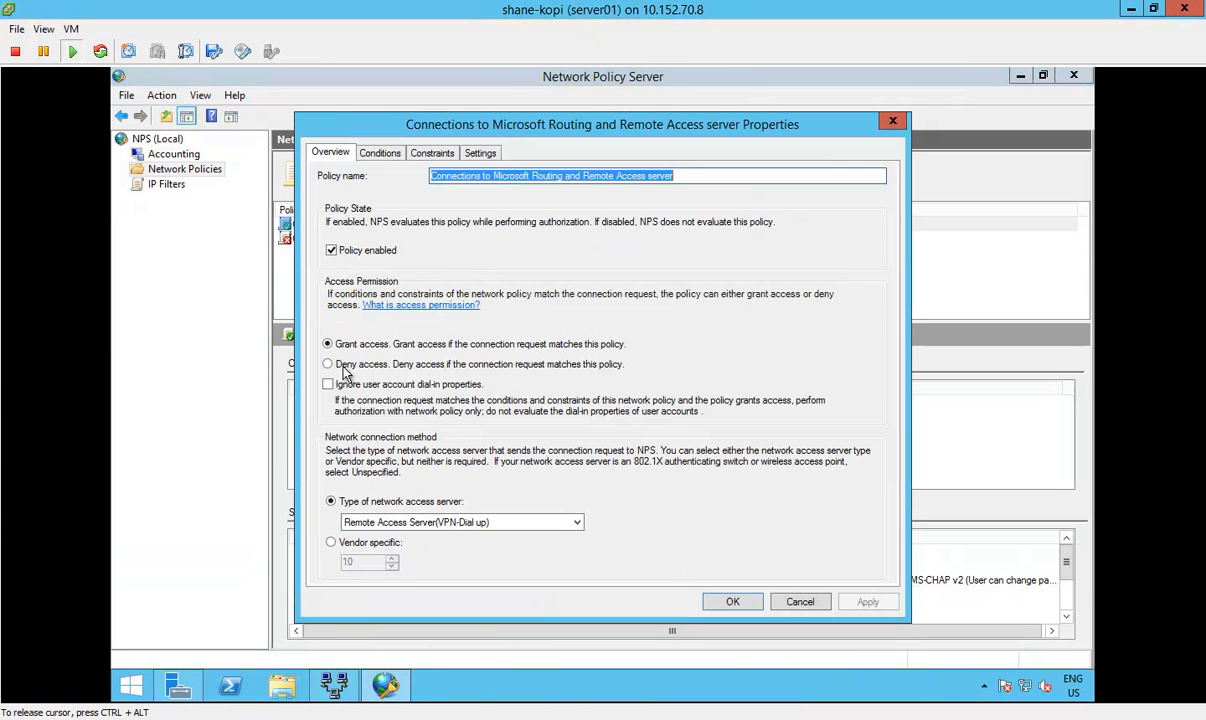
left_click(733, 602)
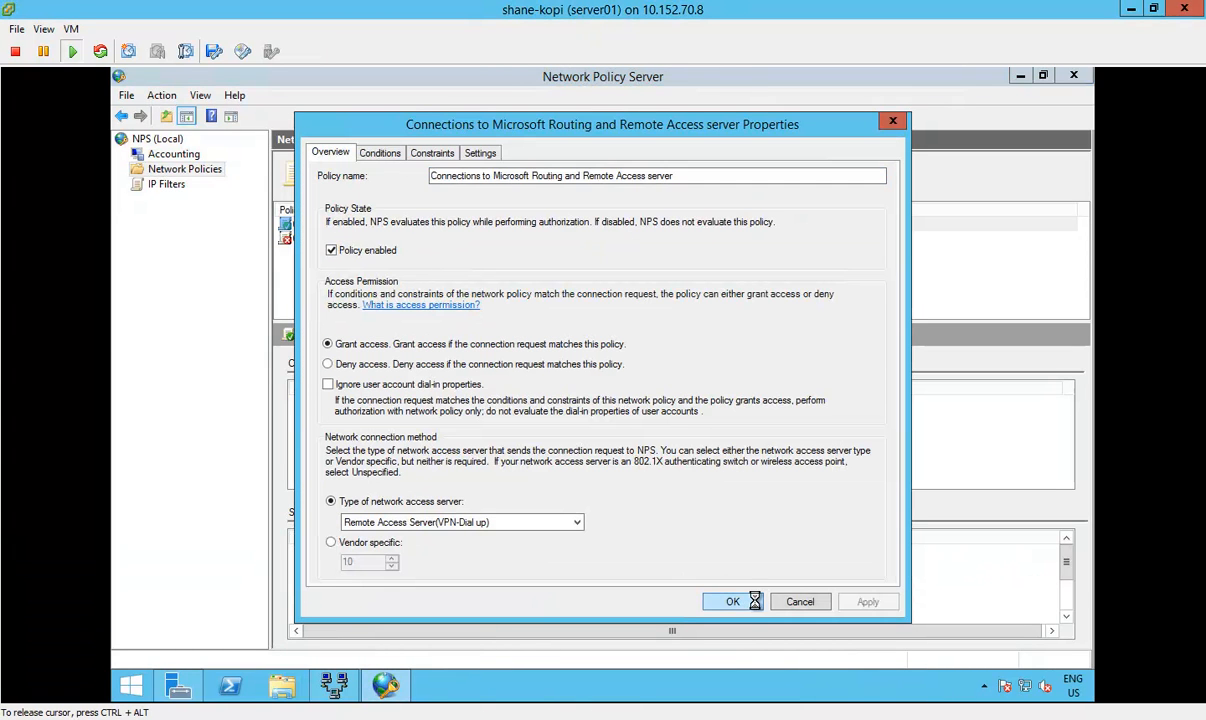
Step: Switch to the win7 machine and connect the VPN Connection, entering the account password
mouse_move(335, 686)
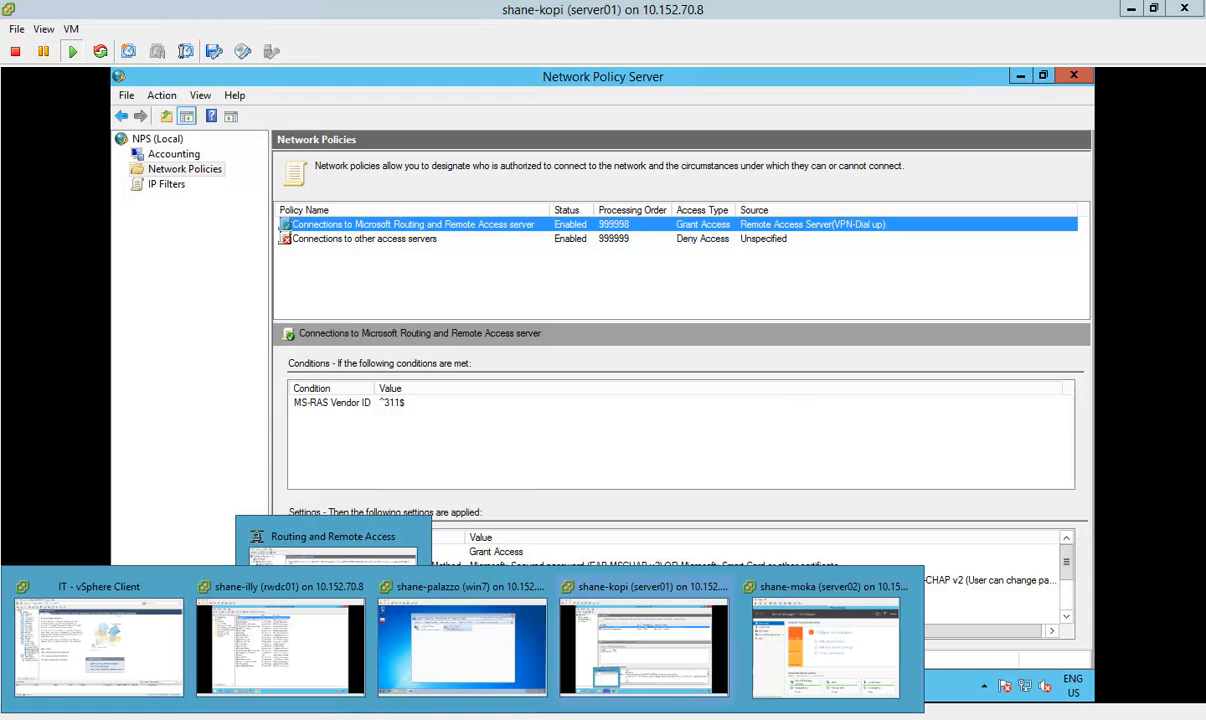
left_click(431, 655)
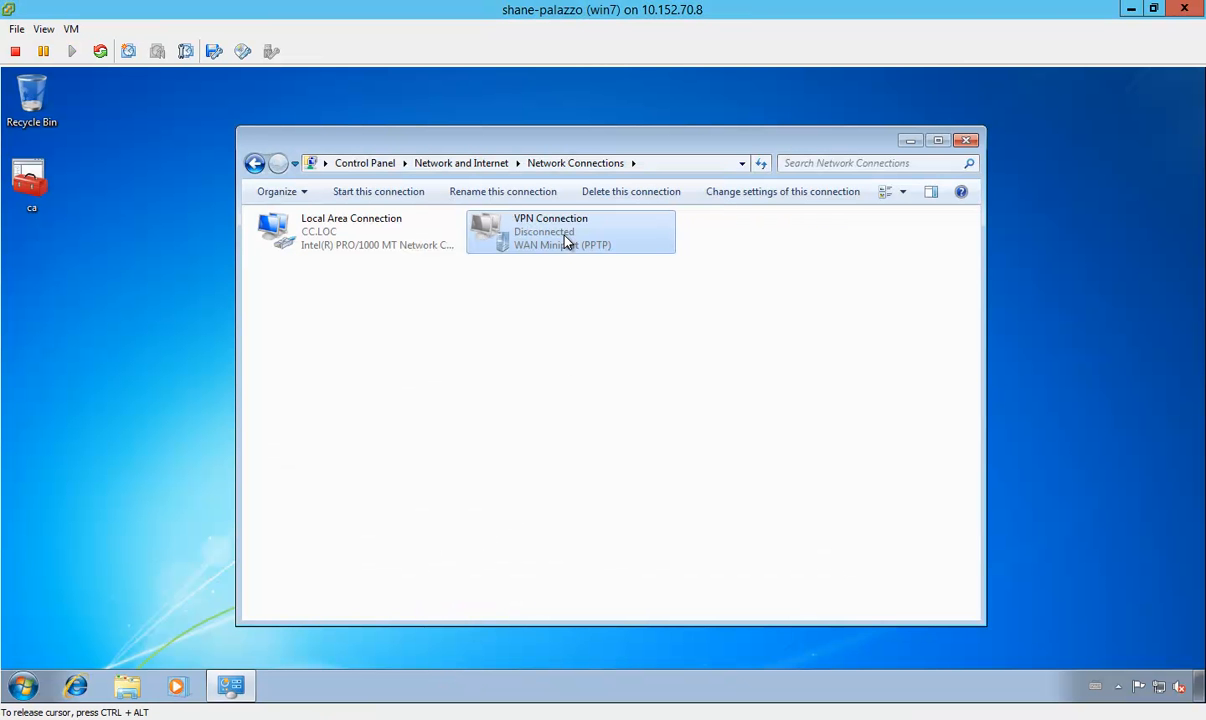
right_click(628, 240)
left_click(633, 249)
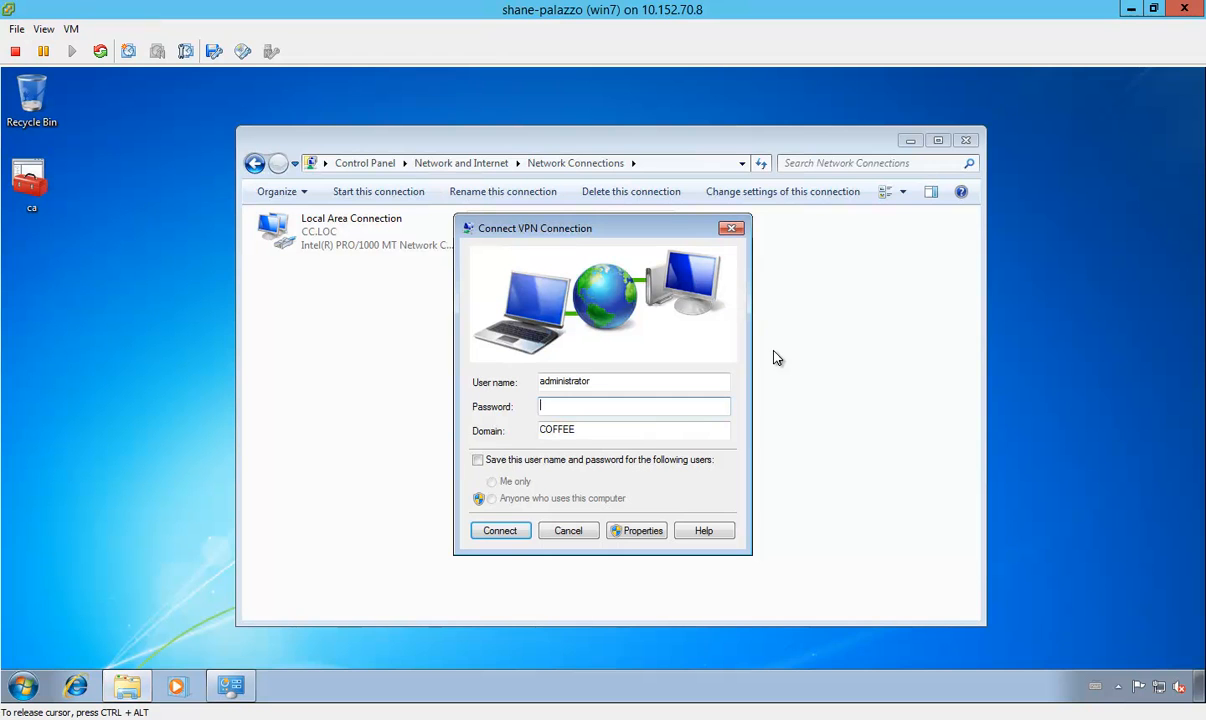
type("•••")
key("Return")
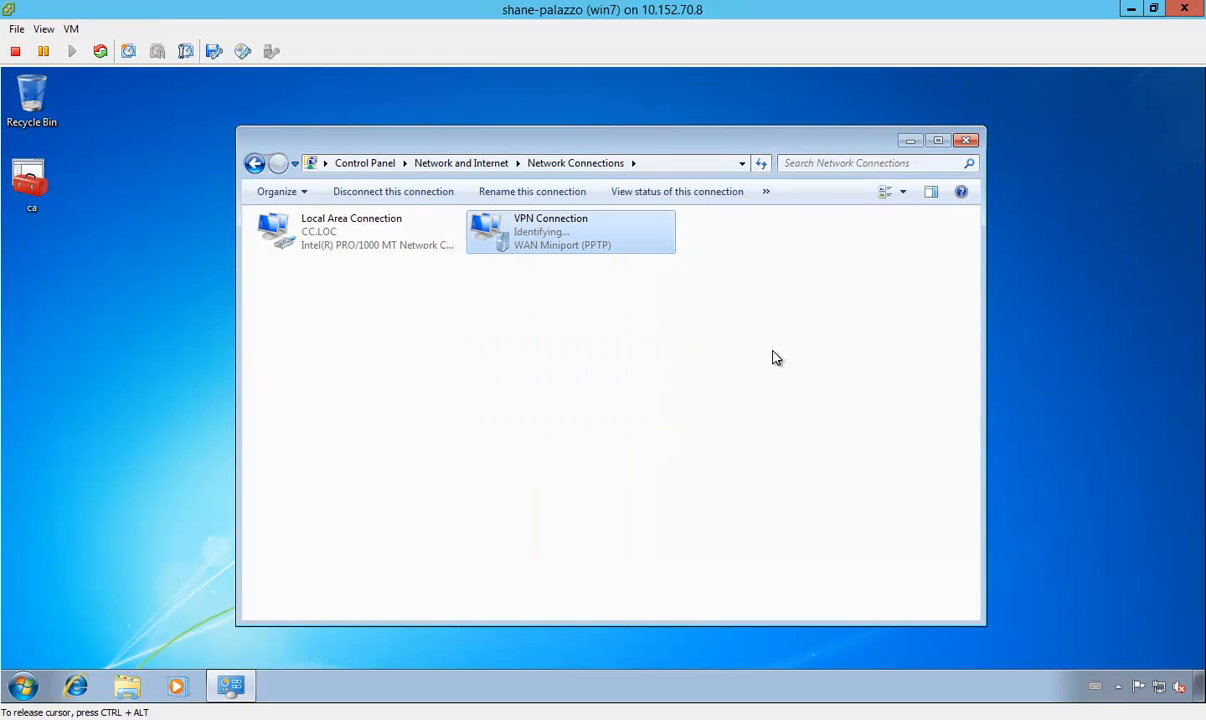
left_click(687, 355)
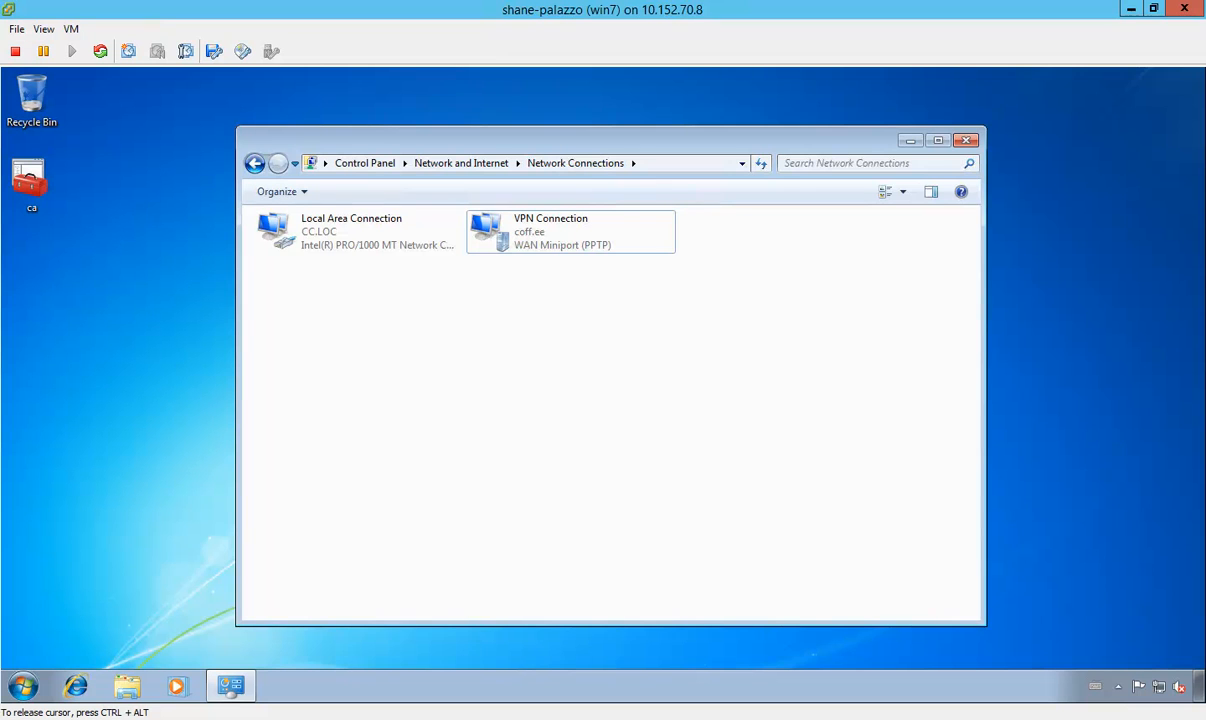
left_click(614, 228)
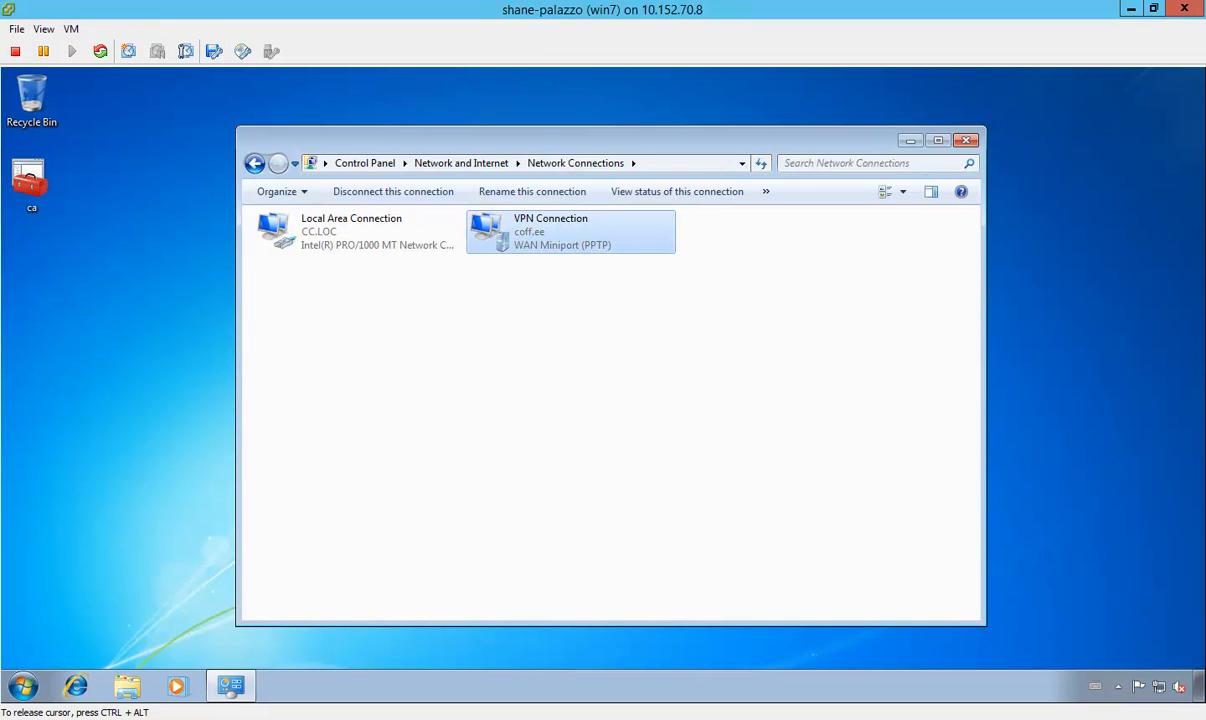
Step: Switch back to server01 and check the Remote Access Clients and the active VPN port in Routing and Remote Access
mouse_move(304, 714)
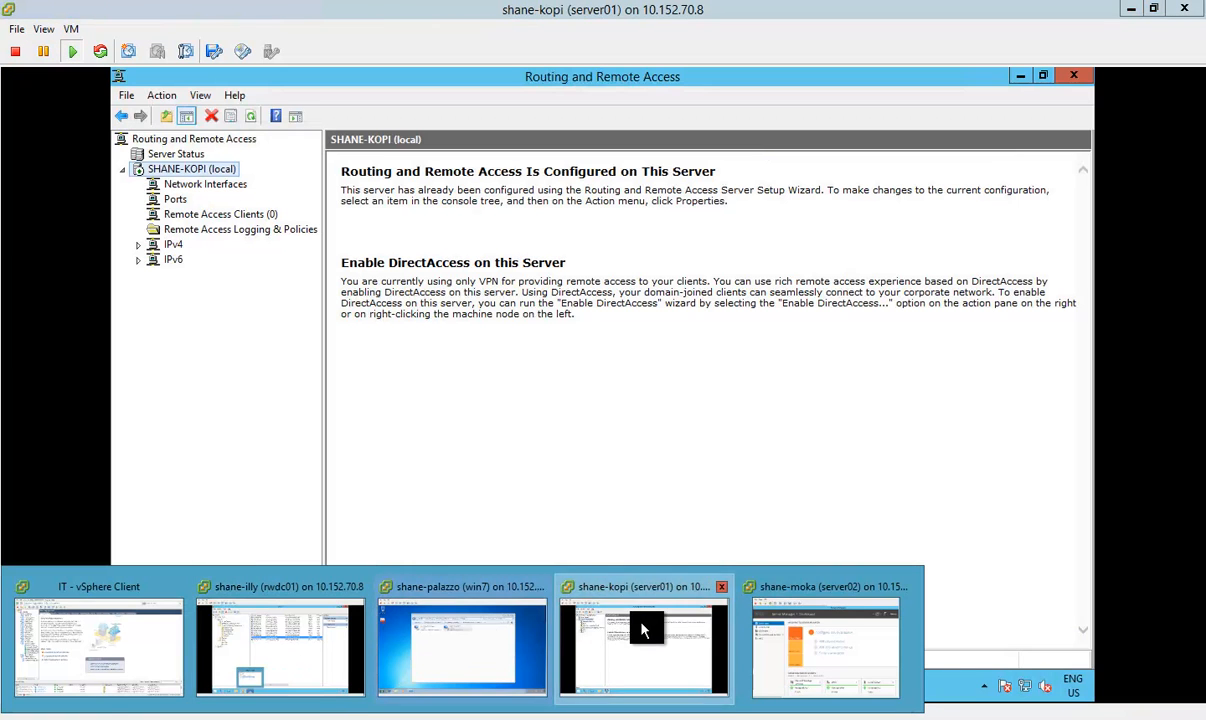
left_click(646, 627)
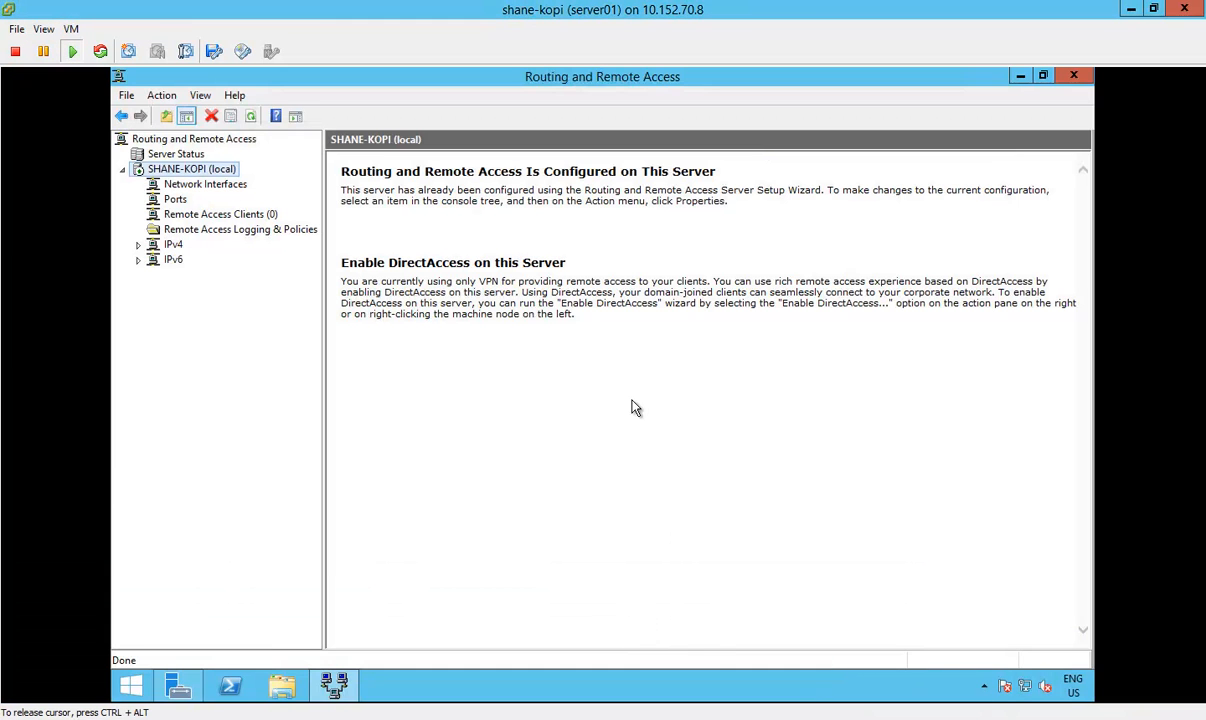
left_click(234, 215)
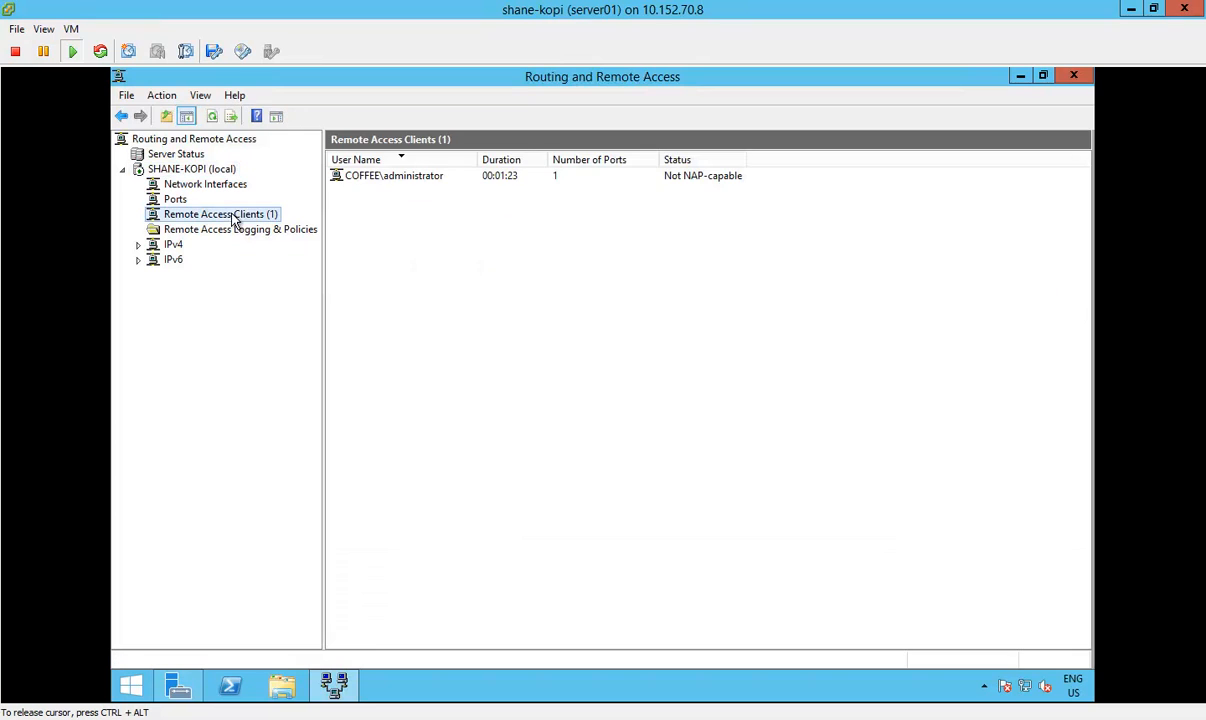
left_click(381, 178)
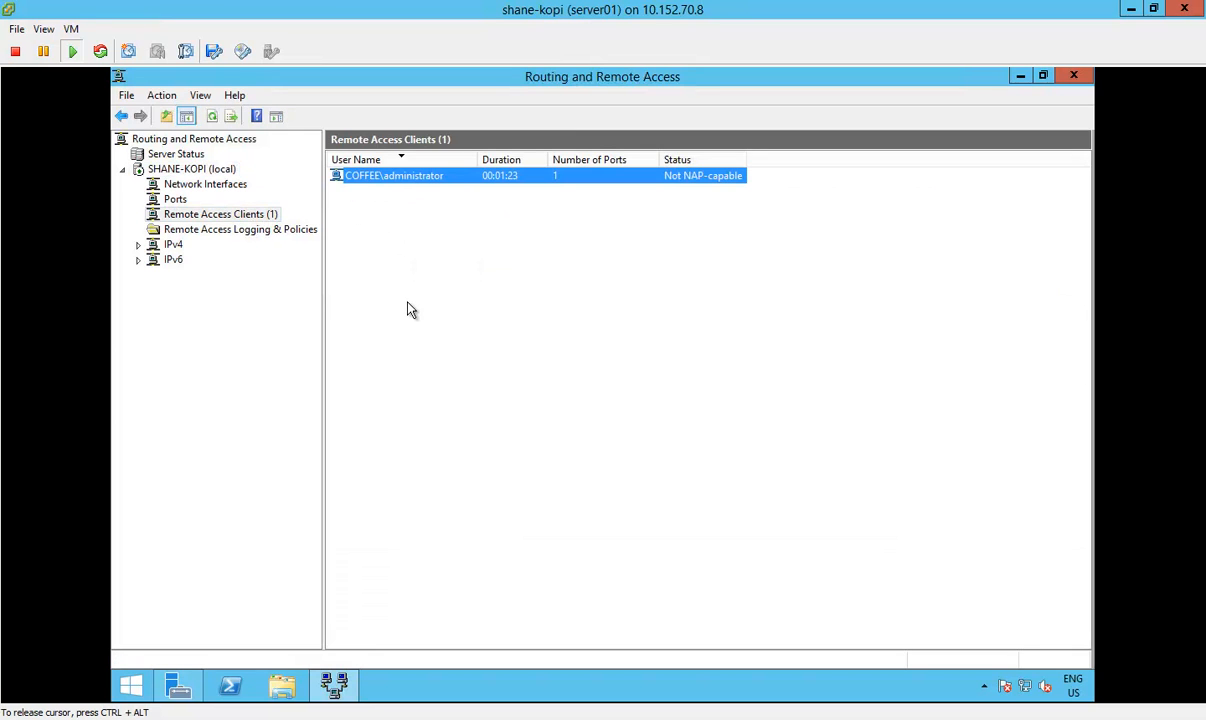
left_click(177, 201)
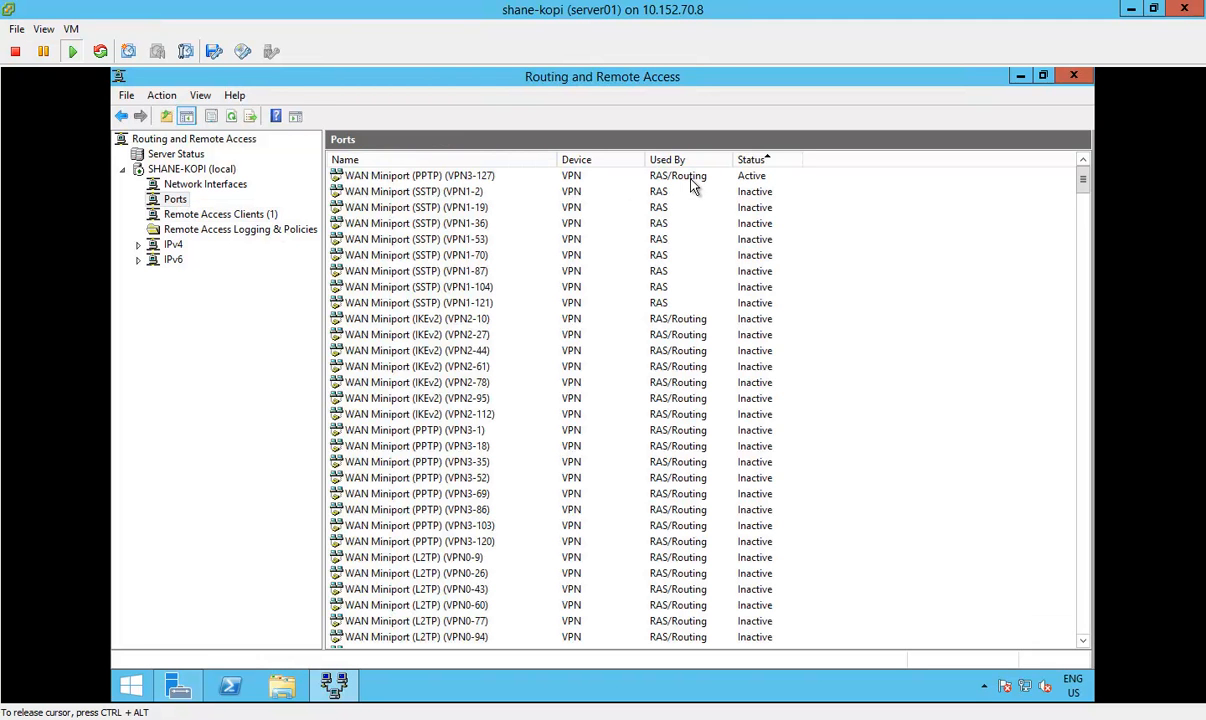
left_click(655, 176)
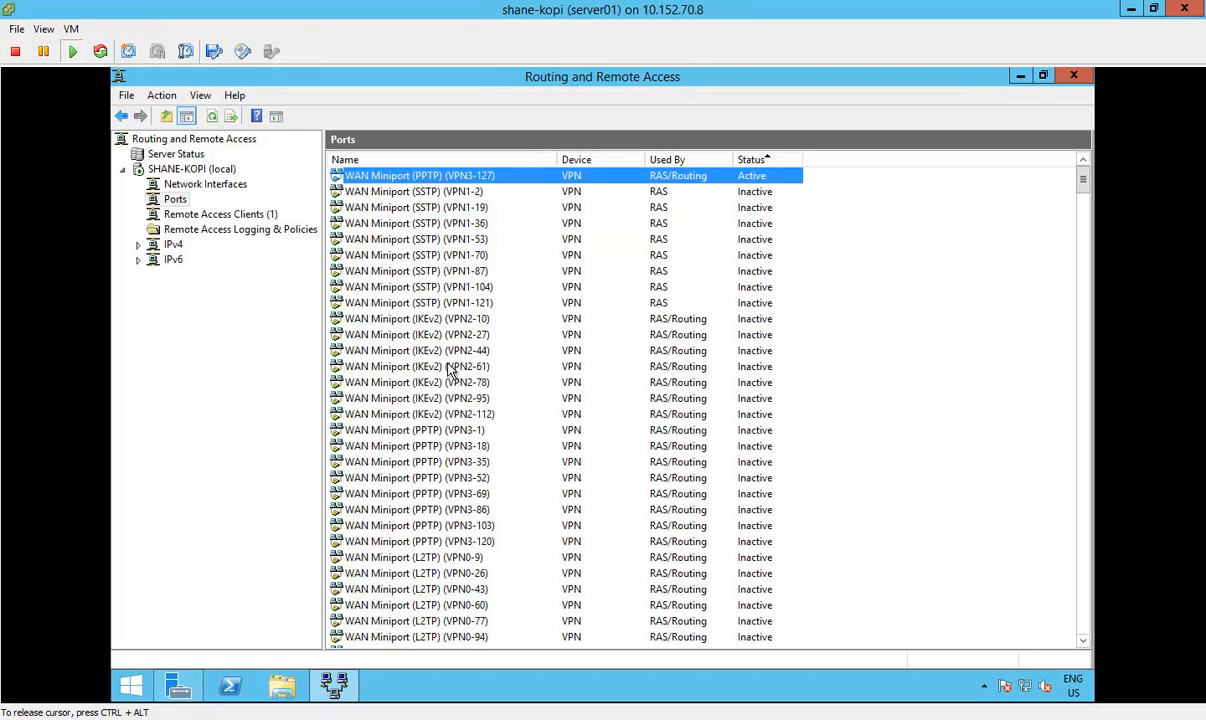
Step: In the Ports properties, limit WAN Miniport (L2TP) to a maximum of 5 ports, accept the reduction and save
right_click(172, 203)
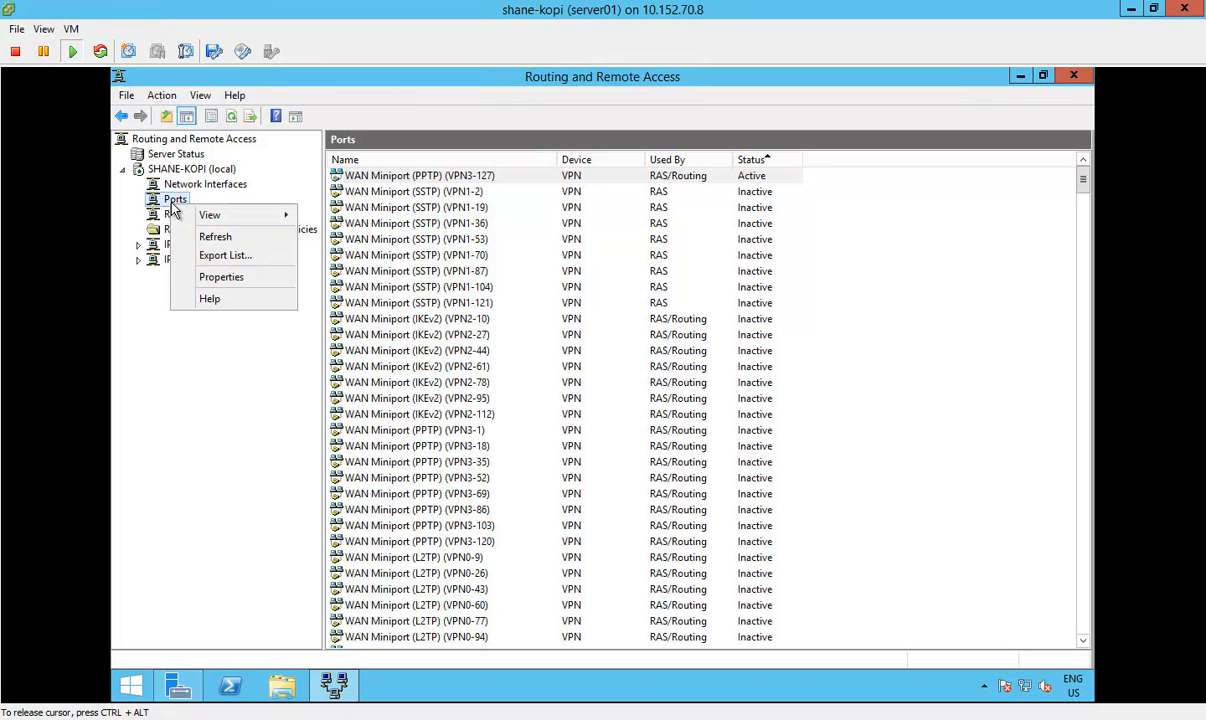
left_click(222, 277)
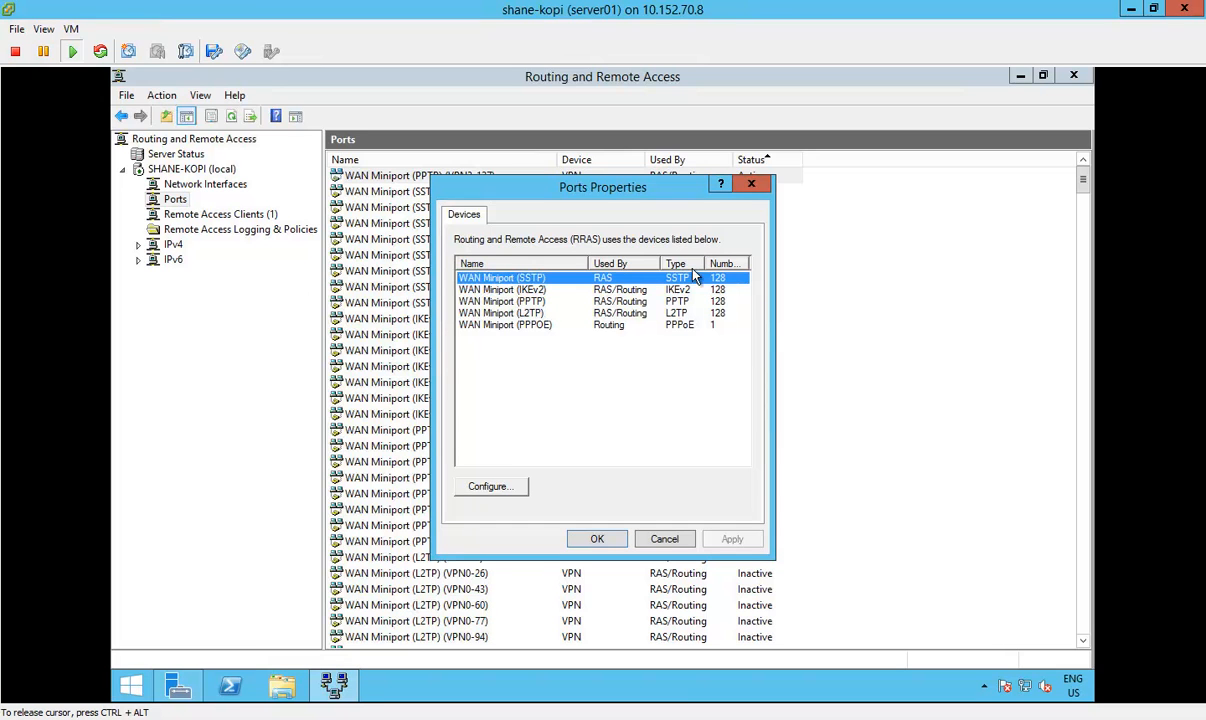
left_click(694, 289)
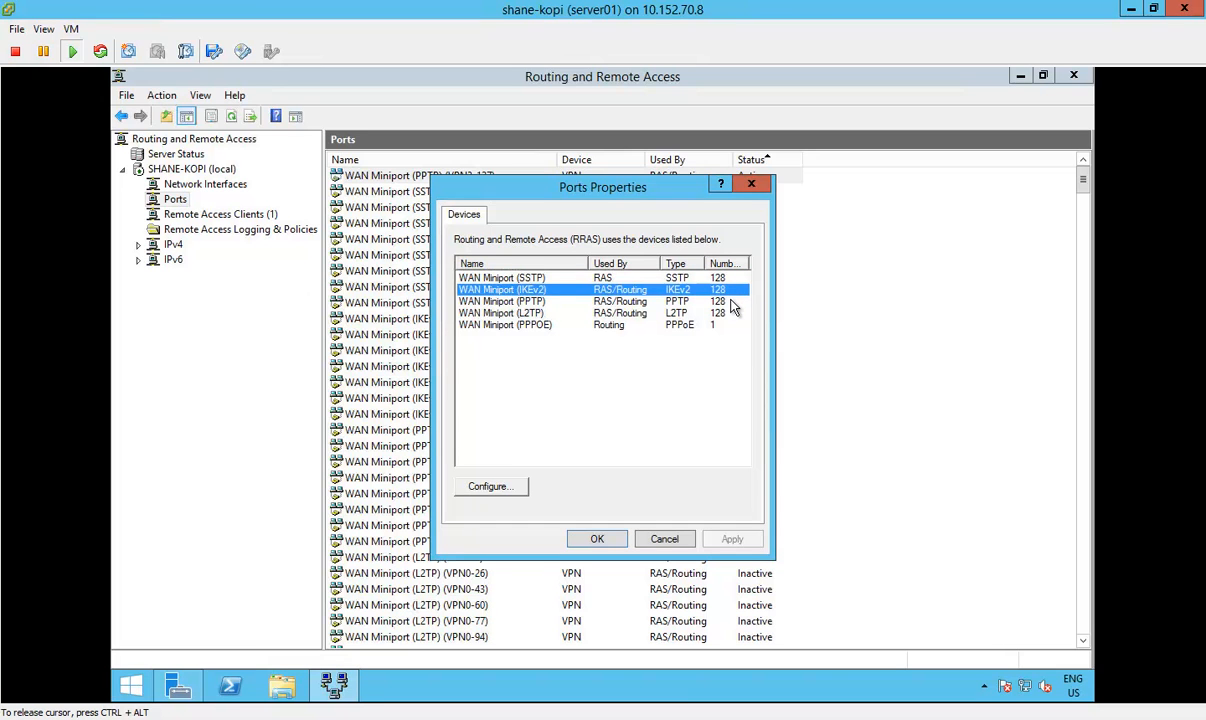
left_click(733, 302)
left_click(733, 314)
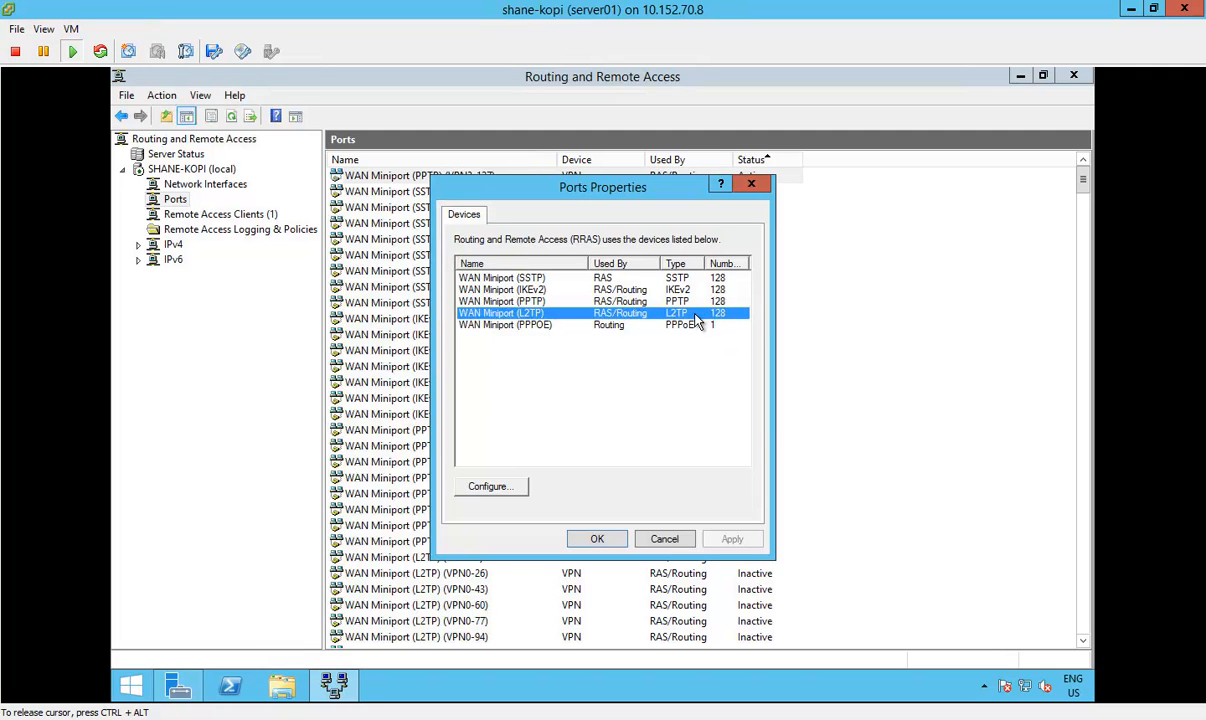
double_click(548, 317)
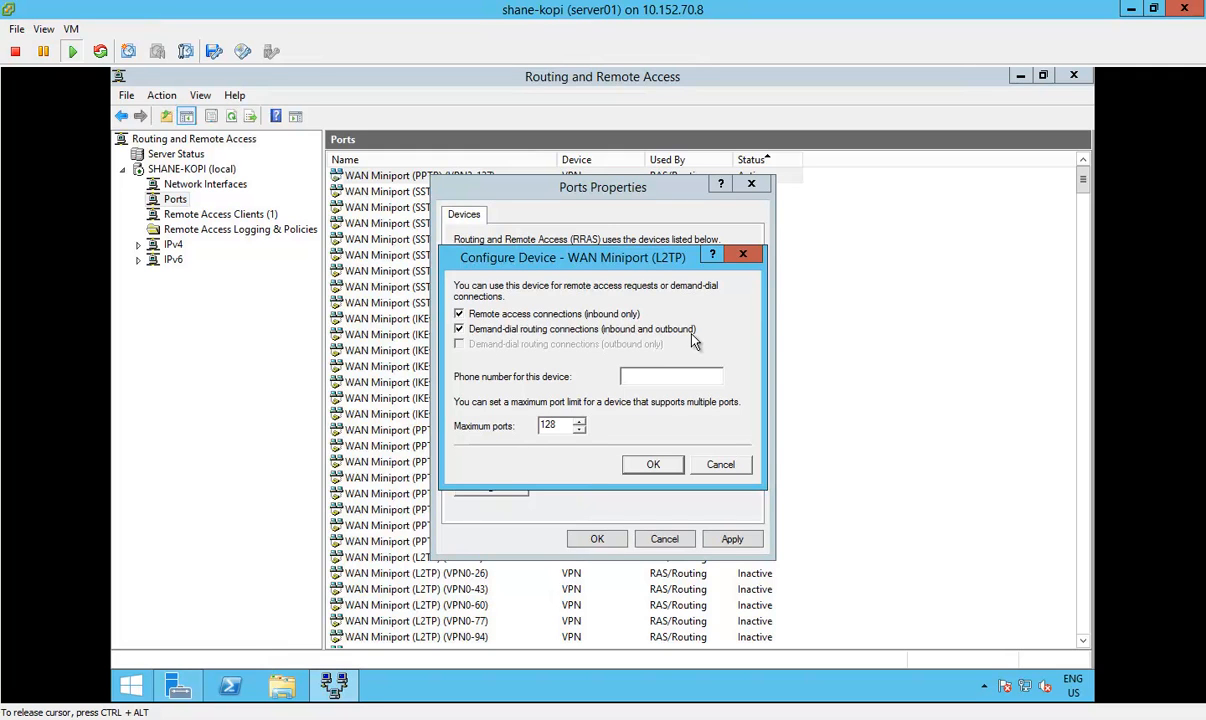
double_click(567, 425)
type("5")
left_click(654, 465)
left_click(681, 453)
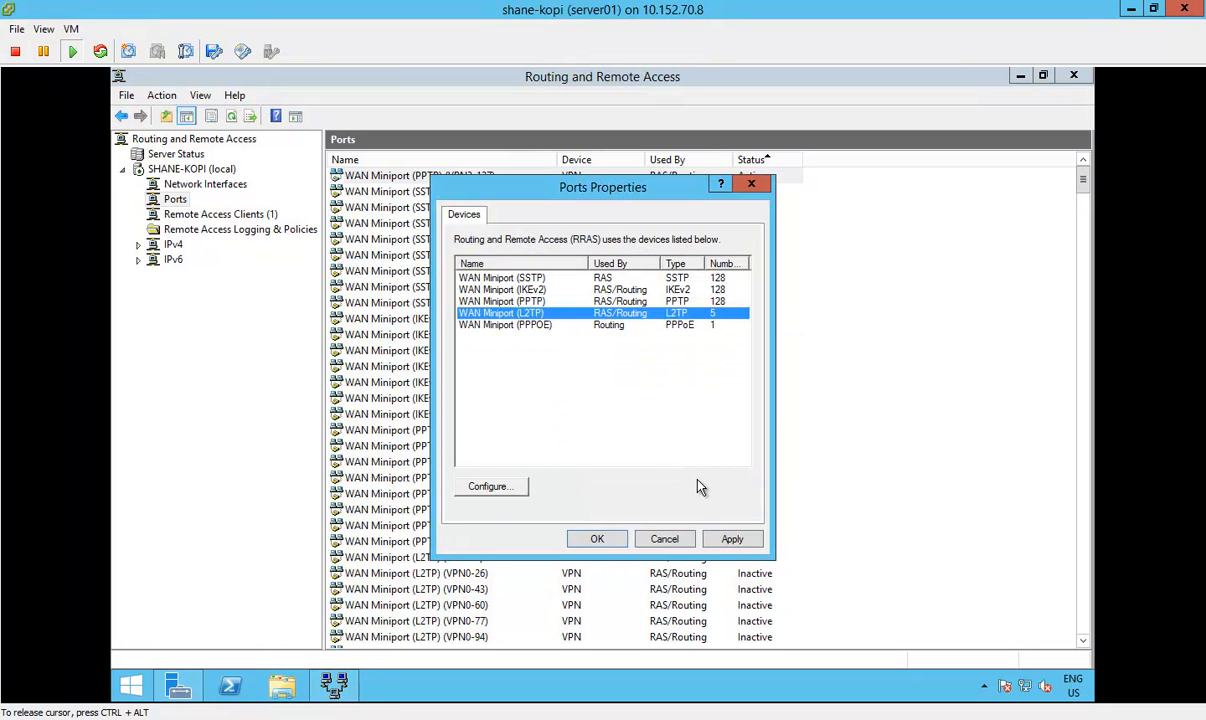
left_click(732, 541)
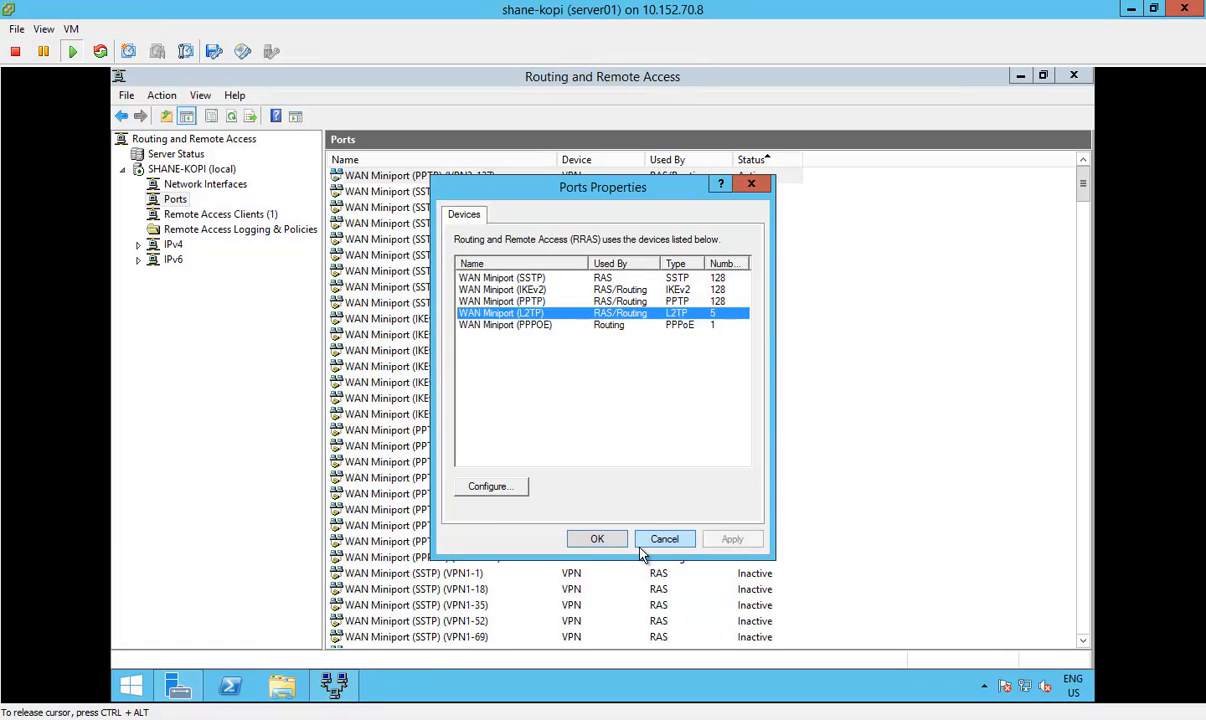
left_click(604, 545)
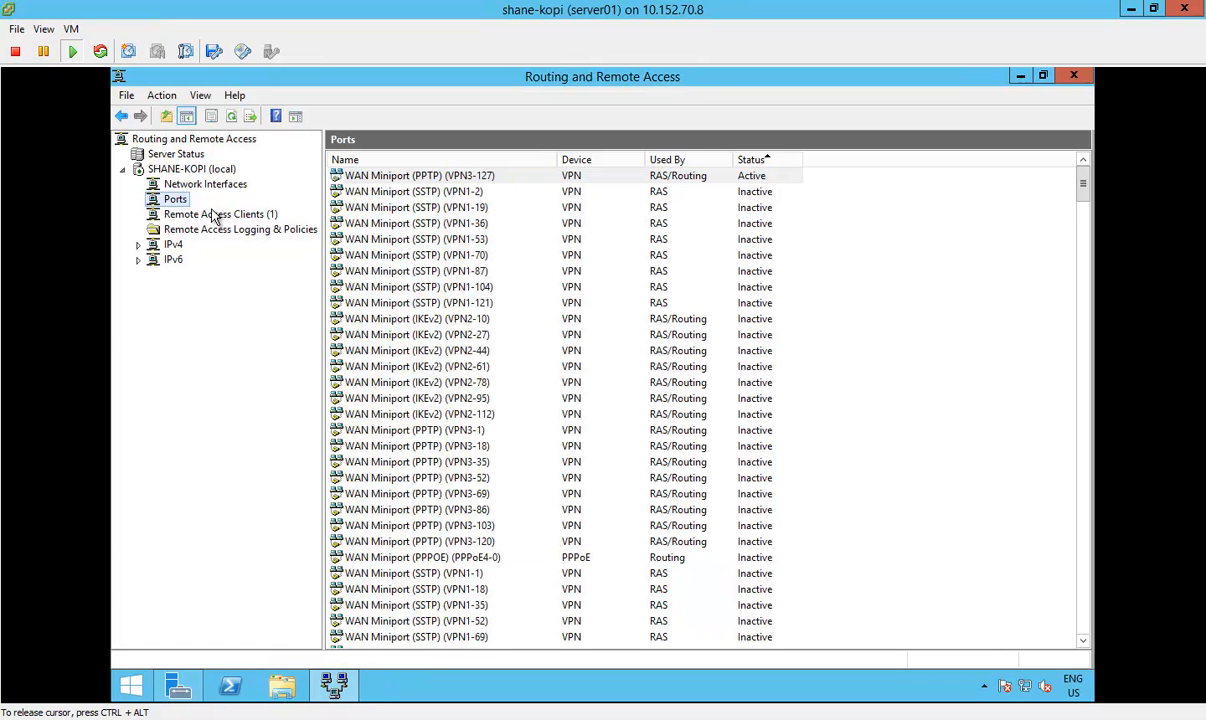
Step: Reopen the Ports properties and set the maximum ports of WAN Miniport (SSTP) to 5, accepting the reduction
right_click(176, 200)
left_click(236, 281)
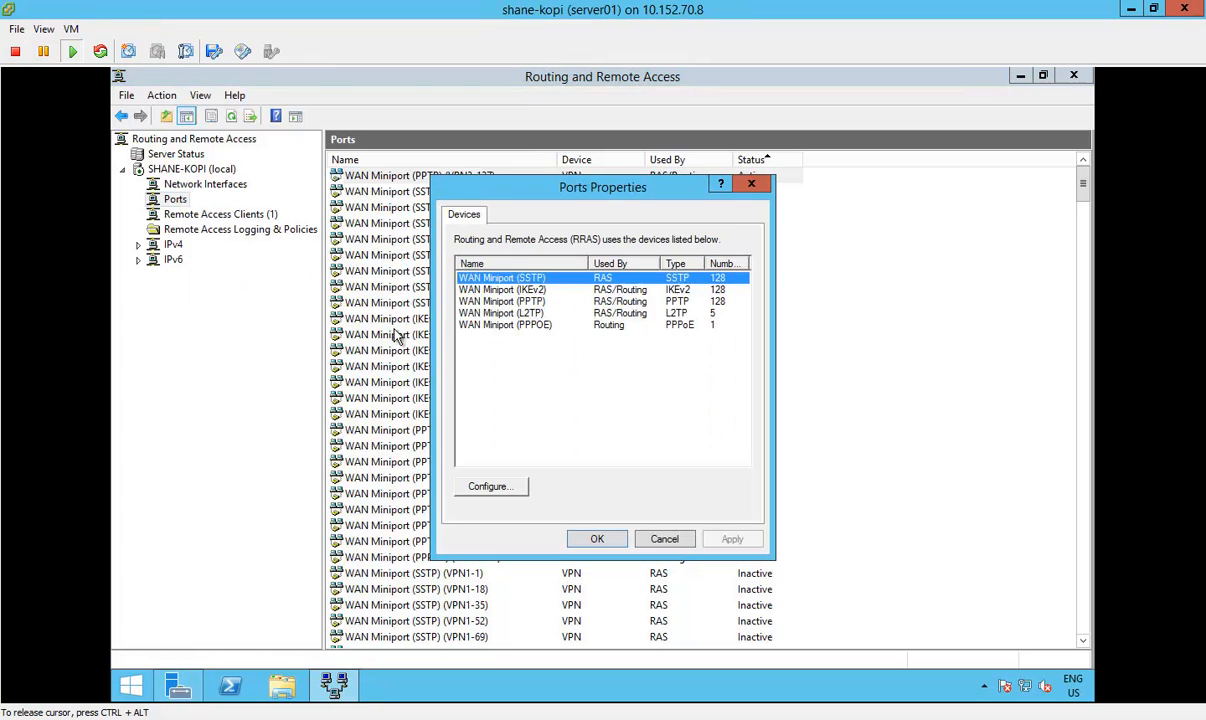
double_click(628, 280)
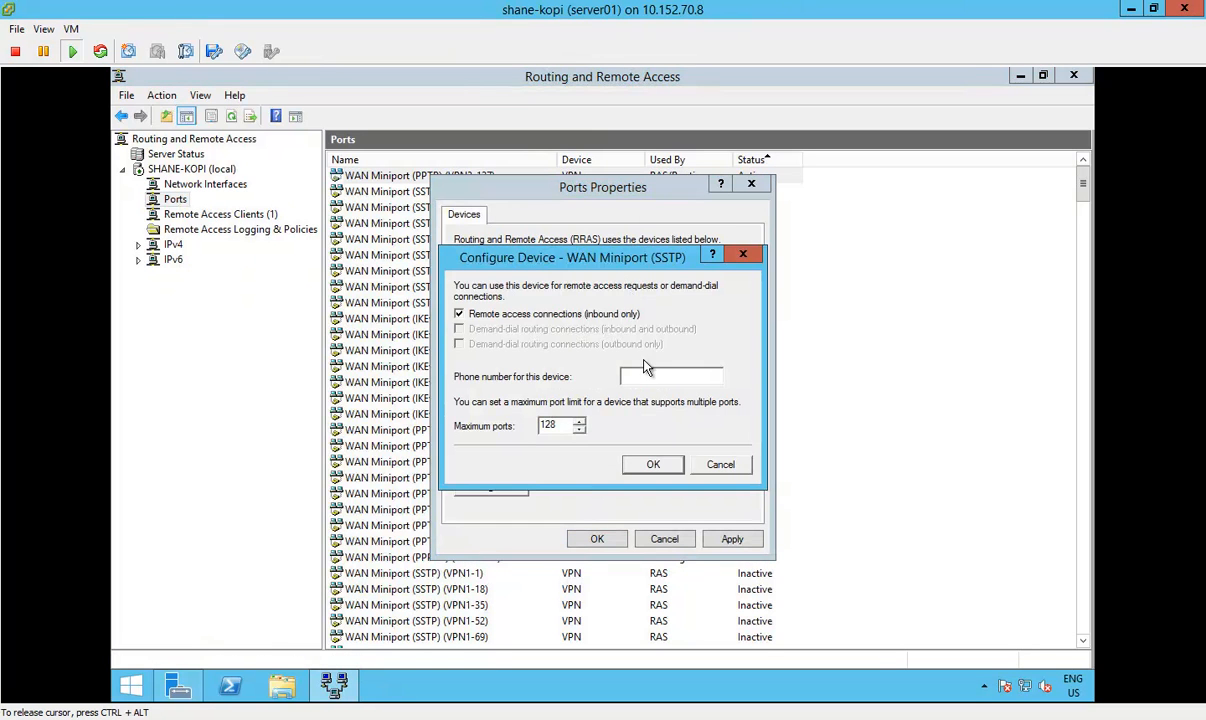
double_click(548, 425)
type("5")
left_click(640, 466)
left_click(695, 452)
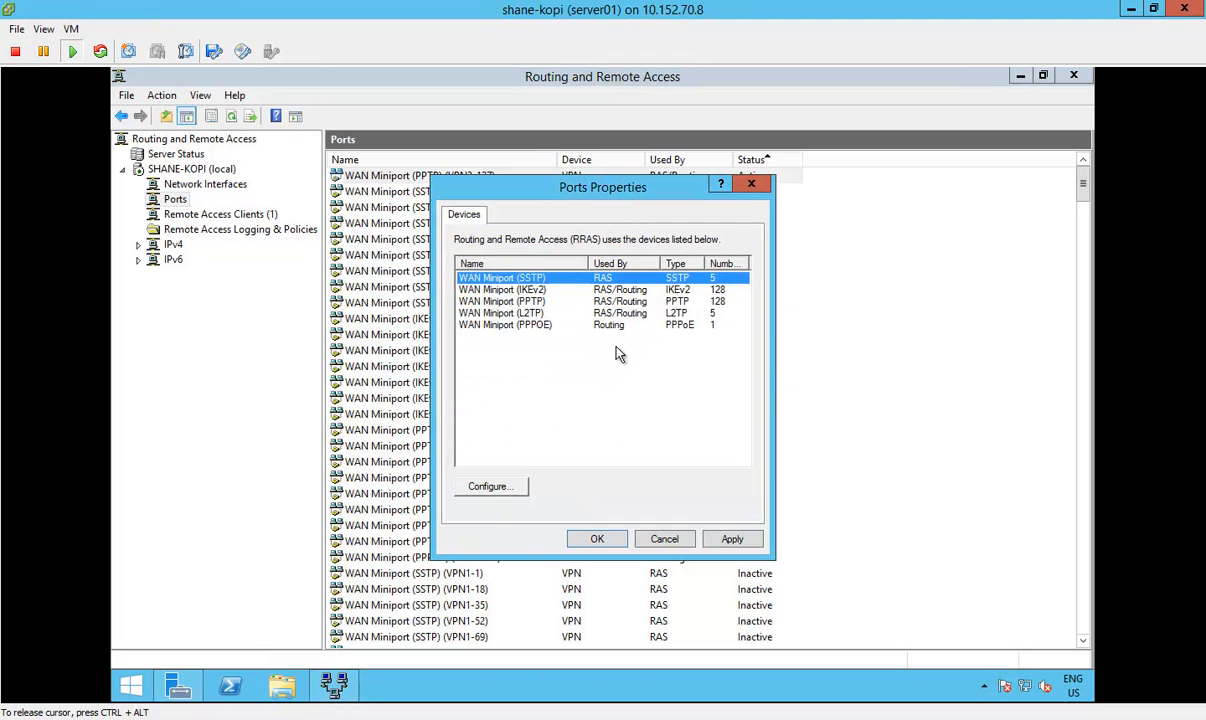
Step: Set the maximum ports of WAN Miniport (IKEv2) to 5 and accept the reduction
double_click(551, 290)
double_click(548, 425)
type("5")
left_click(648, 463)
left_click(683, 450)
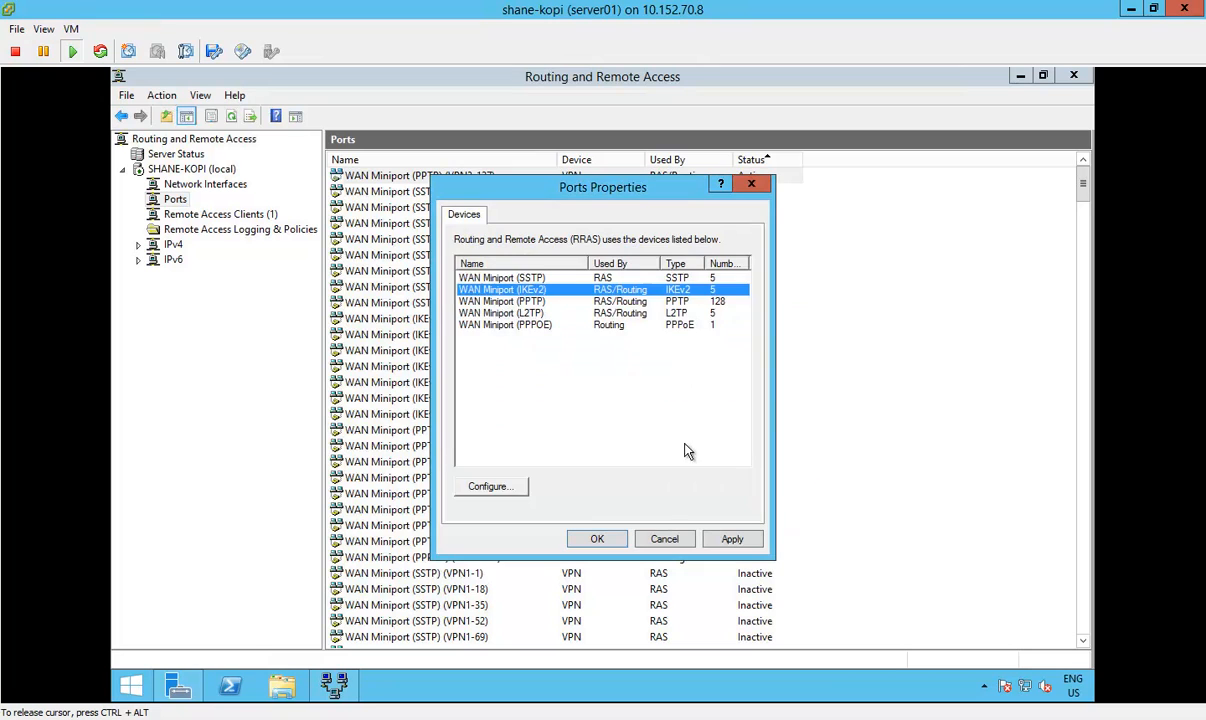
Step: Set the maximum ports of WAN Miniport (PPTP) to 5, accept the reduction and apply all the port changes
double_click(618, 301)
double_click(556, 425)
type("5")
left_click(651, 464)
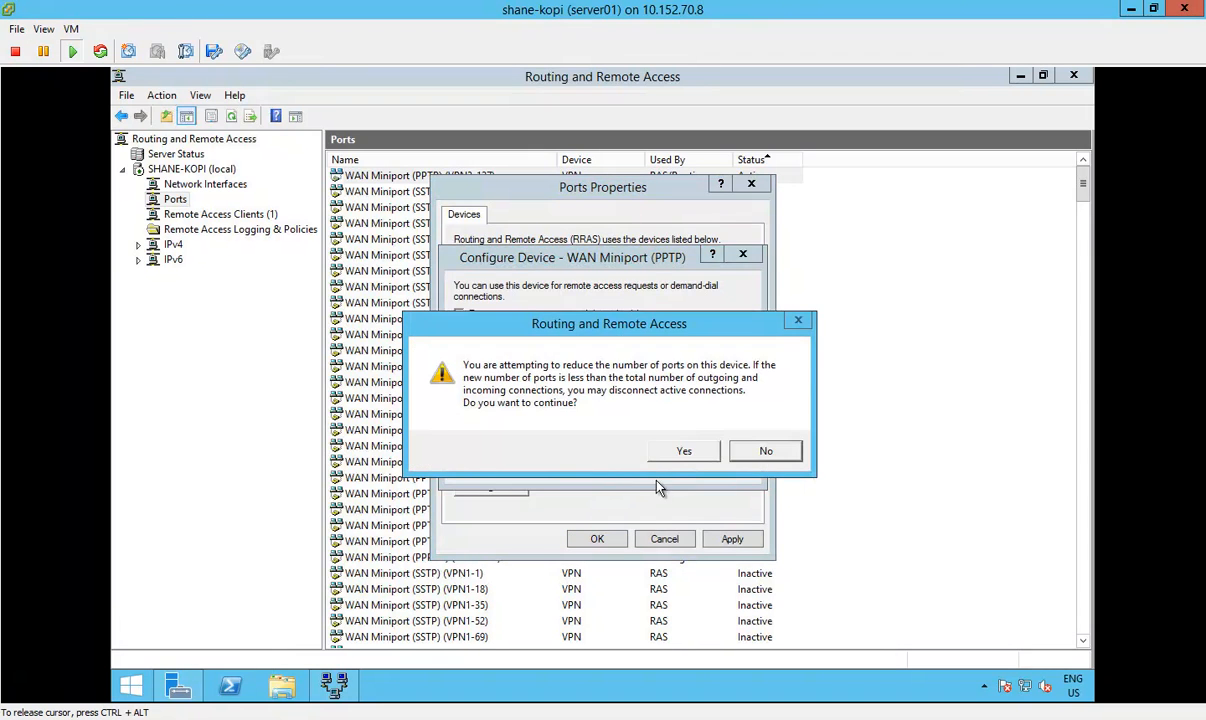
left_click(685, 453)
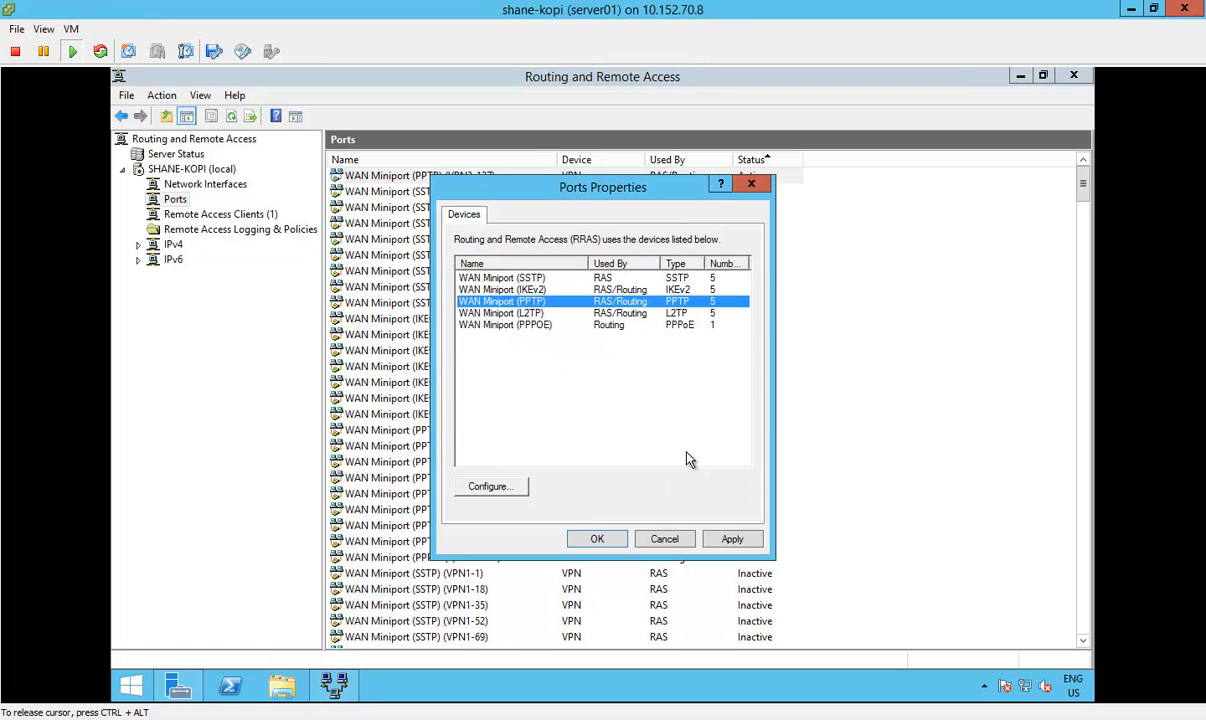
left_click(733, 540)
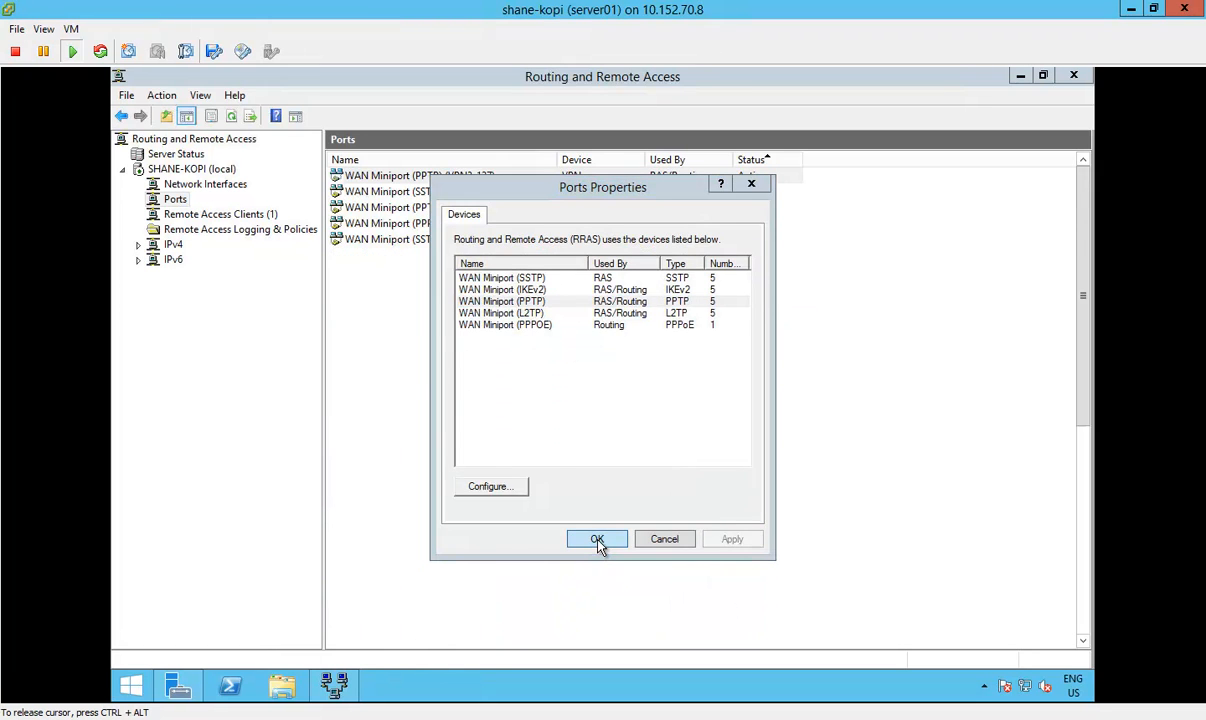
Step: Close the Ports properties, sort the ports by name and review the IKEv2, L2TP, PPPOE and PPTP port entries
left_click(597, 540)
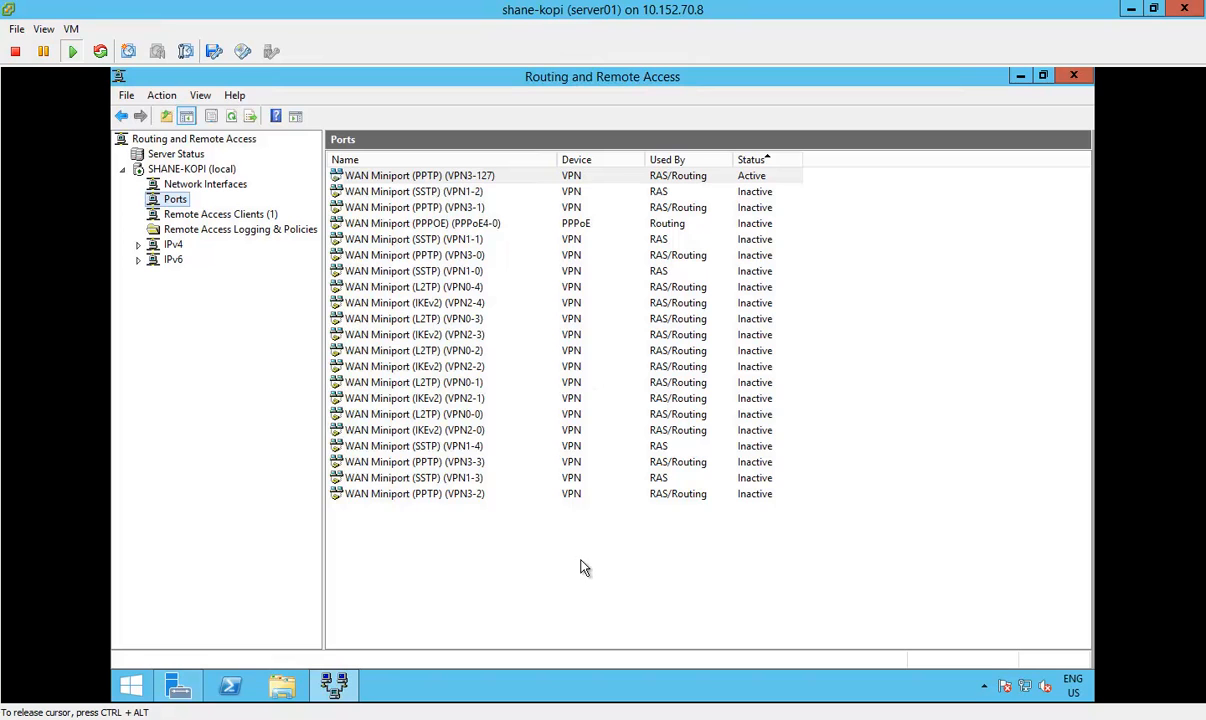
left_click(443, 160)
left_click(436, 192)
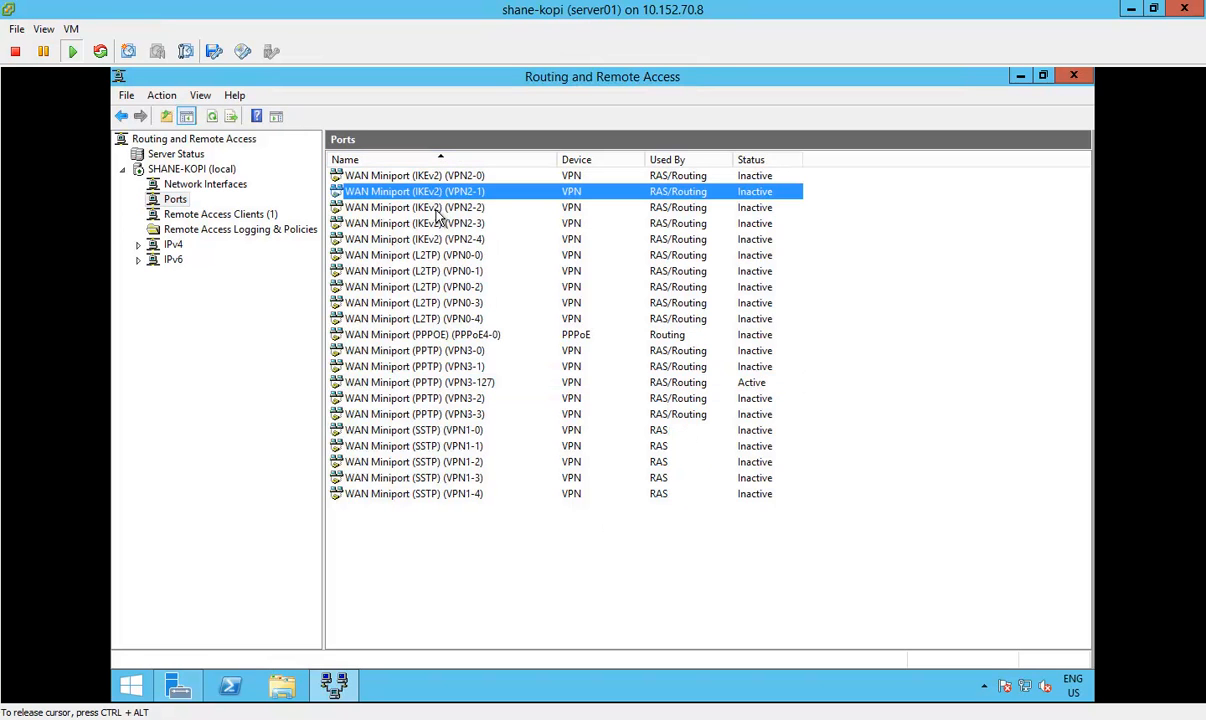
left_click(444, 271)
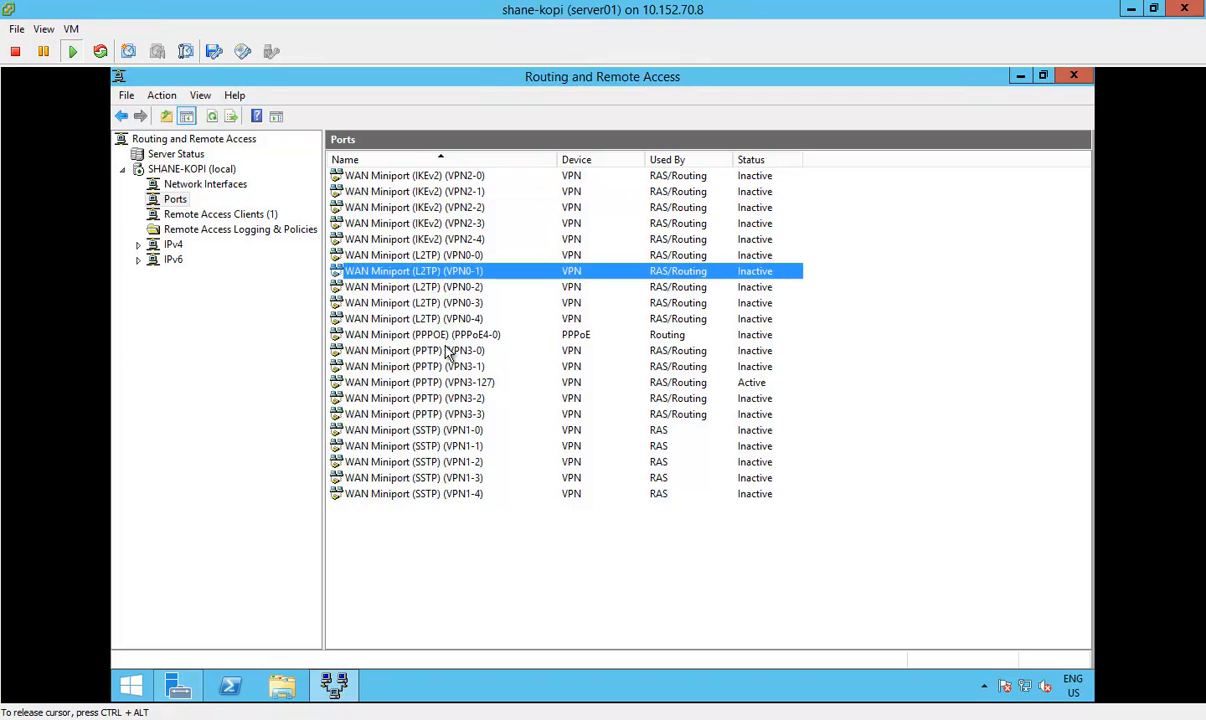
left_click(410, 336)
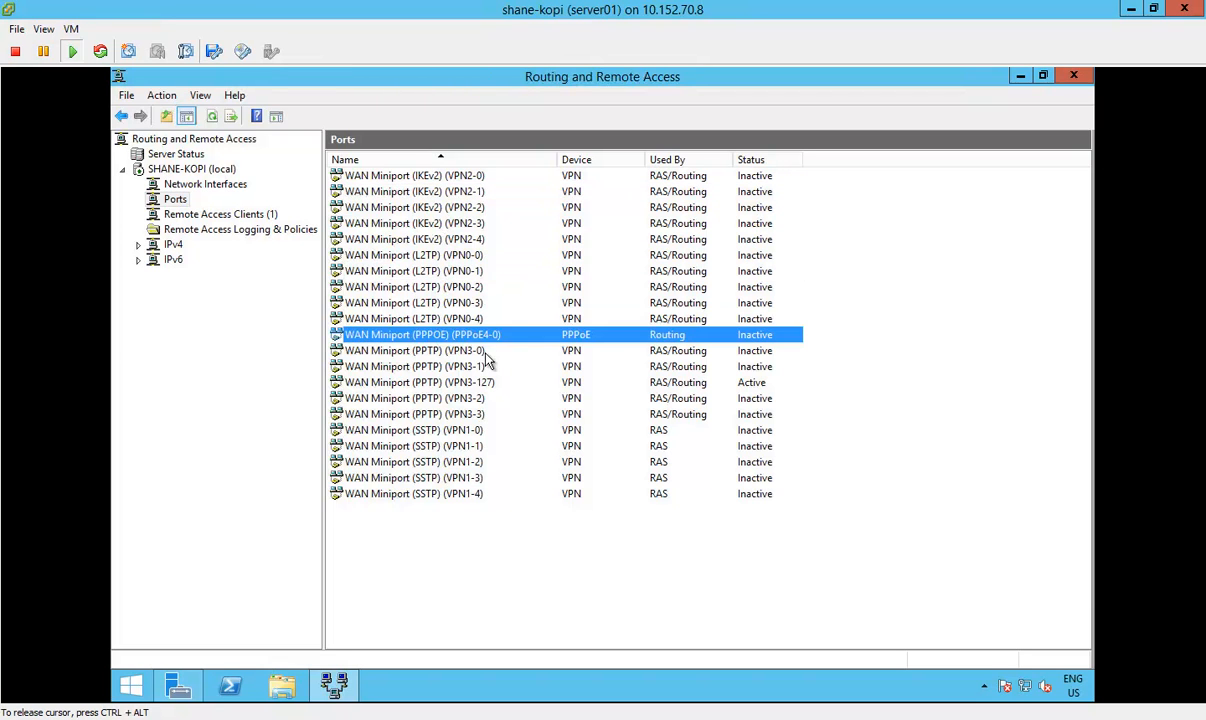
left_click(432, 350)
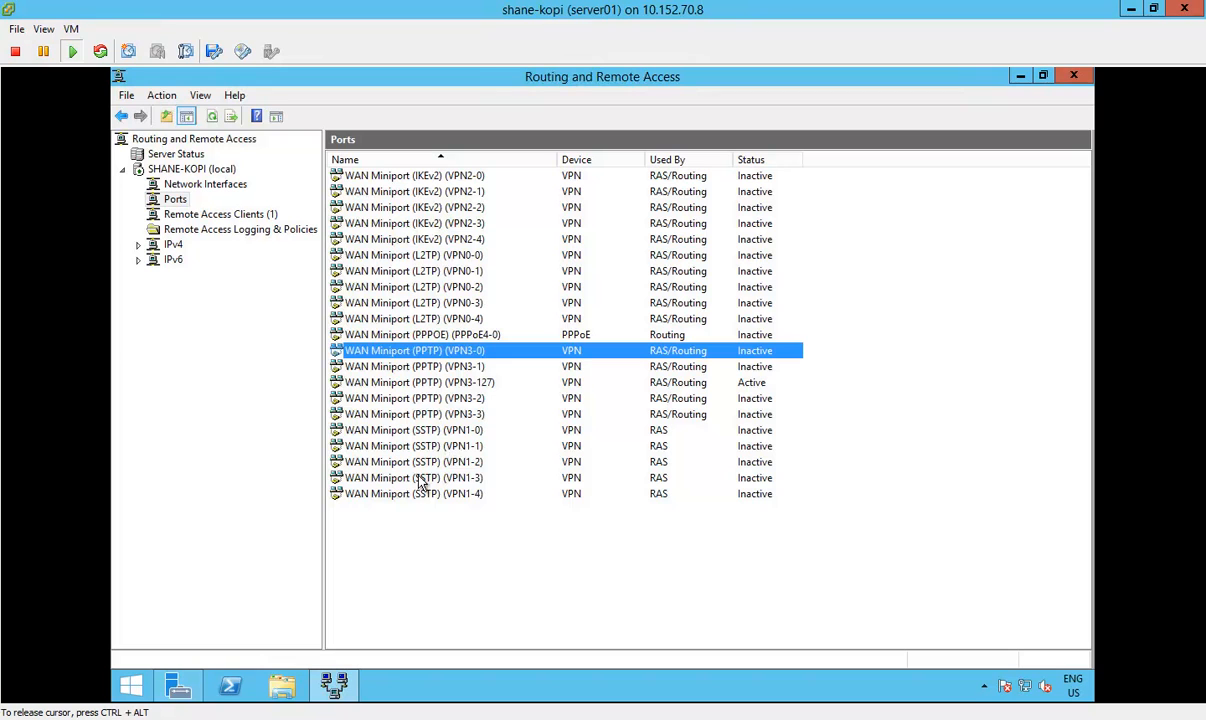
Step: Disconnect the client on the active WAN Miniport (PPTP) port and refresh the Remote Access Clients list
left_click(700, 383)
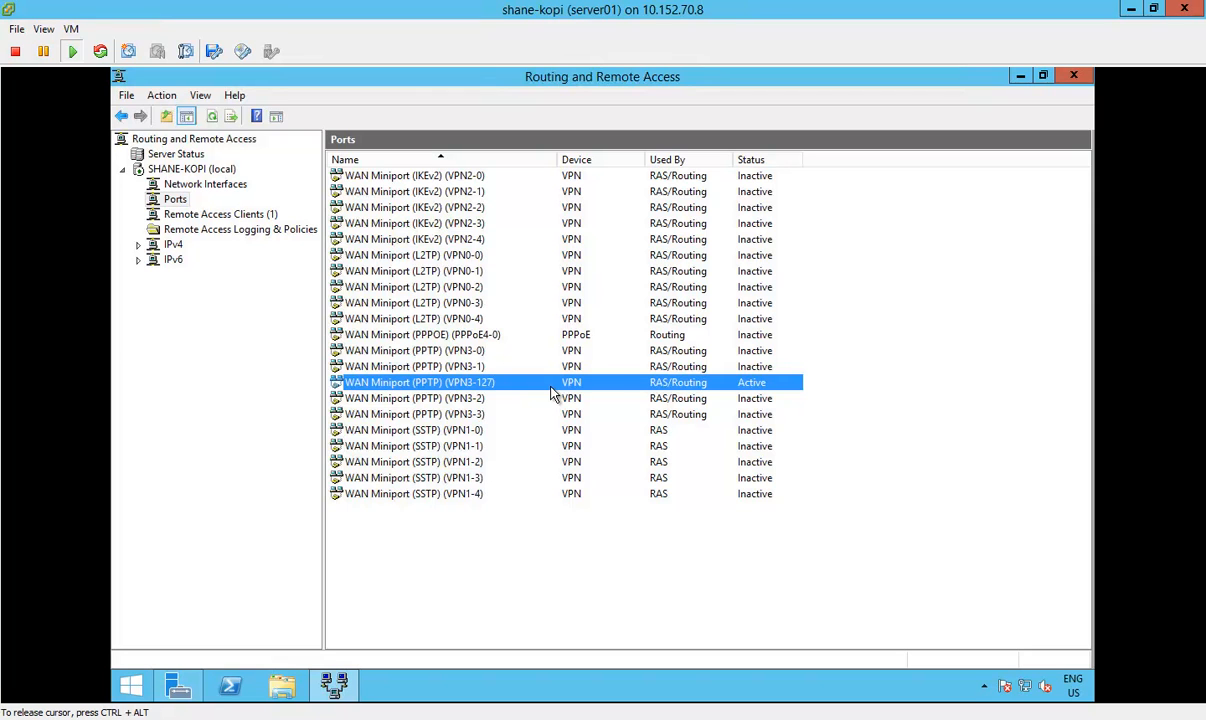
right_click(503, 382)
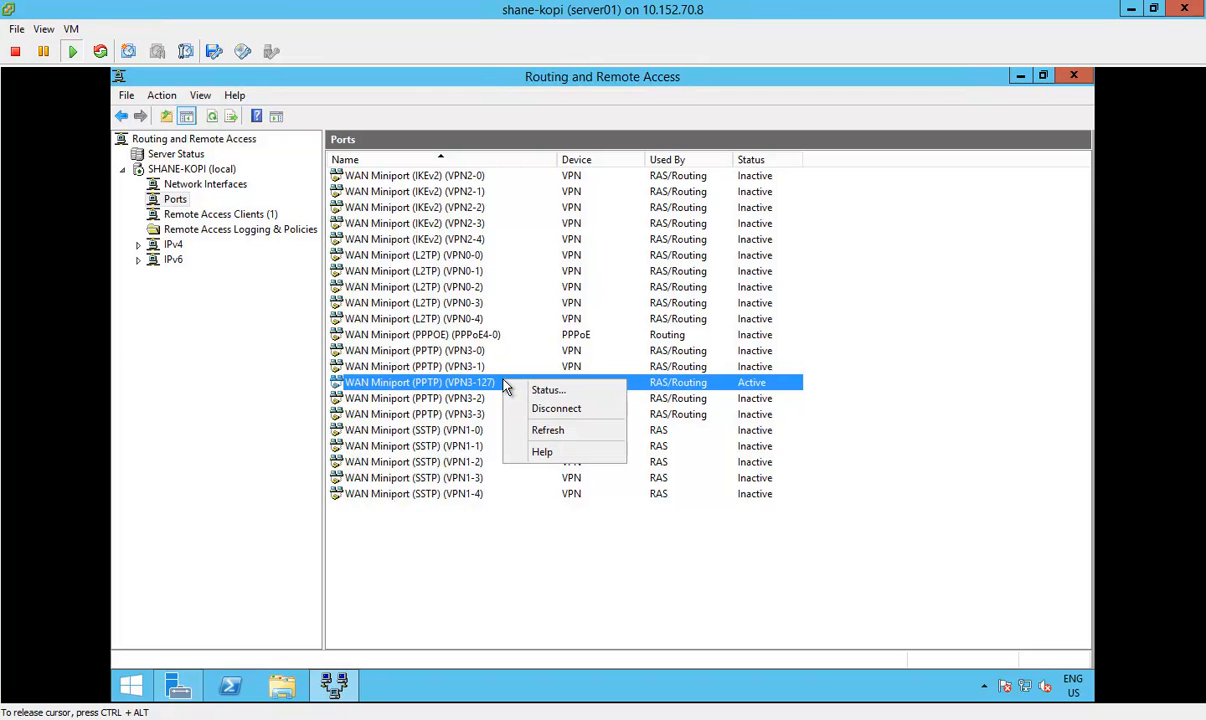
left_click(569, 409)
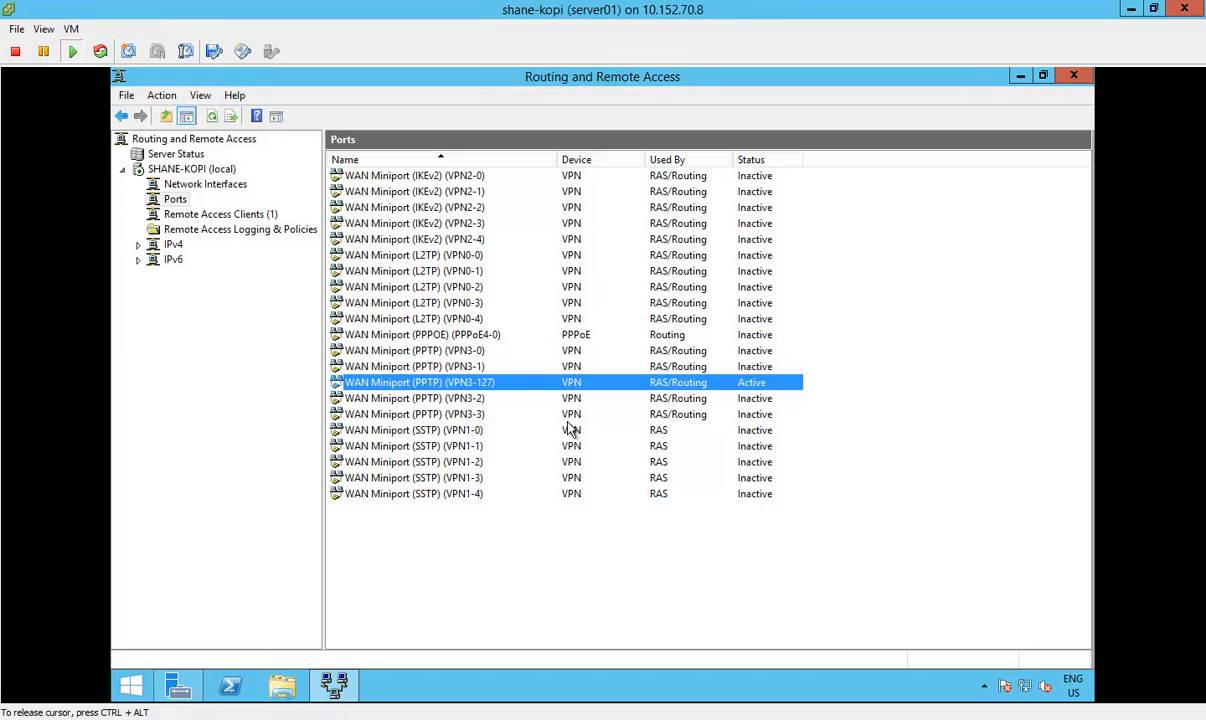
left_click(213, 214)
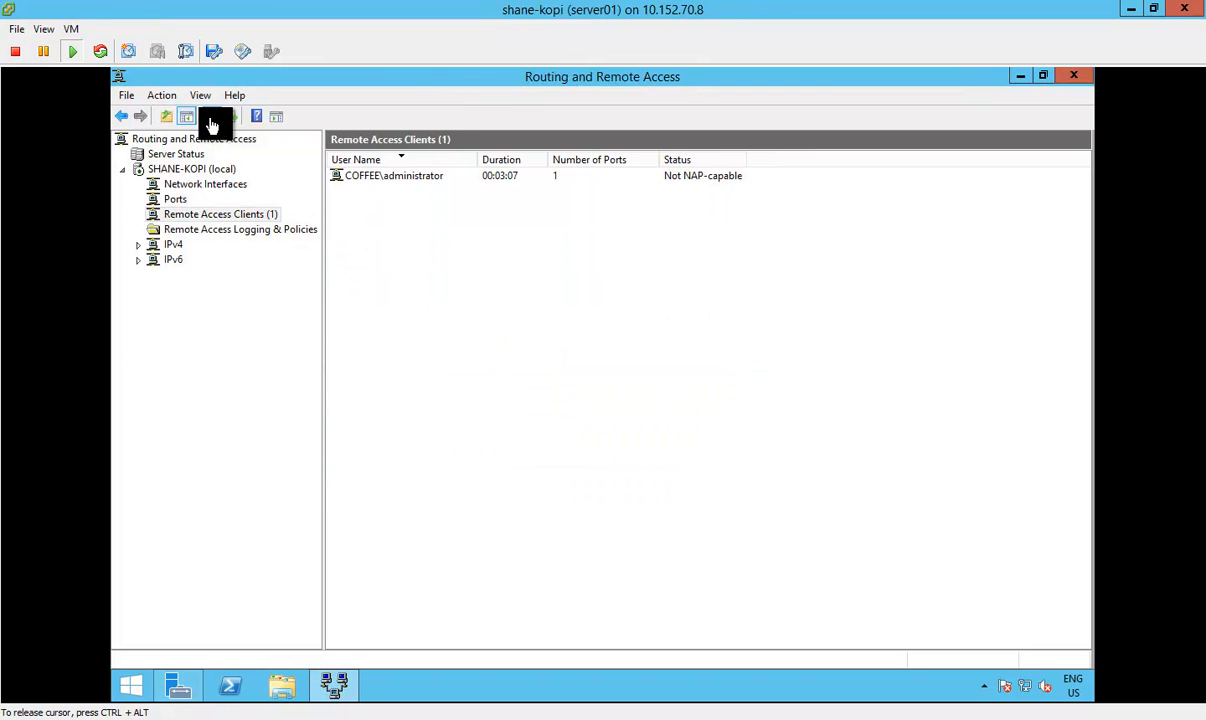
left_click(185, 216)
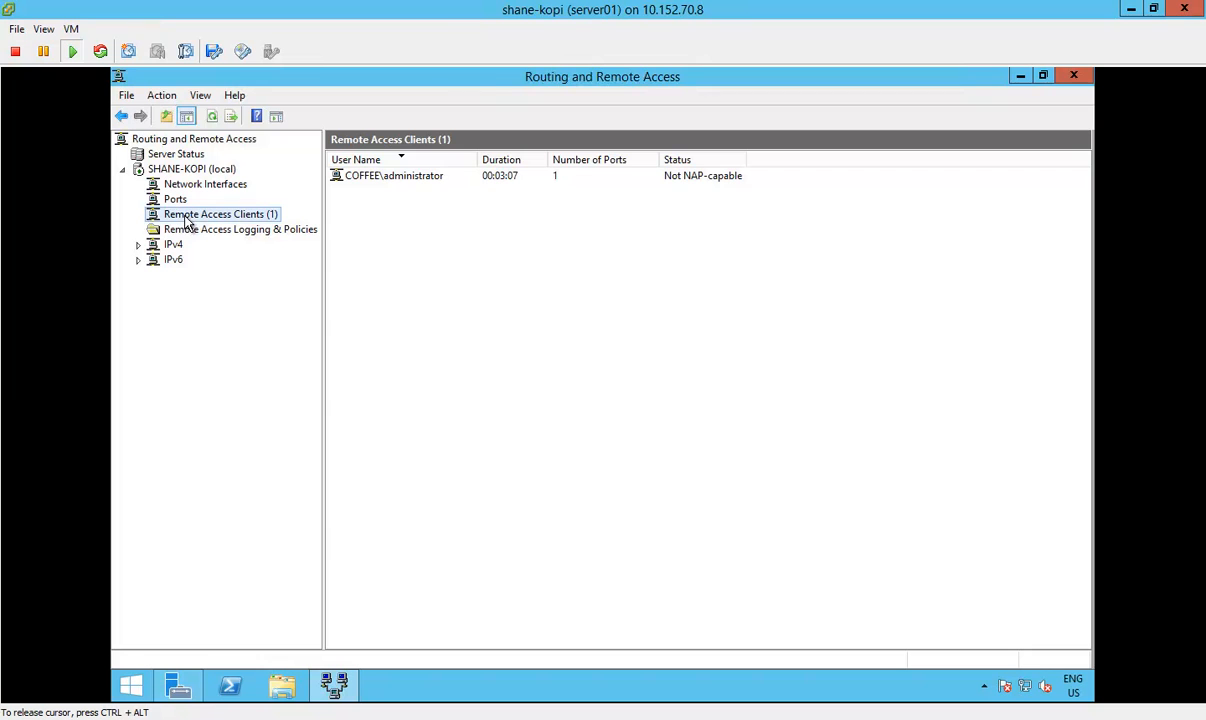
left_click(211, 117)
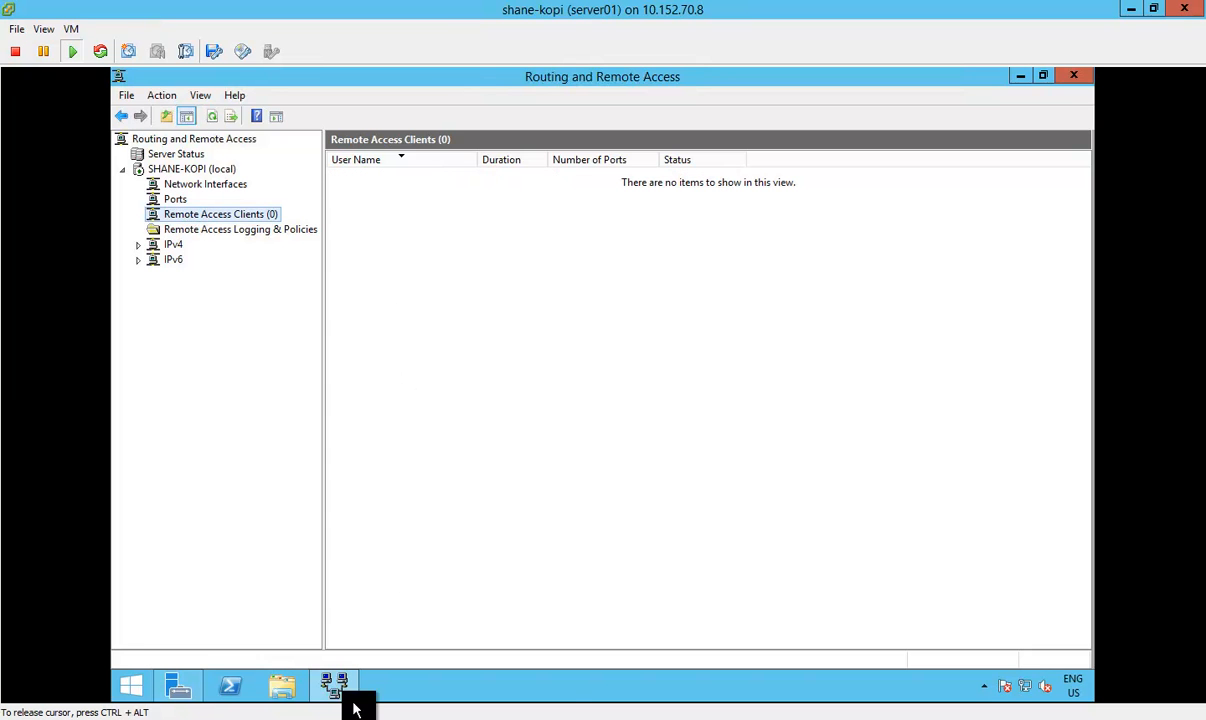
Step: Switch to the Windows 7 client and open the advanced TCP/IPv4 settings of its VPN Connection
mouse_move(344, 710)
left_click(462, 640)
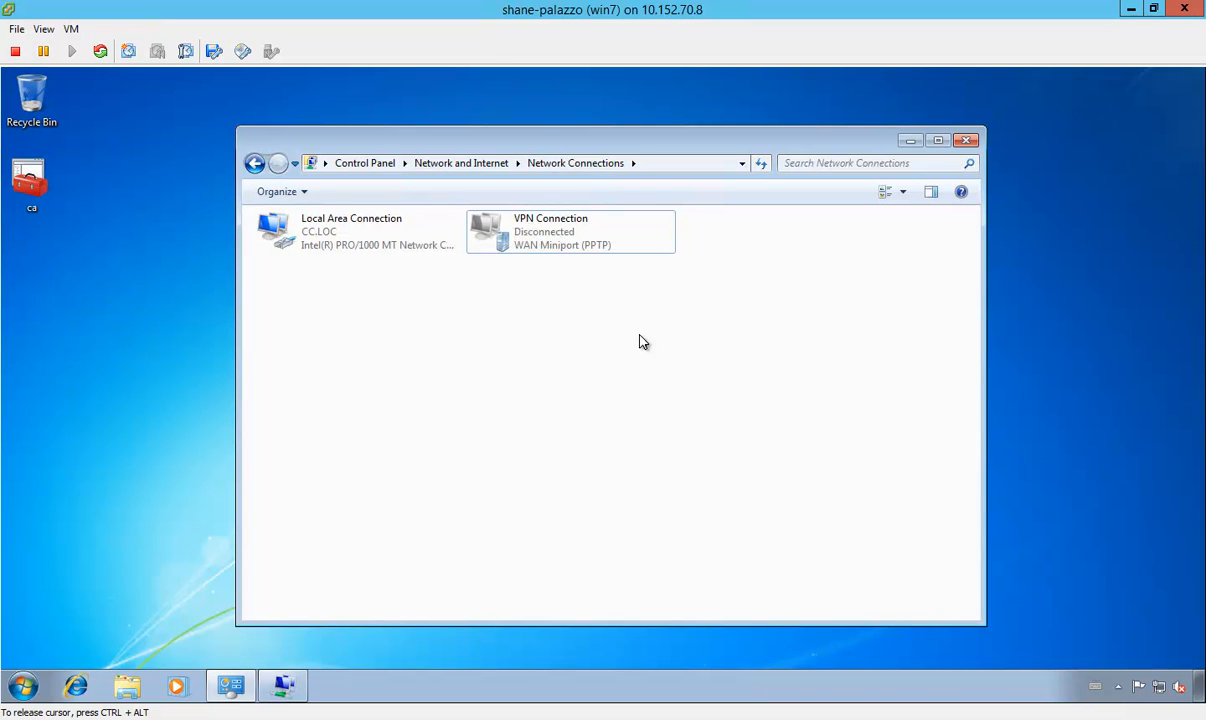
right_click(540, 240)
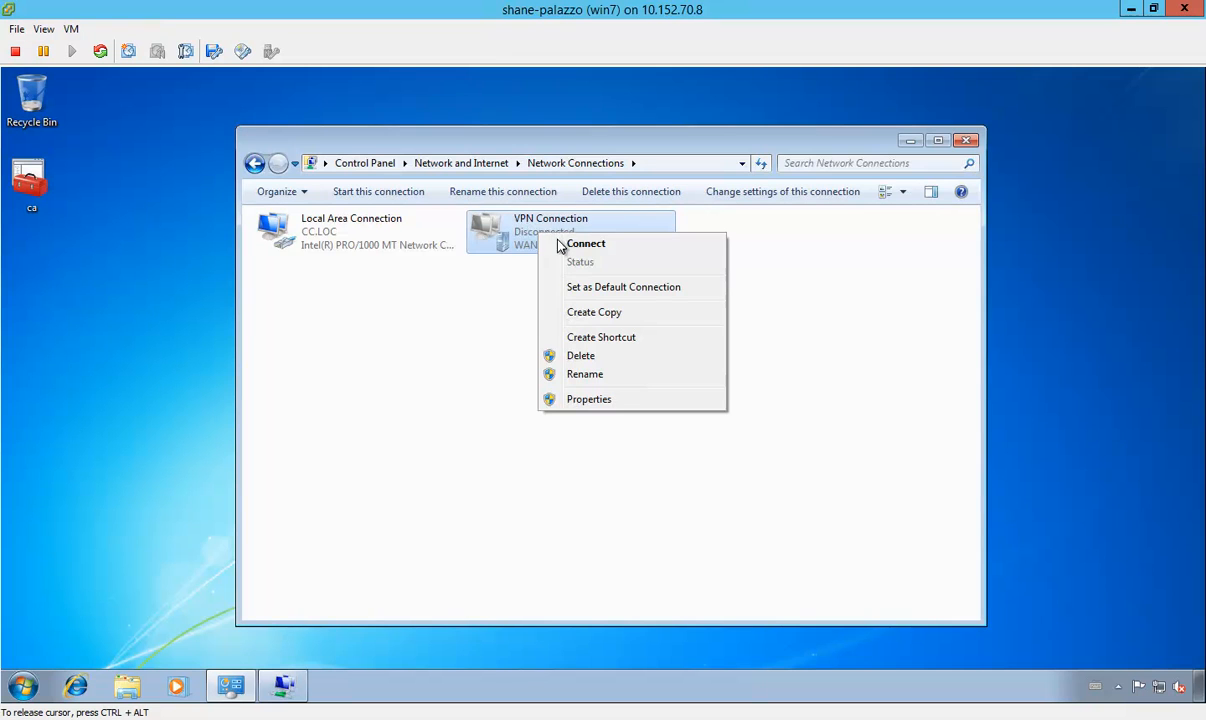
left_click(611, 401)
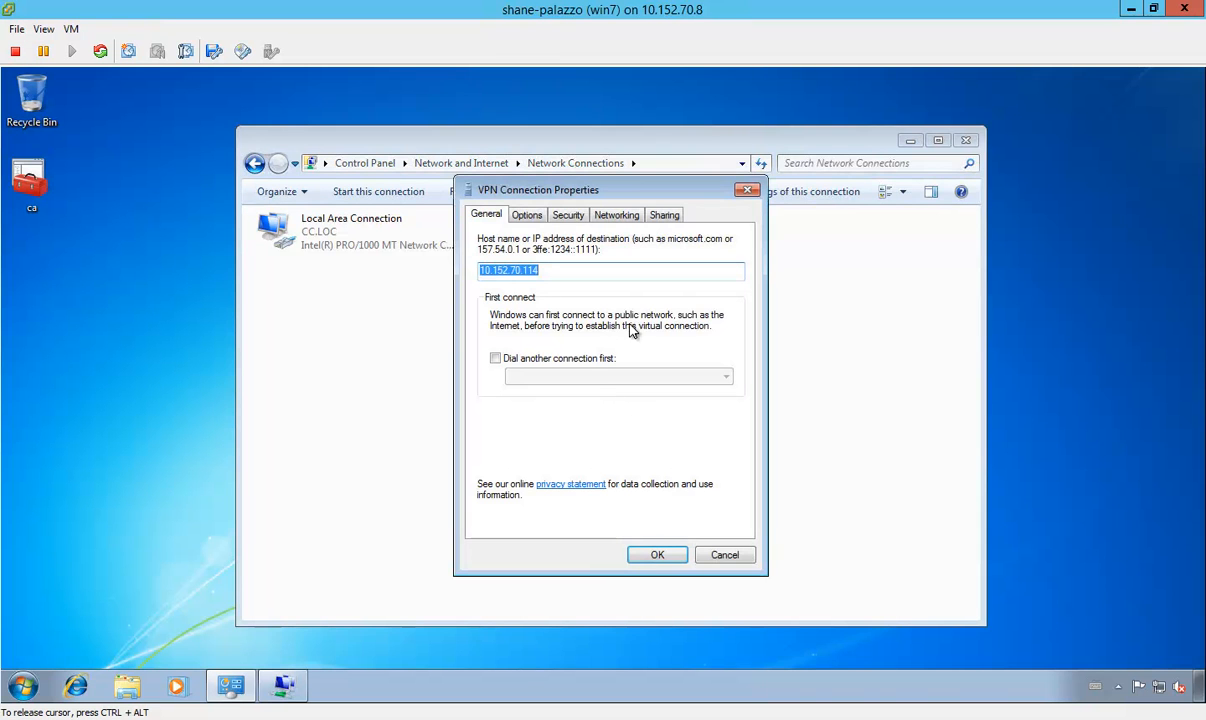
left_click(529, 218)
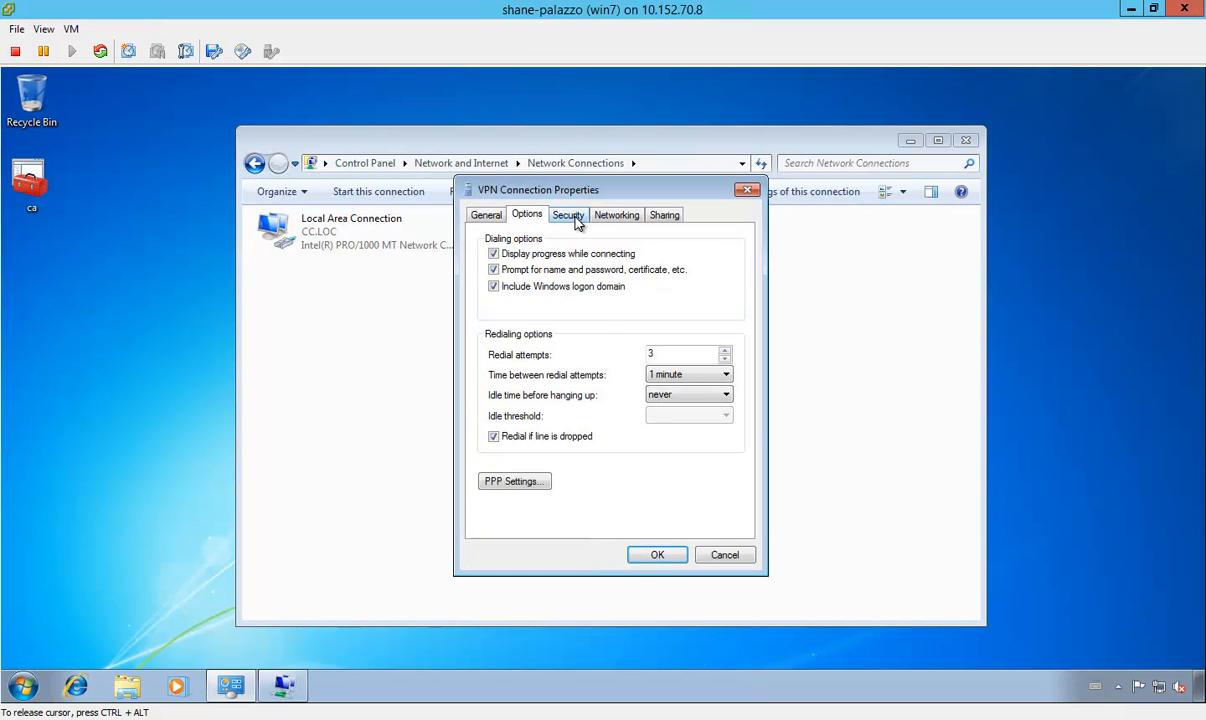
left_click(575, 220)
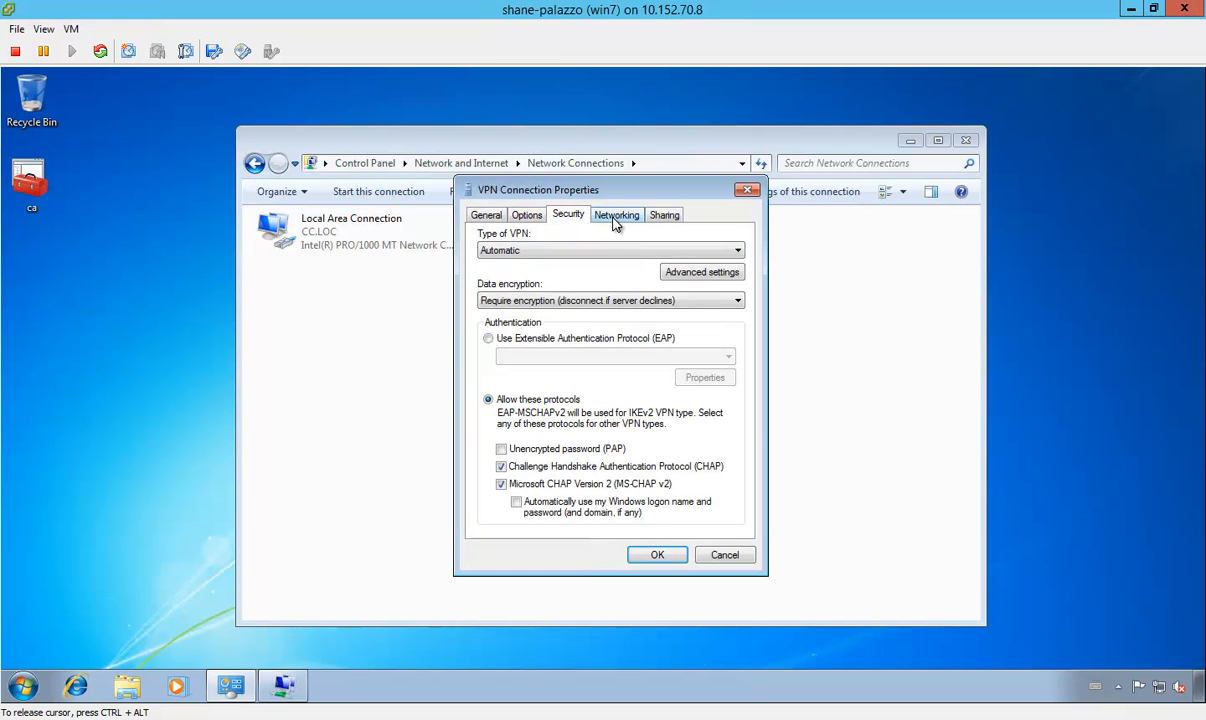
left_click(614, 220)
left_click(572, 268)
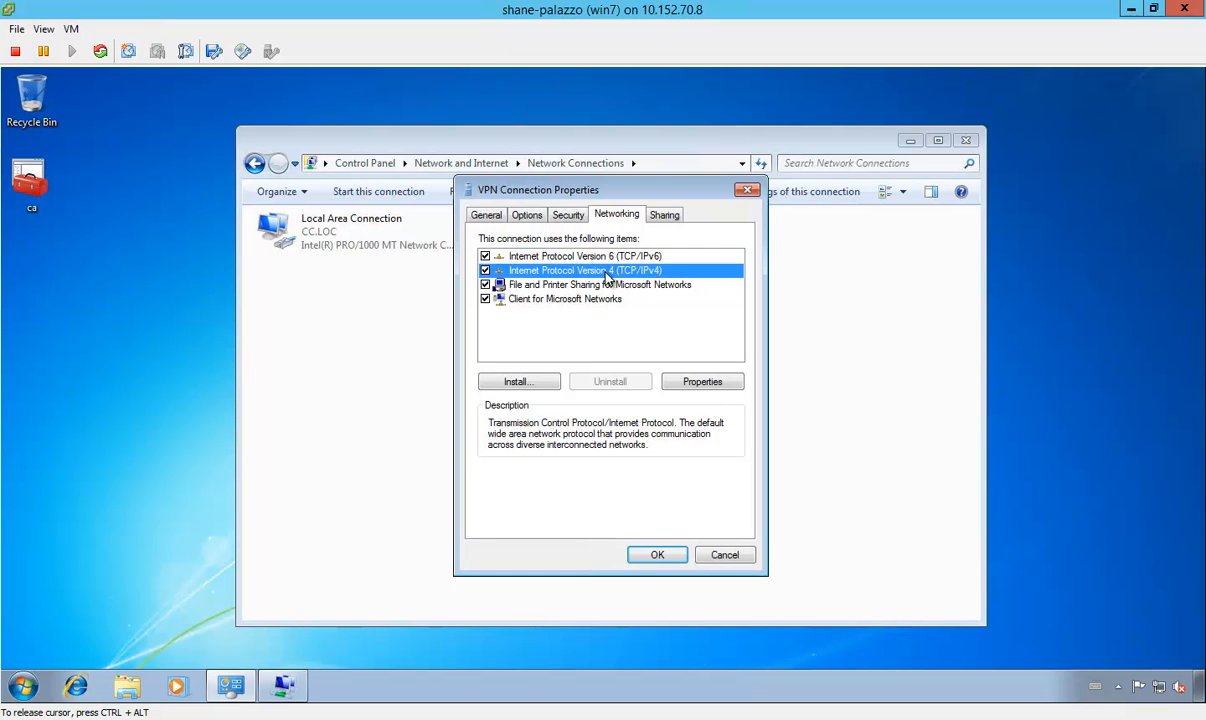
left_click(718, 389)
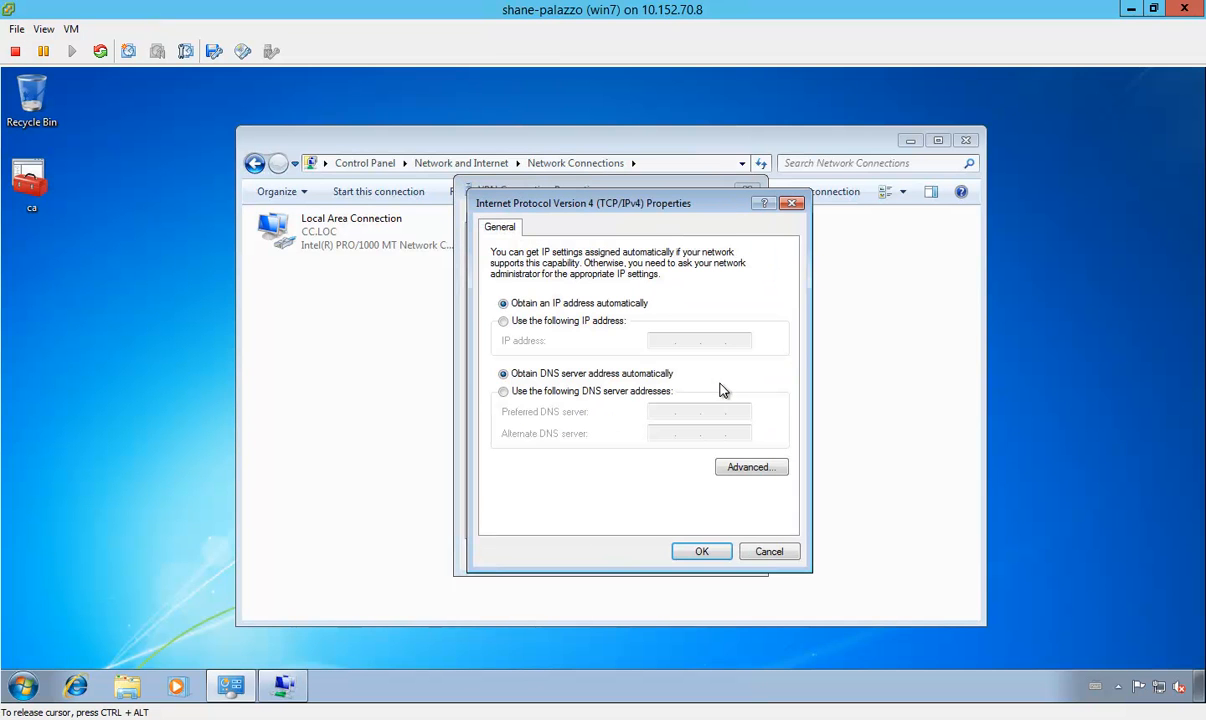
left_click(758, 469)
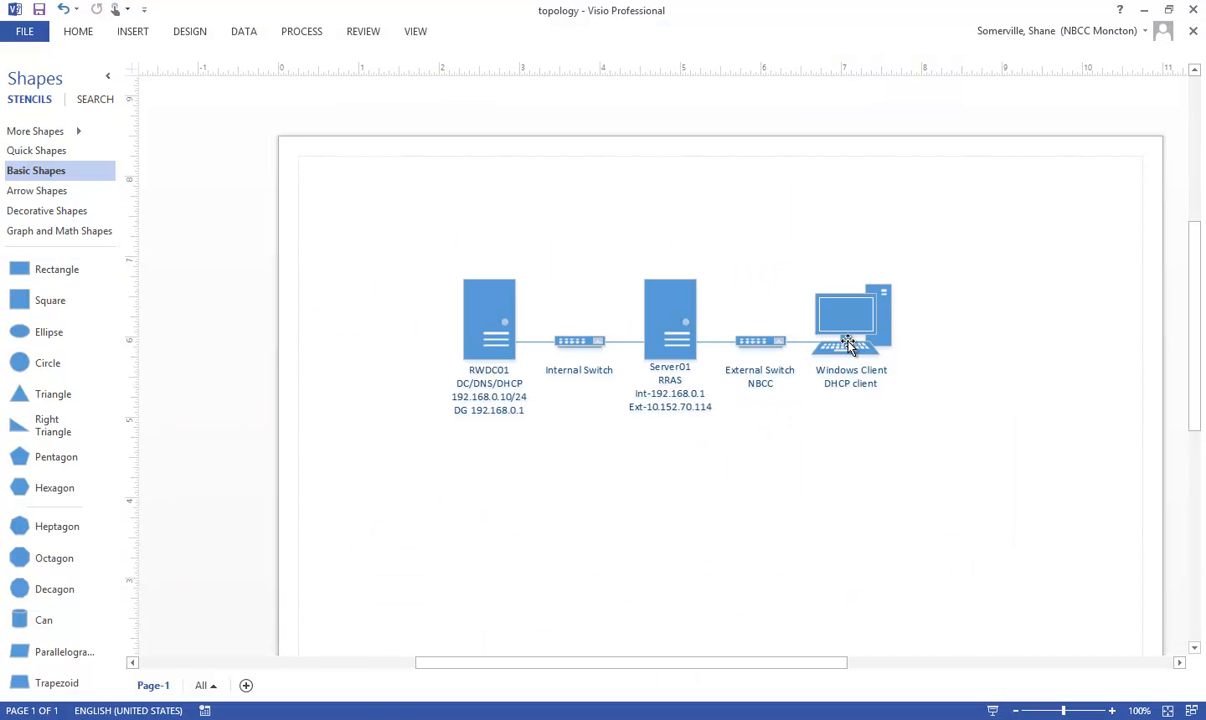
Step: Examine the path between the Windows client and Server01 in the Visio topology diagram, then return to the Windows 7 client
left_click(848, 344)
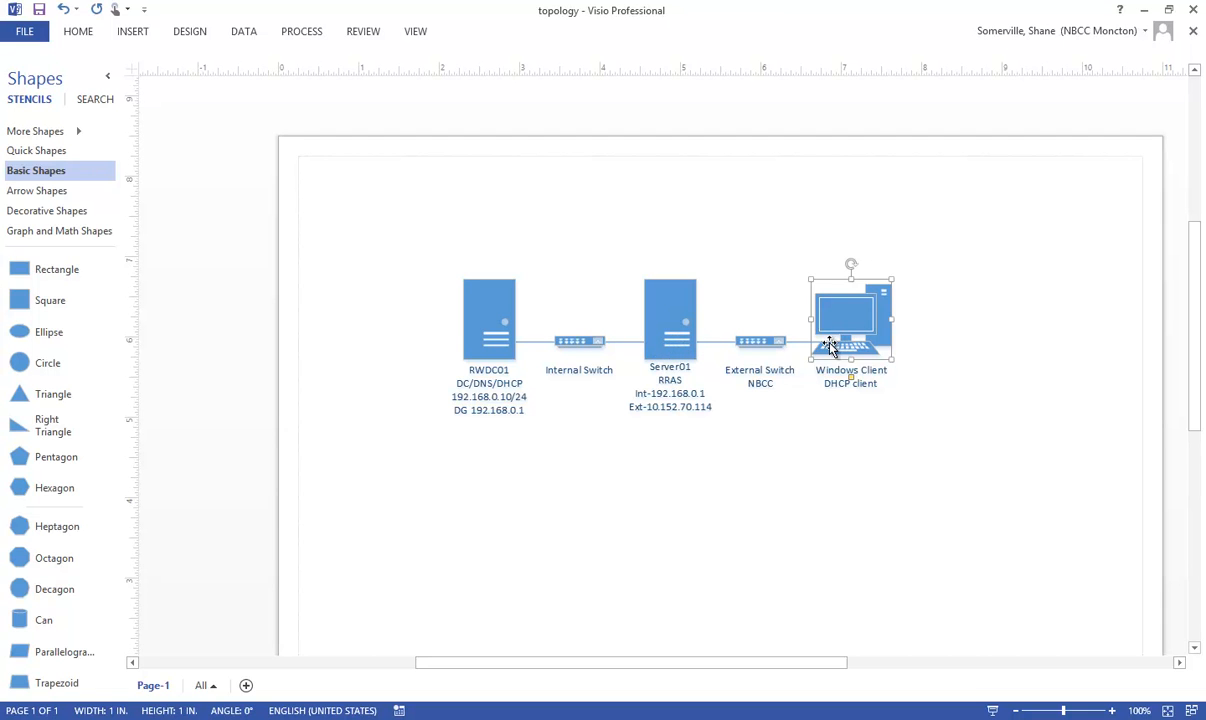
left_click(661, 340)
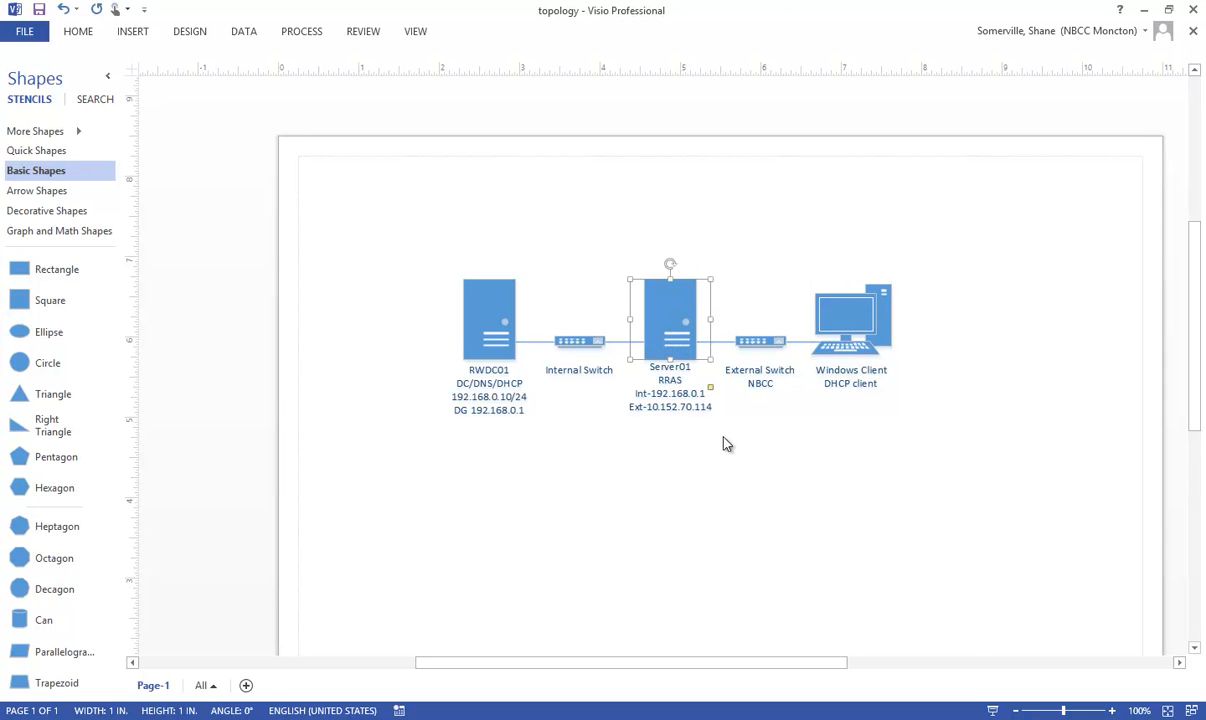
left_click(775, 490)
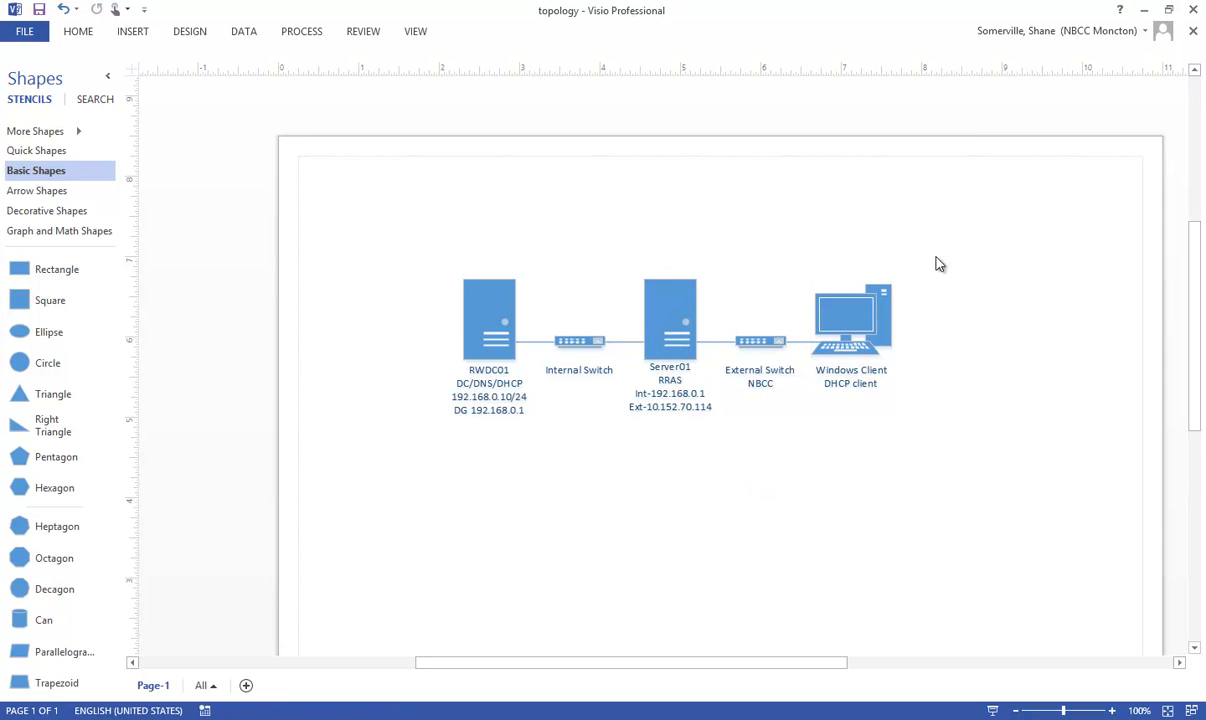
left_click(853, 331)
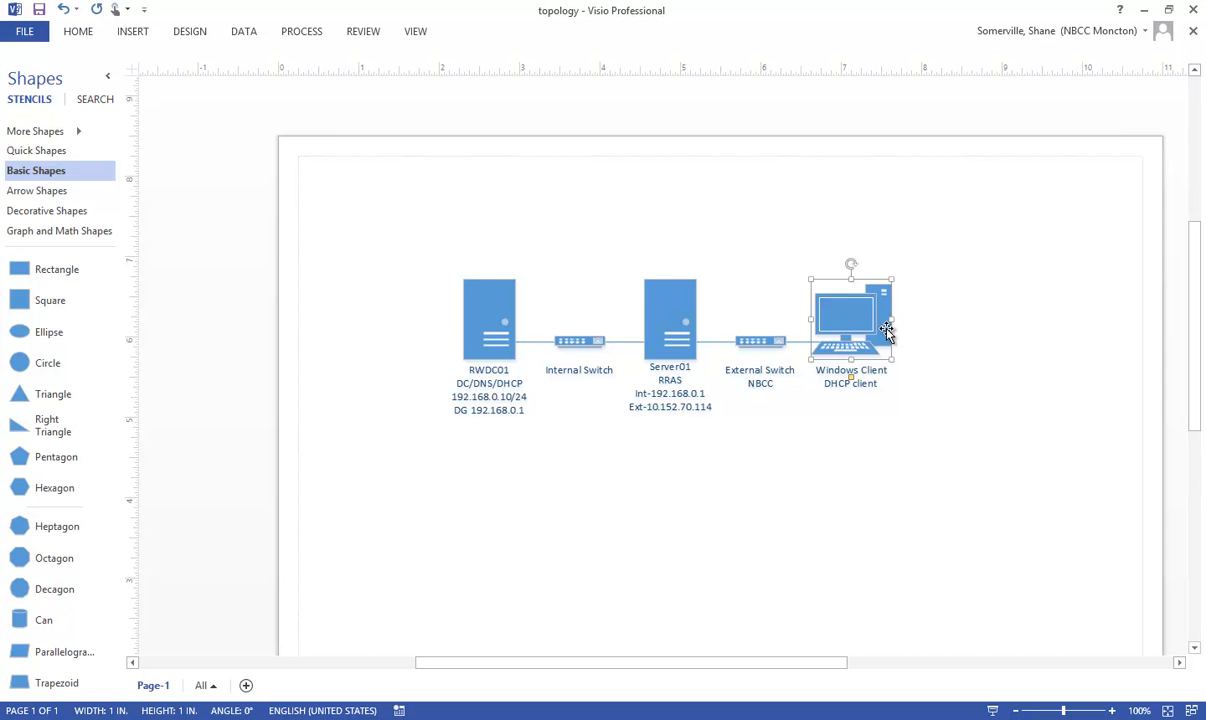
left_click(1143, 14)
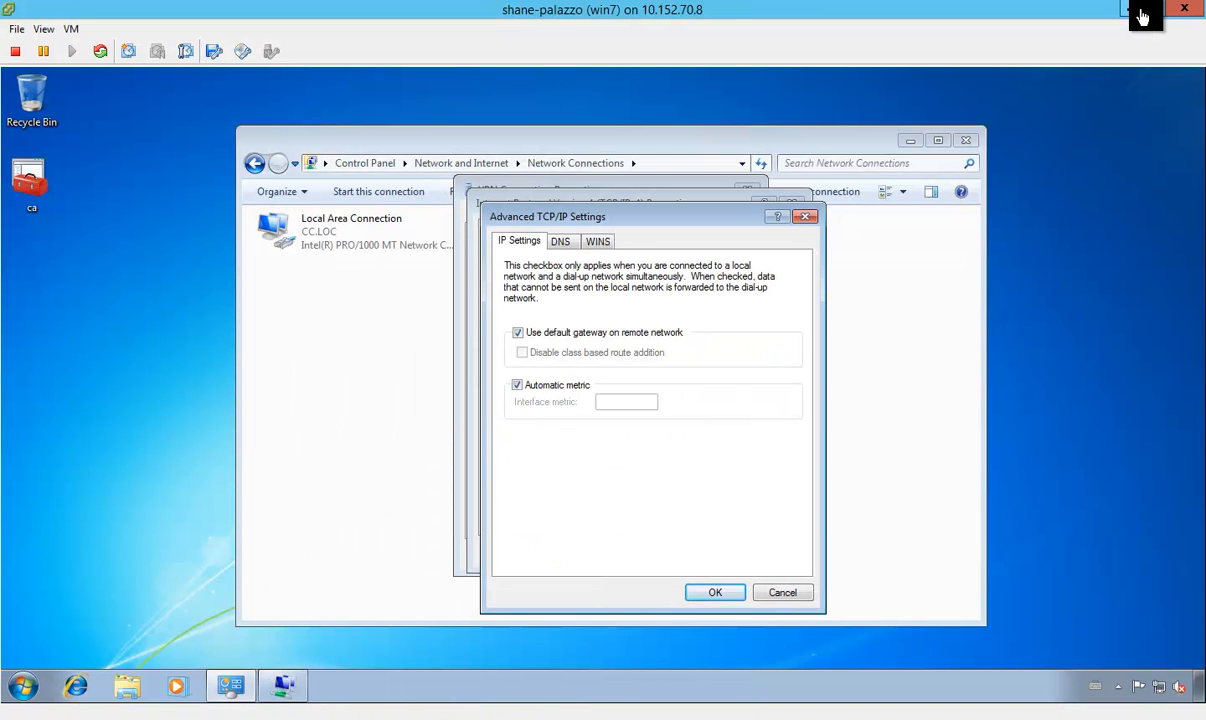
Step: Disable the use of the default gateway on the remote network and save the VPN Connection's properties
left_click(518, 334)
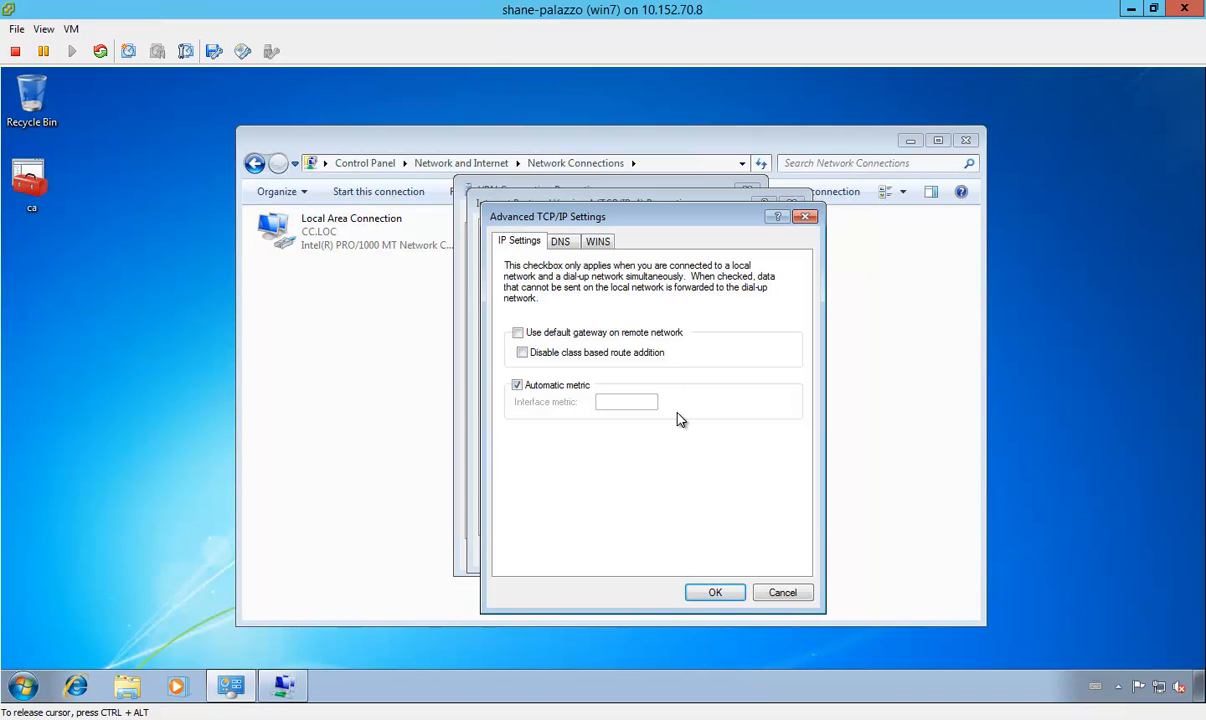
left_click(724, 592)
left_click(703, 553)
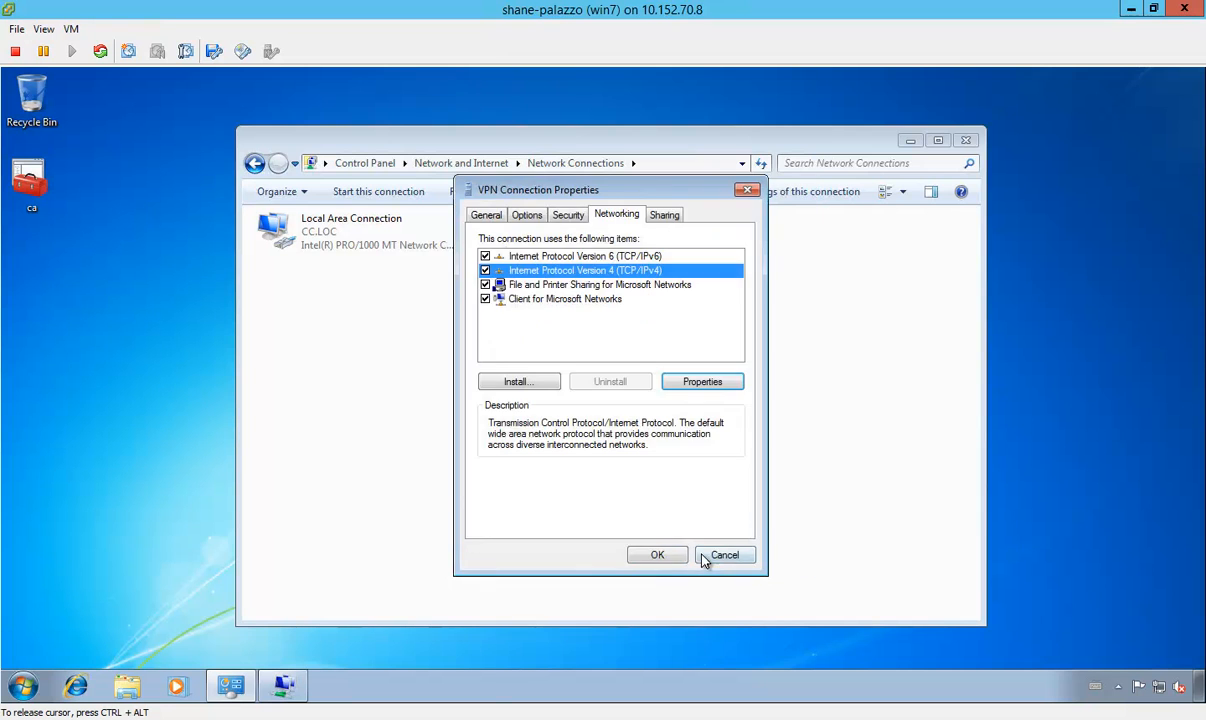
left_click(669, 556)
Step: Connect the VPN Connection to the COFFEE domain by entering the account password
right_click(579, 242)
left_click(605, 248)
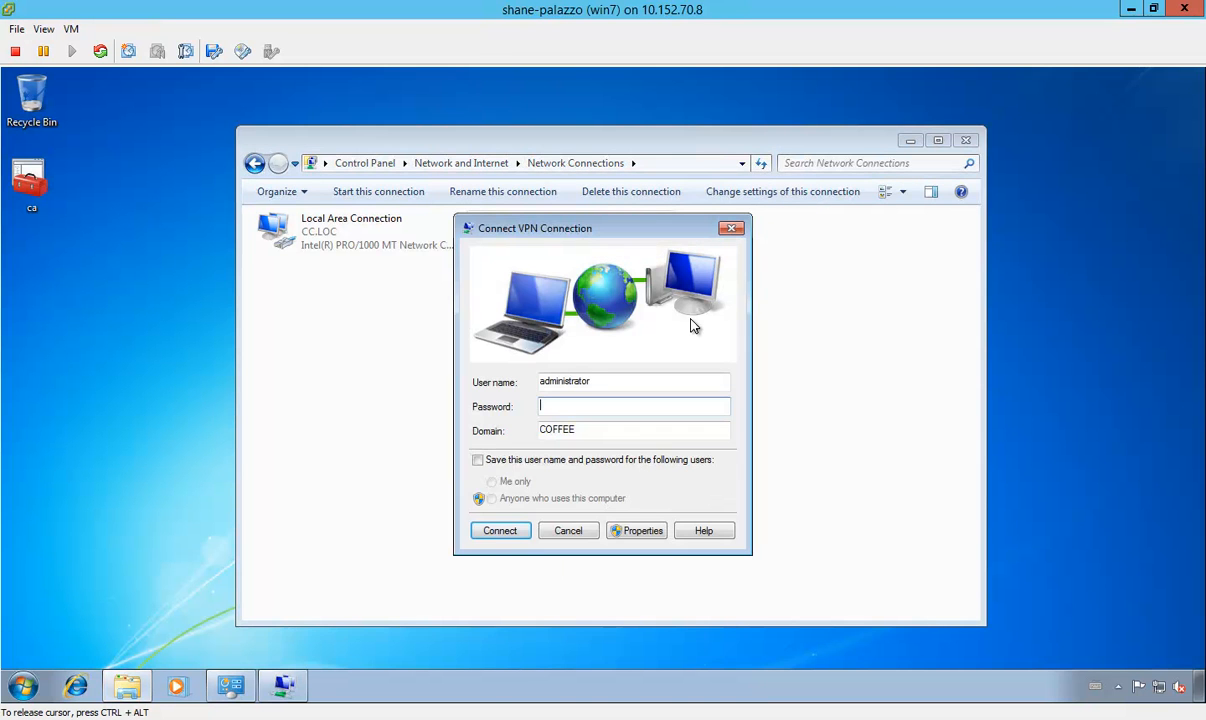
type("••••••••")
key("Return")
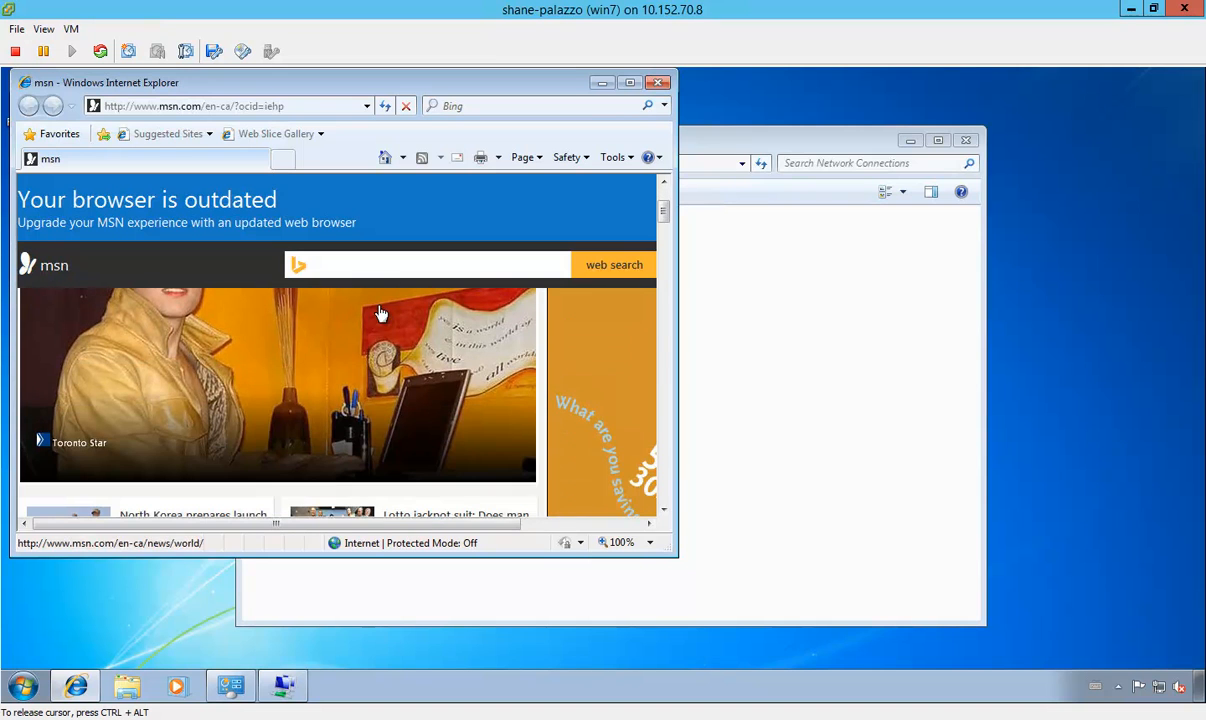
Step: Close the Internet Explorer window and select the VPN Connection in Network Connections
left_click(658, 84)
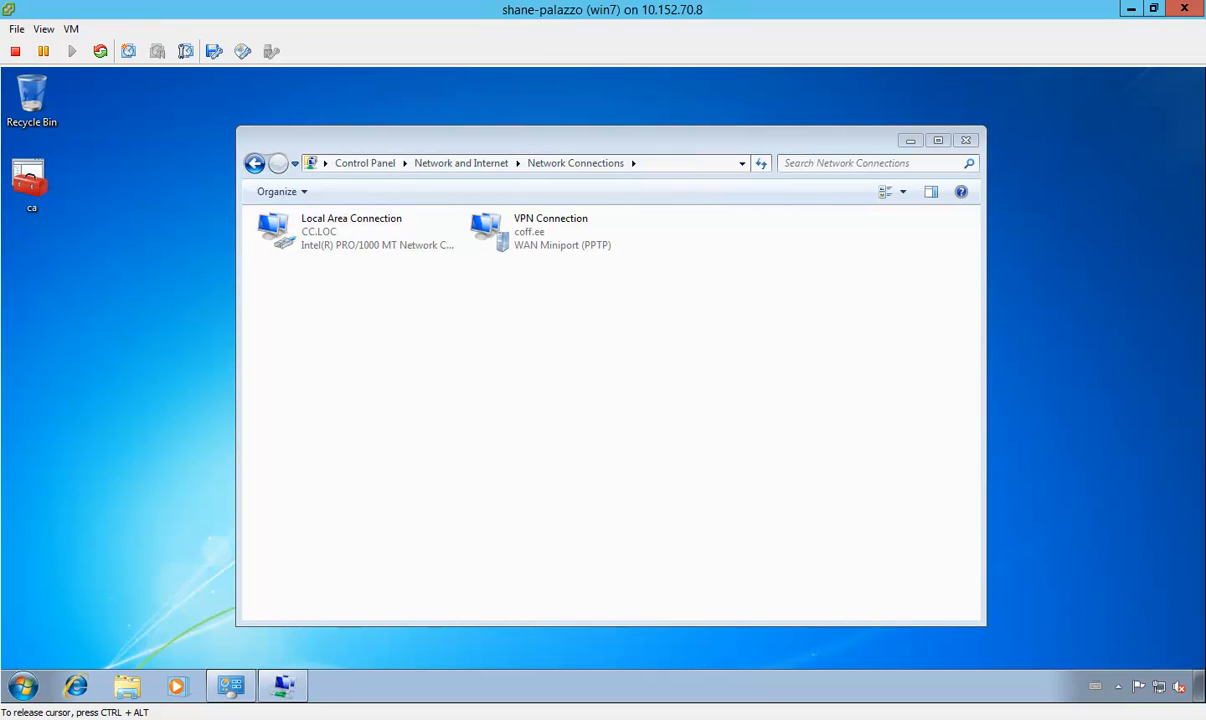
left_click(552, 241)
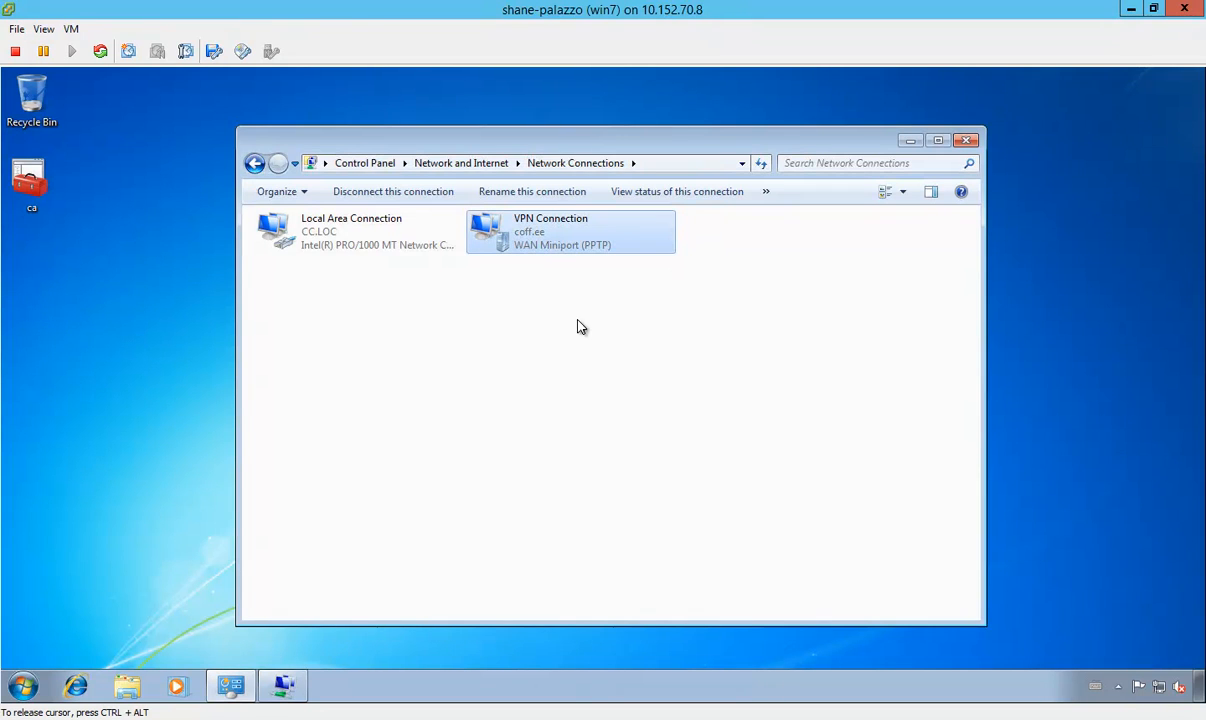